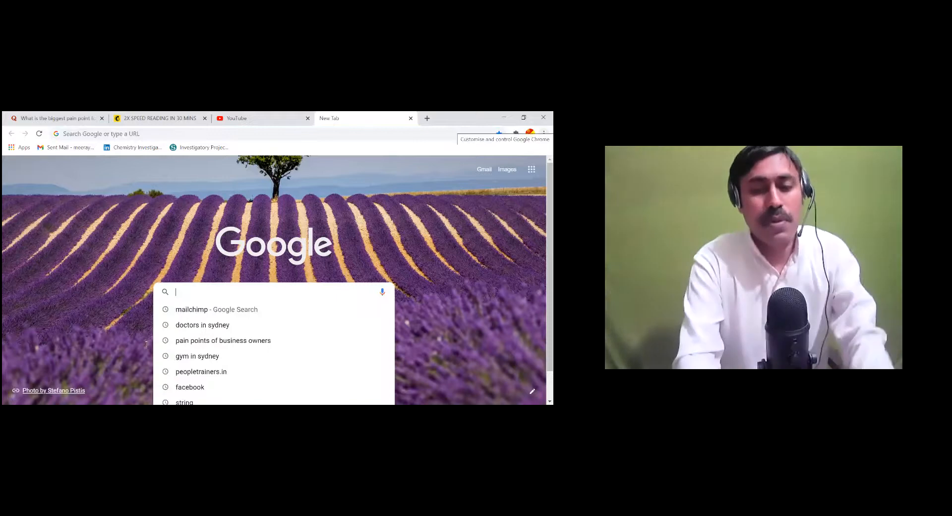
Search Google for 'mailchimp' and follow the Mailchimp ad link to its site
key(Down)
key(Return)
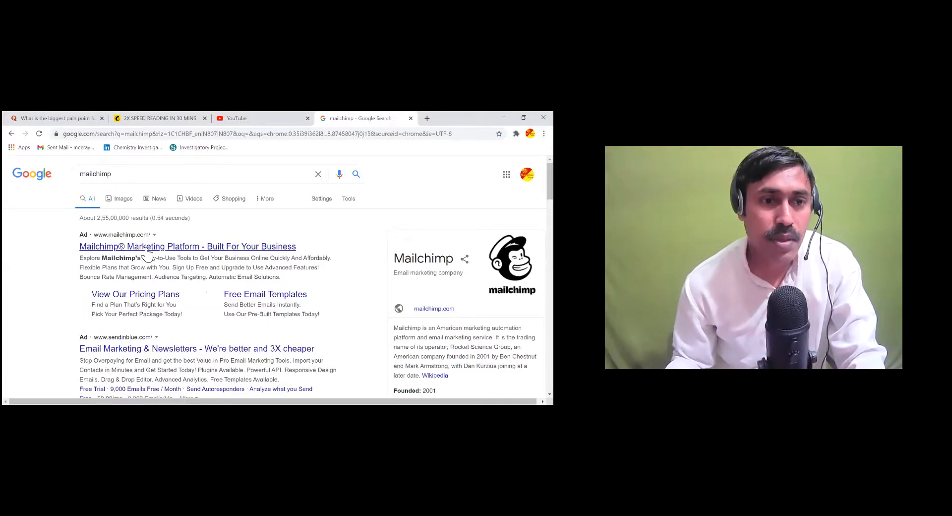
click(149, 252)
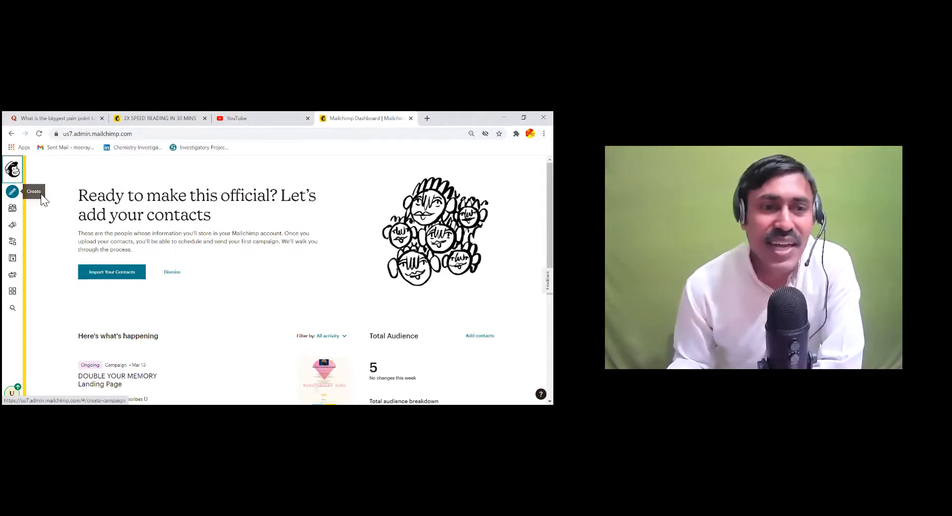
Start a new Landing page from Mailchimp's Create menu
click(12, 192)
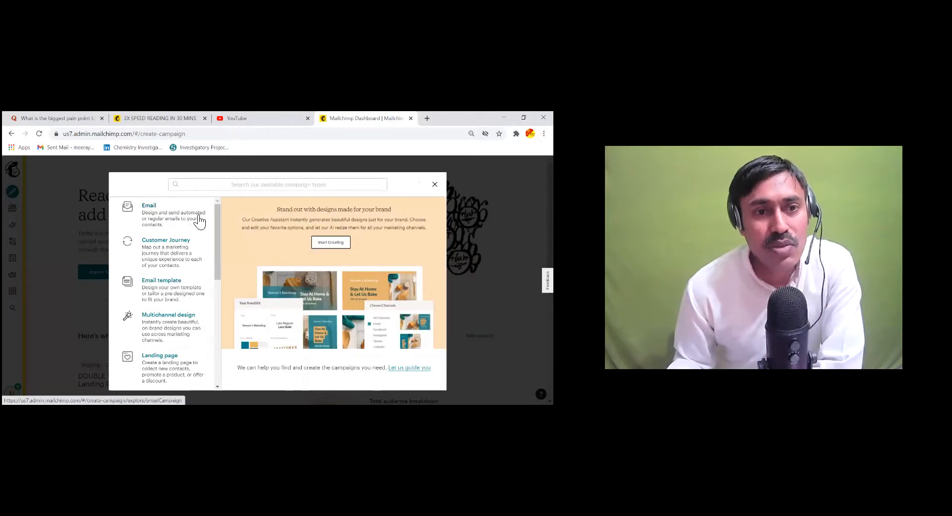
scroll(184, 288, down, 1)
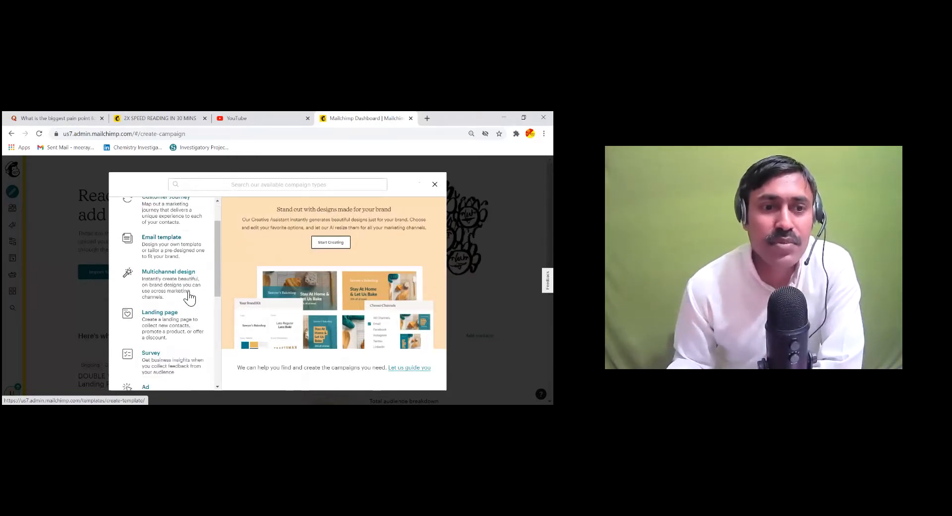
click(158, 316)
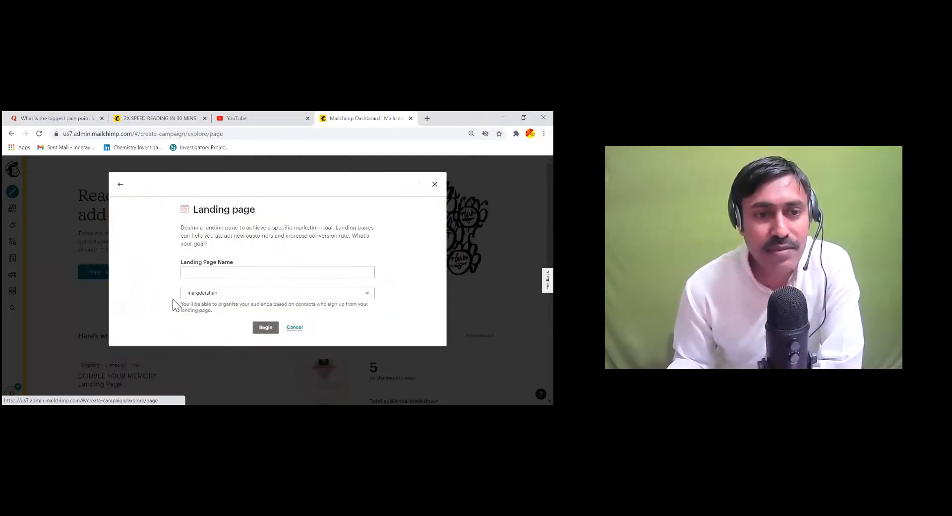
Name the landing page 'MILK THE SILIENT KILLER' and begin building it
click(213, 270)
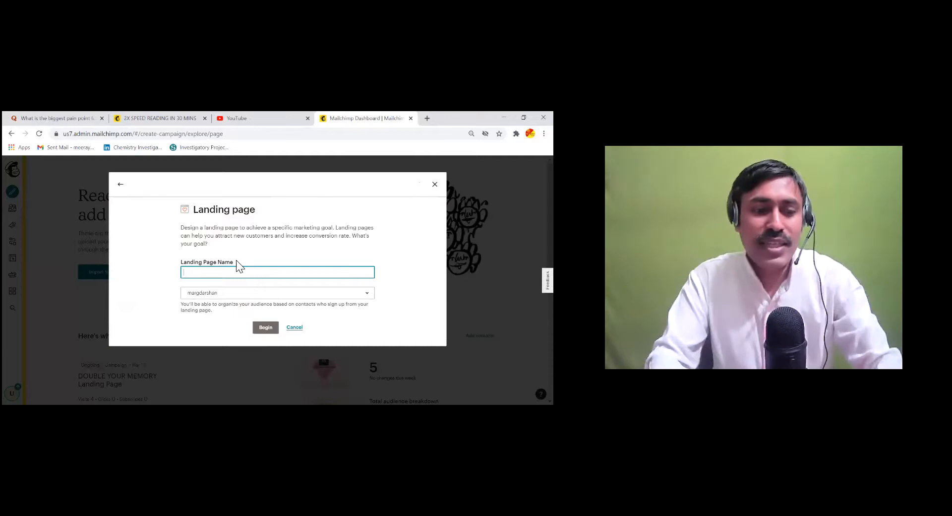
text(SPEED READING)
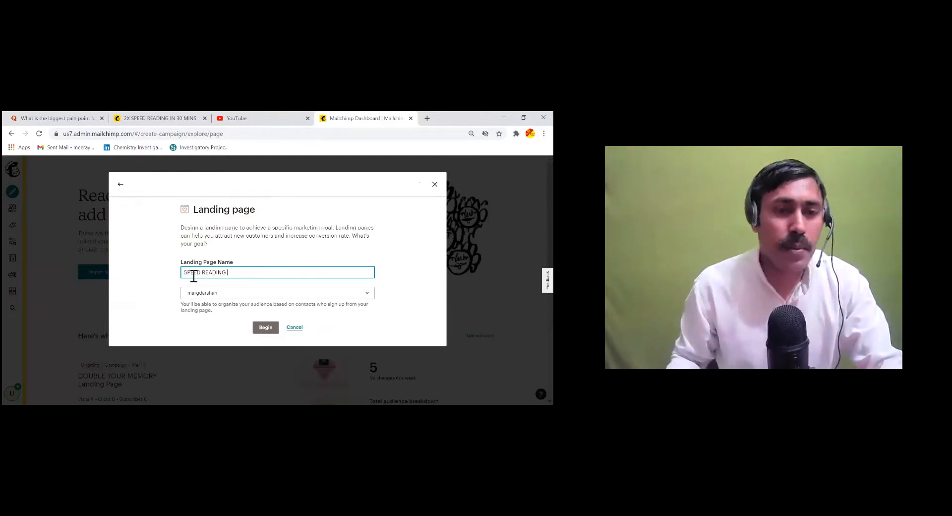
key(Home)
text(DO)
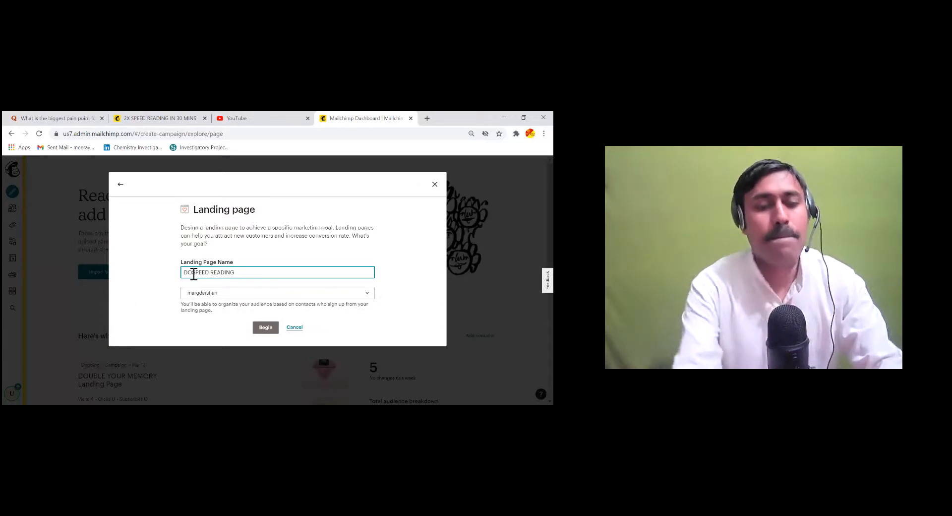
key(BackSpace)
key(BackSpace)
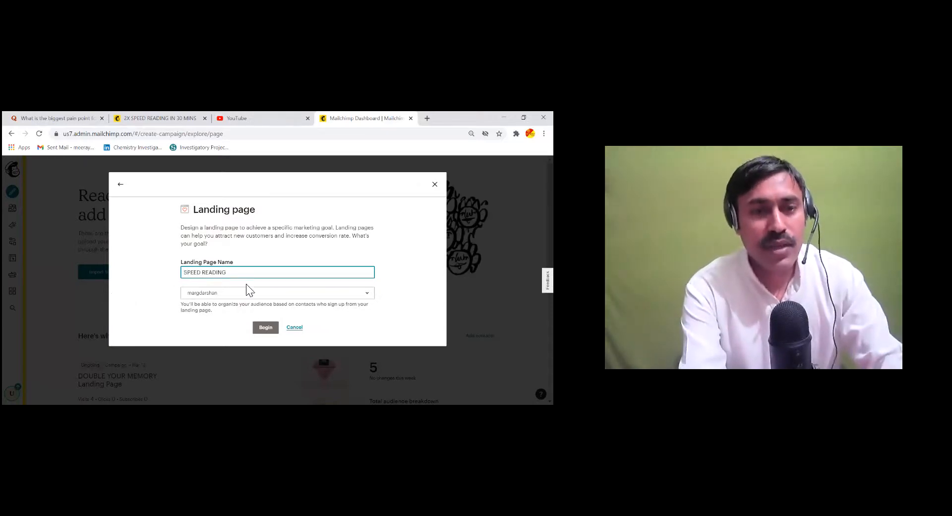
click(242, 276)
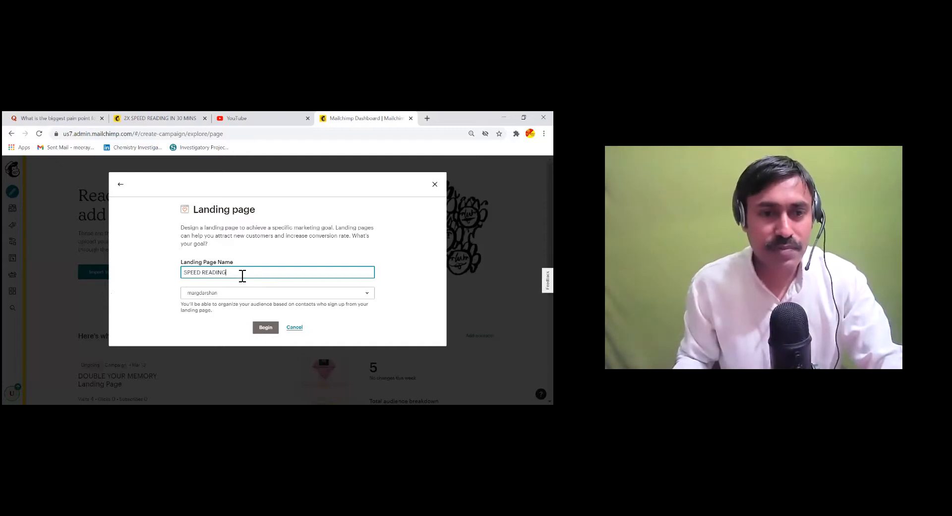
key(ctrl+a)
key(BackSpace)
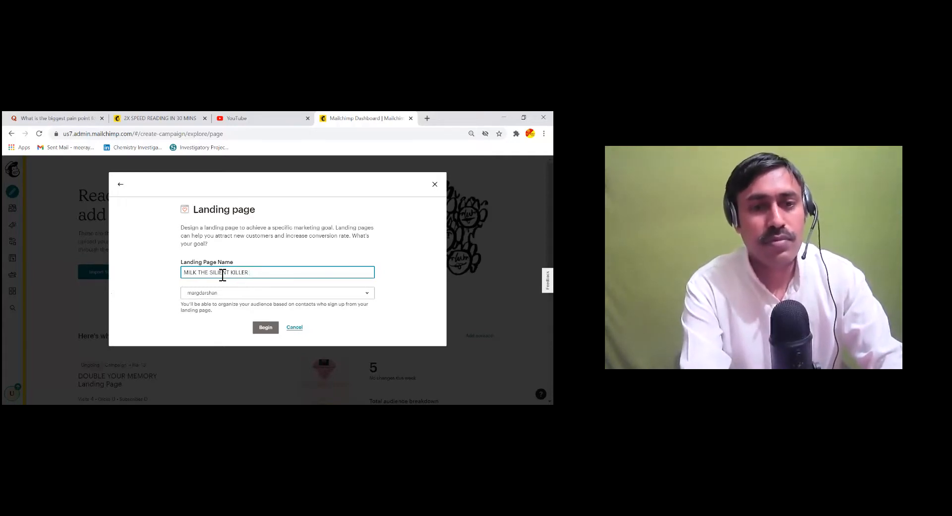
click(269, 327)
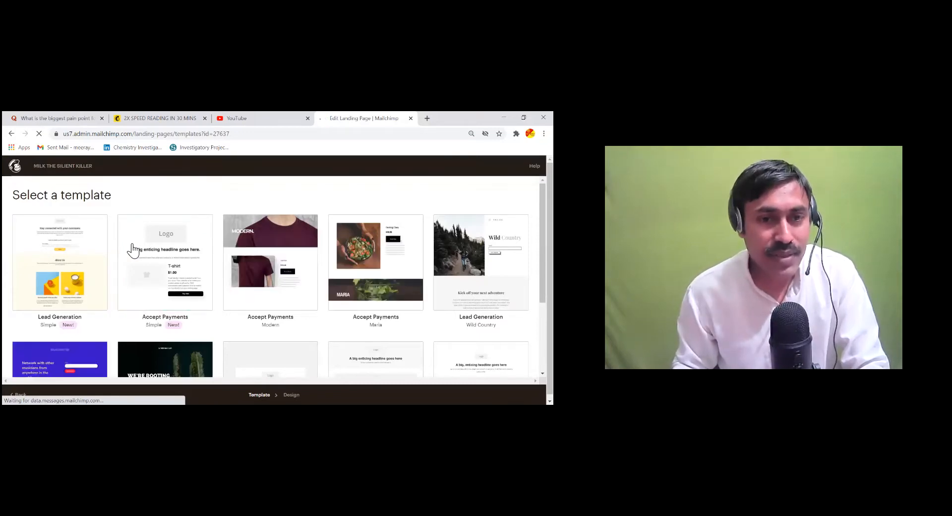
Pick the Accept Payments (Simple) template and select its logo block
click(133, 251)
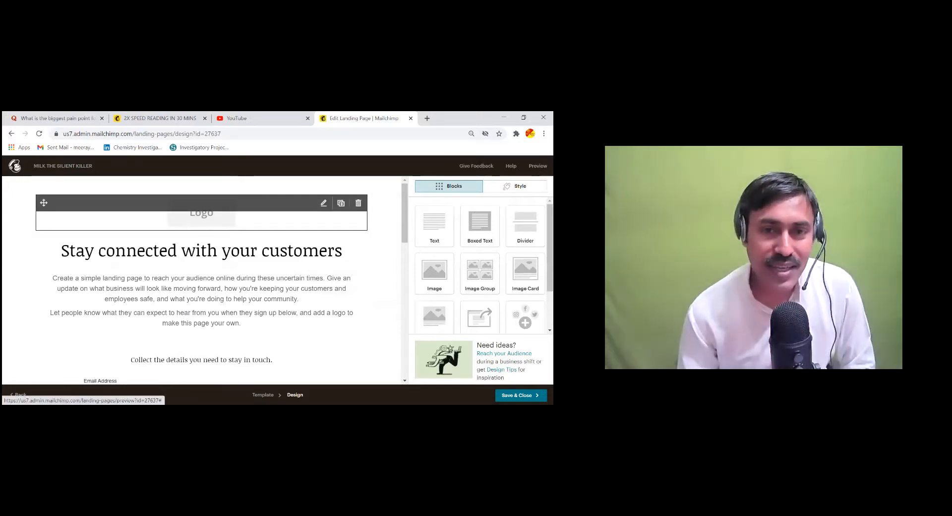
click(202, 215)
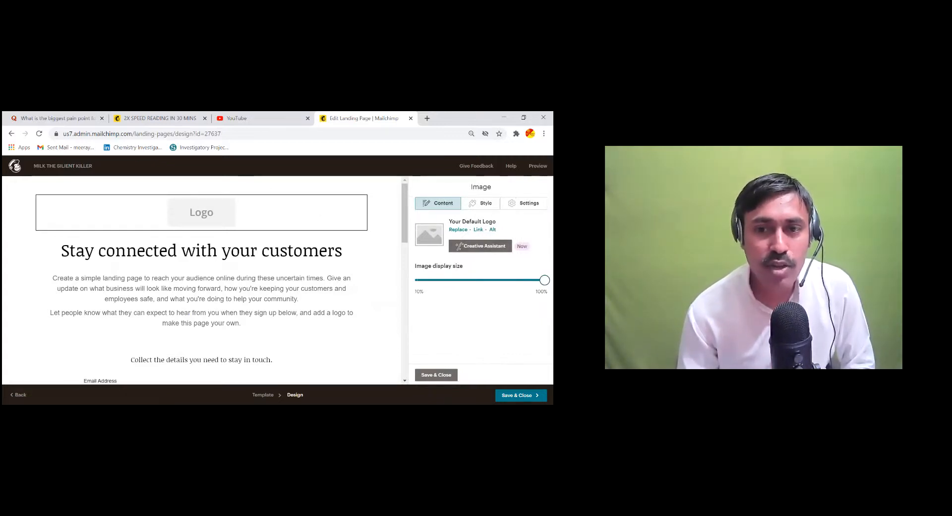
Go to Creative Assistant's My Files to upload a replacement logo from the computer
mouse_move(544, 279)
mouse_down()
mouse_move(445, 280)
mouse_move(545, 280)
mouse_up()
click(480, 246)
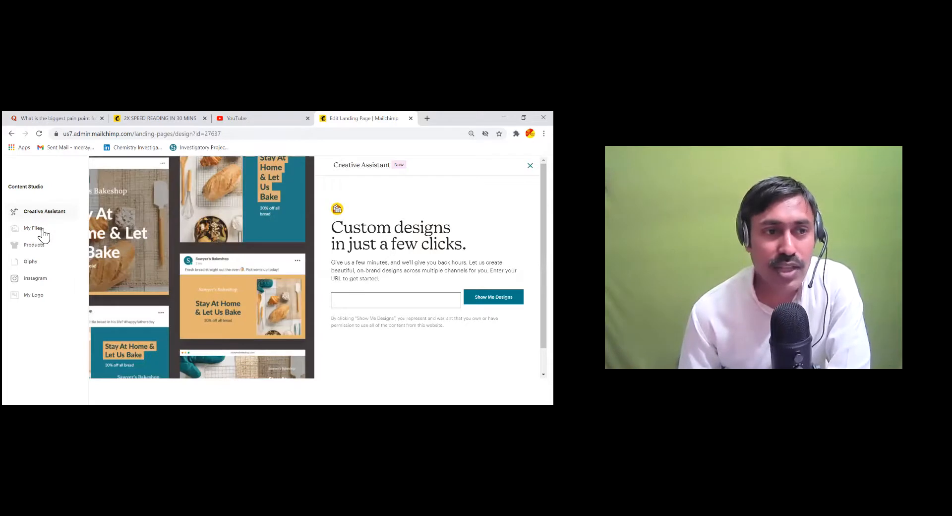
click(43, 230)
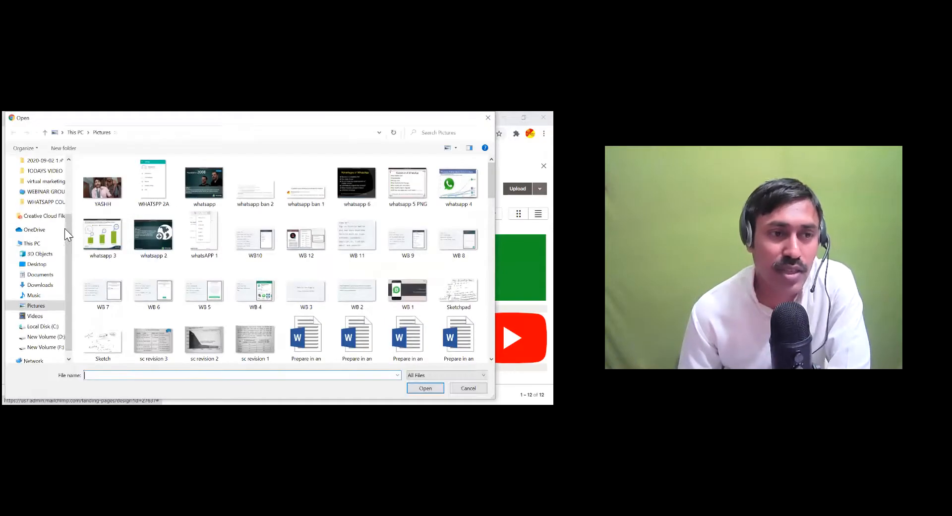
Upload MARGDARSHAN.01.PNG from the Pictures folder as the new logo
scroll(288, 287, down, 1)
scroll(290, 291, down, 10)
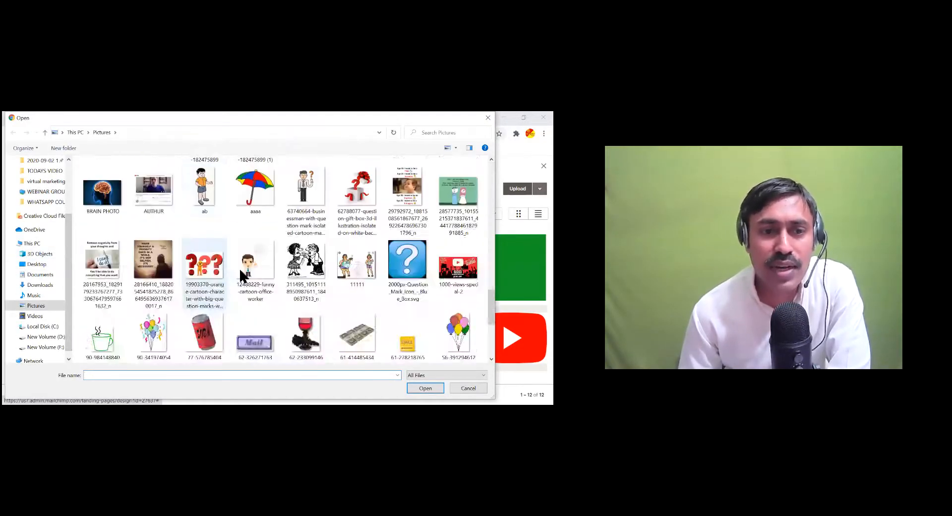
scroll(237, 271, down, 5)
scroll(248, 270, up, 2)
scroll(264, 273, up, 10)
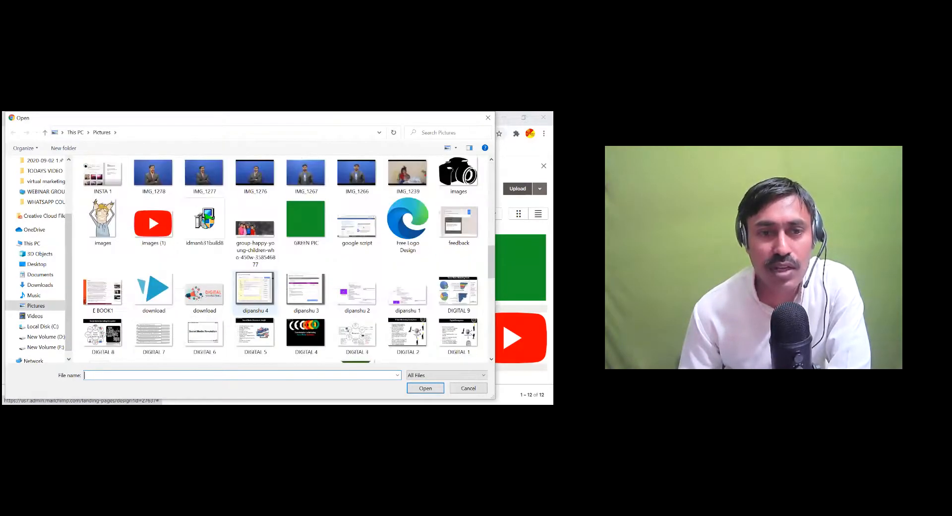
scroll(357, 290, up, 10)
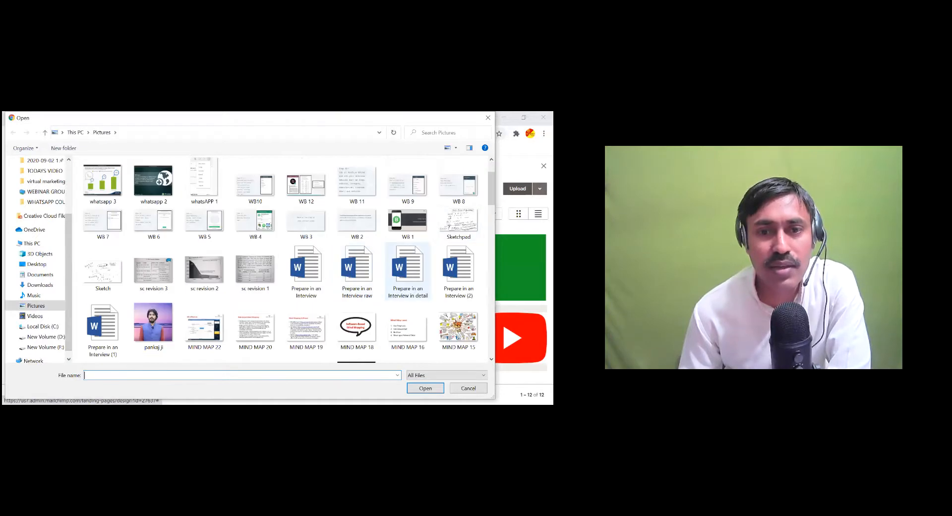
scroll(407, 270, down, 3)
click(408, 287)
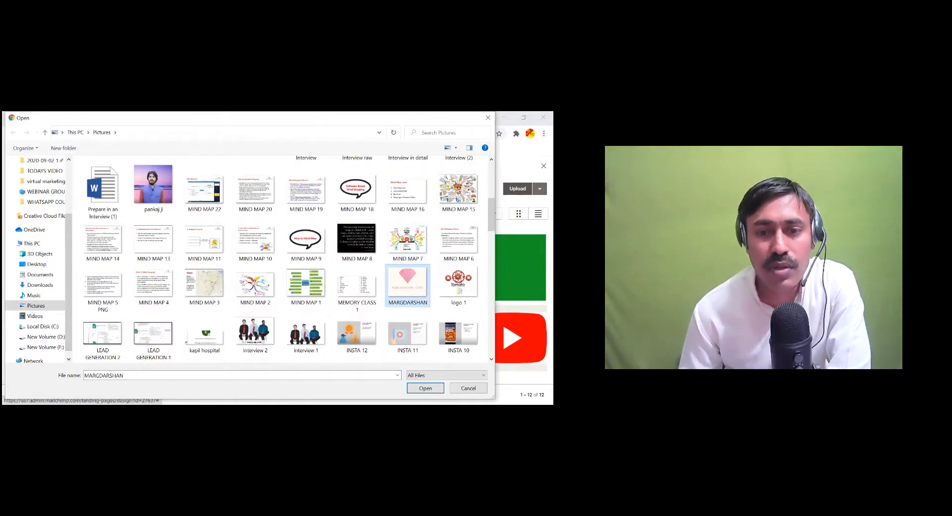
key(Return)
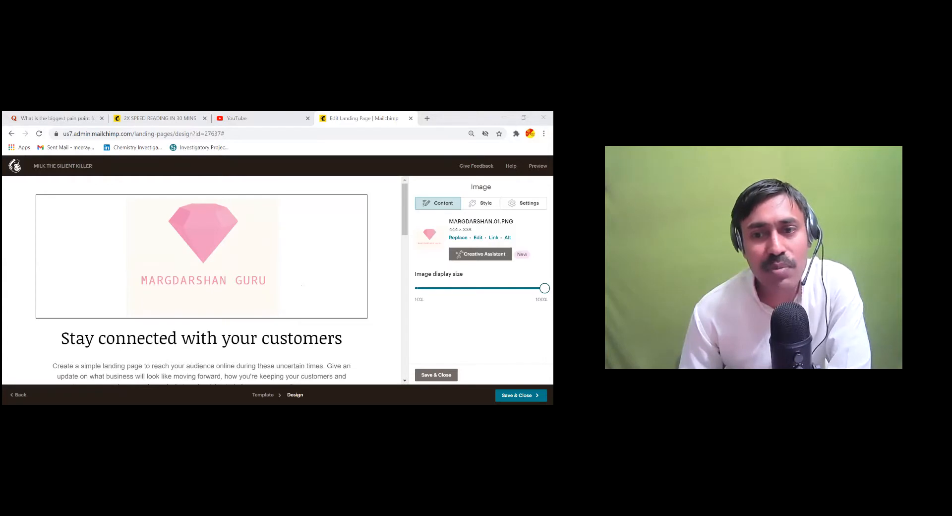
Resize the logo to about 85% with a solid dark red border and rounded corners
drag(544, 288, 488, 288)
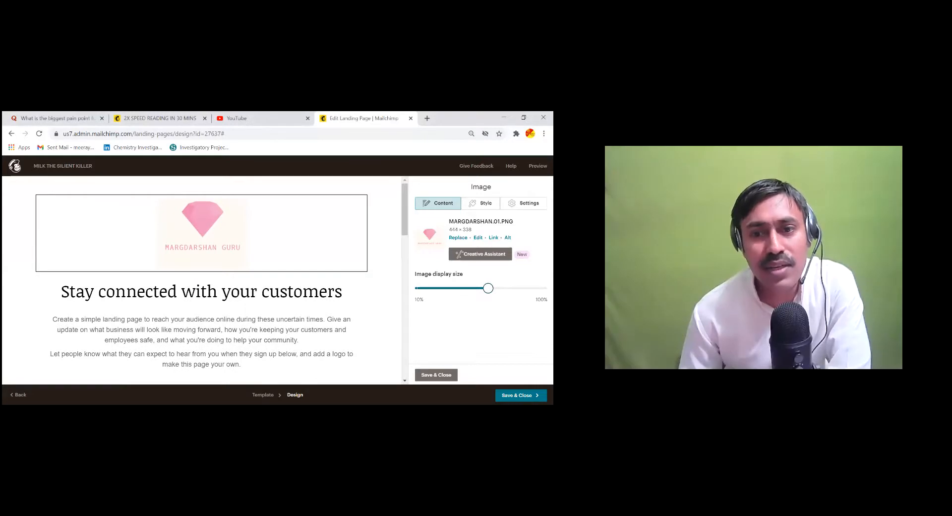
mouse_move(488, 288)
mouse_down()
mouse_move(544, 289)
mouse_move(495, 288)
mouse_up()
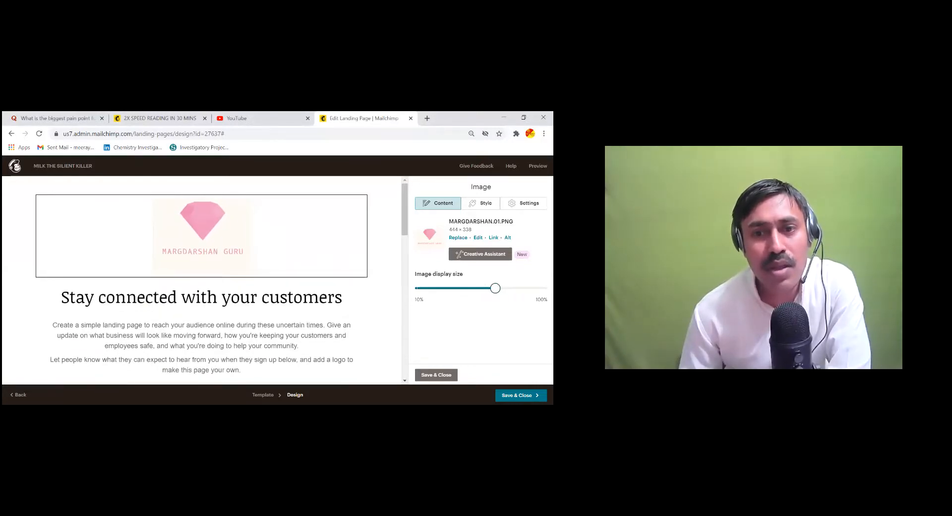
click(480, 203)
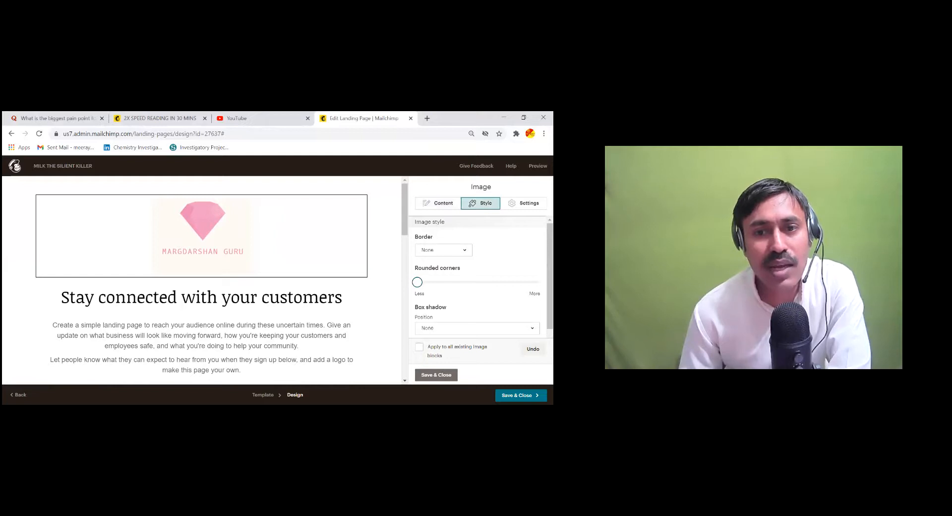
click(444, 250)
click(437, 282)
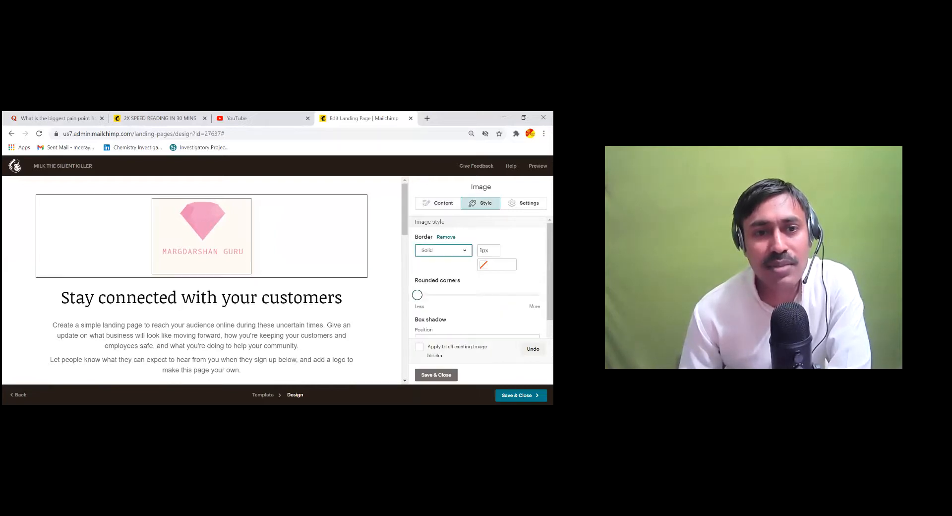
click(497, 264)
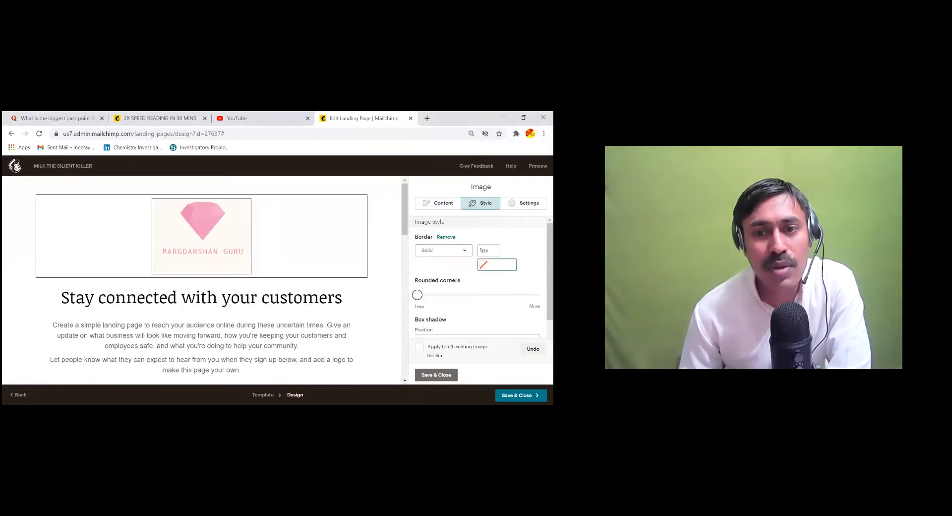
click(519, 271)
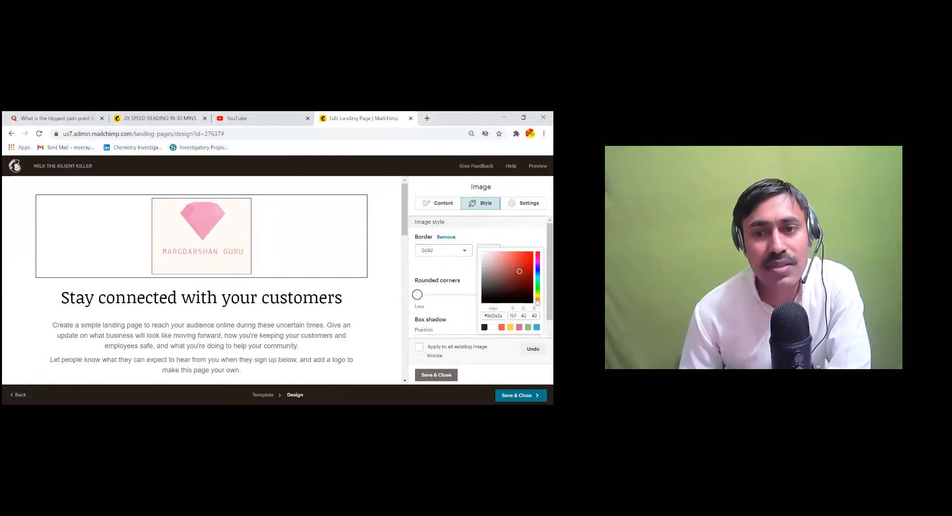
drag(417, 294, 463, 293)
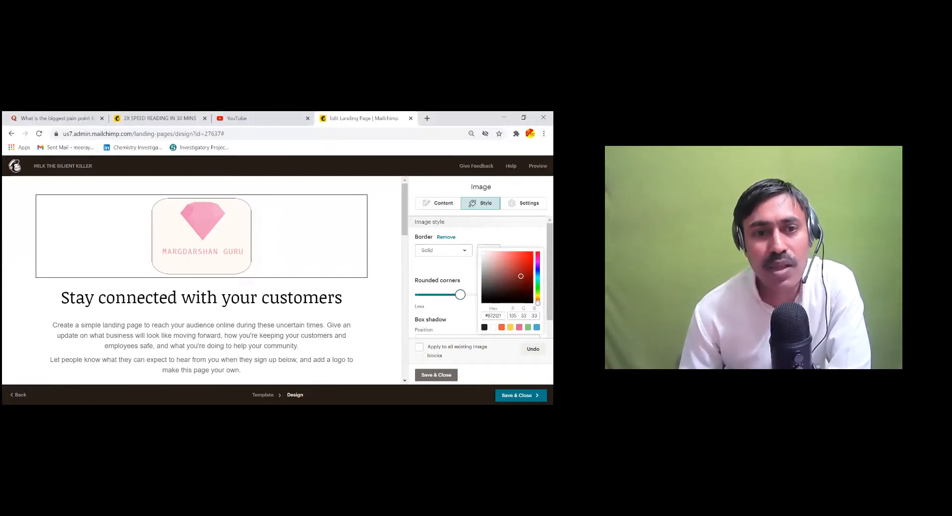
Give the logo a darker Top-Center box shadow in reddish colour #ce5151
scroll(479, 278, down, 1)
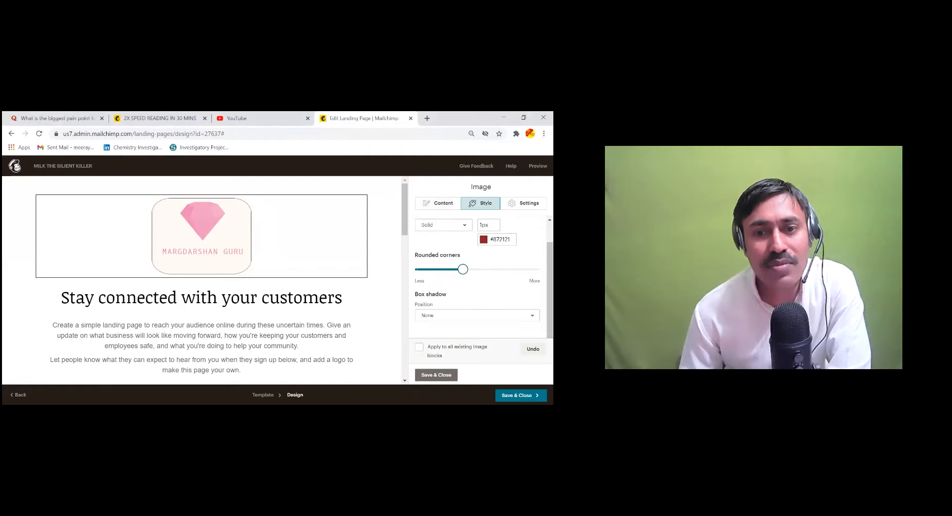
click(477, 316)
click(466, 222)
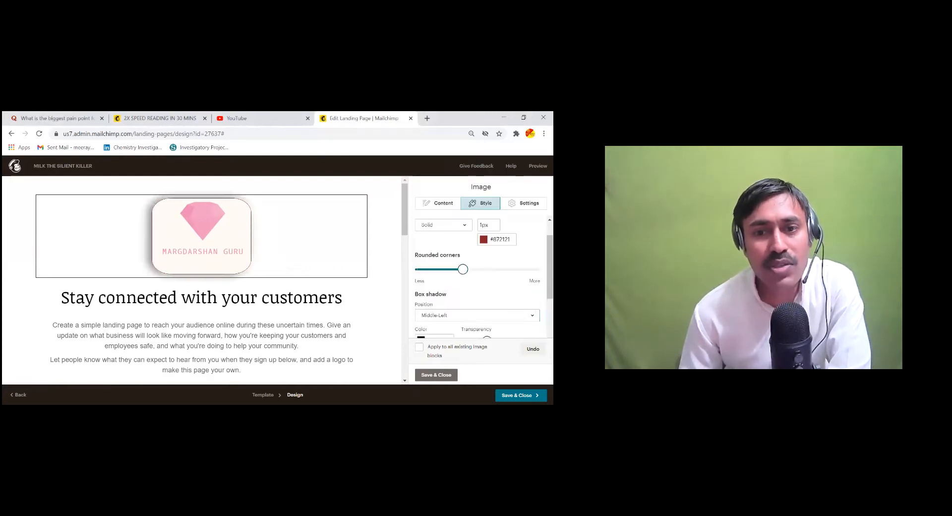
click(477, 316)
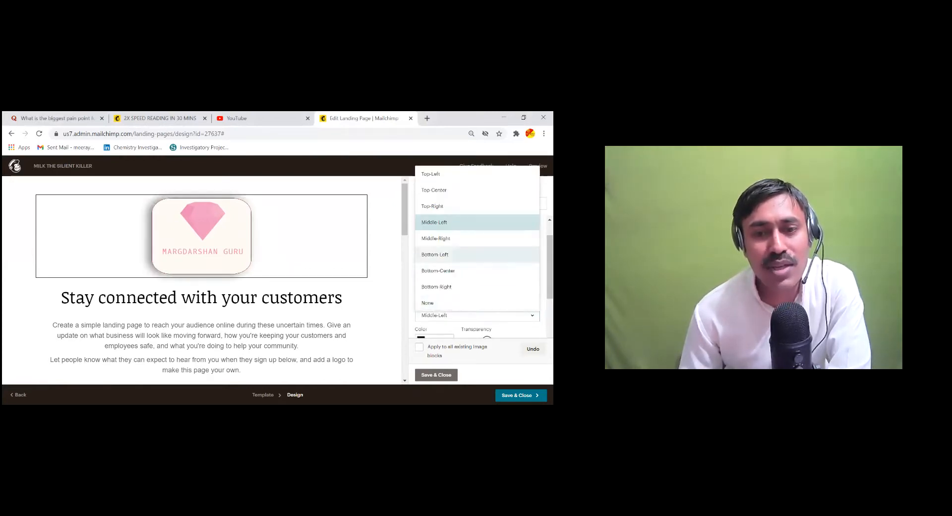
click(466, 192)
scroll(478, 278, down, 3)
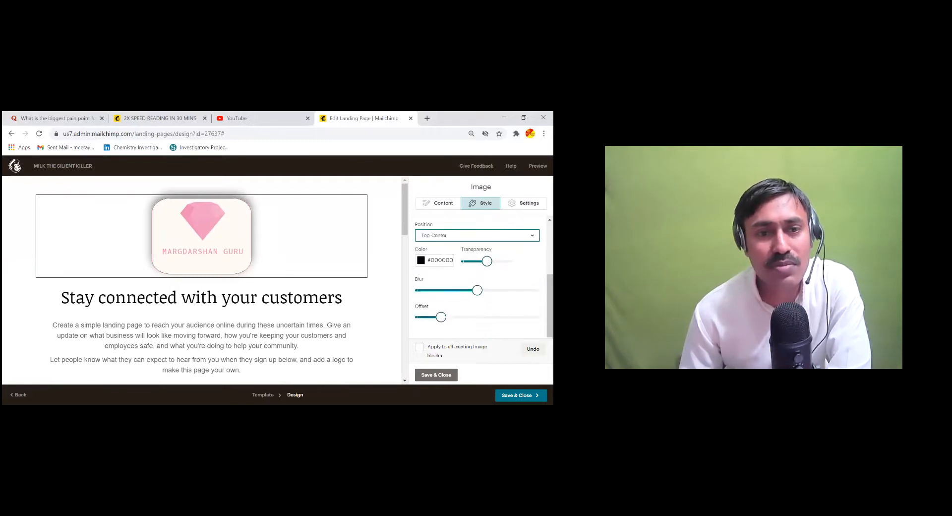
mouse_move(487, 258)
mouse_down()
mouse_move(511, 258)
mouse_move(498, 258)
mouse_up()
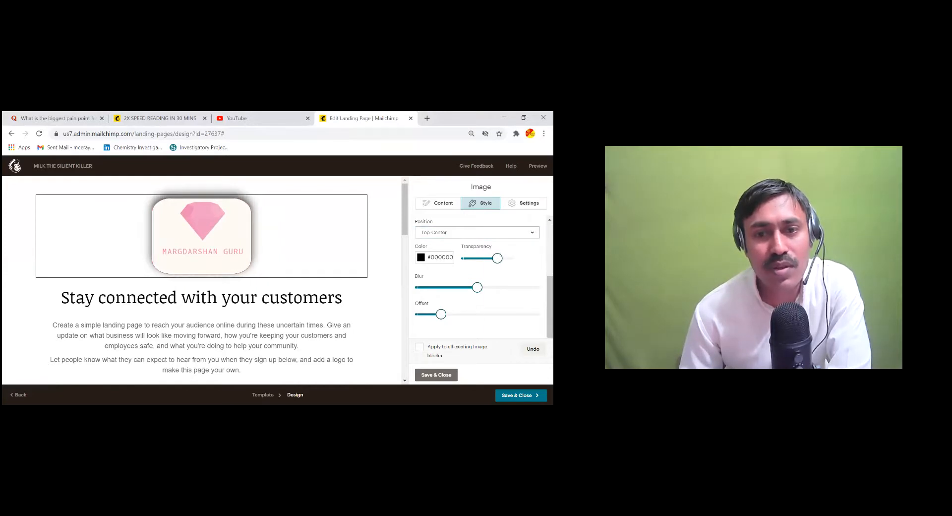
click(420, 257)
click(451, 268)
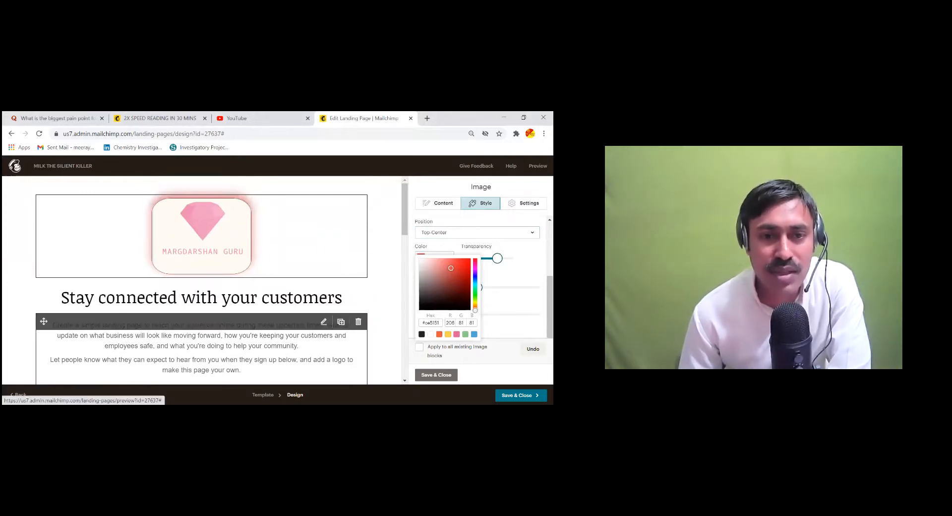
scroll(203, 280, down, 1)
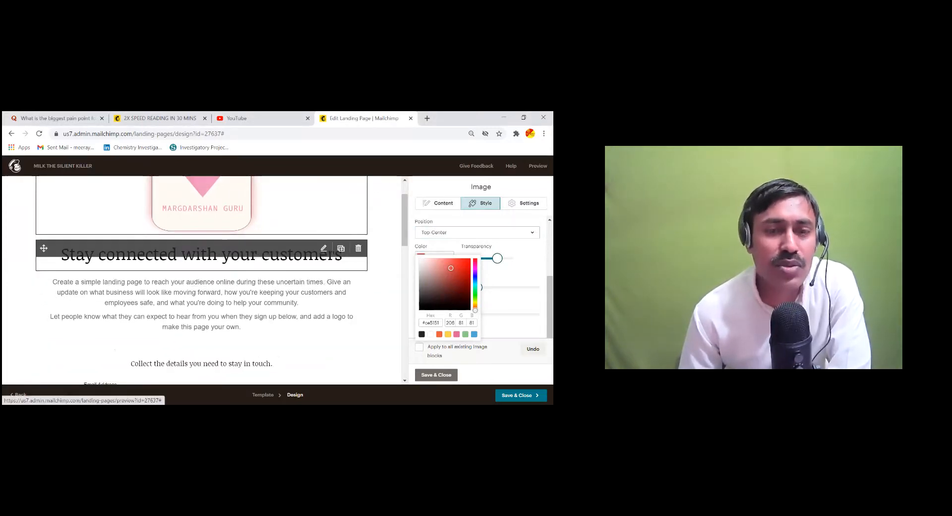
Overwrite the 'Stay connected with your customers' heading with 'MILK THE SILIENT'
click(324, 249)
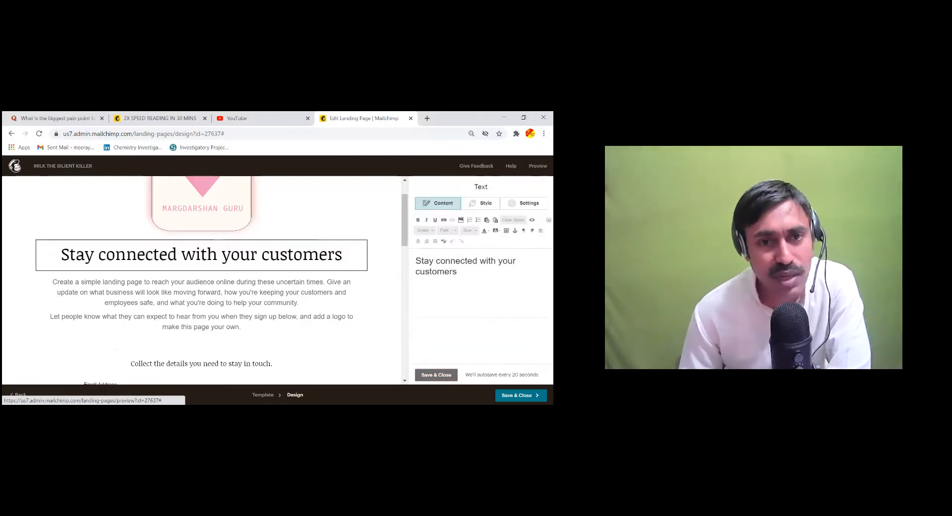
key(ctrl+a)
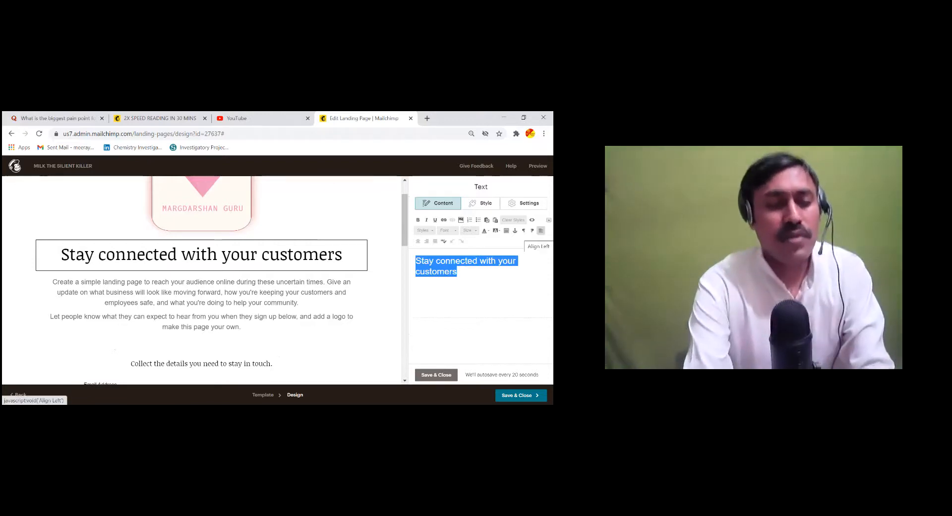
text(THE THE)
key(BackSpace)
key(BackSpace)
key(BackSpace)
key(BackSpace)
key(BackSpace)
key(BackSpace)
key(BackSpace)
key(BackSpace)
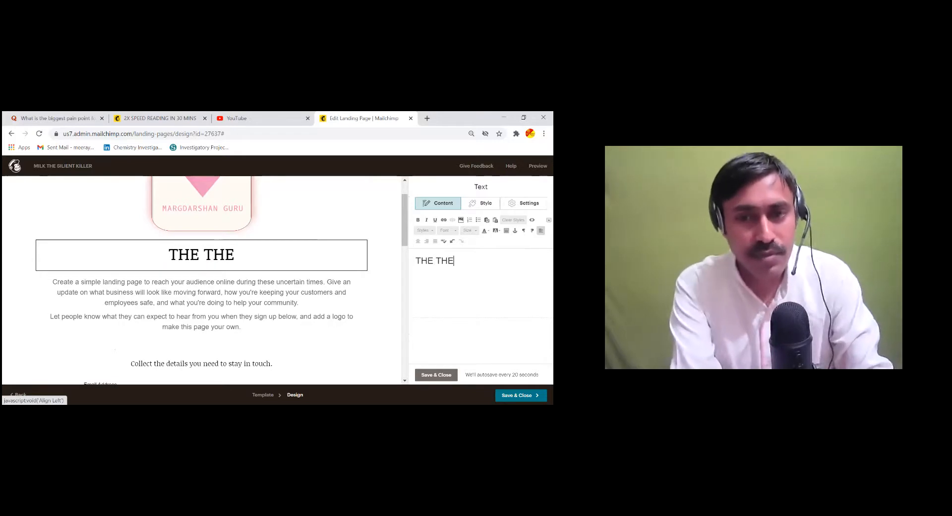
text(MIL)
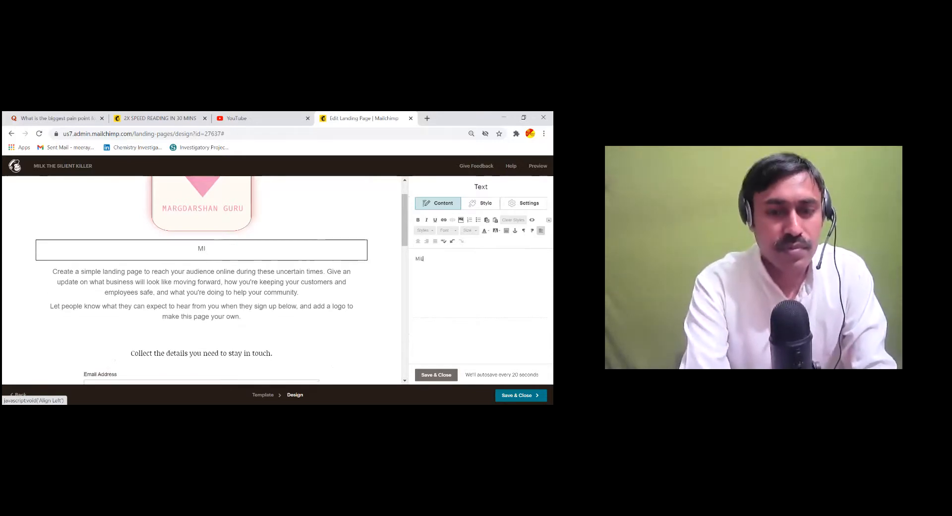
text(K THE S)
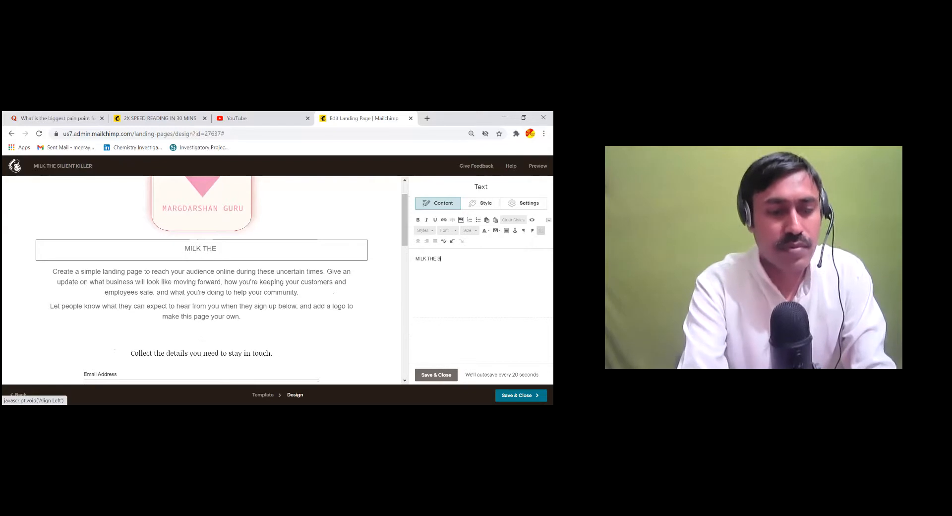
text(ILIE)
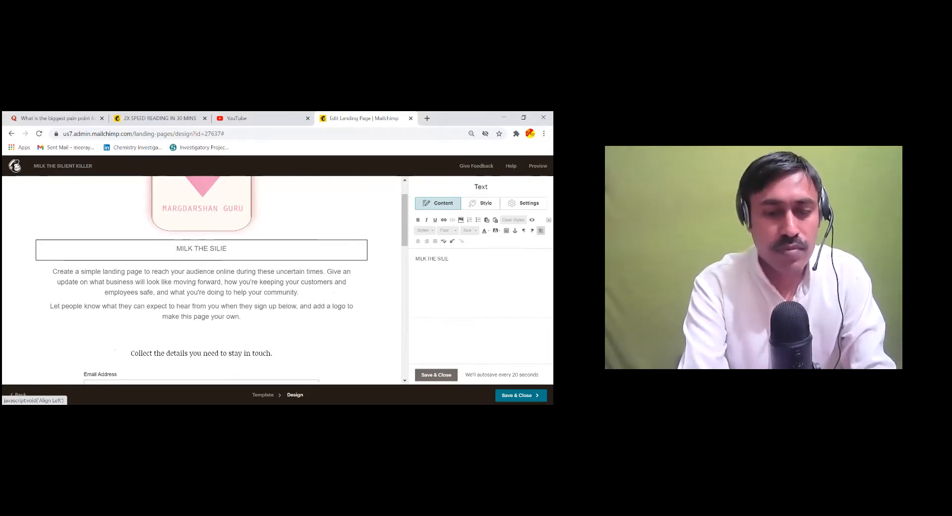
text(NT)
text( LILL)
key(BackSpace)
key(BackSpace)
key(BackSpace)
key(BackSpace)
Complete the heading as 'MILK THE SILIENT KILLER' and make it bold and red
text(KILLER)
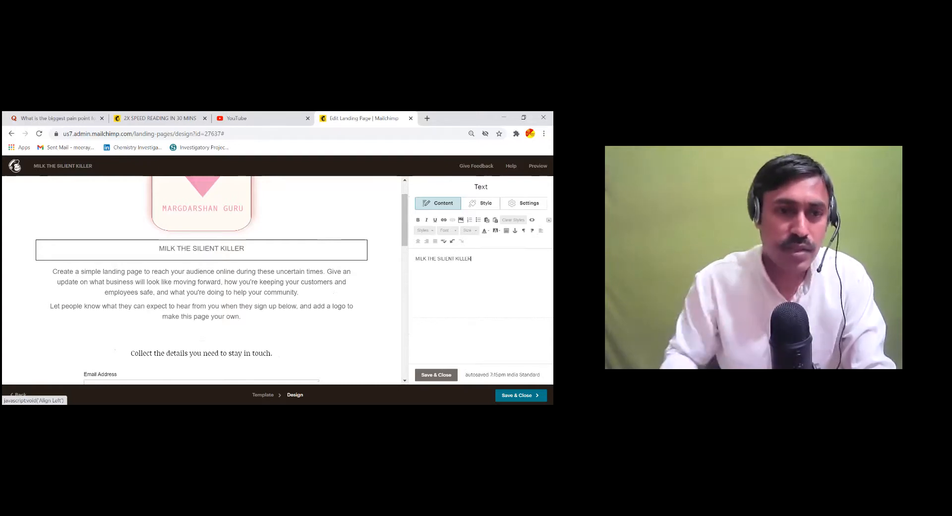
mouse_move(250, 258)
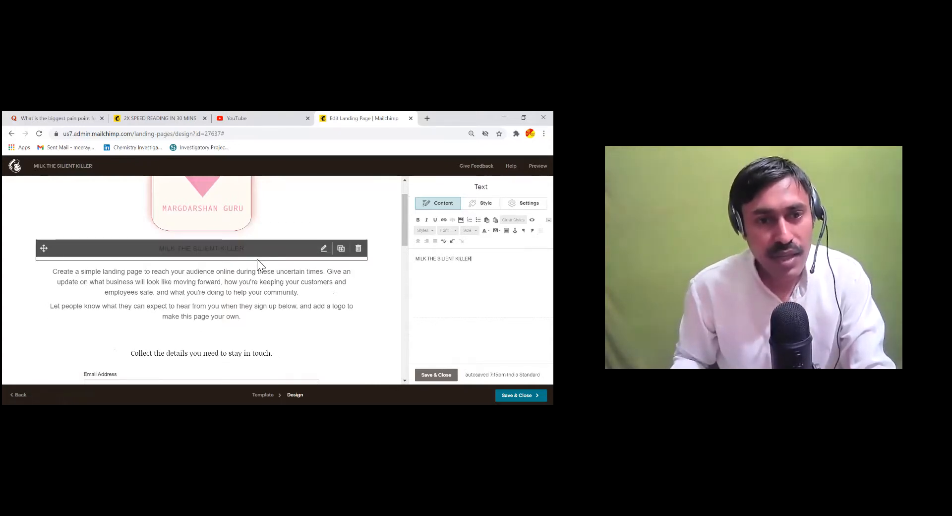
drag(473, 259, 416, 259)
click(417, 220)
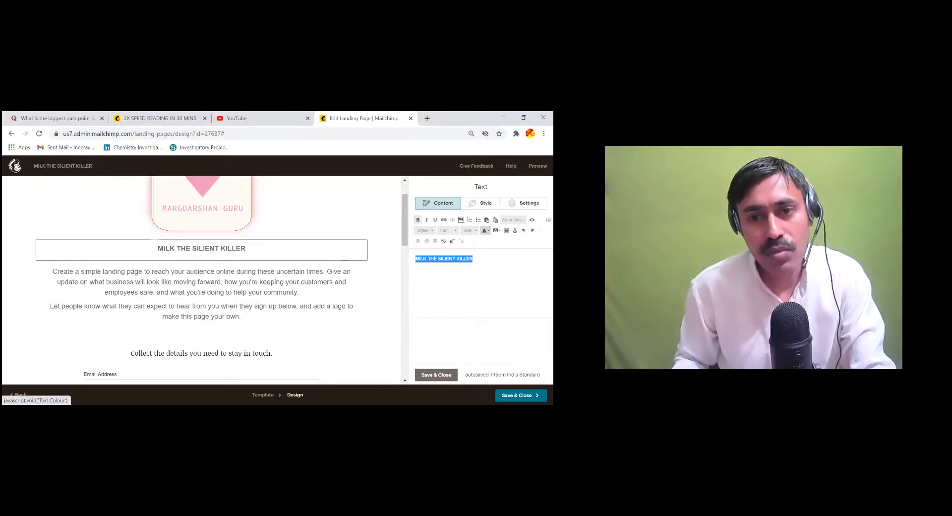
click(484, 231)
click(485, 258)
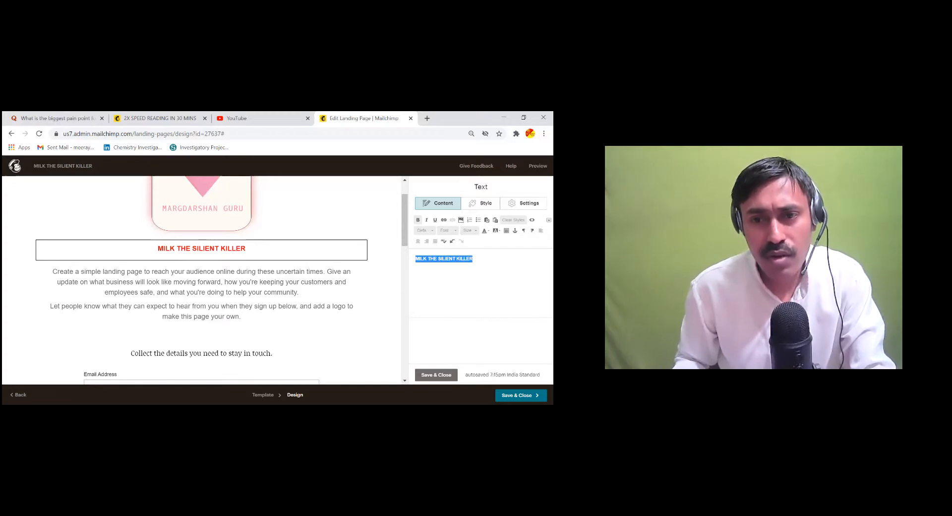
click(485, 230)
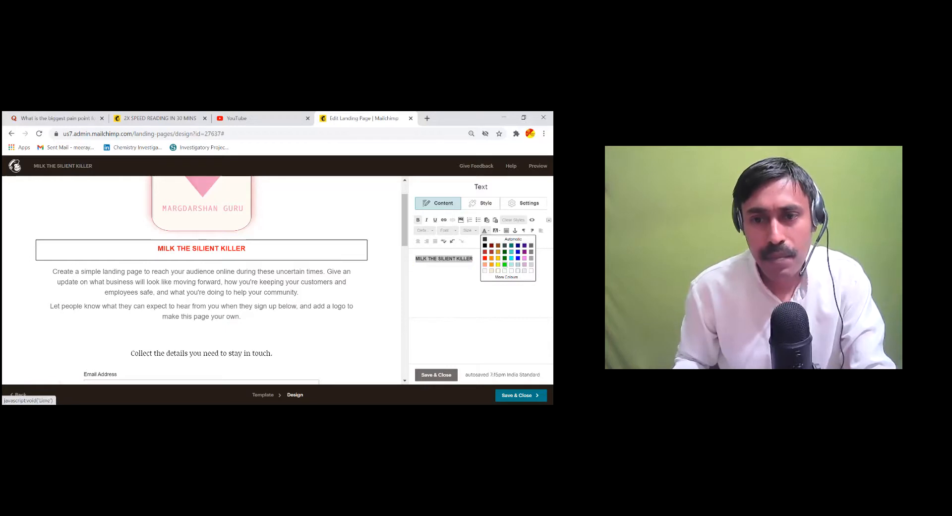
click(484, 258)
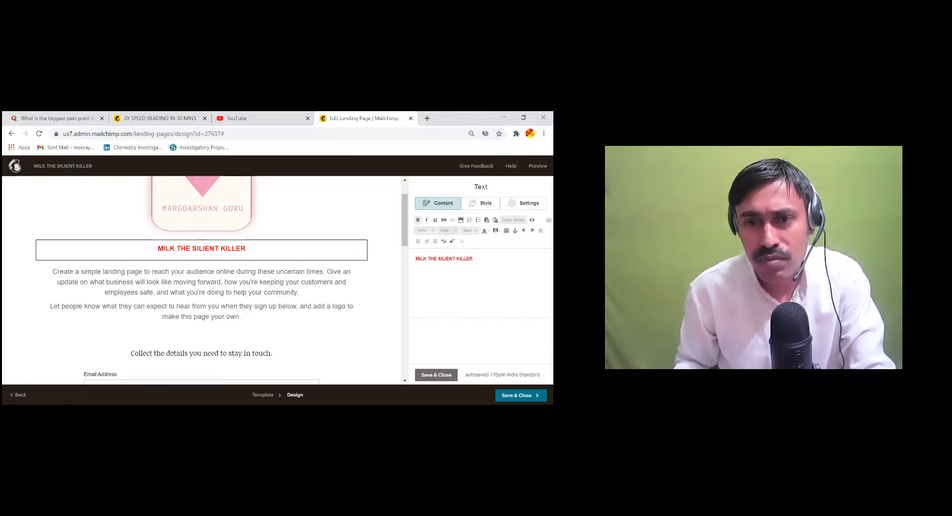
Set the whole heading's font size to 36
click(469, 230)
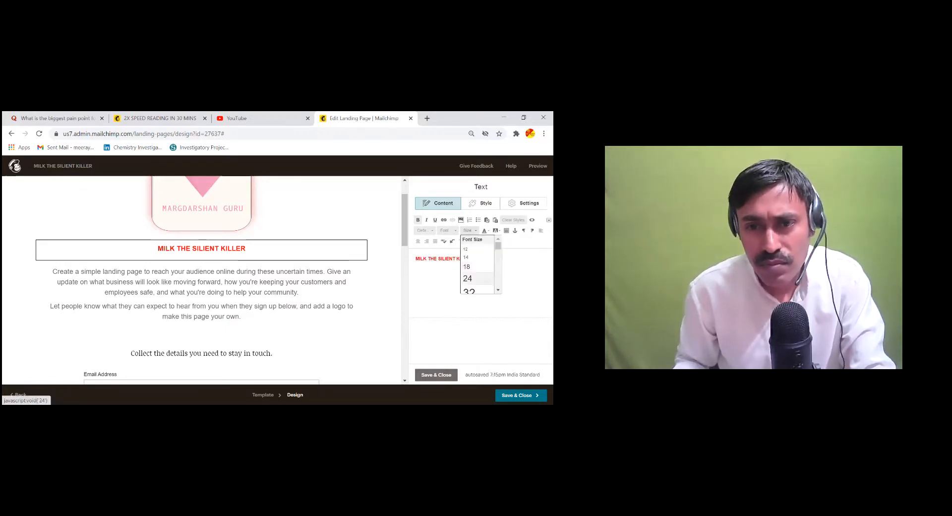
click(467, 278)
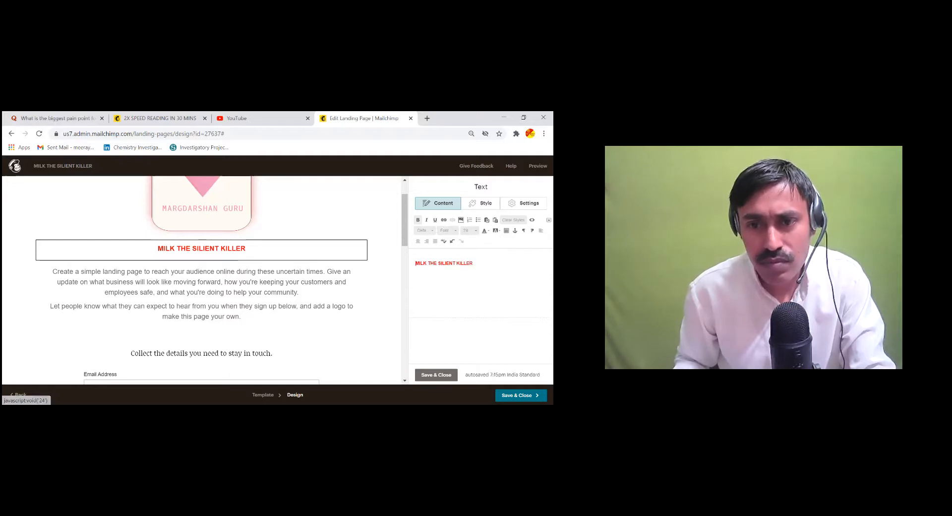
key(ctrl+a)
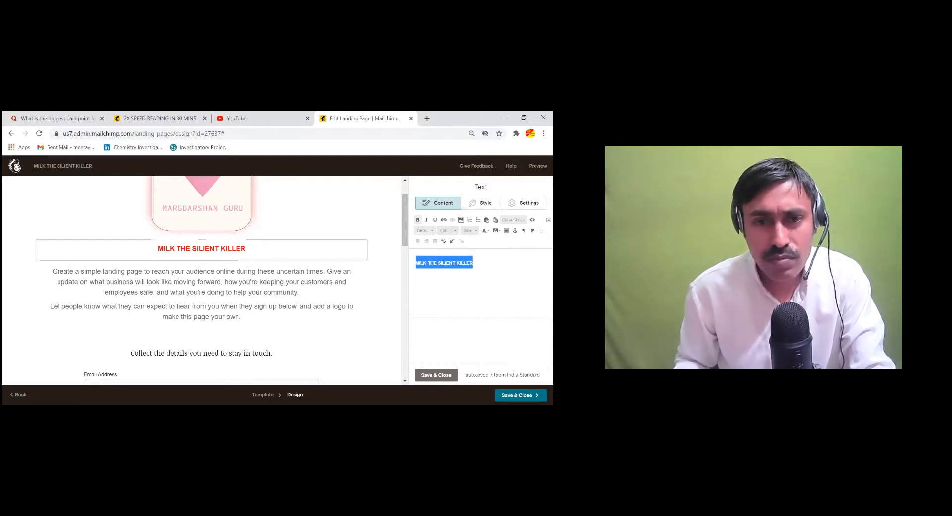
click(469, 230)
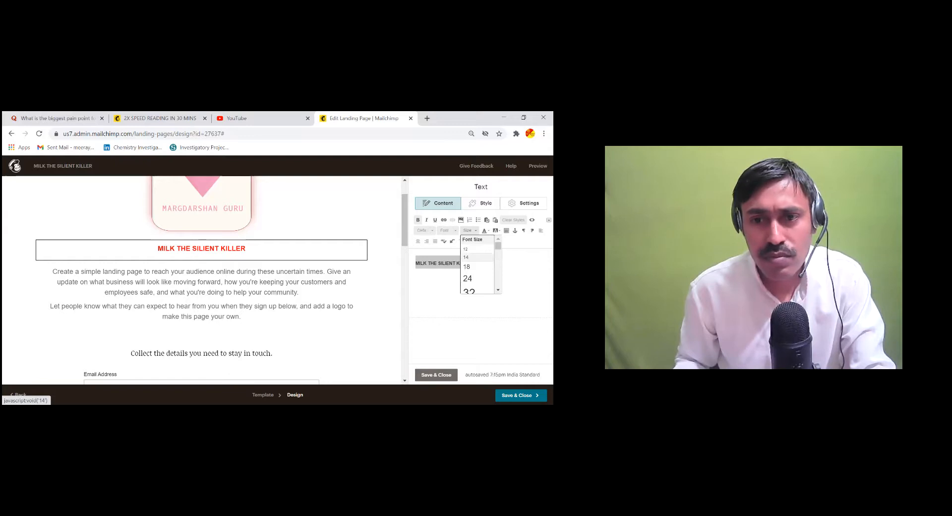
click(467, 279)
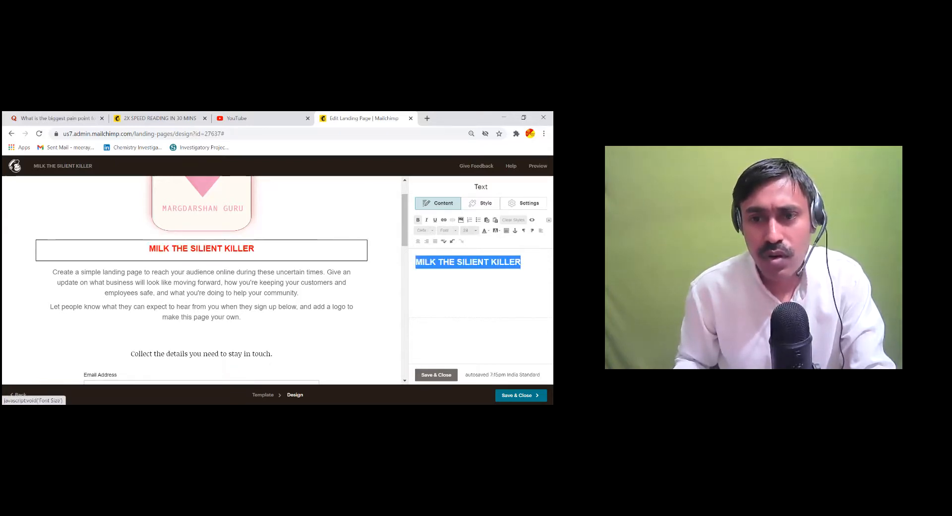
click(468, 230)
scroll(478, 265, down, 3)
click(468, 278)
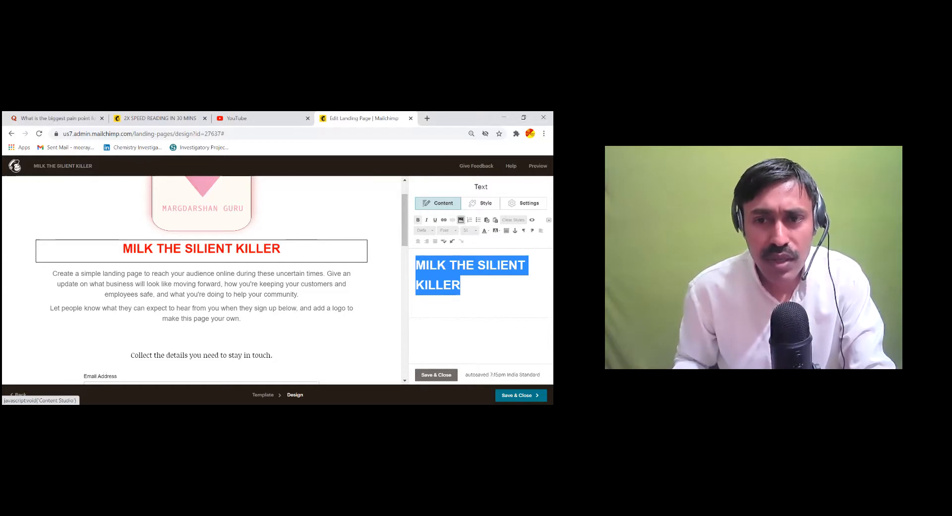
click(460, 220)
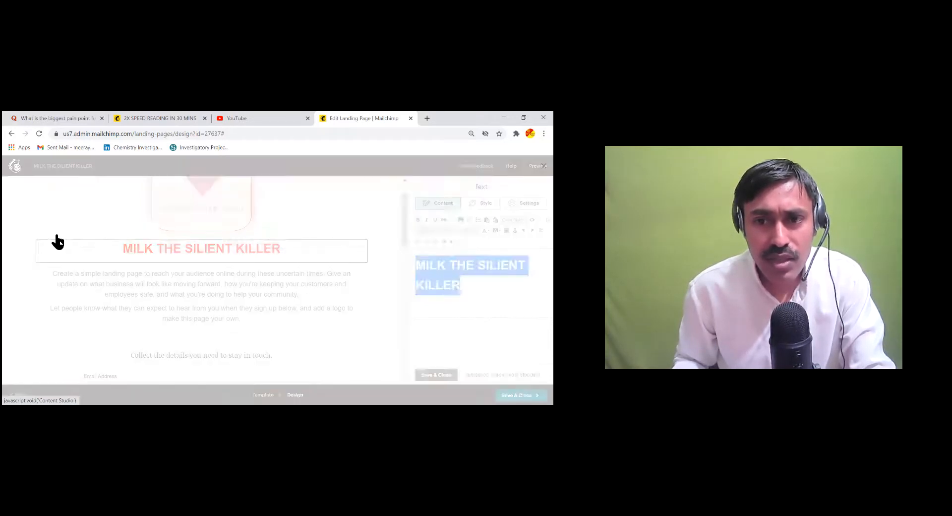
Insert the previously uploaded green image from My Files into the text block
click(43, 233)
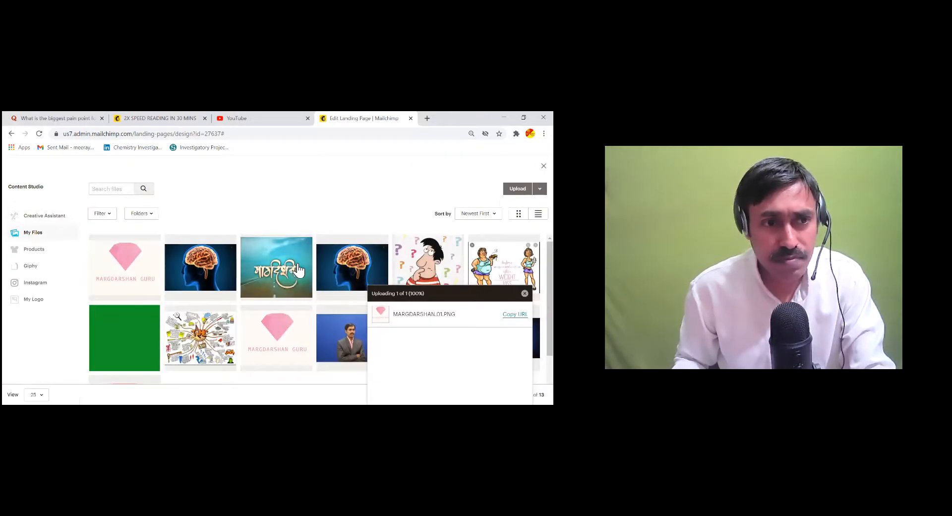
scroll(225, 287, down, 1)
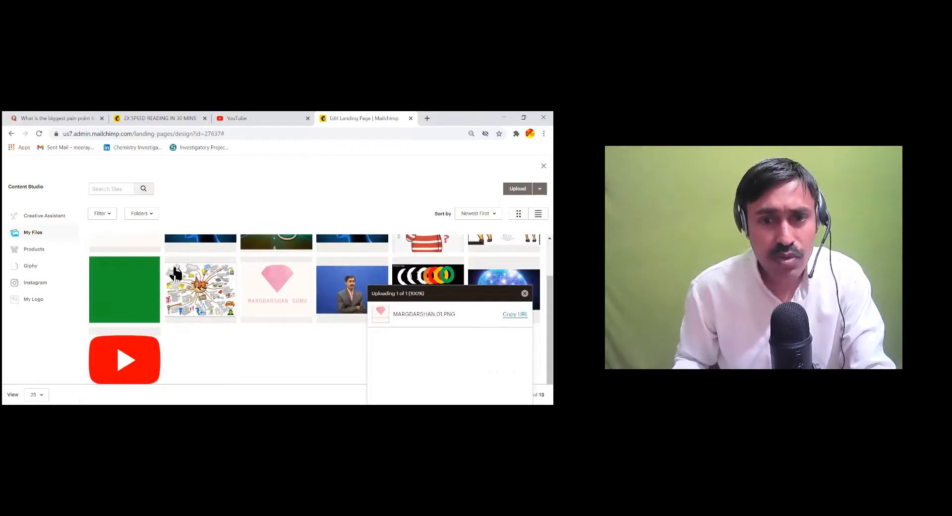
click(124, 289)
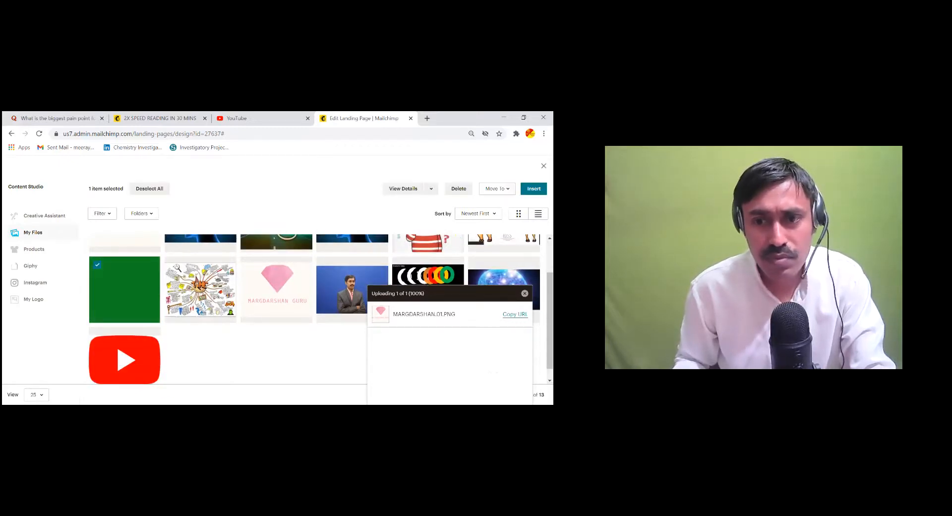
click(533, 189)
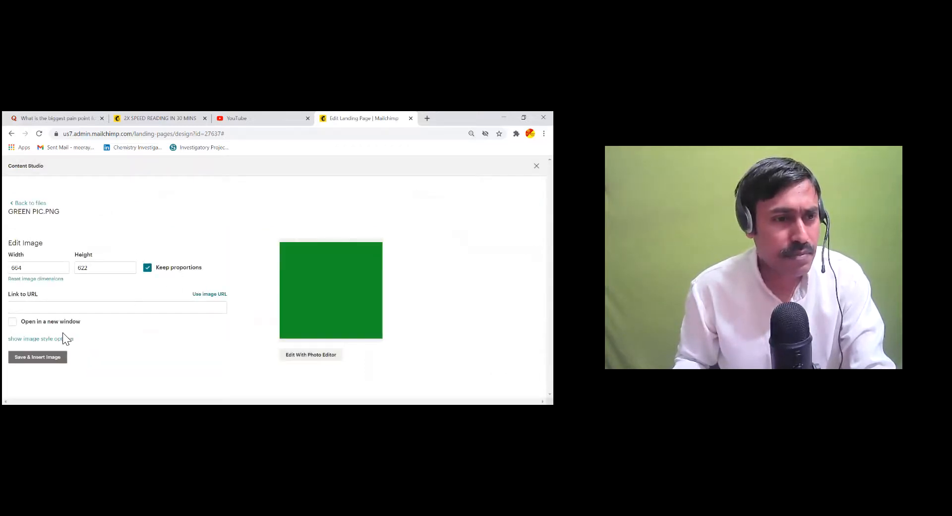
click(32, 357)
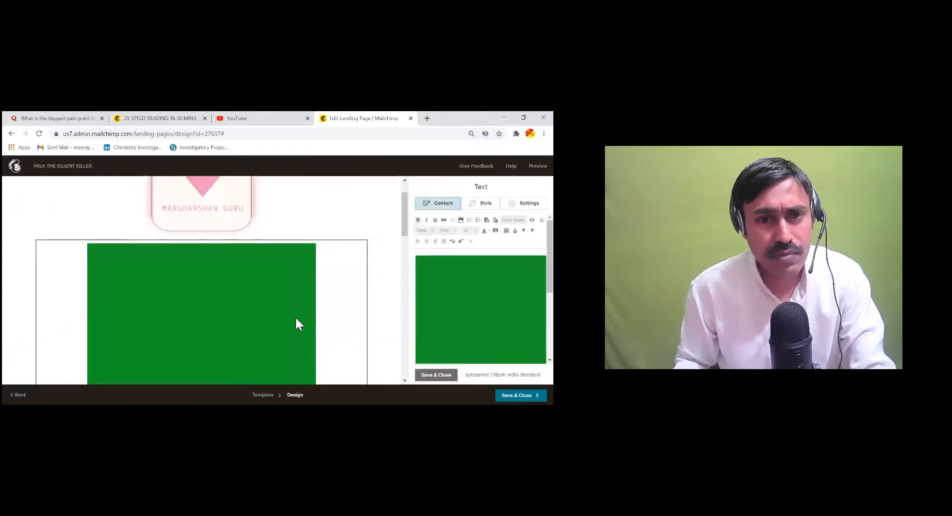
Cancel the Leave site prompt to stay in the landing page editor
scroll(296, 318, down, 3)
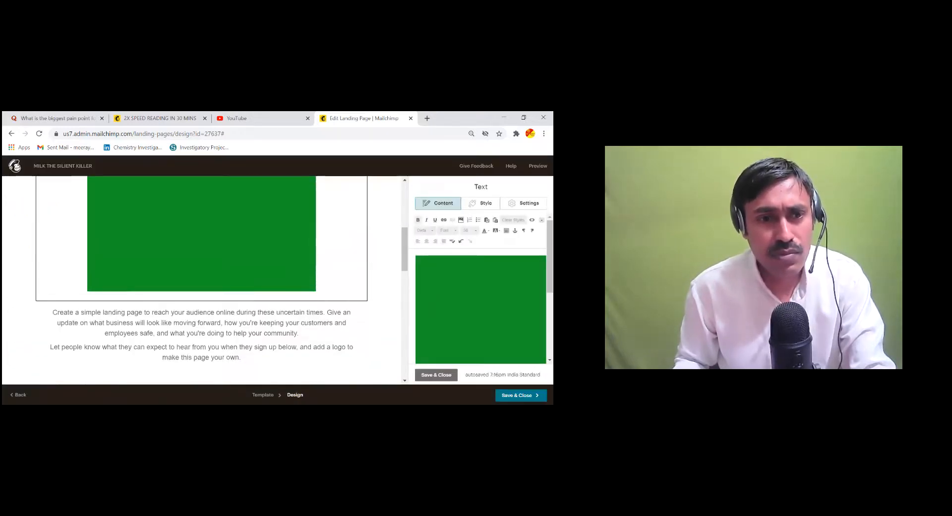
scroll(238, 258, up, 4)
scroll(290, 274, down, 2)
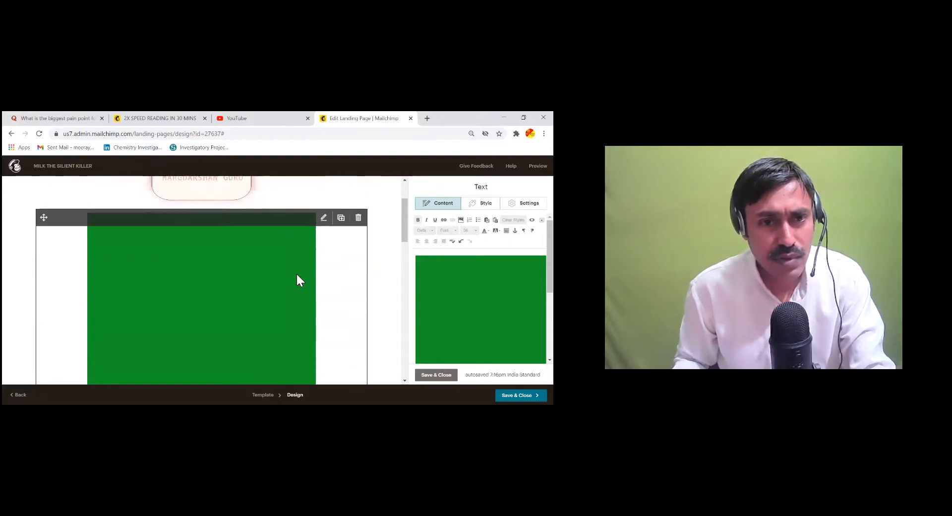
scroll(297, 275, down, 3)
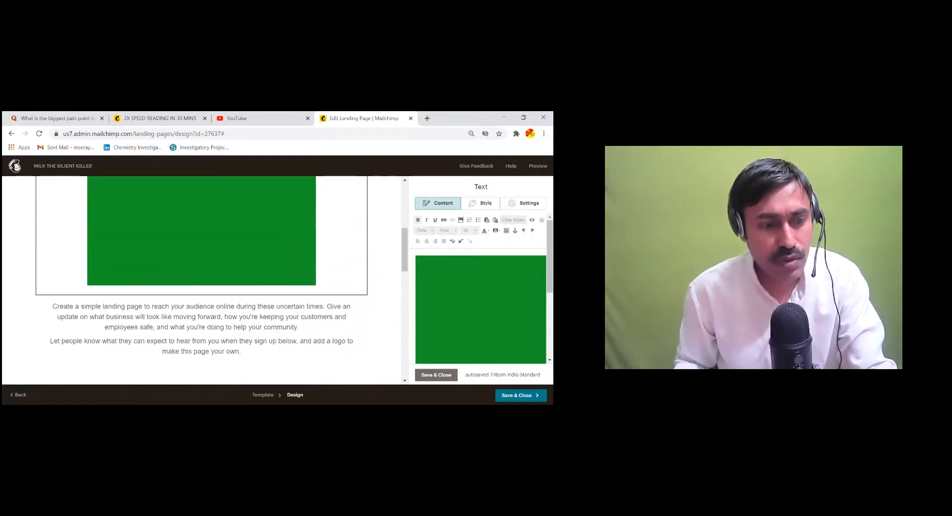
scroll(304, 229, up, 2)
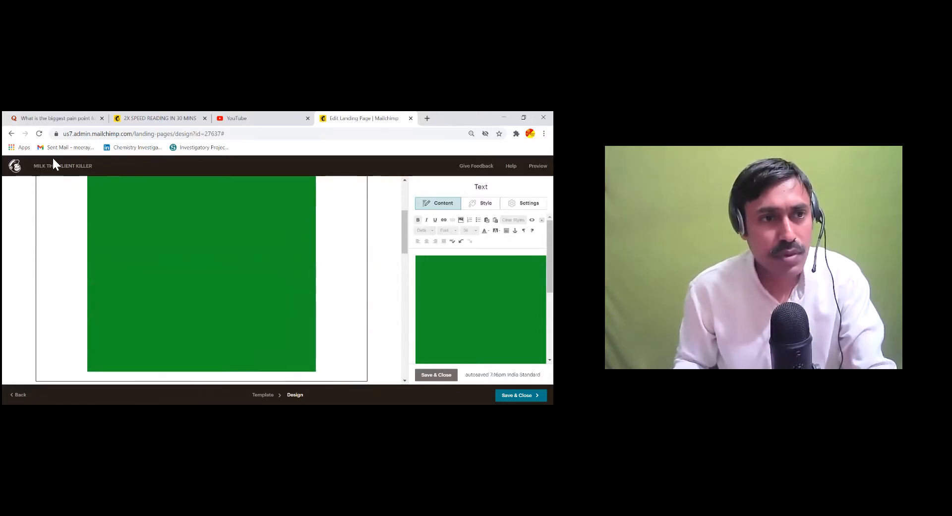
click(11, 133)
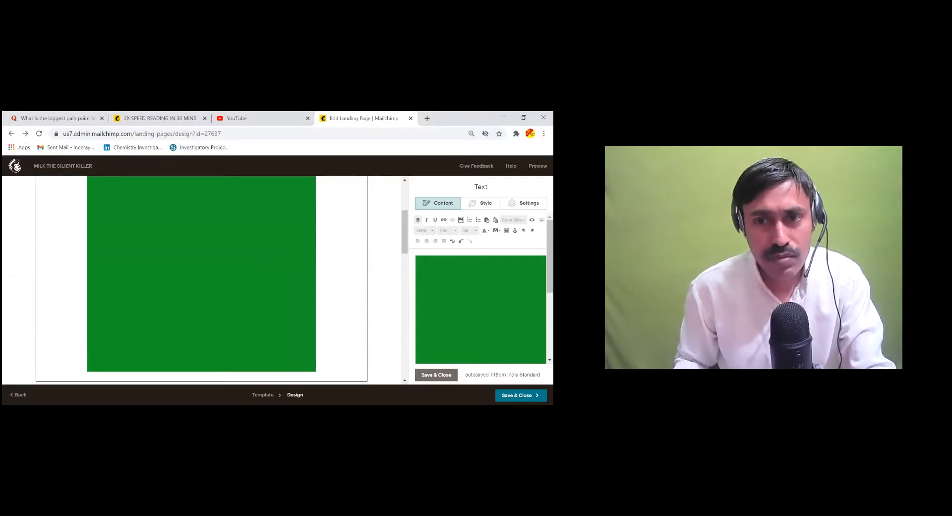
click(41, 147)
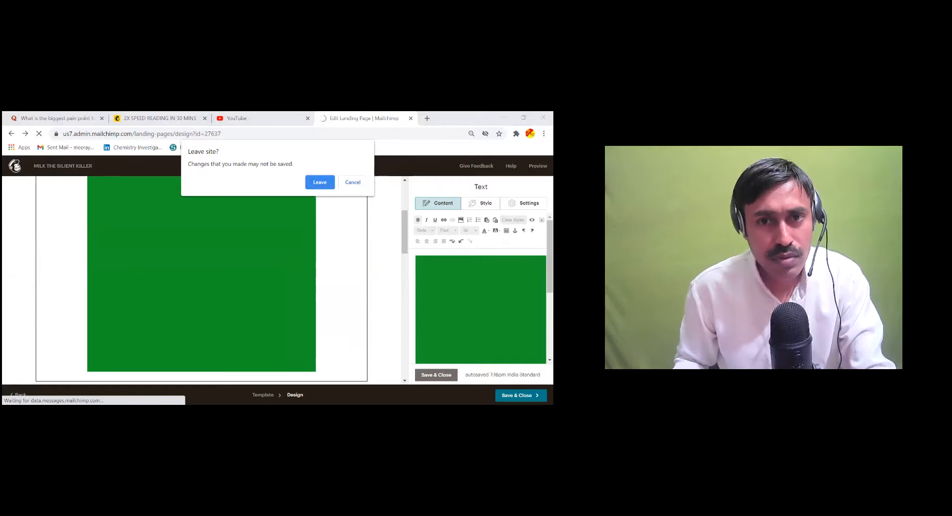
click(353, 182)
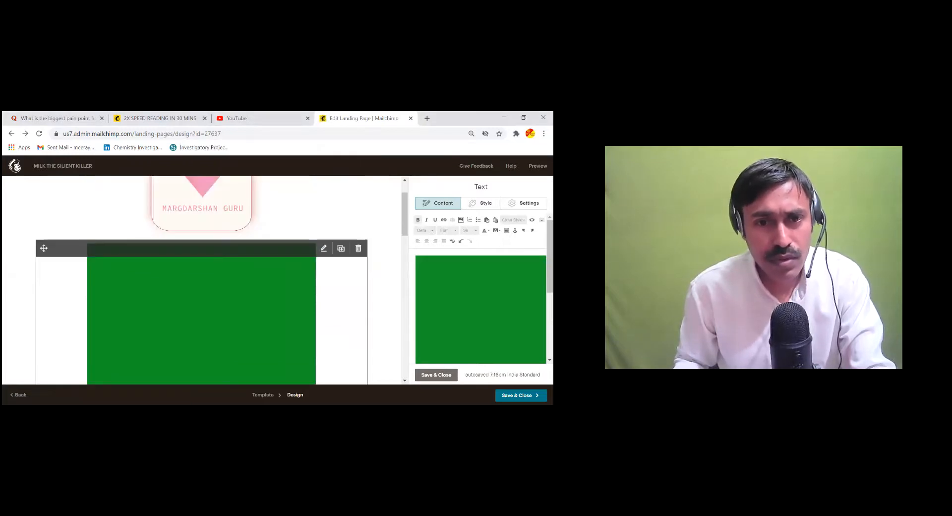
Select and delete the green image so the text block is empty
key(ctrl+a)
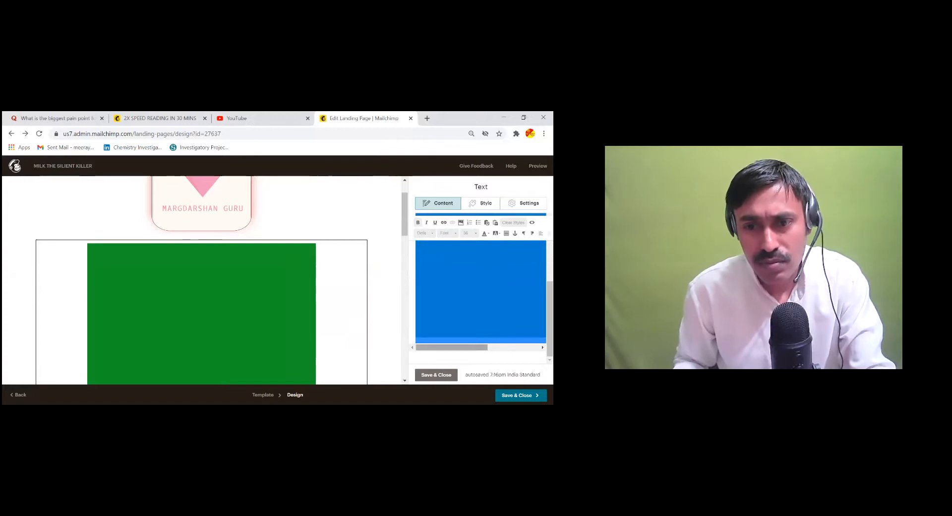
right_click(425, 284)
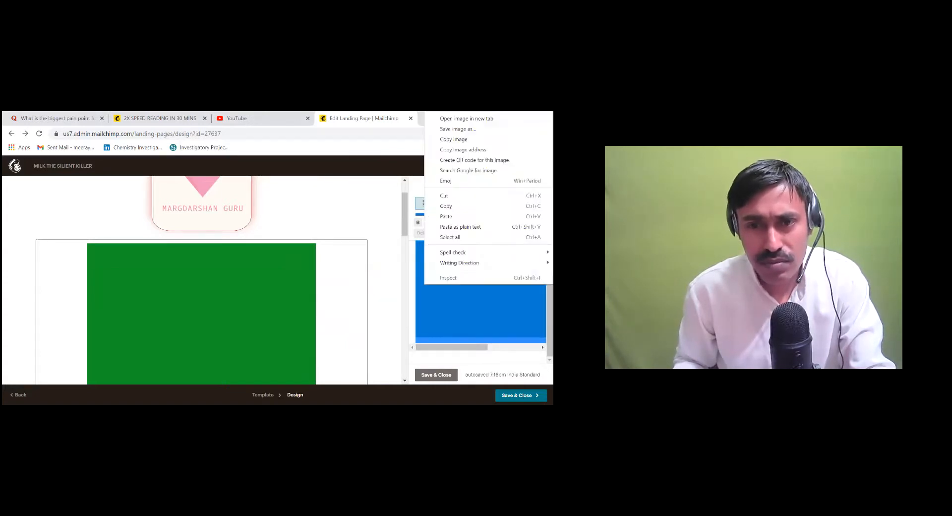
key(Escape)
right_click(451, 288)
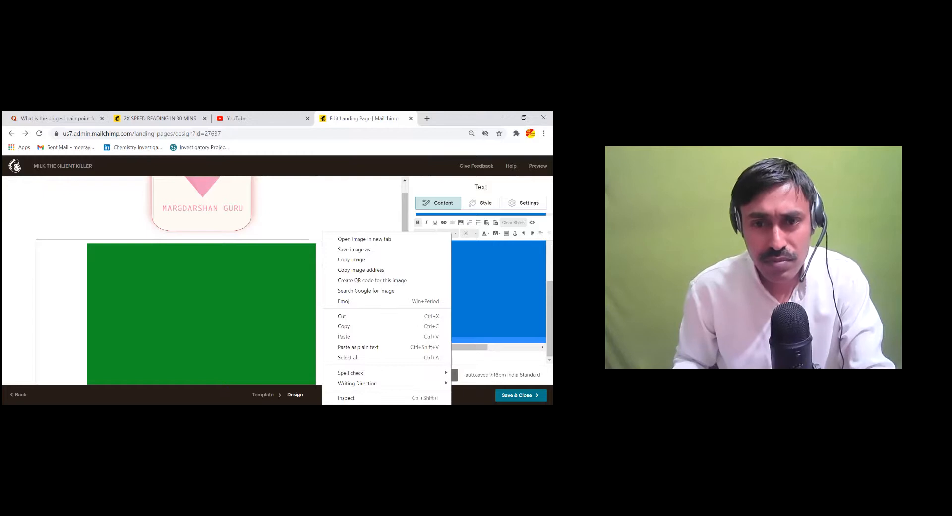
key(Escape)
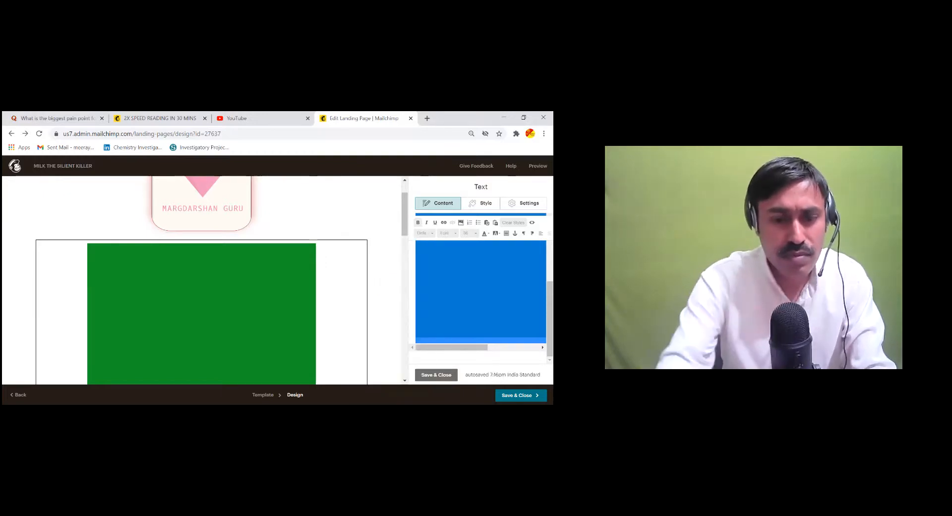
key(Delete)
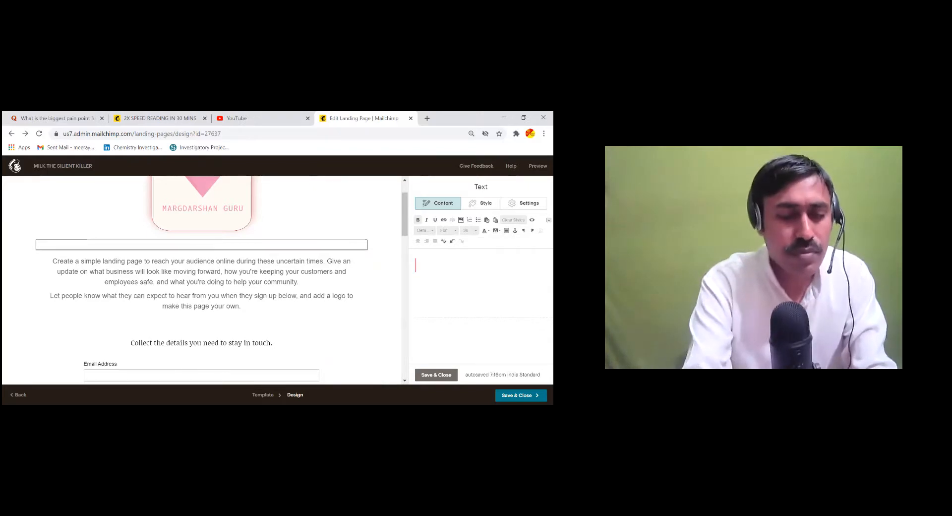
Type the heading 'MILK THE SILENT KILLER', correcting the misspelled SILENT along the way
text(MILK THE )
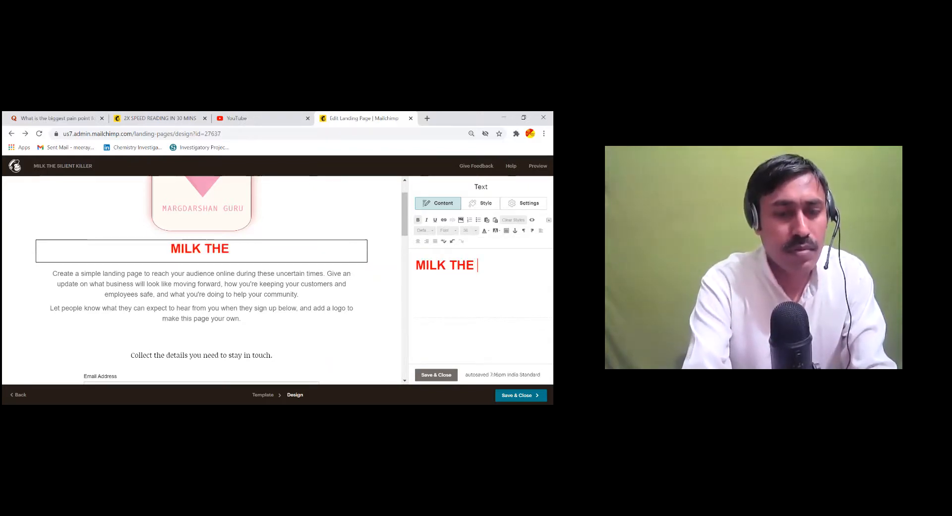
text(SI)
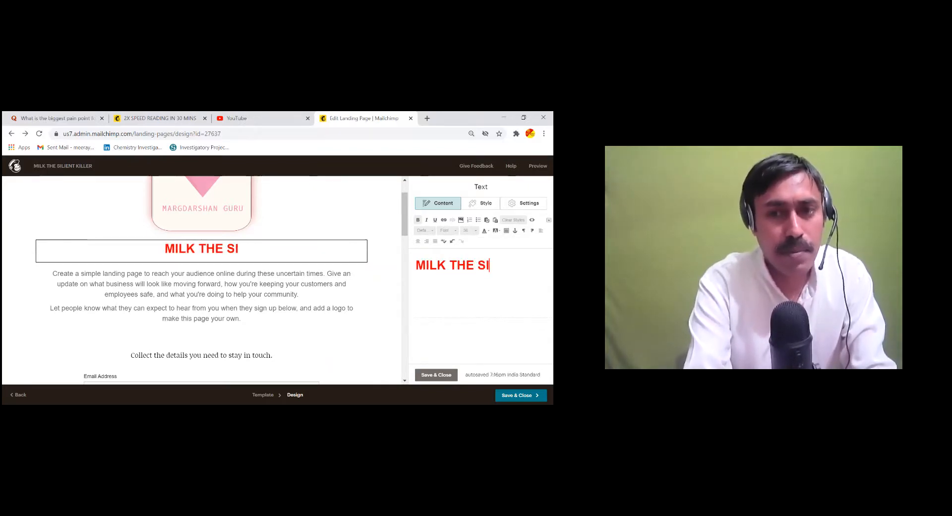
text(LE)
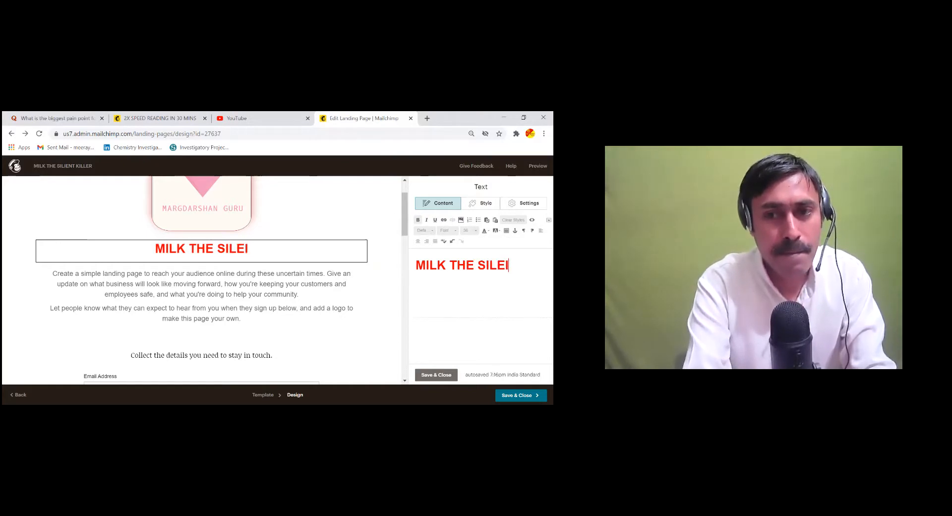
text(I)
key(BackSpace)
key(BackSpace)
text(I)
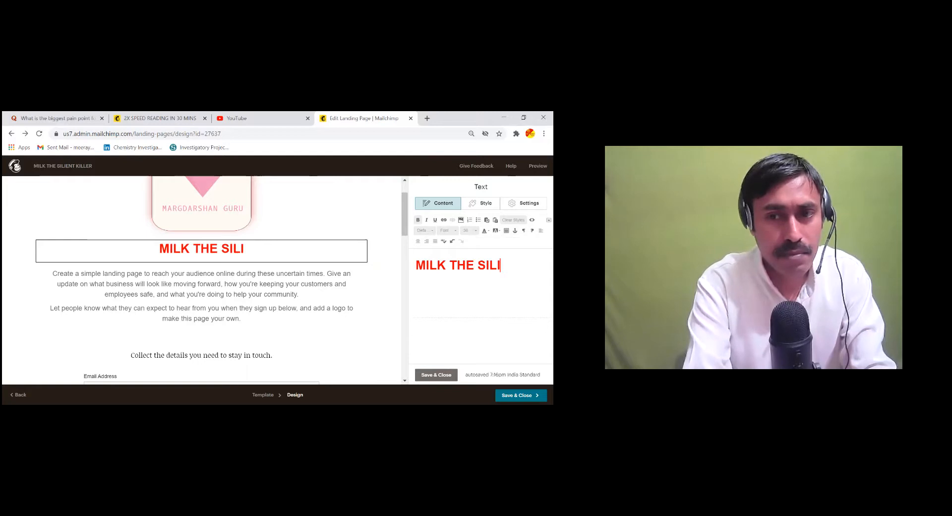
text(TENT)
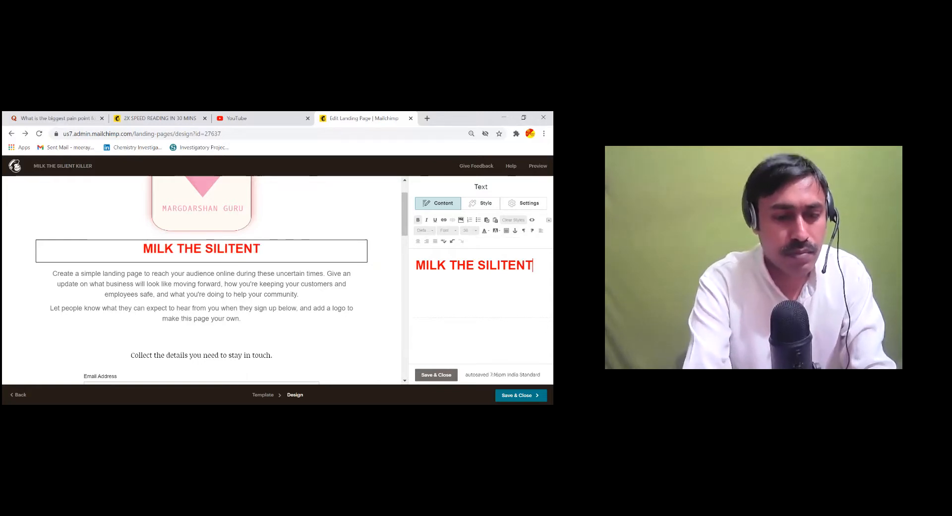
key(shift+Left)
key(shift+Left)
key(shift+Left)
key(shift+Left)
key(shift+Left)
key(shift+Left)
key(shift+Left)
key(shift+Left)
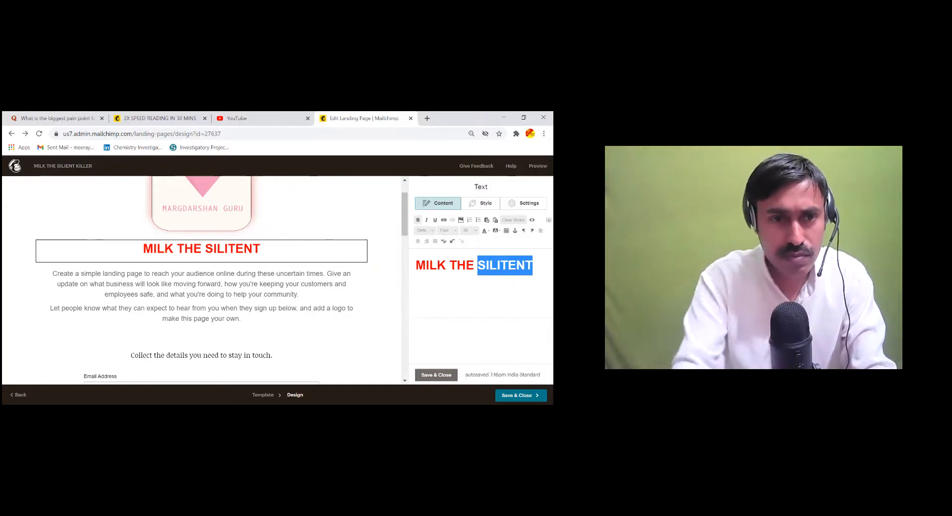
key(BackSpace)
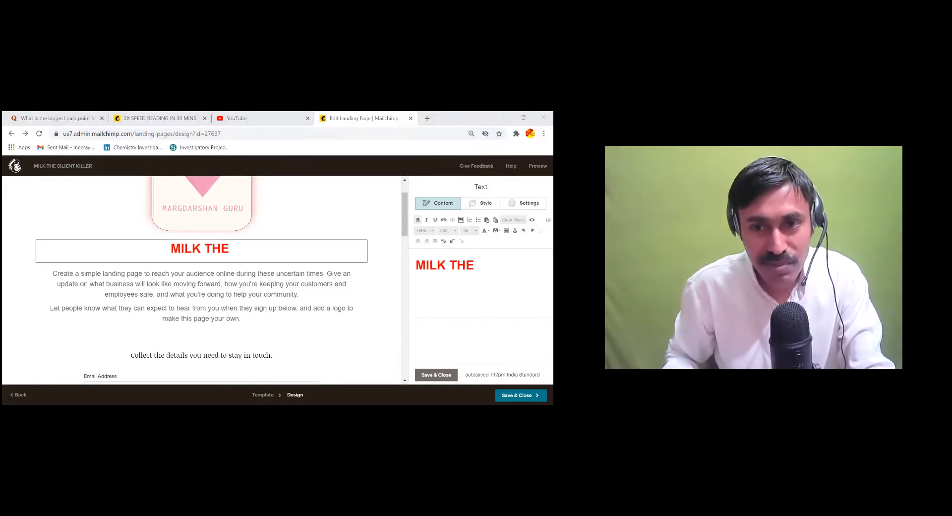
text(SILEM)
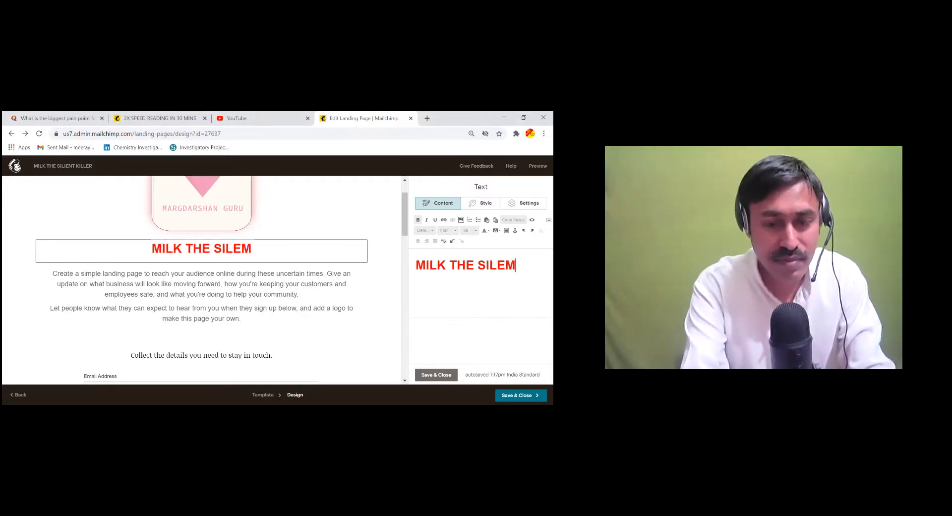
key(BackSpace)
text(NT KILLER)
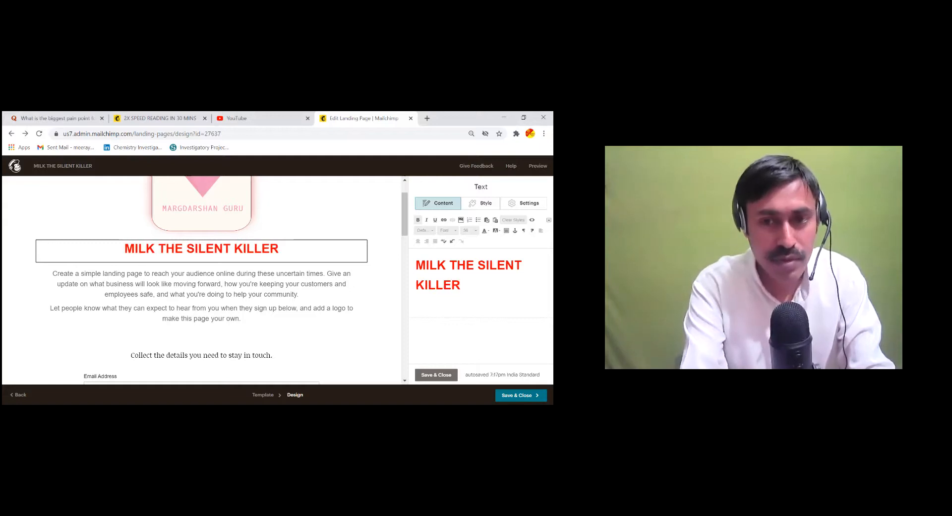
scroll(275, 288, down, 1)
Select the template's introductory paragraph beneath the MILK THE SILENT KILLER heading for editing
click(255, 283)
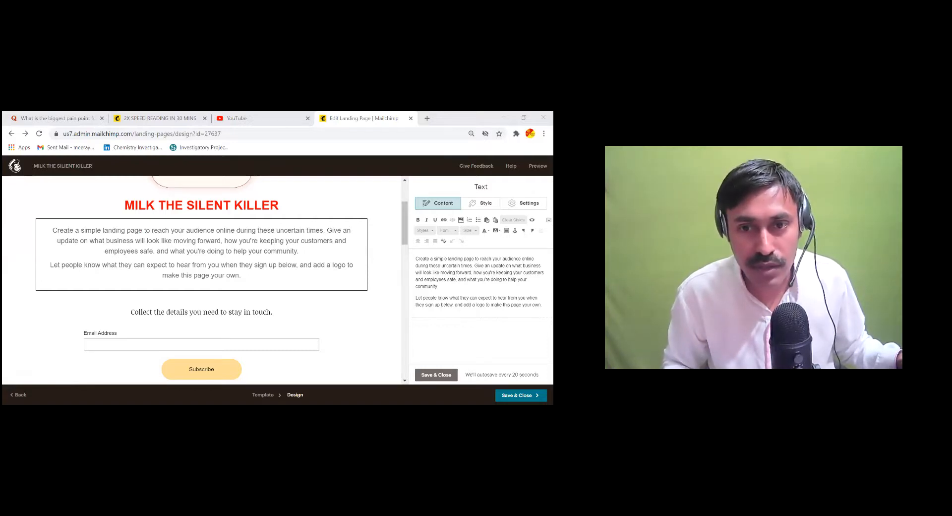
Replace the placeholder paragraphs with the pasted Part 1 topic list, removing the Part 1 line
click(542, 305)
drag(543, 305, 415, 258)
key(BackSpace)
right_click(421, 262)
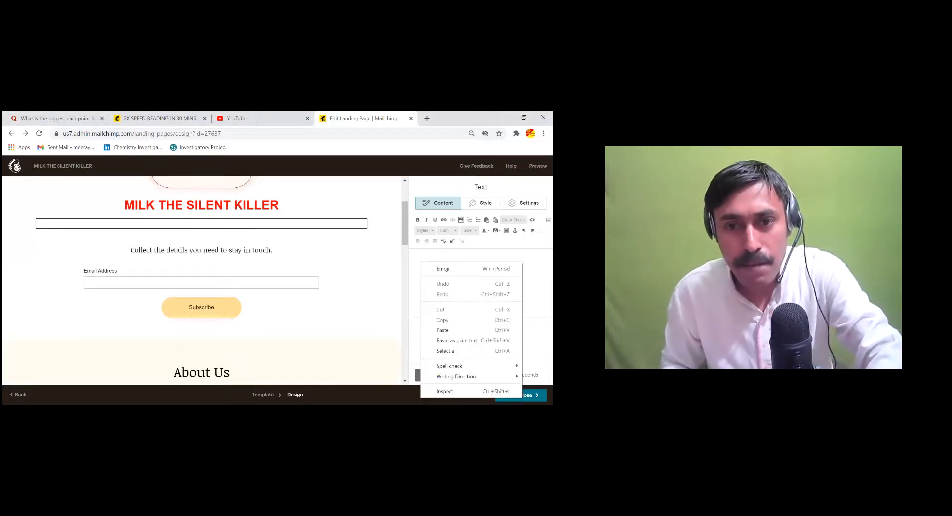
click(443, 330)
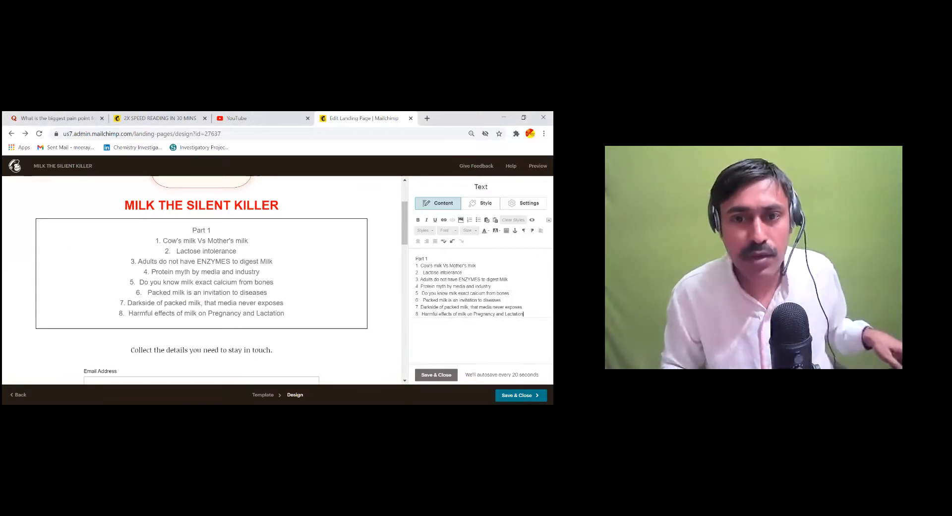
drag(428, 258, 415, 259)
key(BackSpace)
Delete the first two numbered topics from the list
click(419, 265)
key(BackSpace)
click(419, 272)
key(BackSpace)
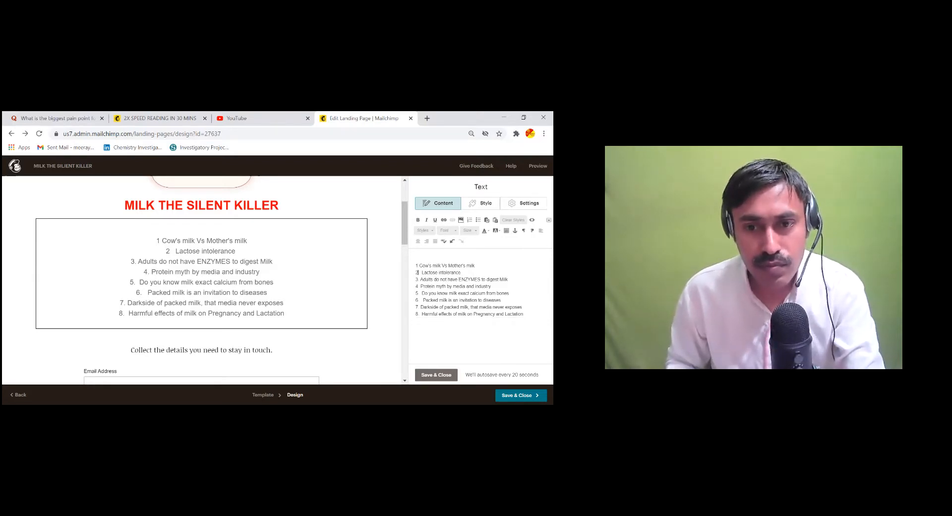
drag(462, 272, 415, 265)
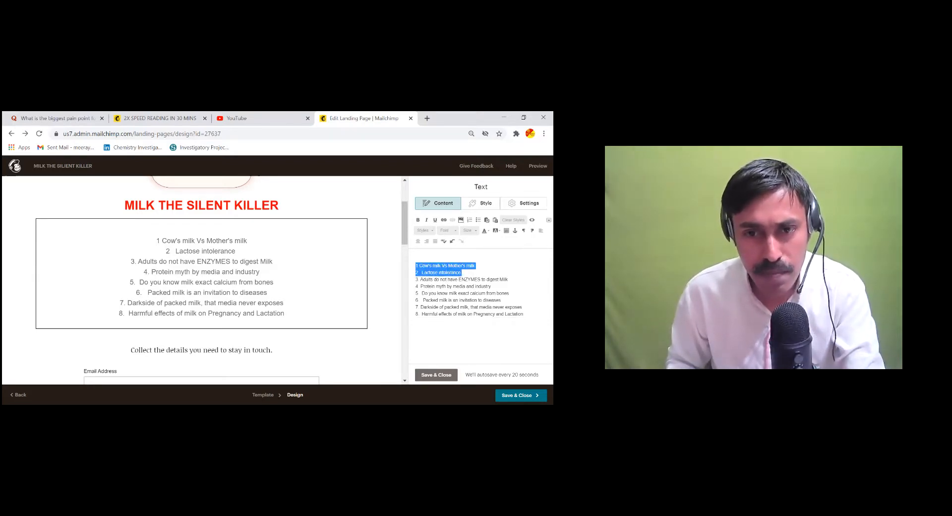
key(BackSpace)
Strip the numbers from the six remaining topic lines, Adults through Harmful effects
click(419, 273)
key(BackSpace)
key(BackSpace)
click(420, 279)
key(BackSpace)
key(BackSpace)
key(BackSpace)
key(BackSpace)
click(418, 293)
key(BackSpace)
click(419, 300)
key(BackSpace)
key(BackSpace)
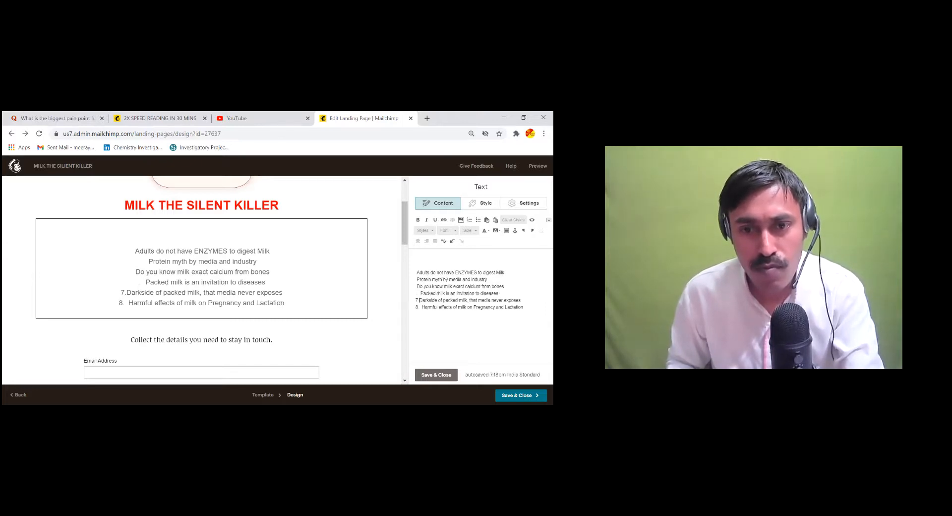
click(420, 307)
key(BackSpace)
key(BackSpace)
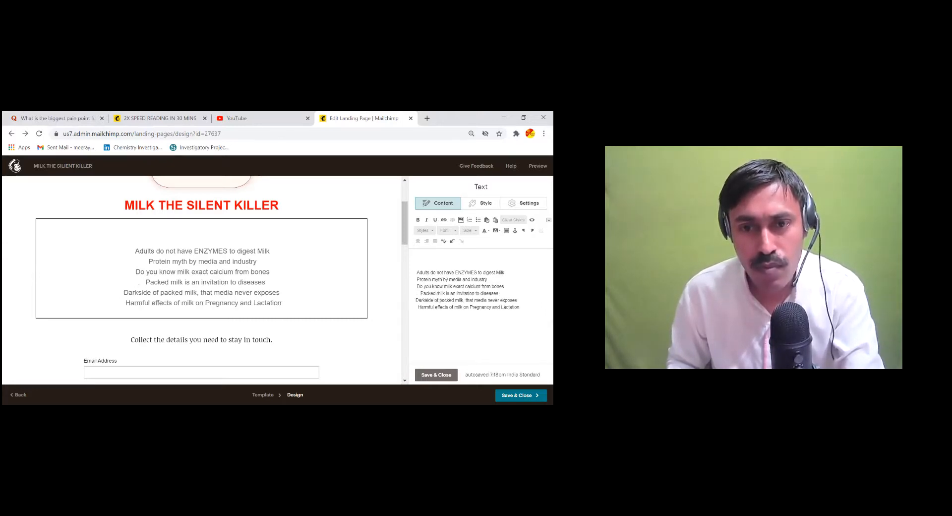
click(418, 272)
Type 'DO YOU KNOW YOU CANT DIGEST MILK' before the enzymes topic and select the phrase
text(DO YO)
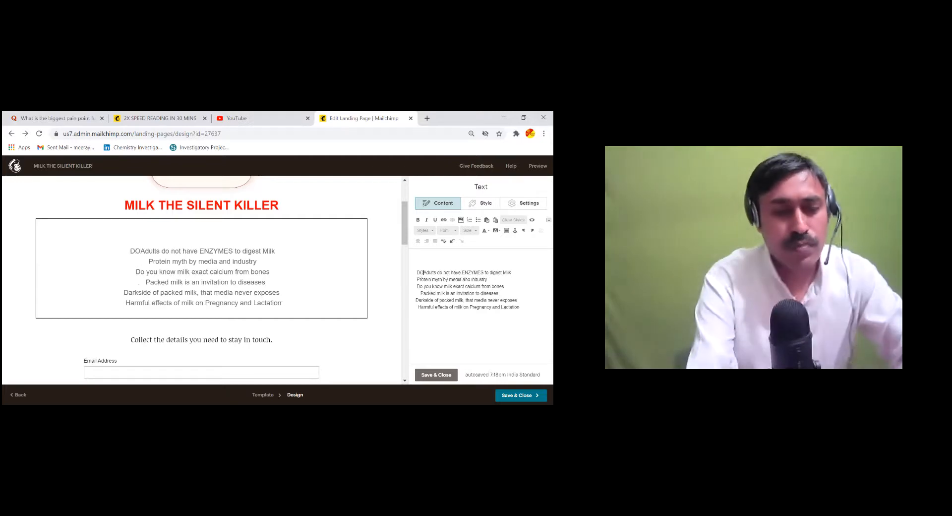
text(U KON)
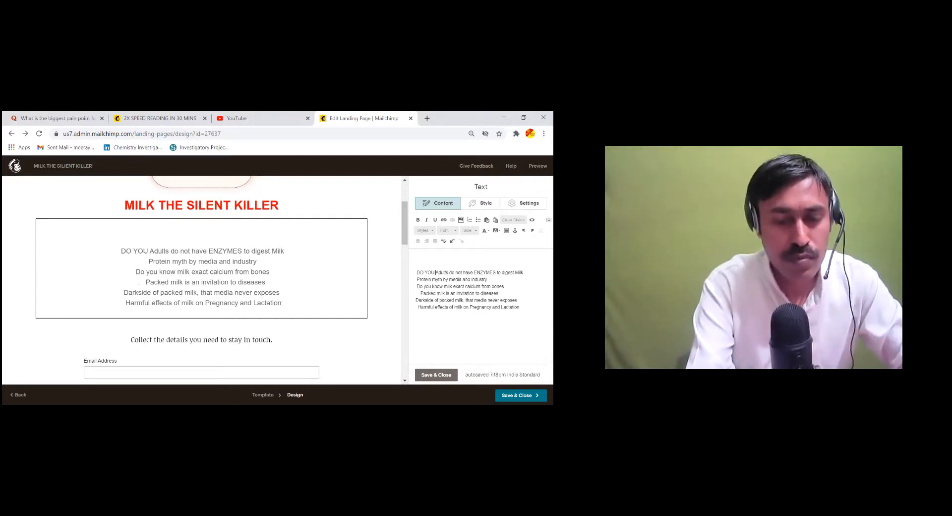
text(W)
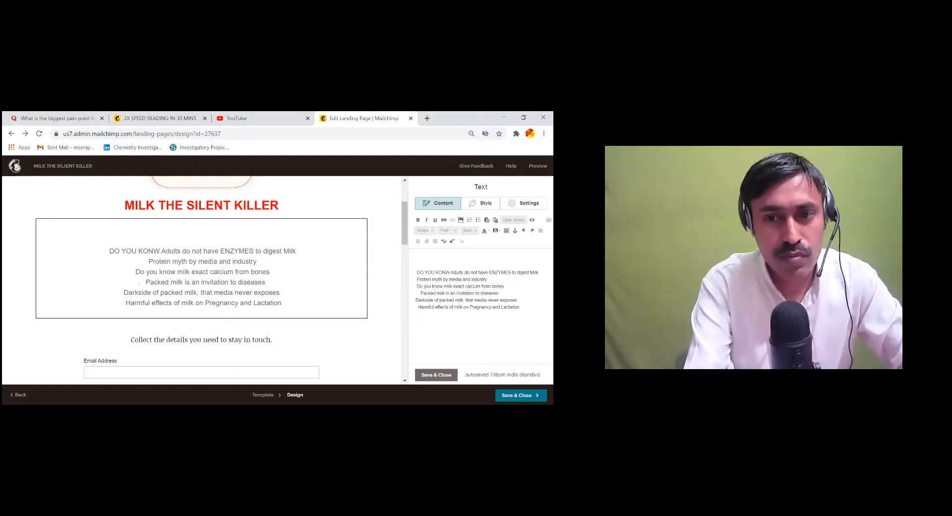
key(BackSpace)
key(BackSpace)
key(BackSpace)
text(W)
key(BackSpace)
key(BackSpace)
text(NOW )
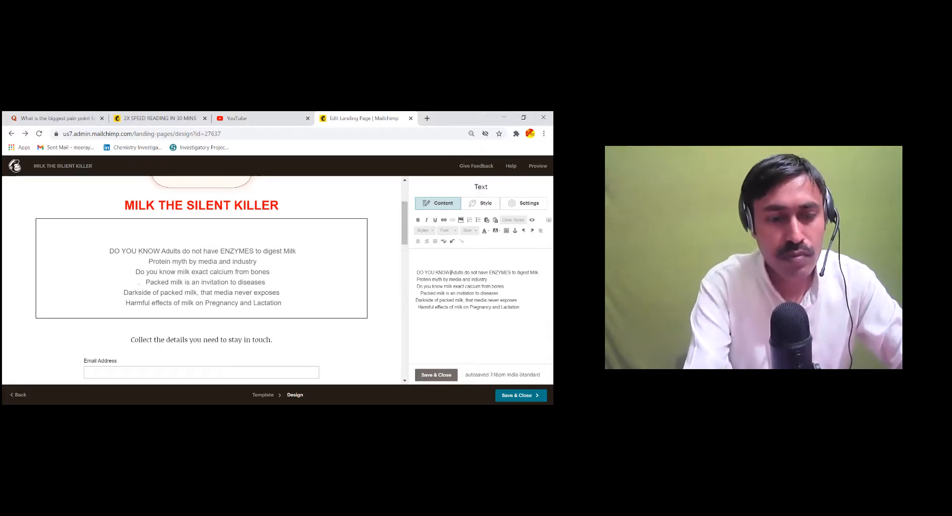
text(YOU V)
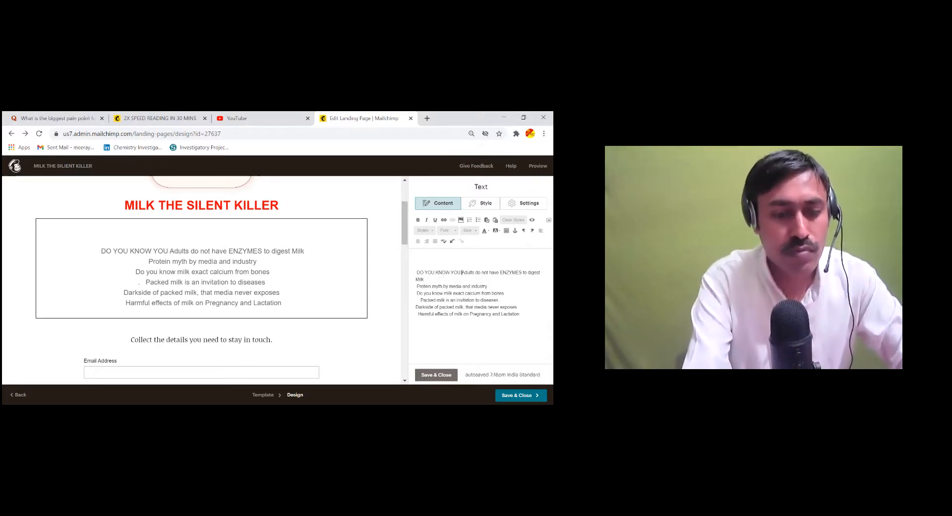
text(IT)
key(BackSpace)
key(BackSpace)
key(BackSpace)
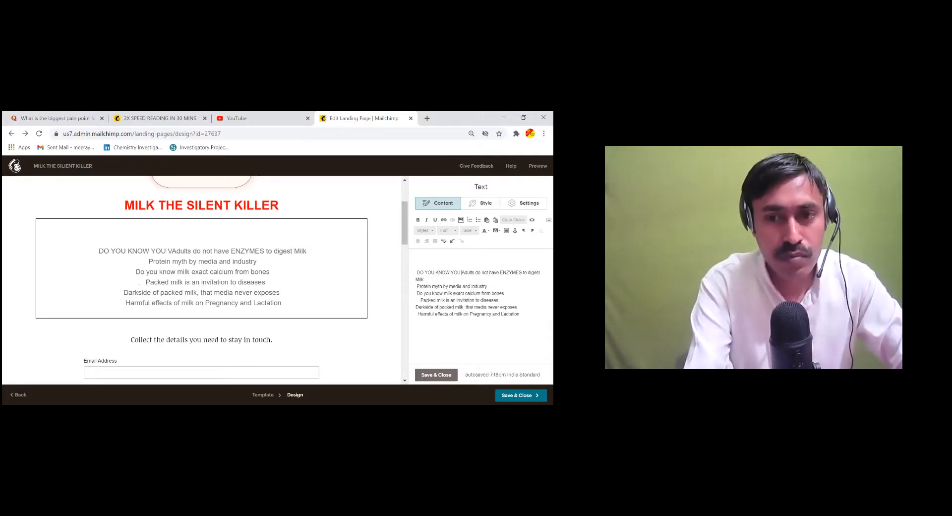
text(CANT D)
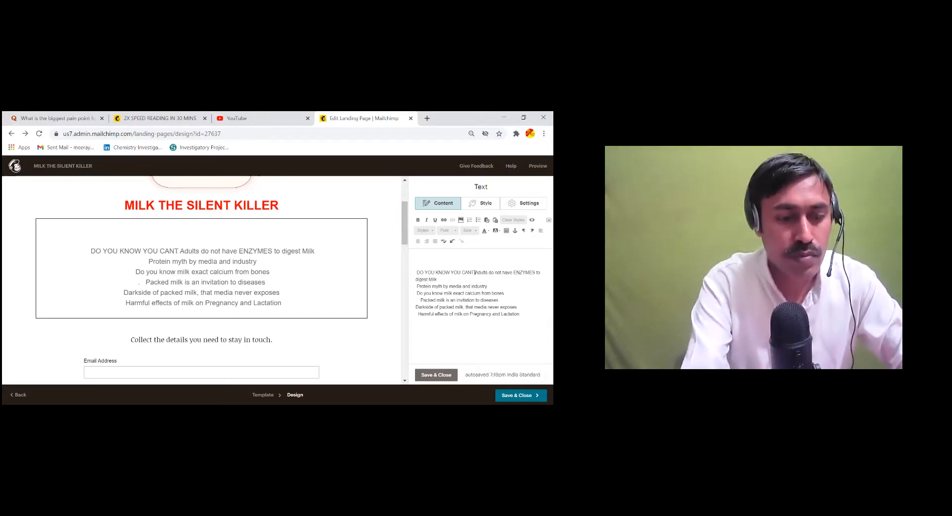
text(IGEST)
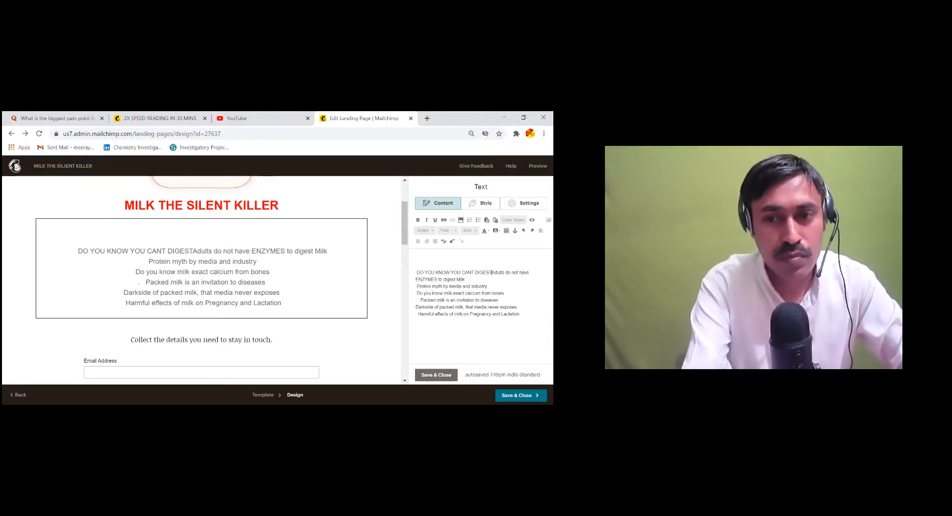
text( MILK)
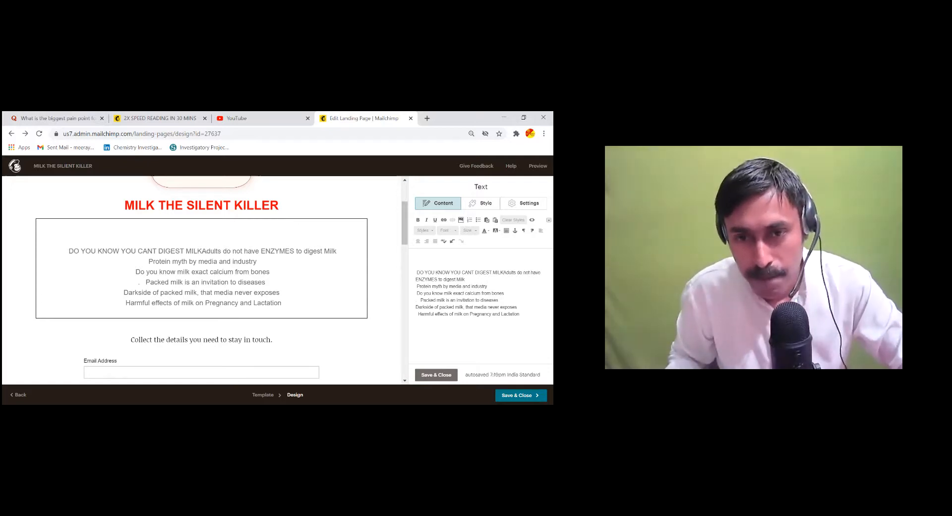
drag(416, 272, 504, 273)
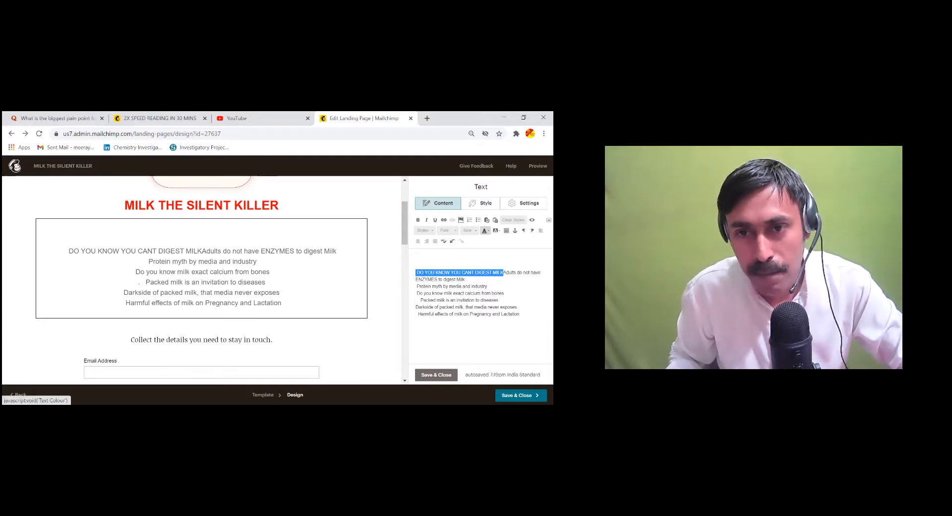
Make the phrase maroon at size 24 and break it onto its own line
click(485, 230)
click(491, 245)
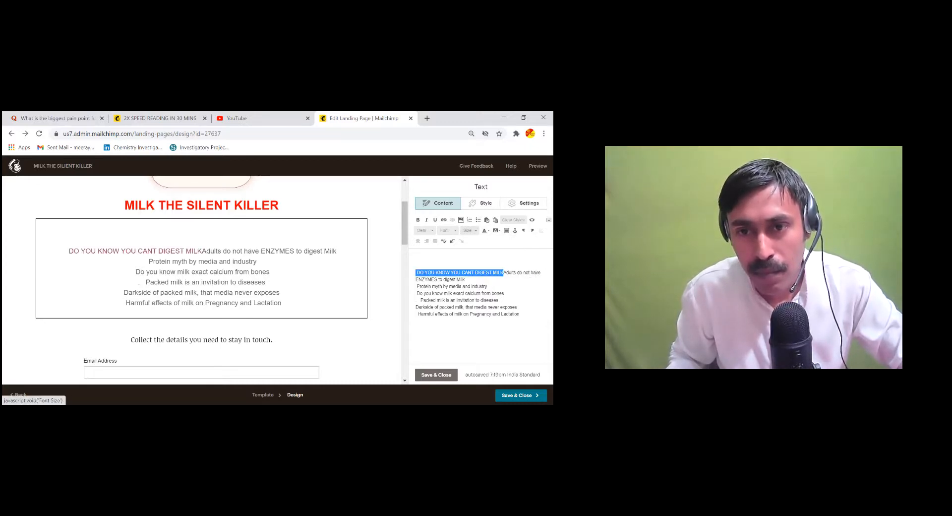
click(469, 230)
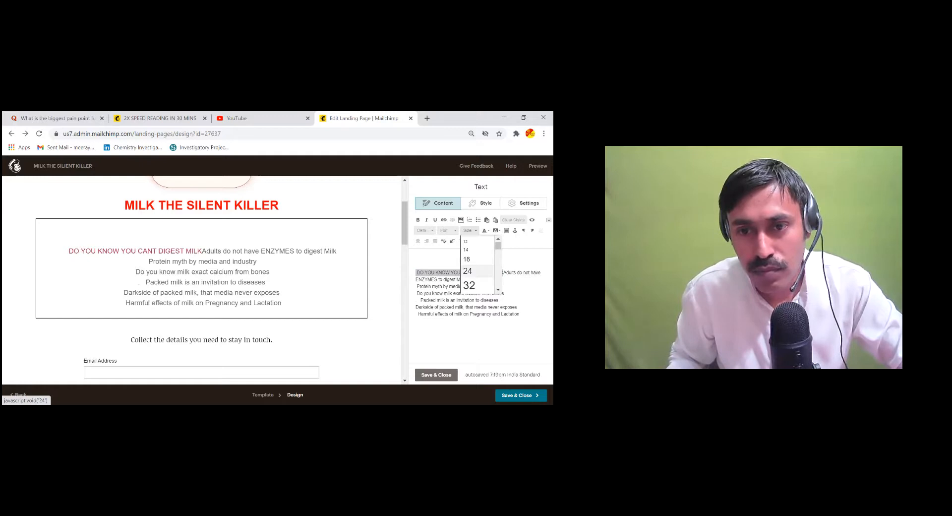
click(468, 271)
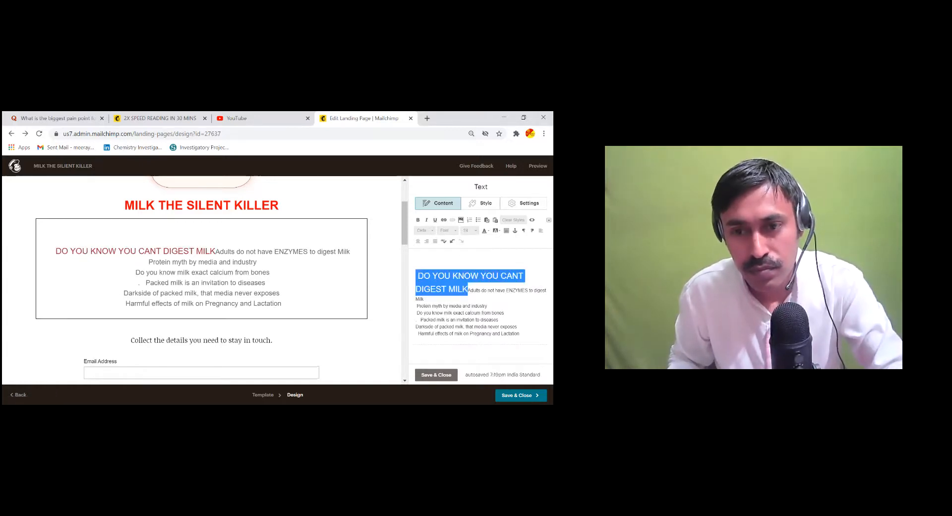
click(498, 319)
click(469, 290)
key(Return)
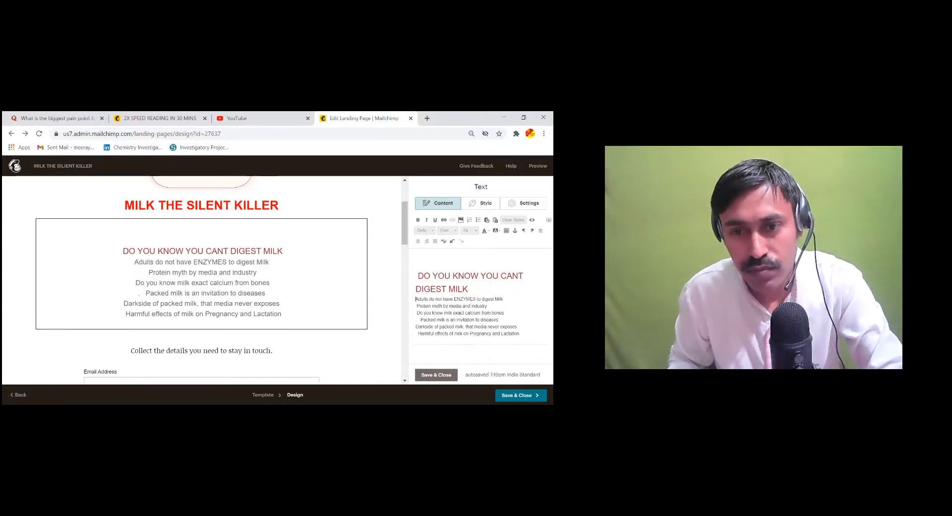
Colour the six topic lines below it brown at size 18
drag(520, 335, 416, 298)
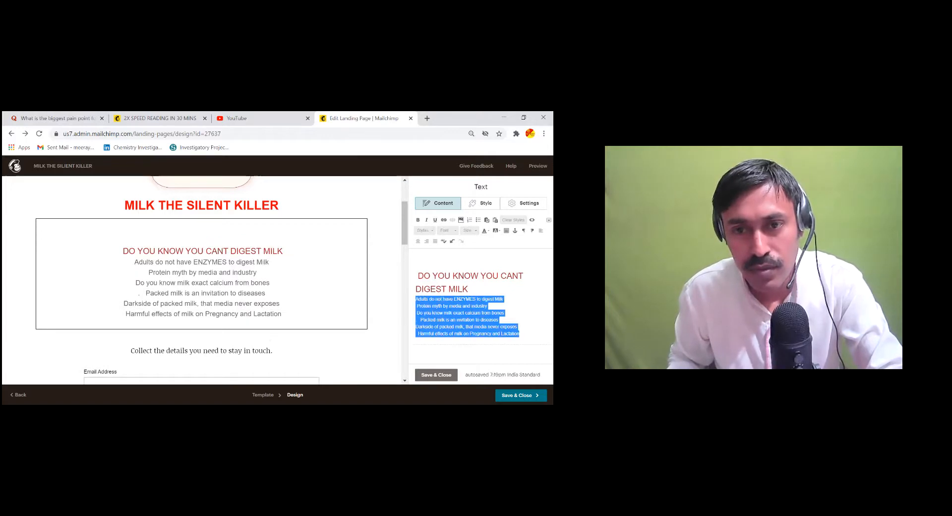
click(485, 230)
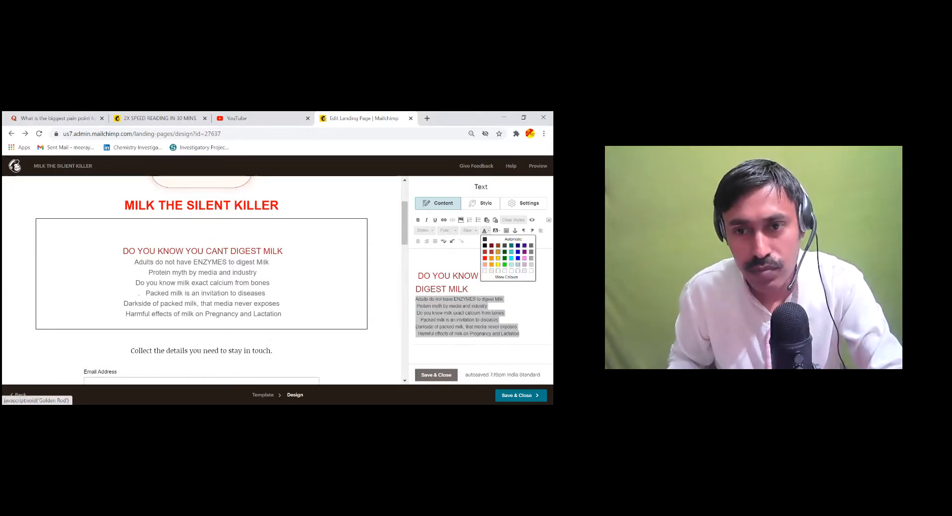
click(492, 255)
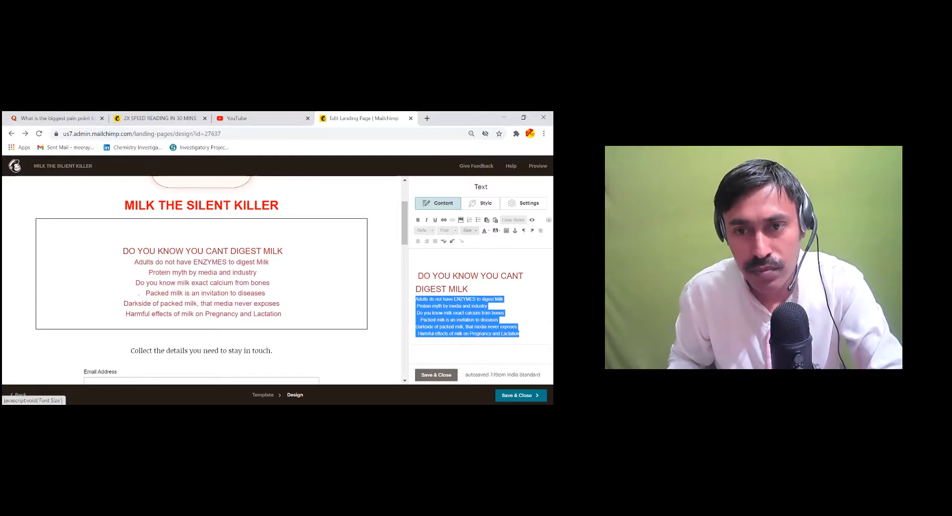
click(471, 230)
click(467, 266)
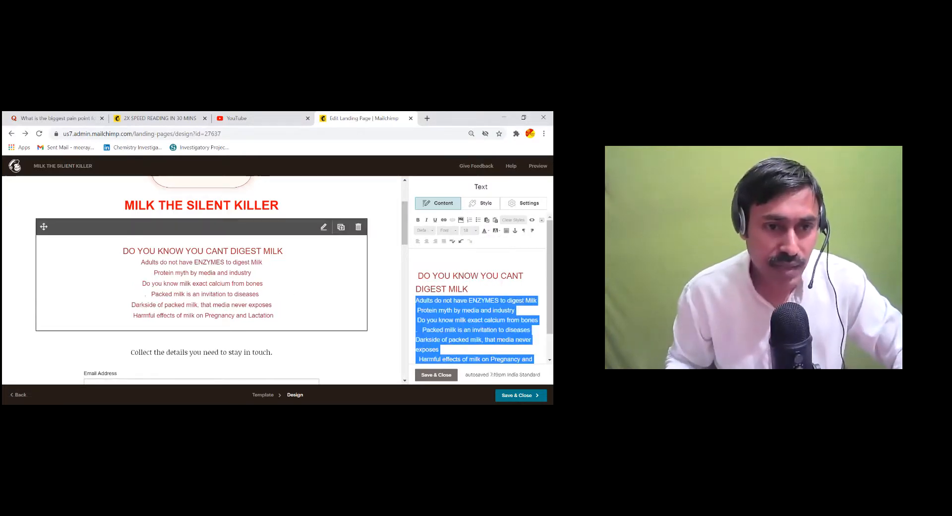
scroll(297, 271, down, 1)
scroll(297, 273, down, 2)
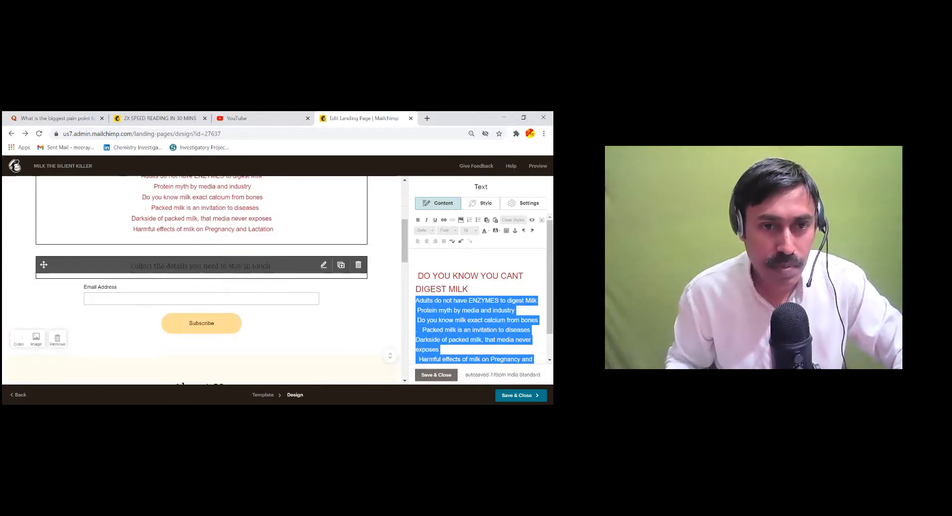
Replace the text block above the form with 'GET FREE WEBINAR LINK & EBOOK'
click(323, 264)
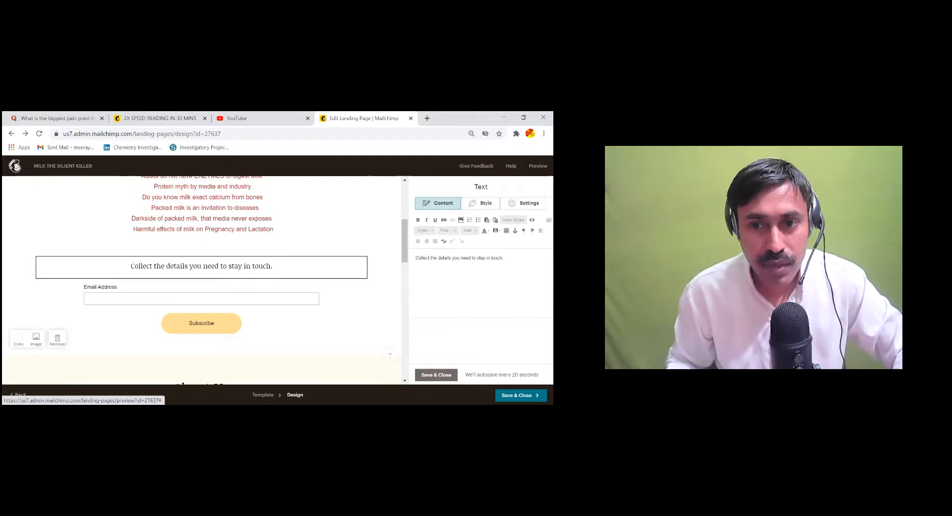
key(ctrl+a)
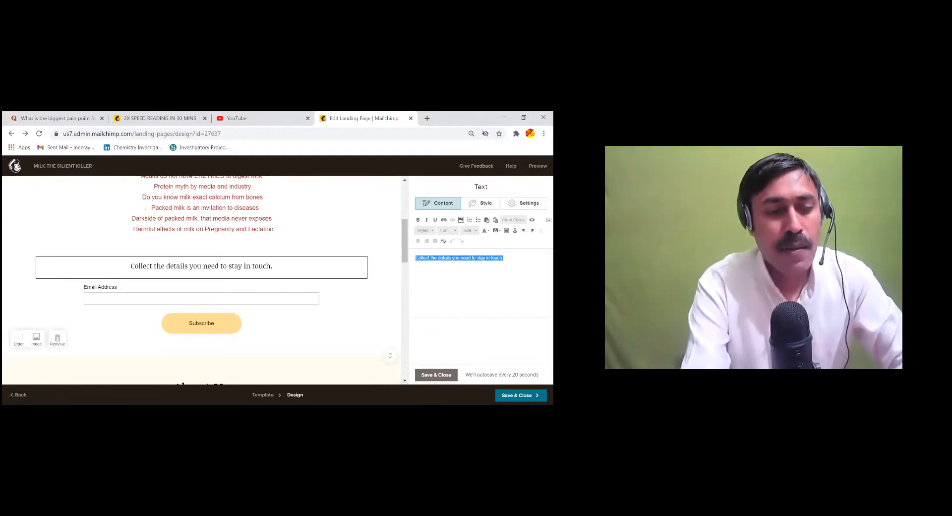
text(FREE)
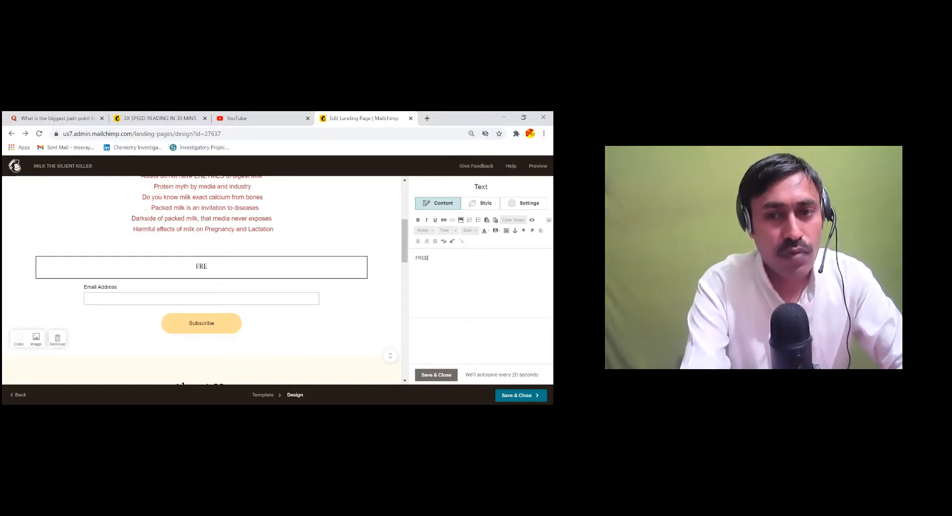
text( WEBINAT)
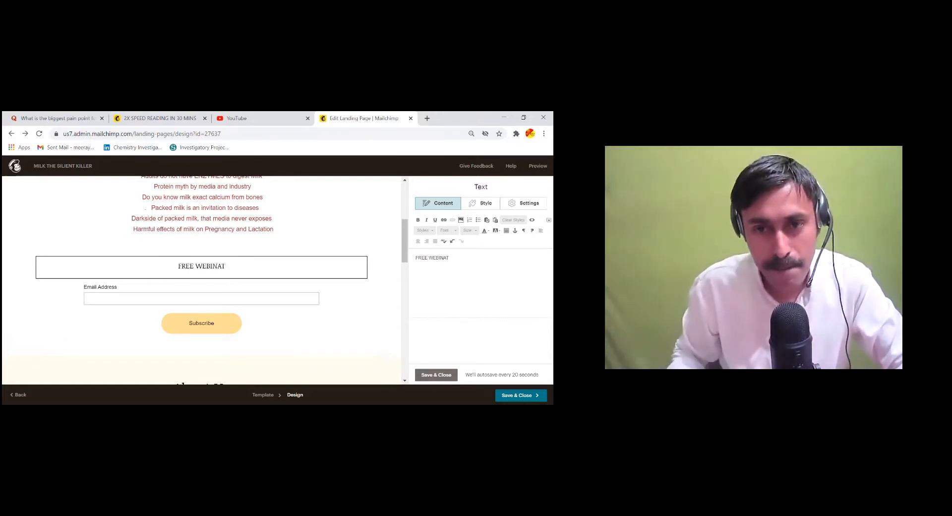
text(GET)
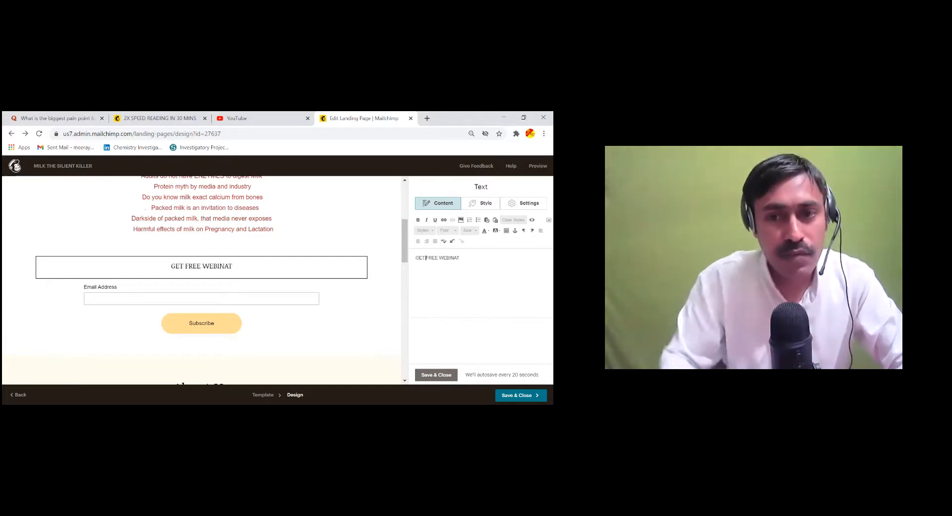
key(End)
key(BackSpace)
text(R LINK)
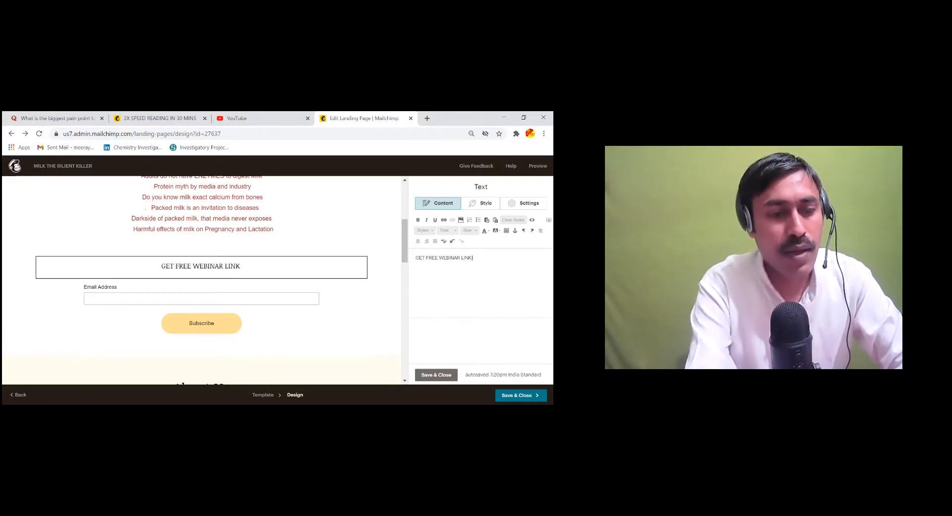
text( & EBOOK)
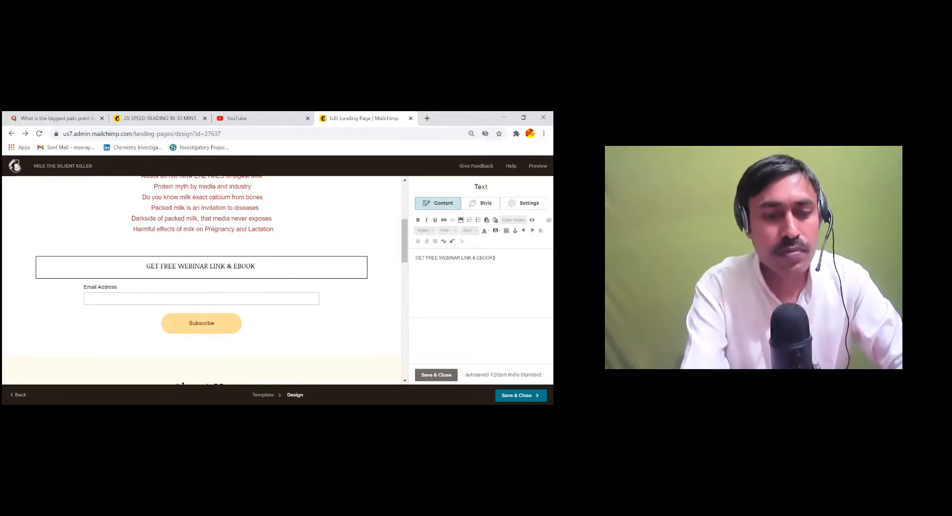
text( FR)
key(BackSpace)
key(BackSpace)
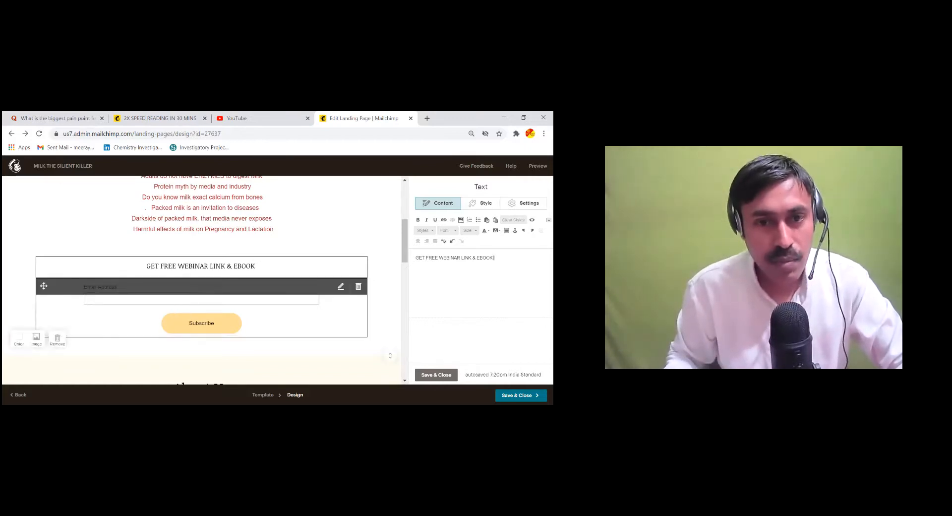
Add First Name and Phone Number fields to the signup form, both marked required
click(185, 317)
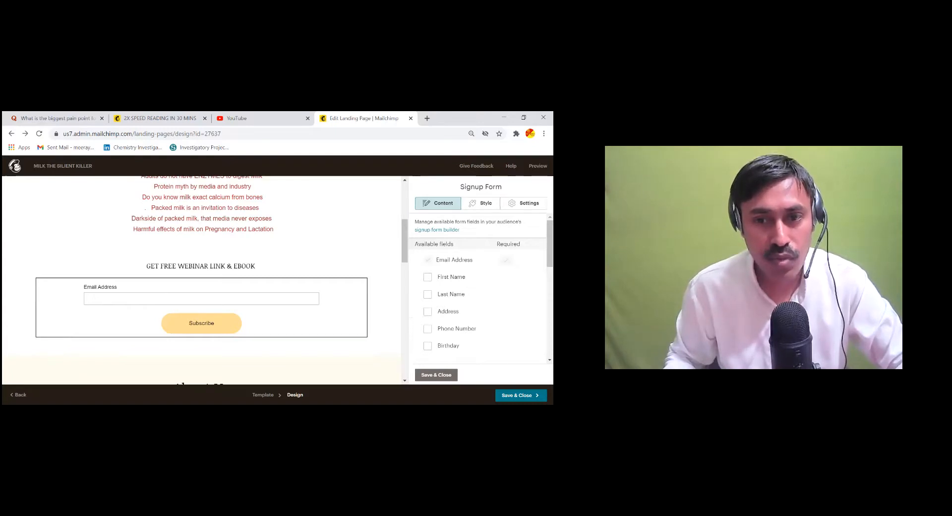
click(428, 277)
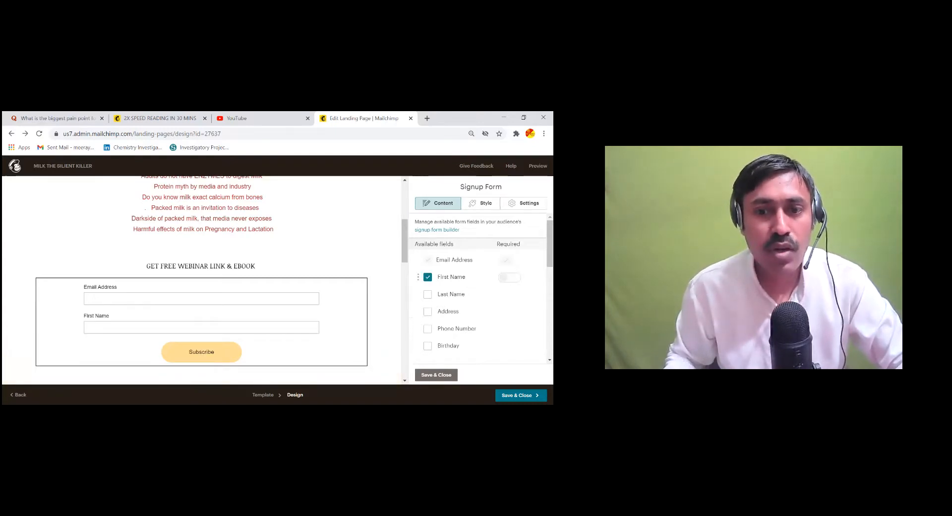
click(427, 329)
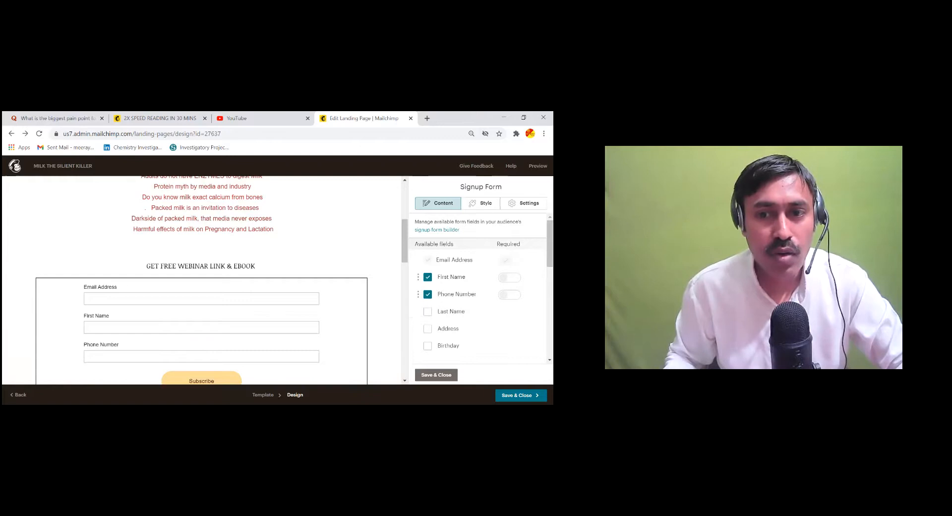
click(510, 277)
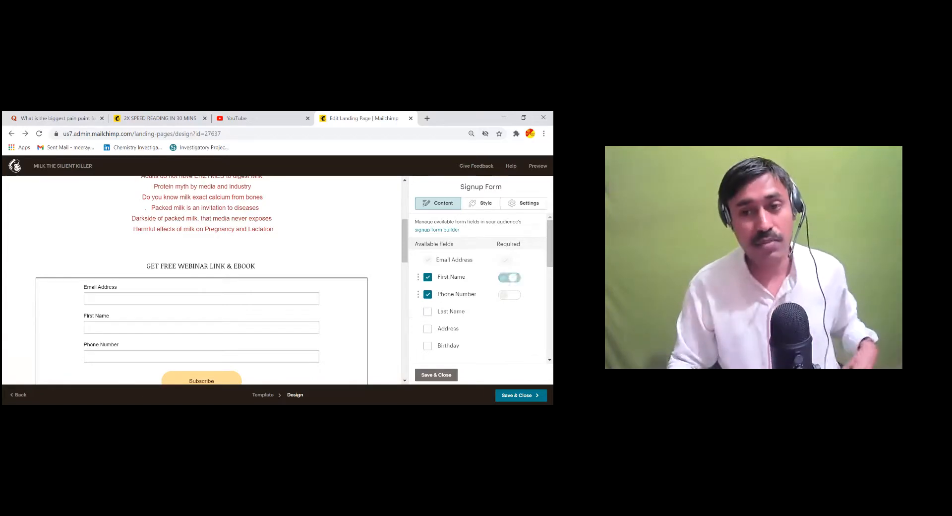
click(509, 295)
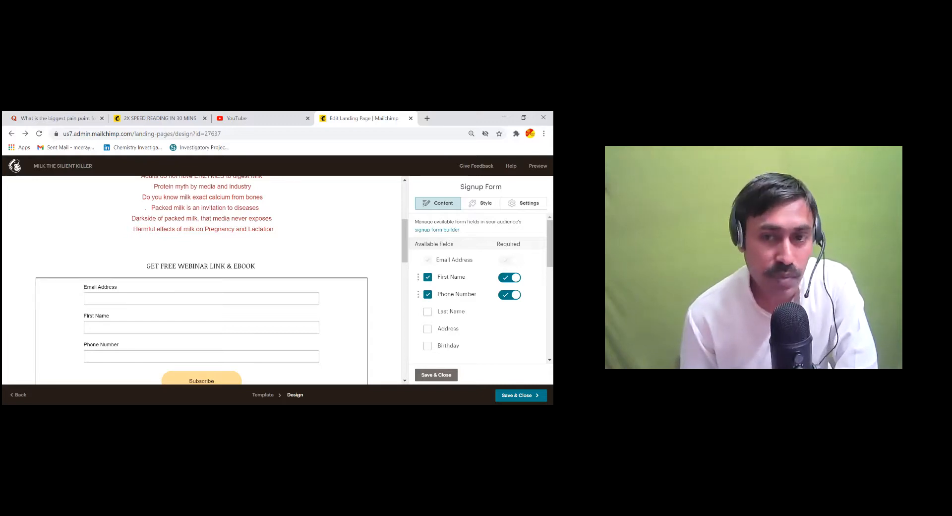
scroll(215, 306, down, 3)
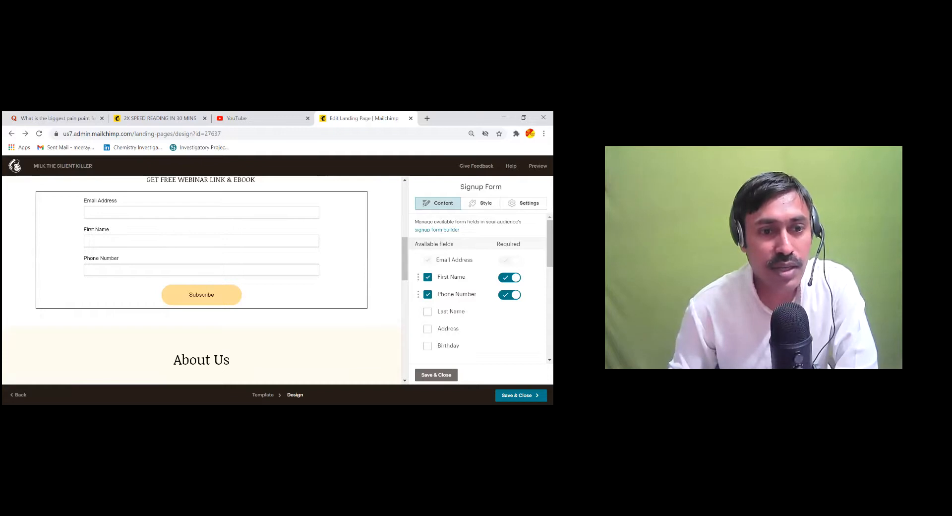
scroll(223, 292, down, 3)
scroll(206, 322, up, 2)
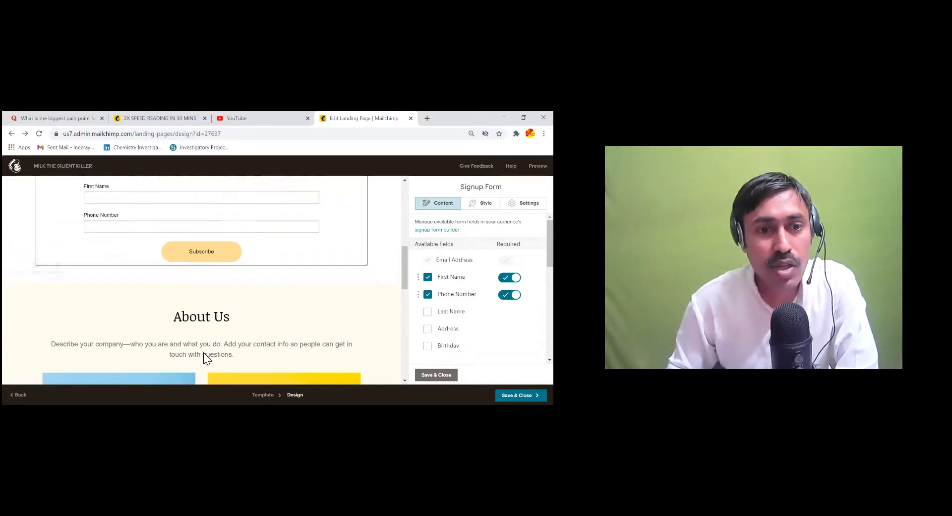
scroll(234, 305, up, 1)
scroll(231, 311, up, 3)
scroll(213, 313, down, 3)
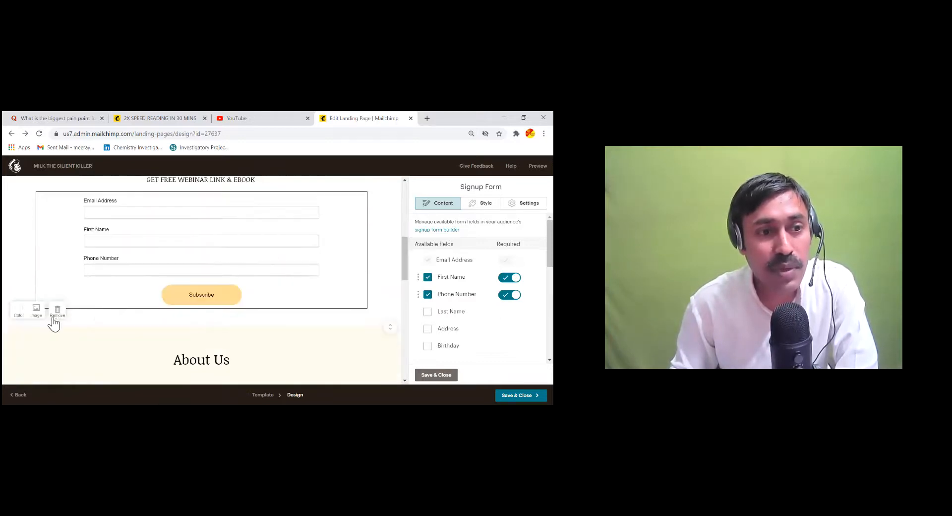
Use the MARGDARSHAN GURU image from My Files as the form section's background
click(35, 314)
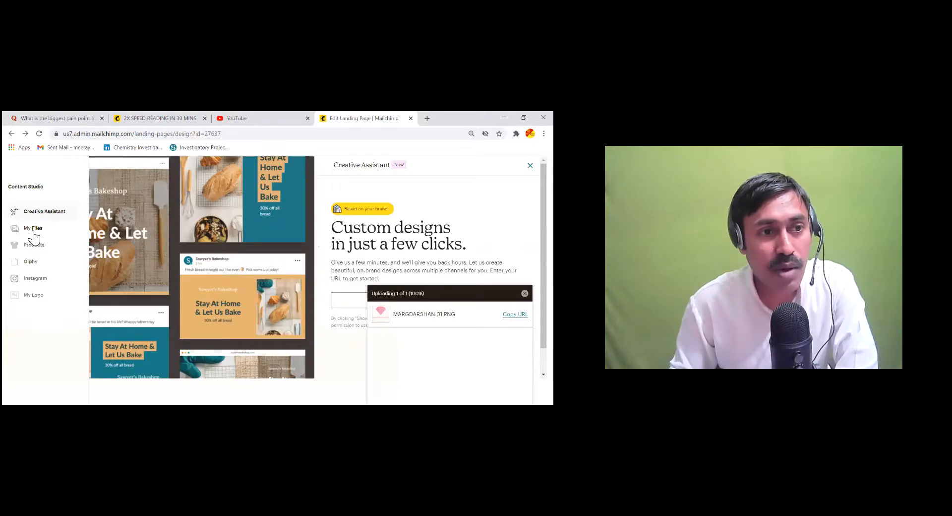
click(33, 231)
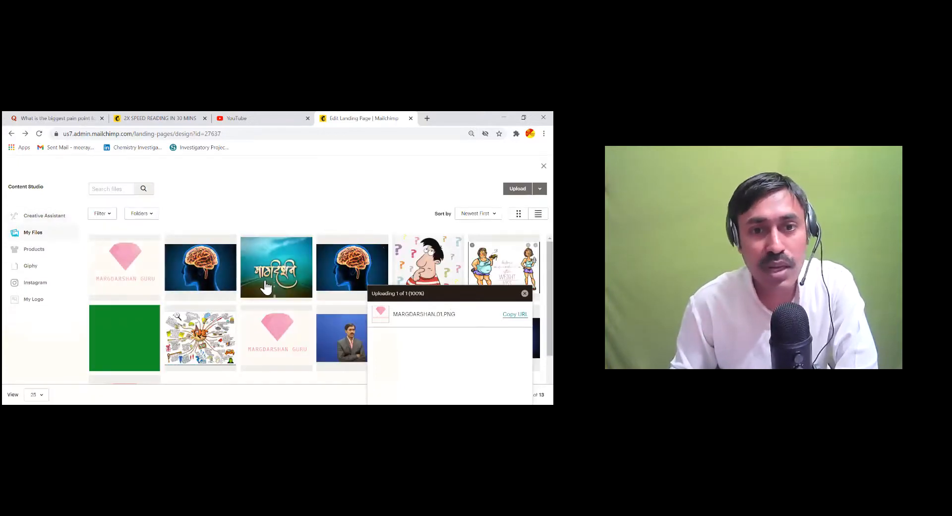
click(268, 342)
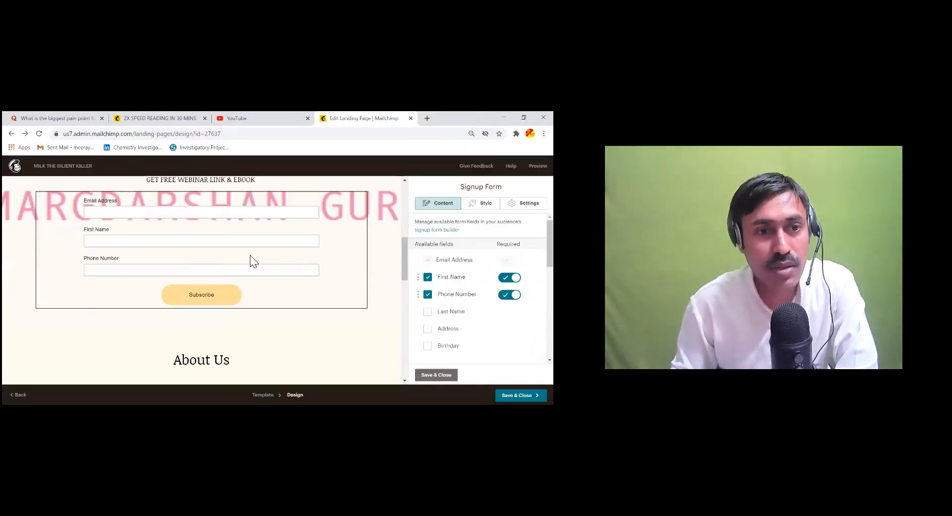
scroll(287, 280, up, 4)
scroll(288, 280, up, 2)
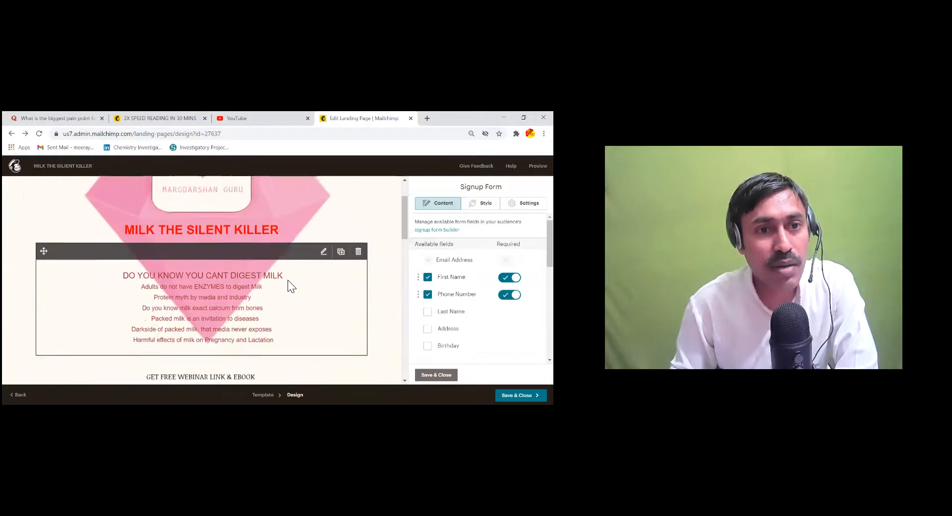
scroll(287, 279, down, 2)
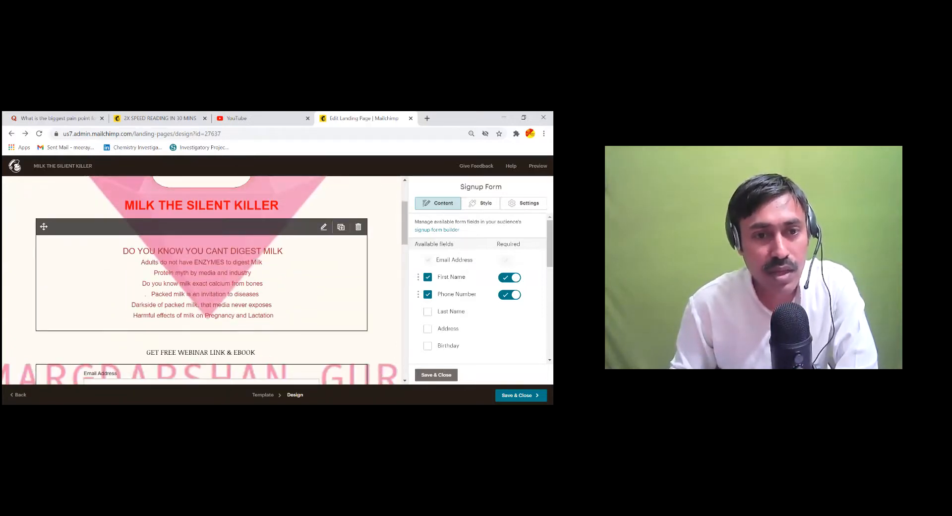
scroll(276, 310, up, 2)
scroll(275, 310, down, 4)
scroll(276, 310, down, 2)
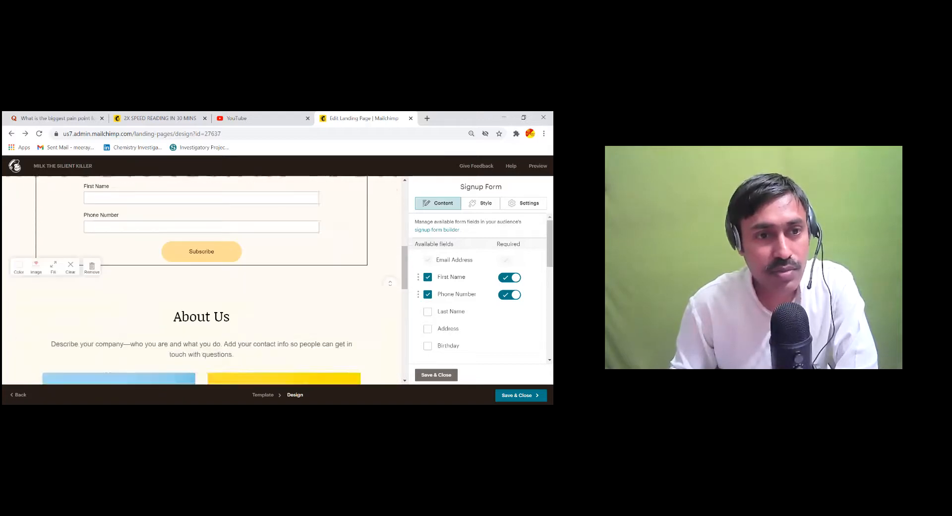
scroll(276, 310, up, 2)
scroll(276, 310, up, 2)
scroll(276, 310, up, 1)
scroll(276, 310, down, 4)
scroll(292, 305, down, 8)
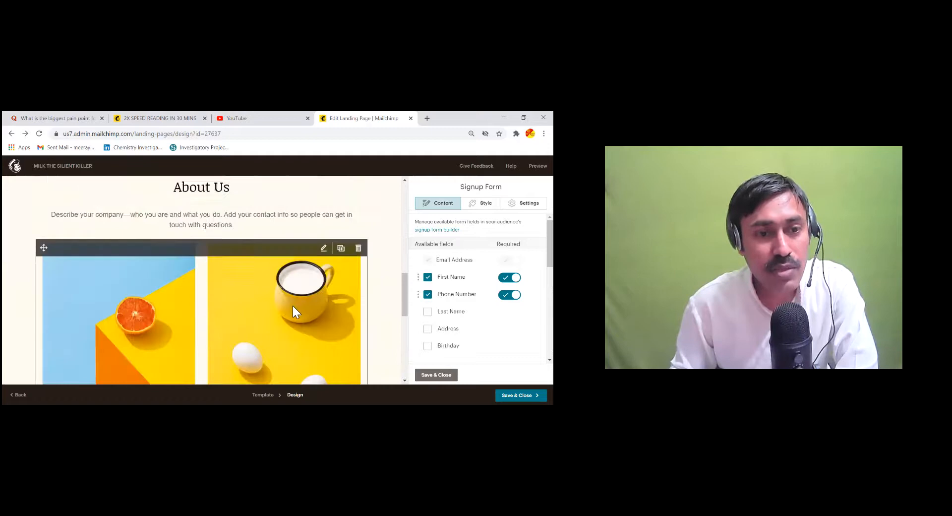
mouse_move(183, 336)
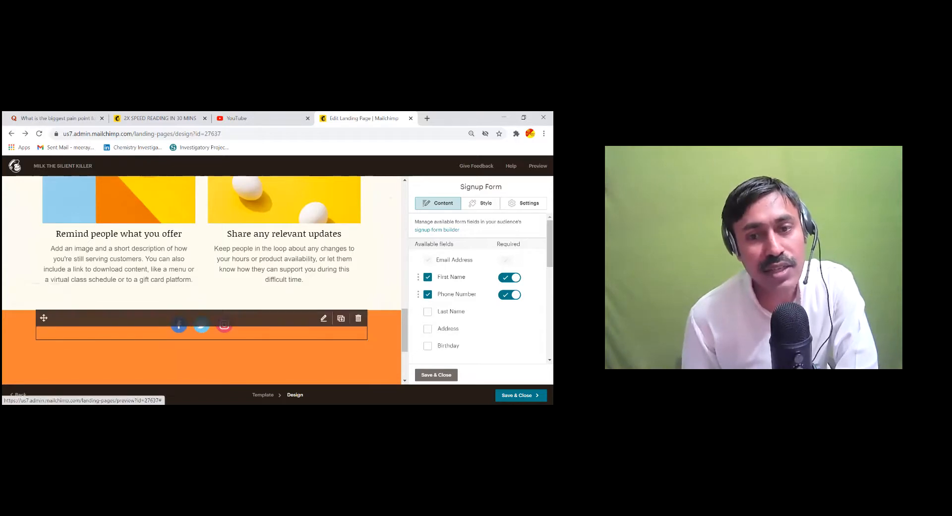
Add Website and Email services to the Social Follow block alongside Facebook, Twitter and Instagram
click(323, 319)
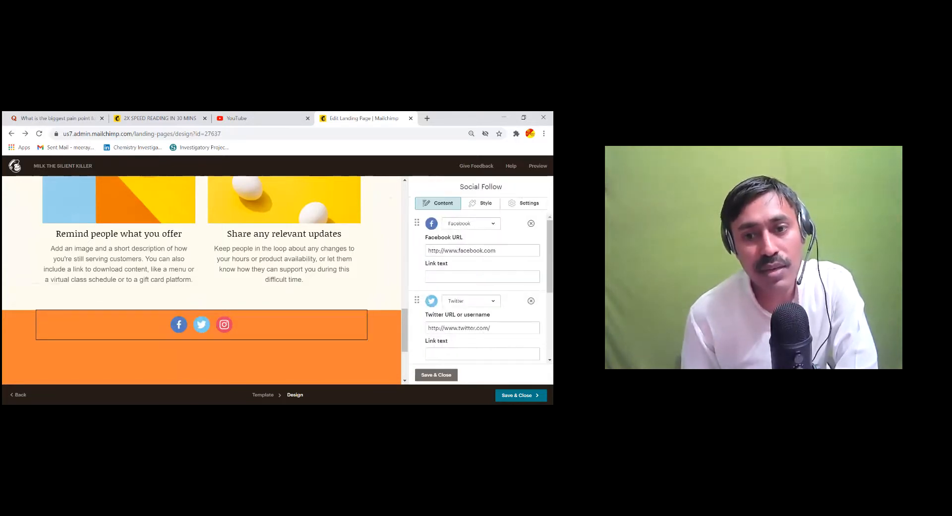
scroll(481, 288, down, 3)
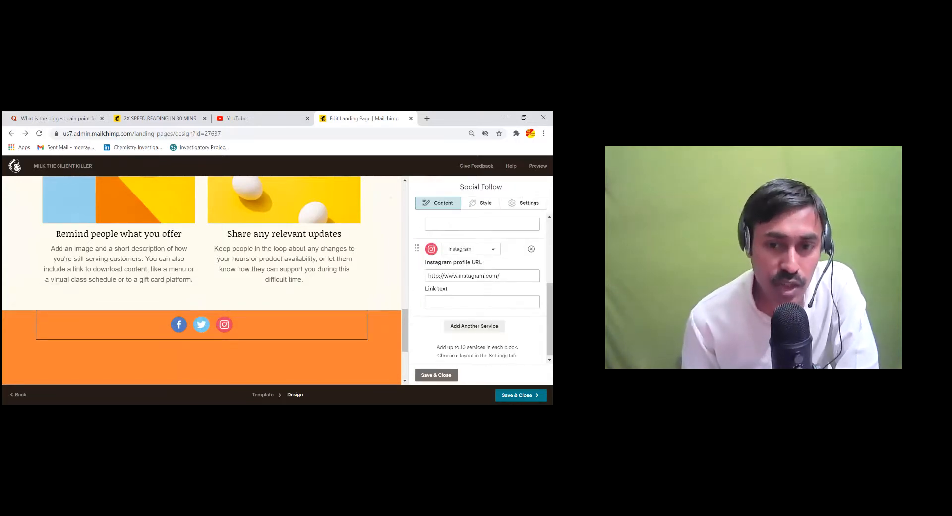
scroll(481, 288, up, 3)
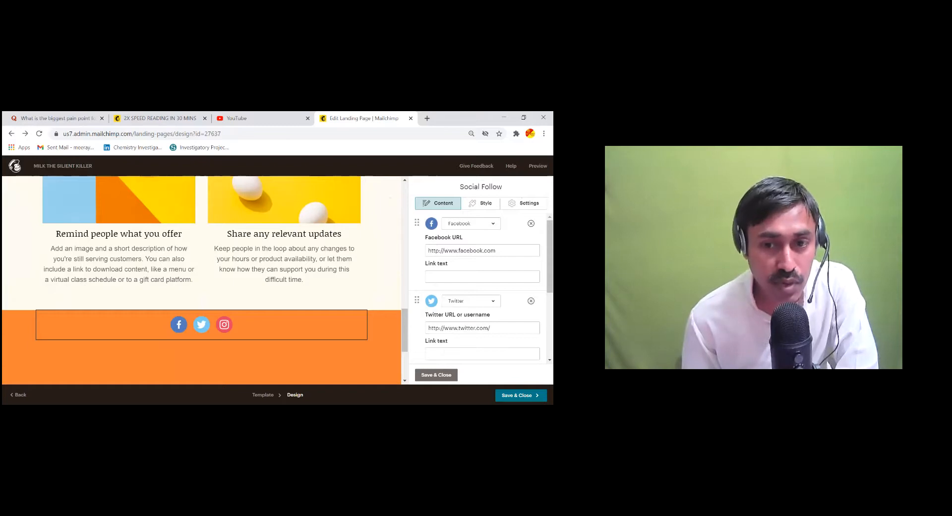
scroll(481, 287, down, 3)
click(474, 324)
scroll(475, 324, down, 2)
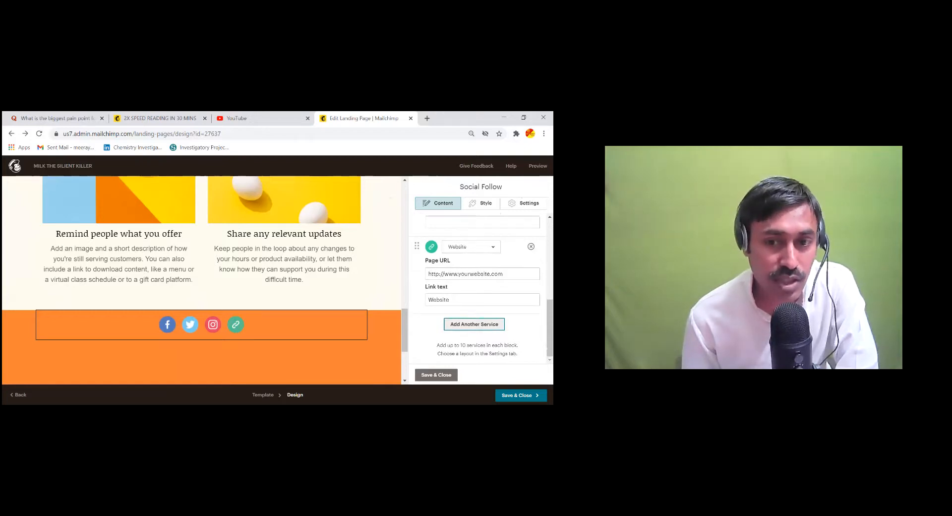
click(474, 325)
scroll(475, 324, down, 2)
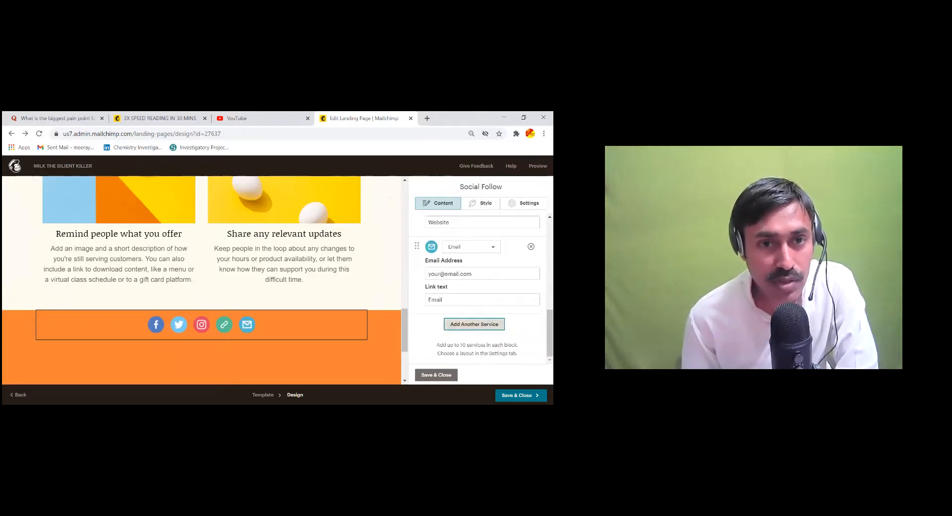
scroll(231, 319, down, 3)
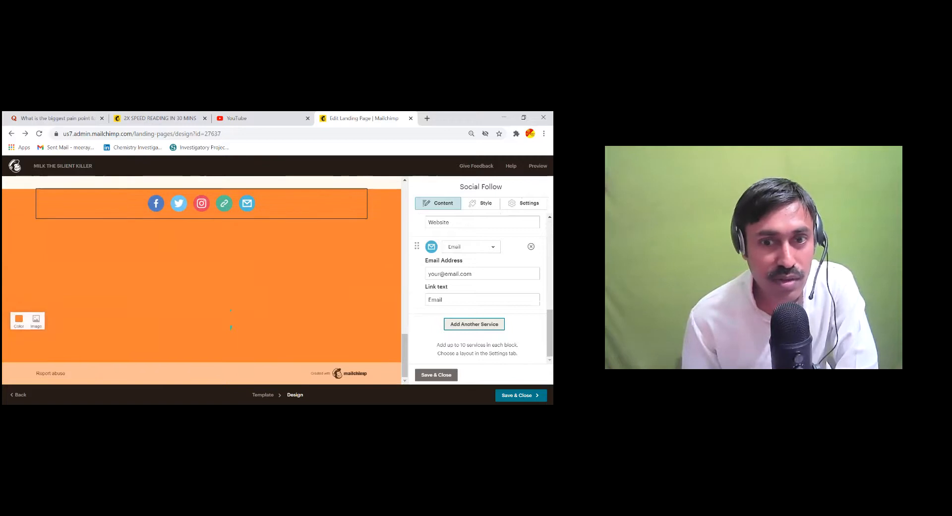
Scroll the page to review the heading, maroon topic box and three-field signup form
scroll(231, 319, up, 5)
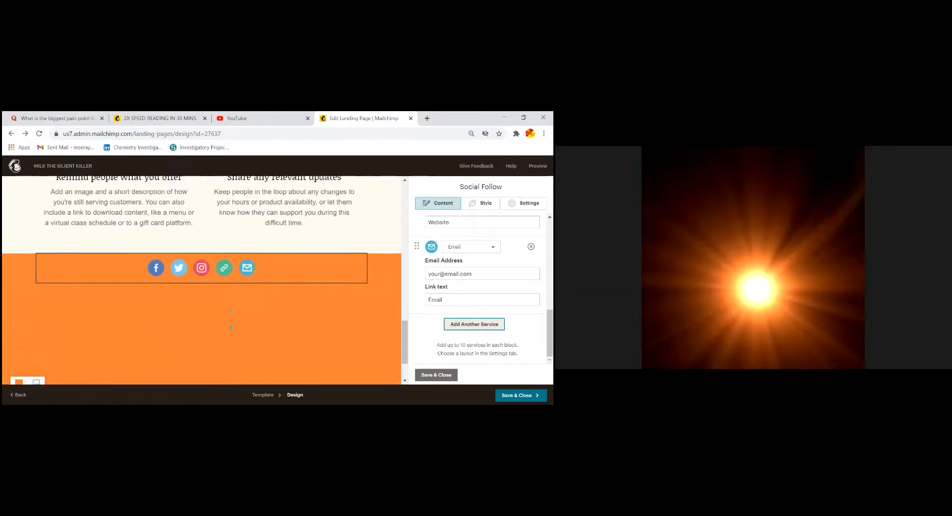
scroll(285, 290, up, 2)
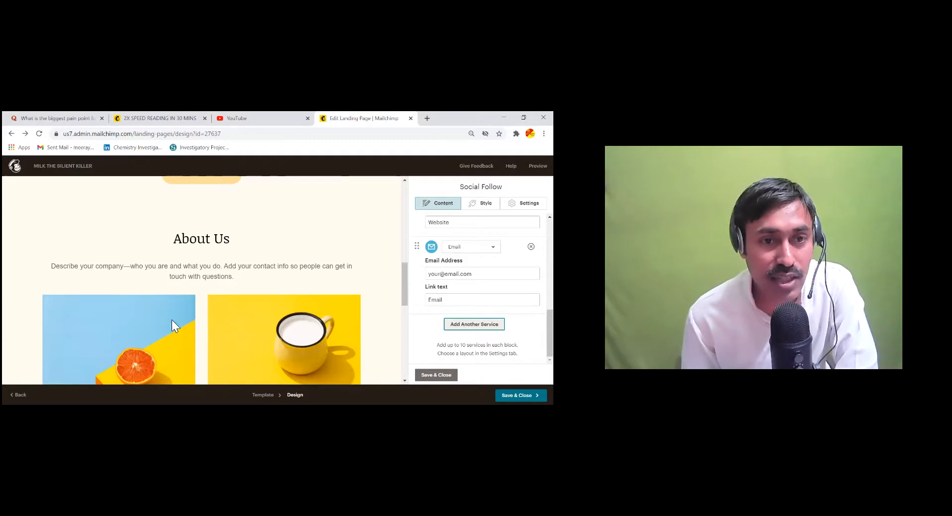
scroll(242, 319, up, 10)
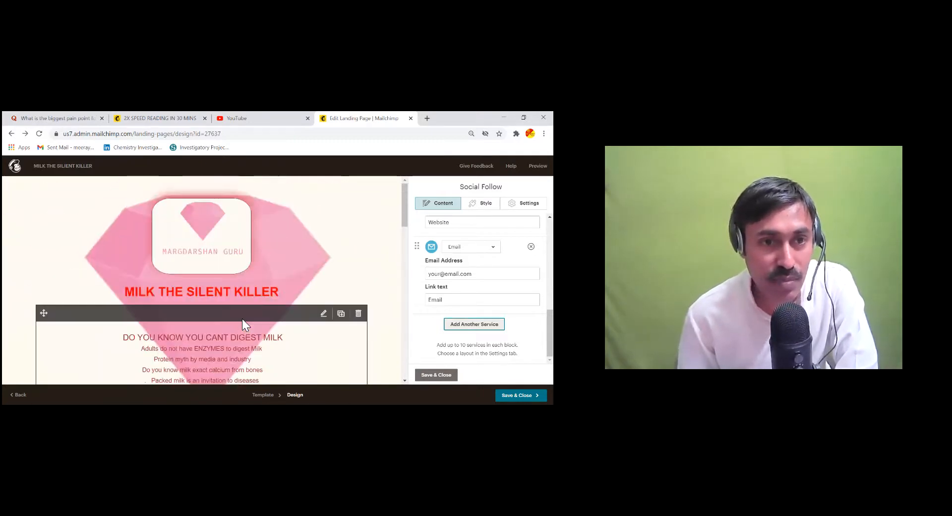
scroll(262, 305, down, 5)
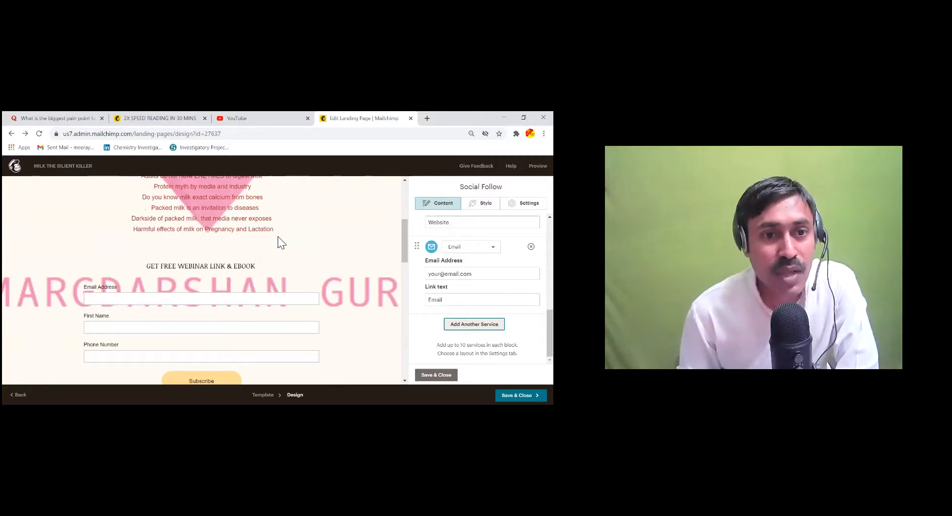
scroll(278, 236, up, 3)
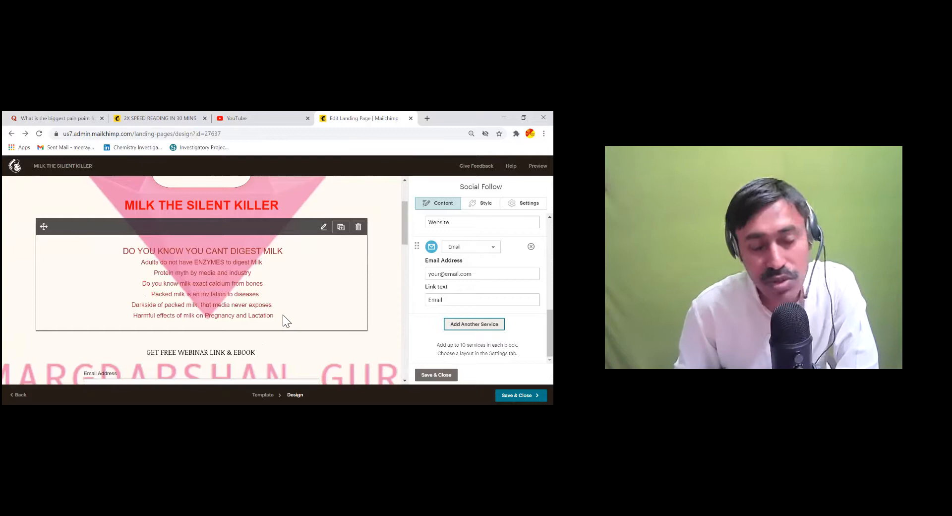
Select the DO YOU KNOW YOU CANT DIGEST MILK topic block to edit it in the Text editor
click(305, 329)
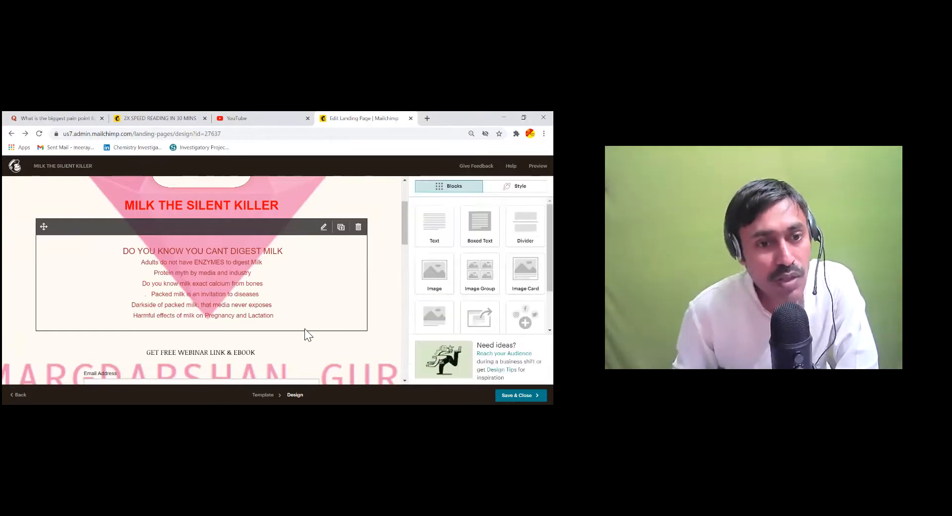
scroll(278, 255, down, 3)
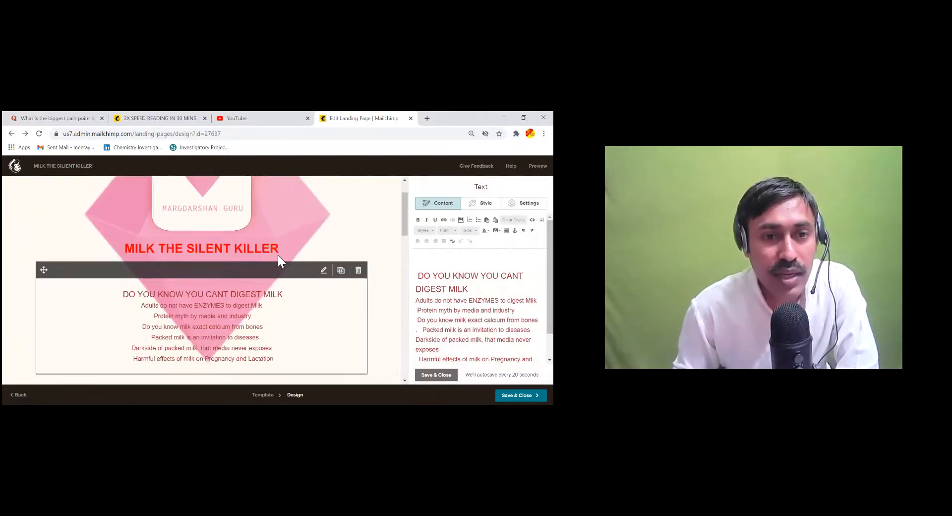
scroll(297, 262, up, 1)
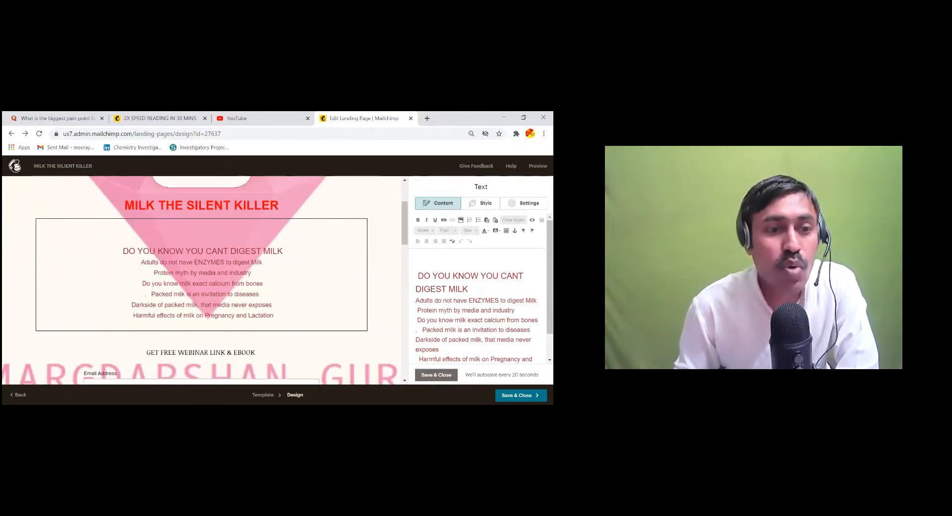
scroll(258, 244, down, 2)
scroll(204, 278, up, 3)
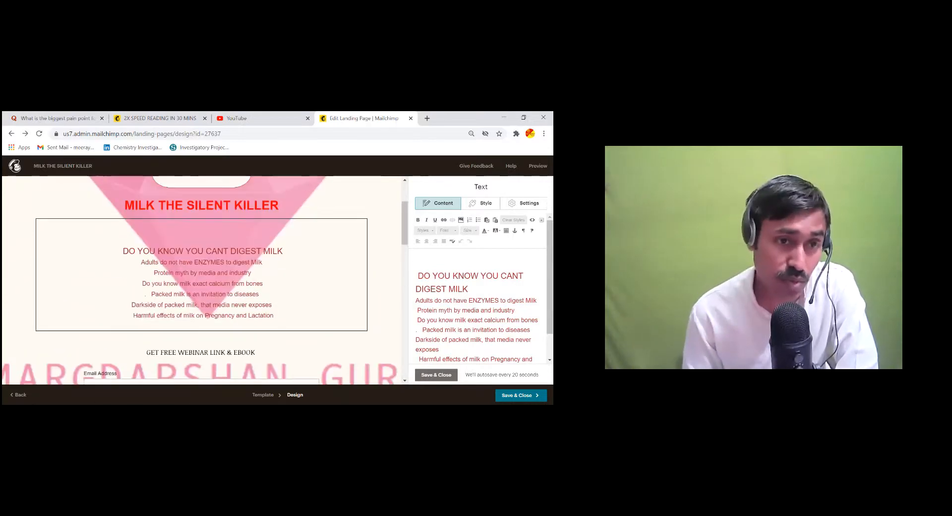
click(260, 360)
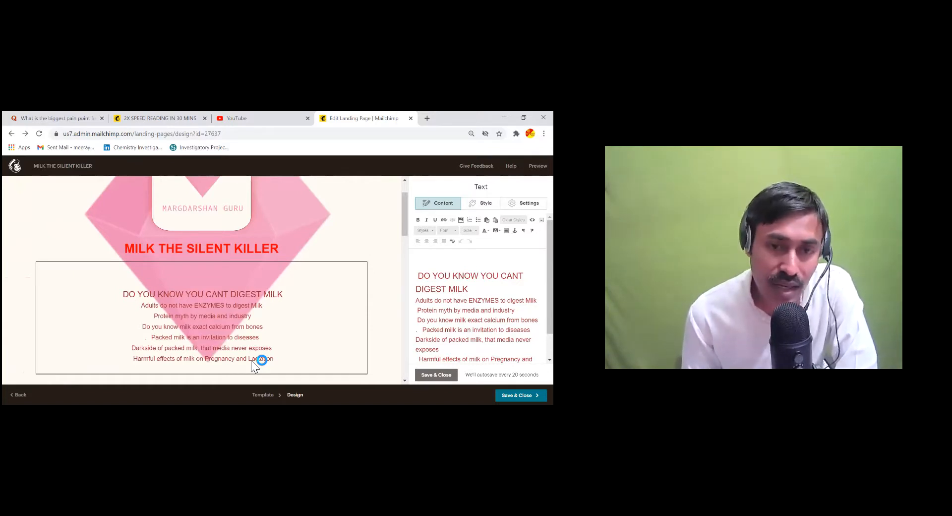
scroll(278, 318, down, 1)
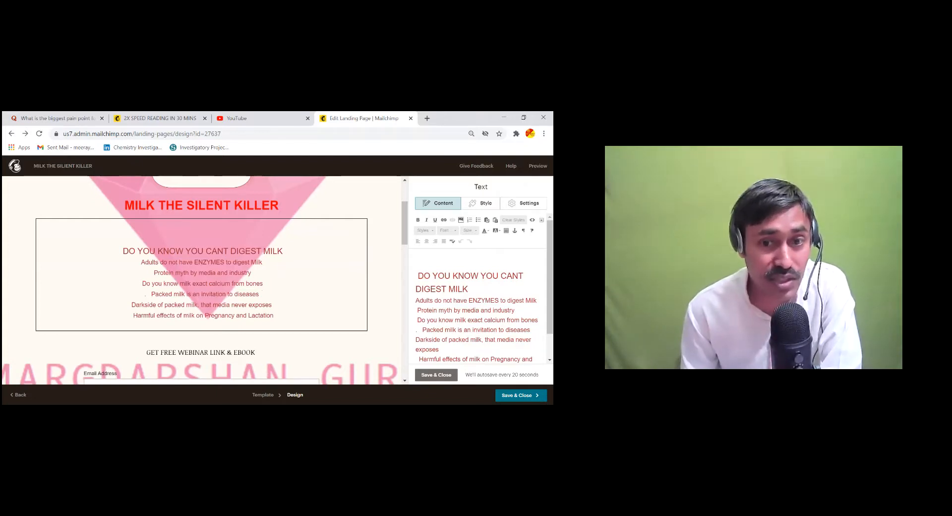
scroll(480, 302, down, 1)
Highlight the six topic lines below the heading in yellow
drag(432, 339, 416, 270)
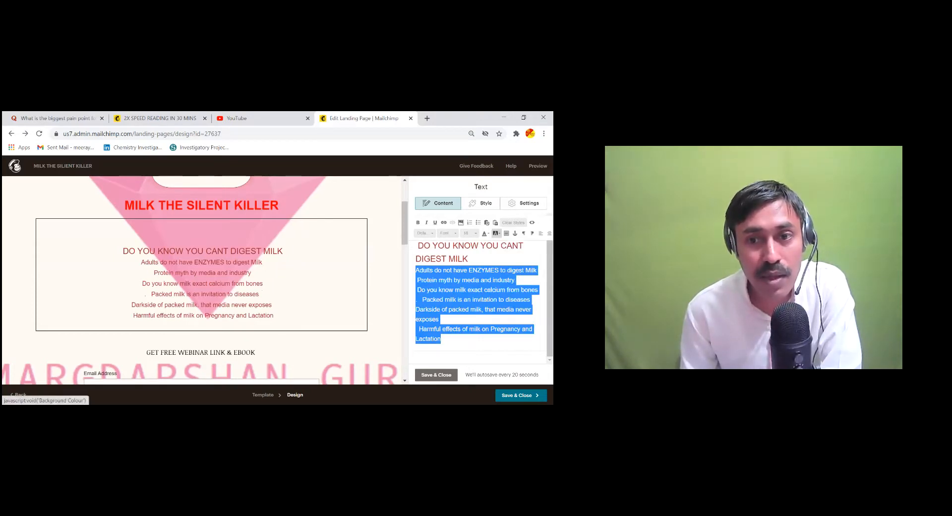
click(496, 233)
click(509, 267)
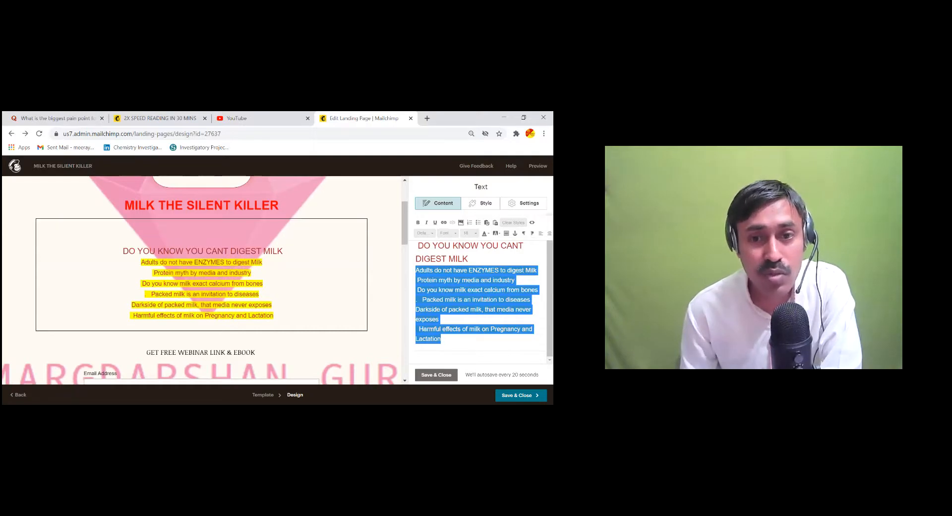
Try navy, then pink highlights on the milk heading, undoing an accidental horizontal line
drag(469, 259, 417, 245)
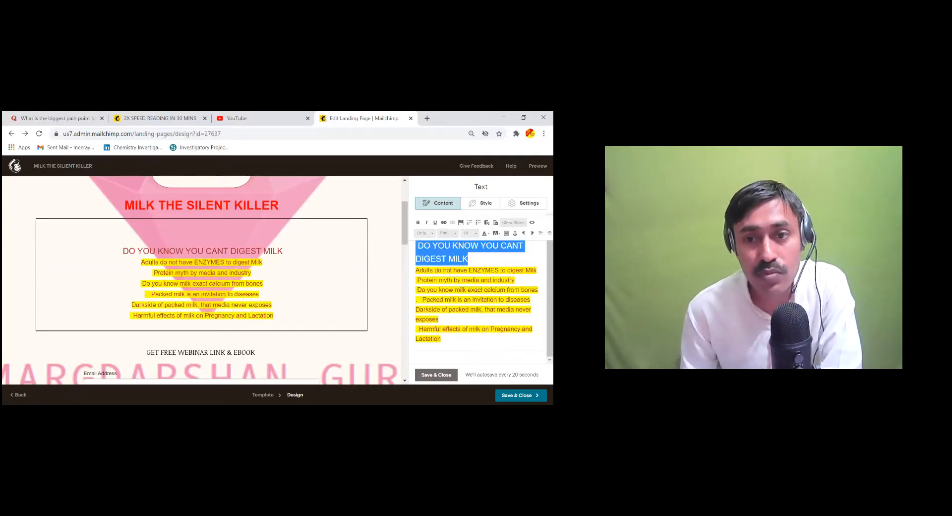
click(497, 233)
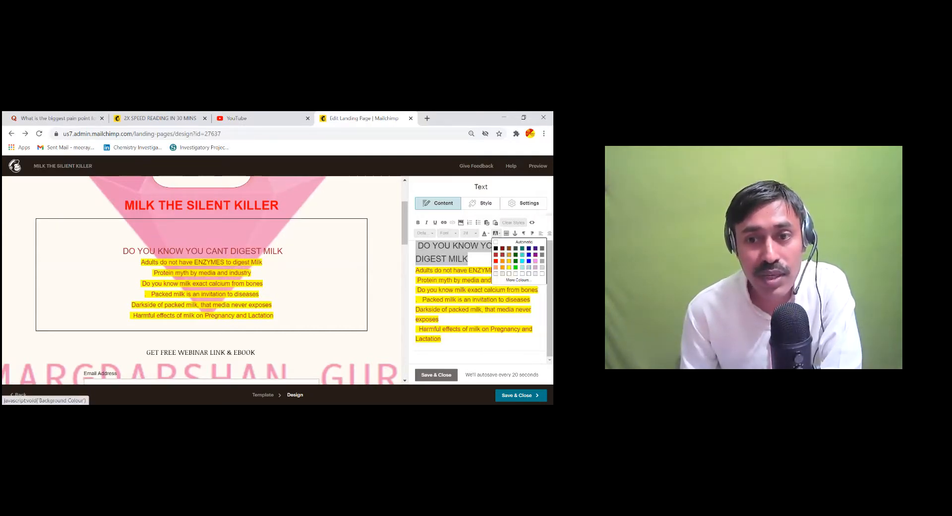
click(529, 248)
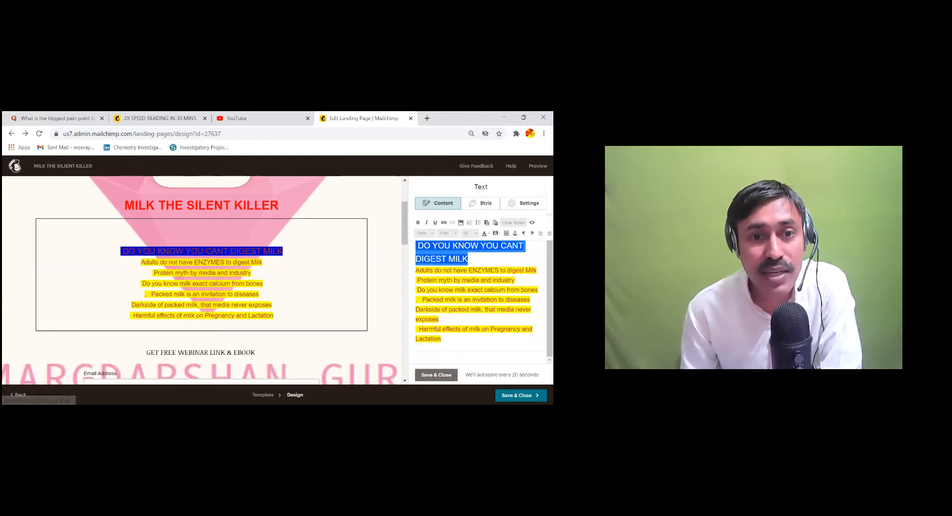
click(506, 233)
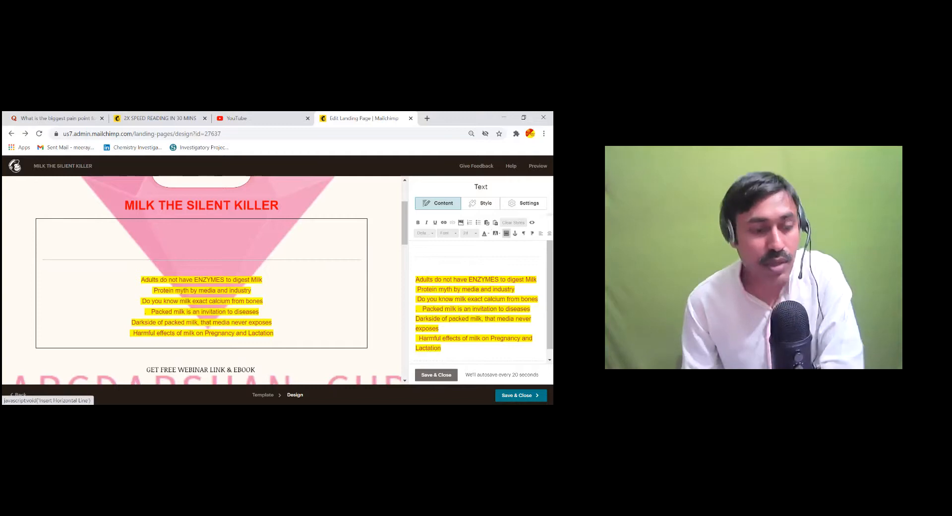
key(ctrl+z)
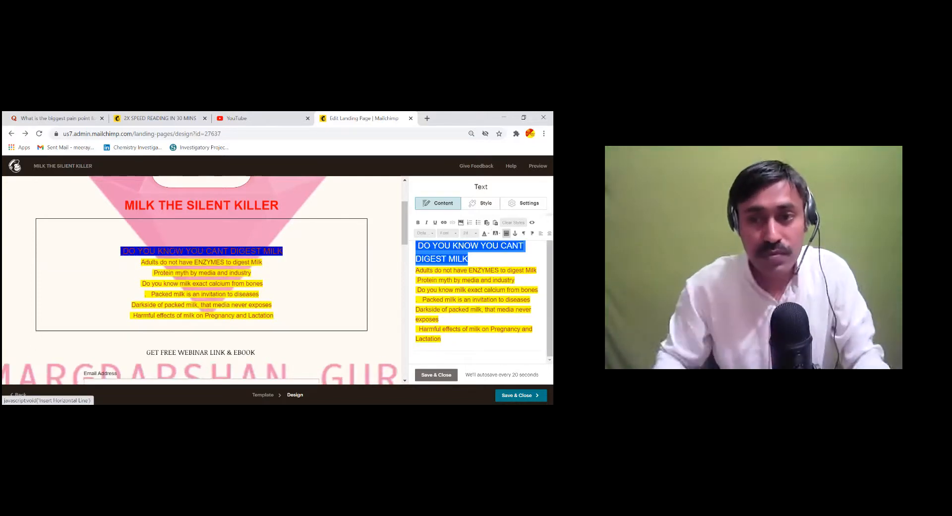
click(496, 233)
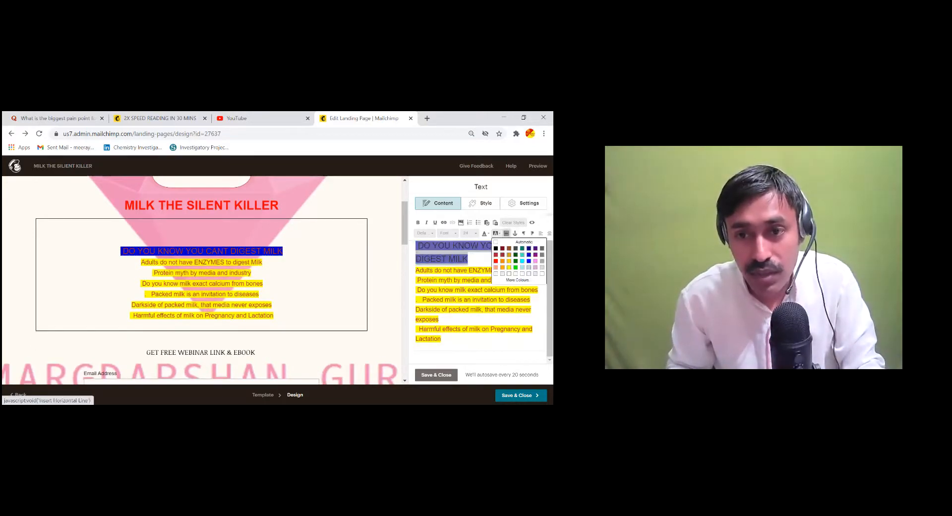
click(539, 258)
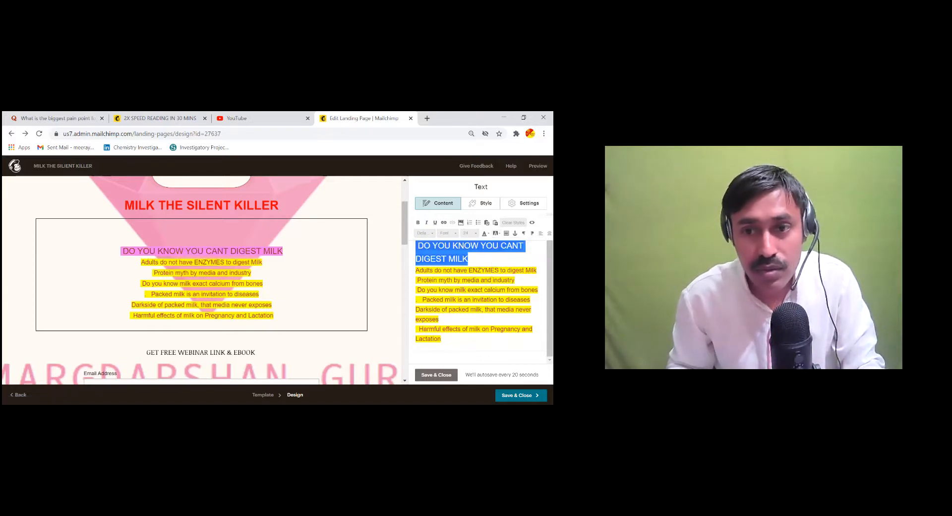
Give the 'DO YOU KNOW YOU CANT DIGEST MILK' heading a red highlight with white text
click(497, 234)
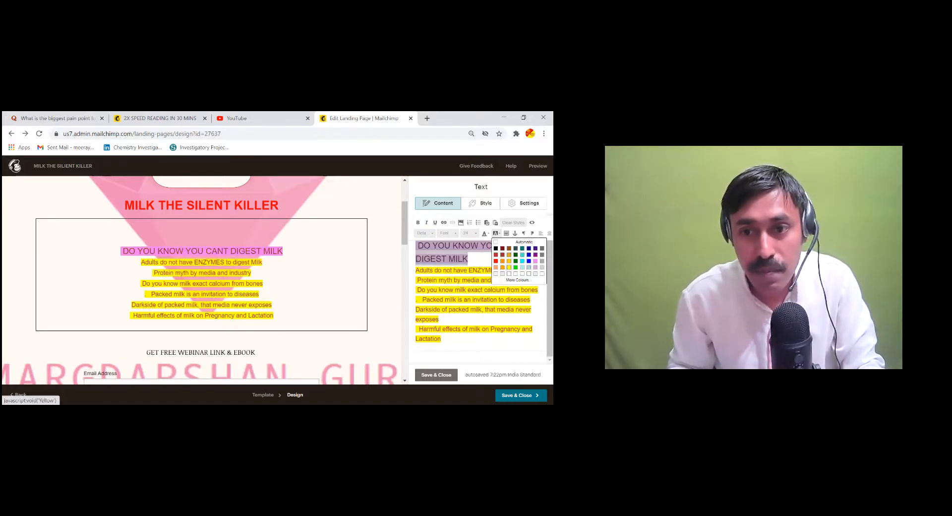
click(511, 258)
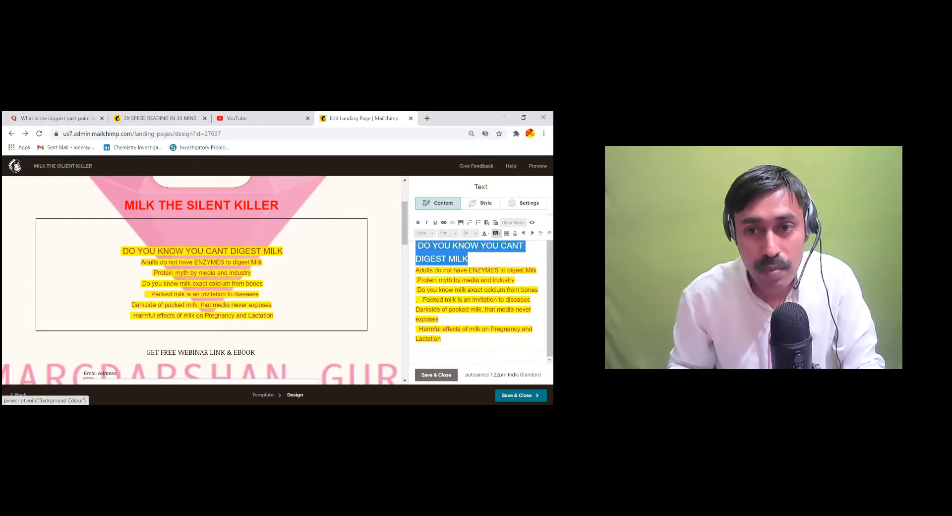
click(497, 233)
click(495, 261)
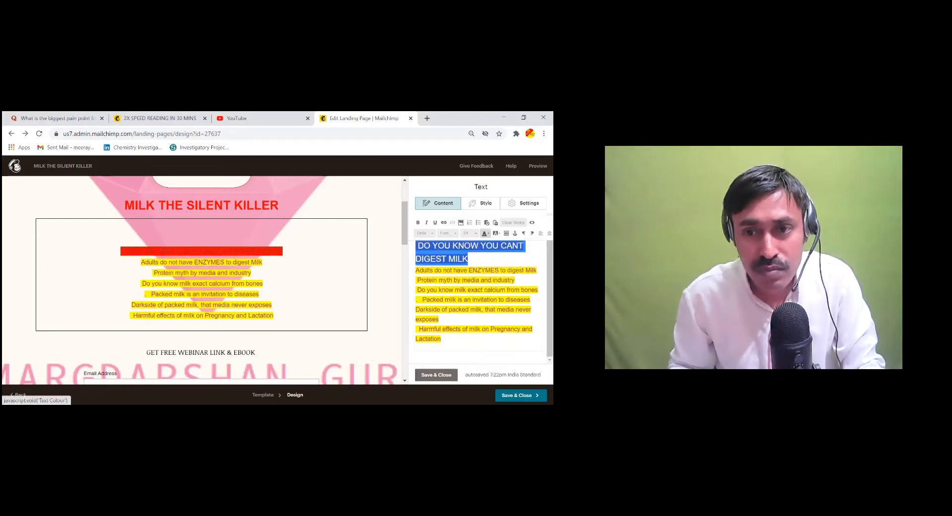
click(486, 234)
click(485, 267)
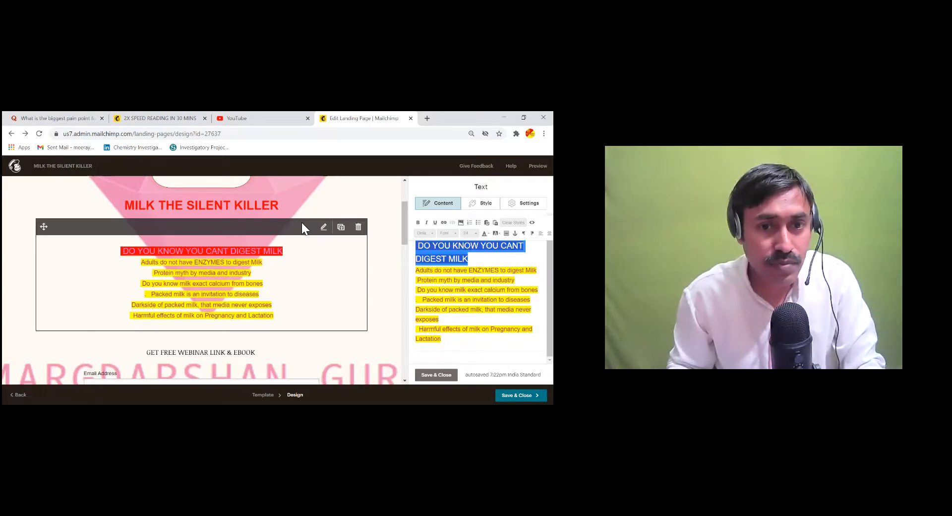
click(288, 236)
scroll(204, 280, down, 1)
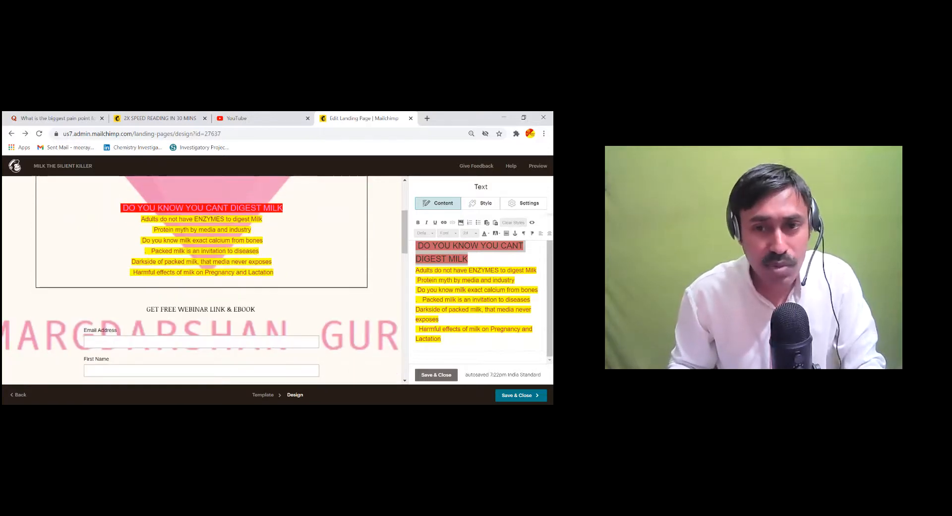
scroll(288, 264, down, 2)
scroll(252, 275, up, 3)
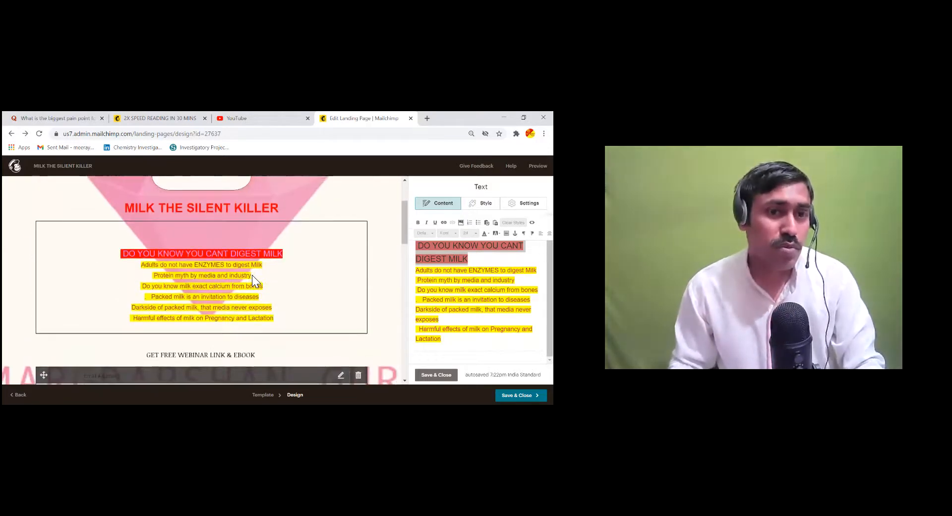
scroll(252, 275, up, 2)
scroll(292, 258, down, 3)
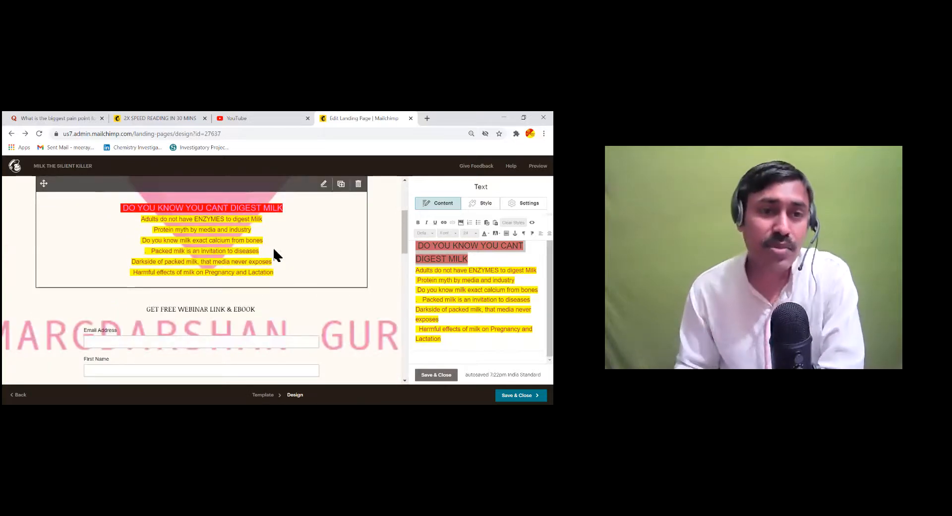
scroll(273, 251, up, 1)
scroll(277, 250, down, 1)
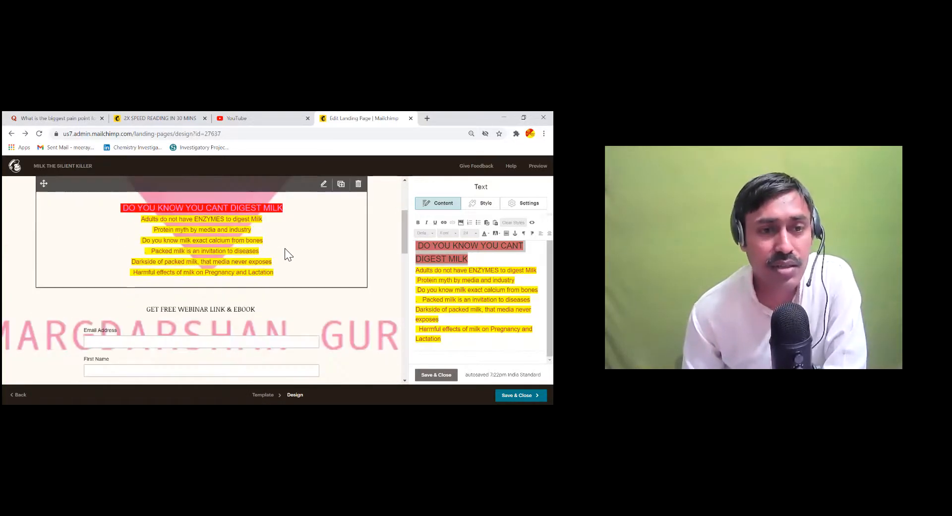
scroll(284, 251, down, 5)
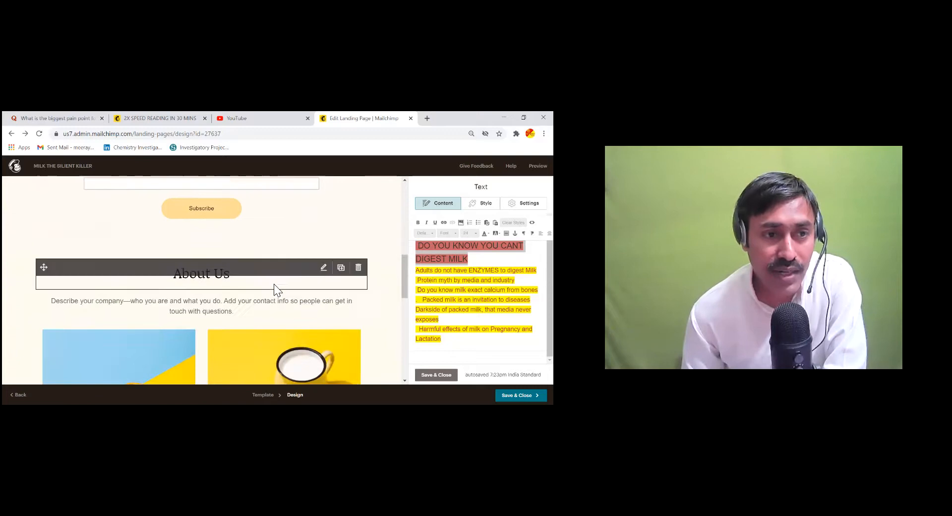
scroll(275, 286, down, 5)
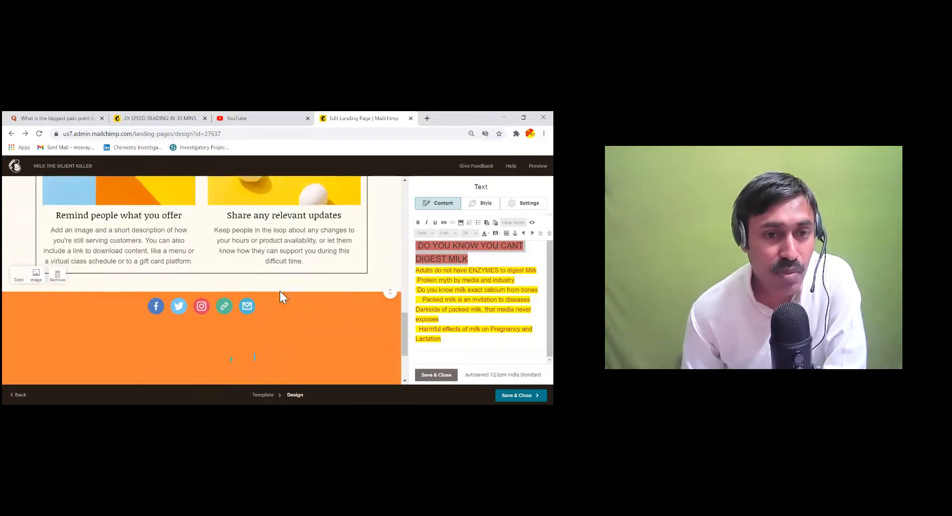
scroll(280, 295, up, 2)
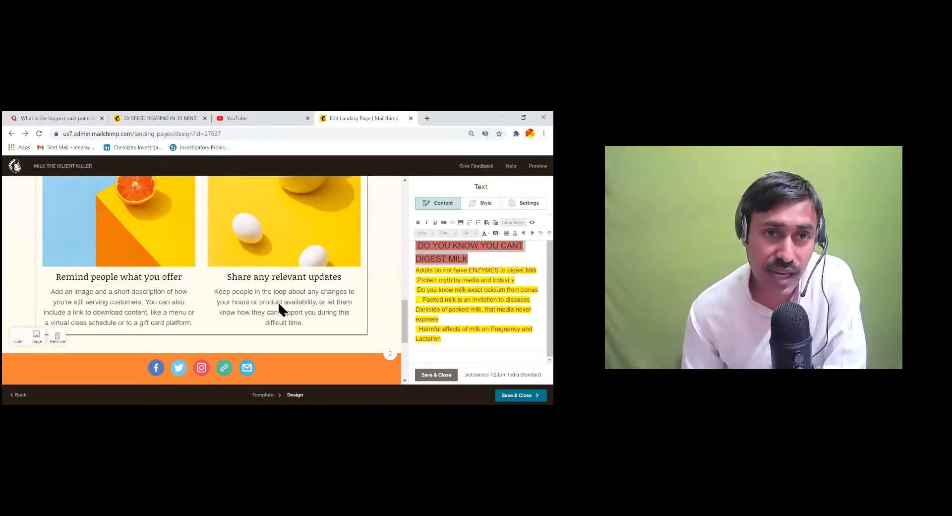
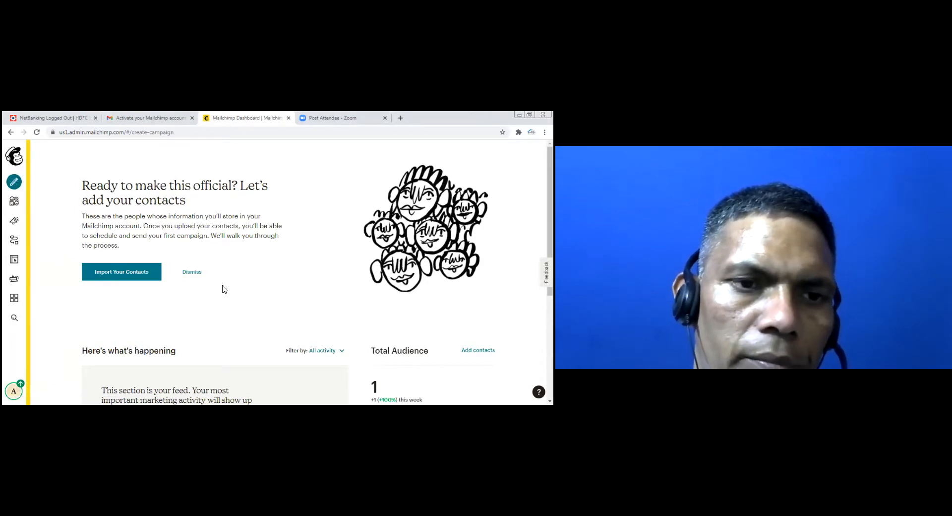
Open Create A Campaign and check the Campaigns page, which shows no campaigns yet
scroll(226, 288, down, 3)
scroll(226, 287, down, 3)
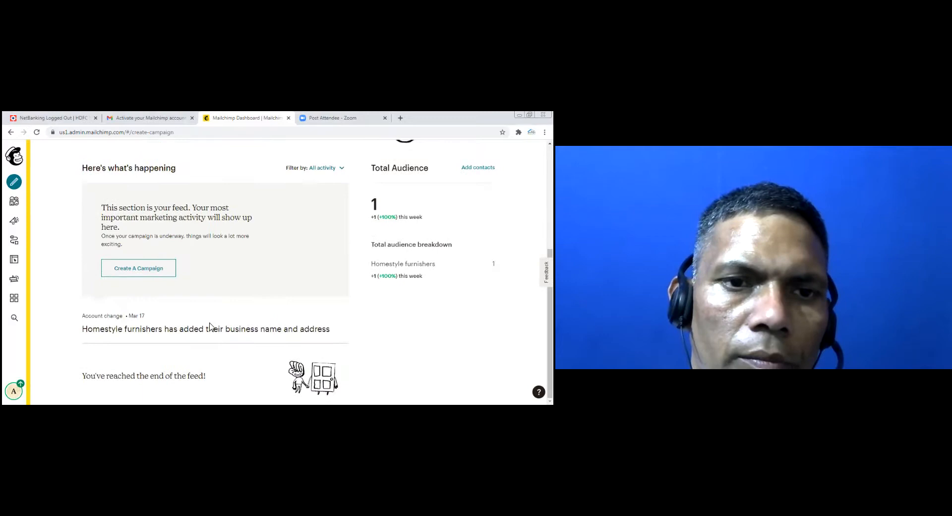
scroll(240, 309, up, 5)
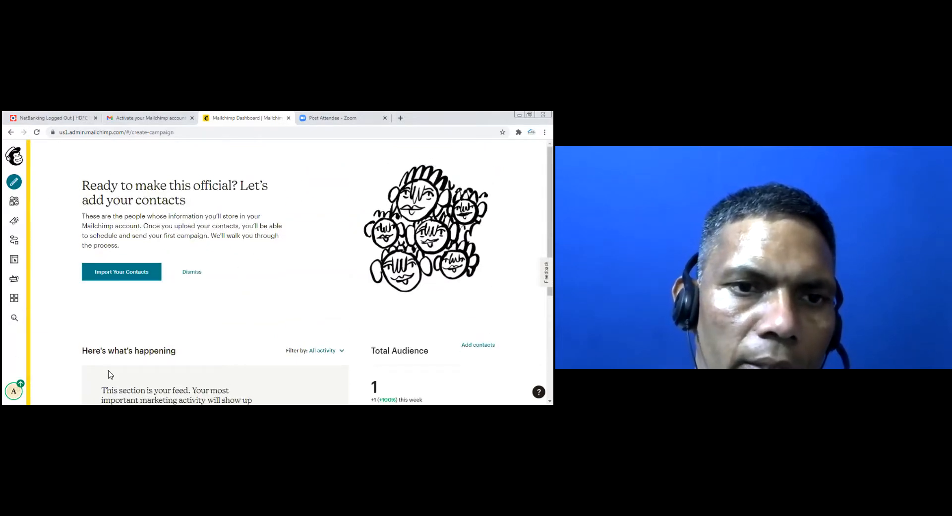
scroll(196, 290, down, 5)
click(142, 271)
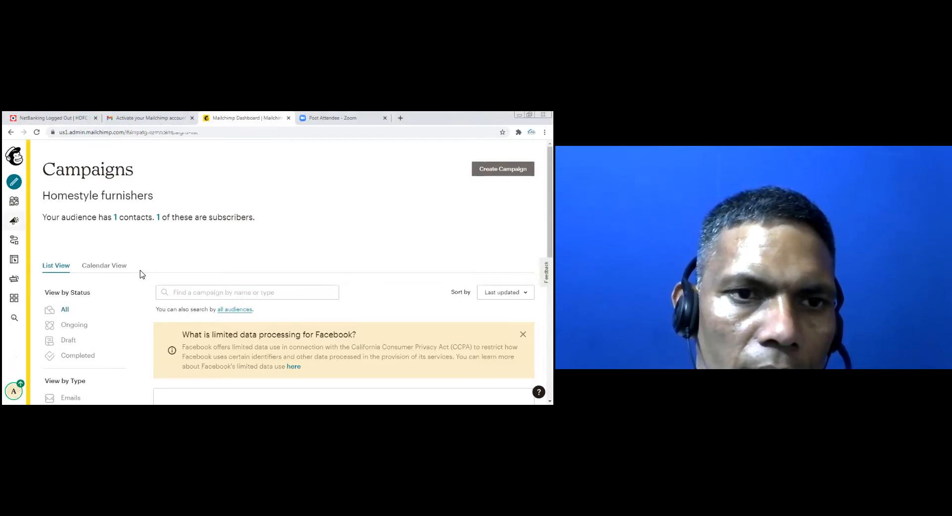
scroll(142, 274, down, 1)
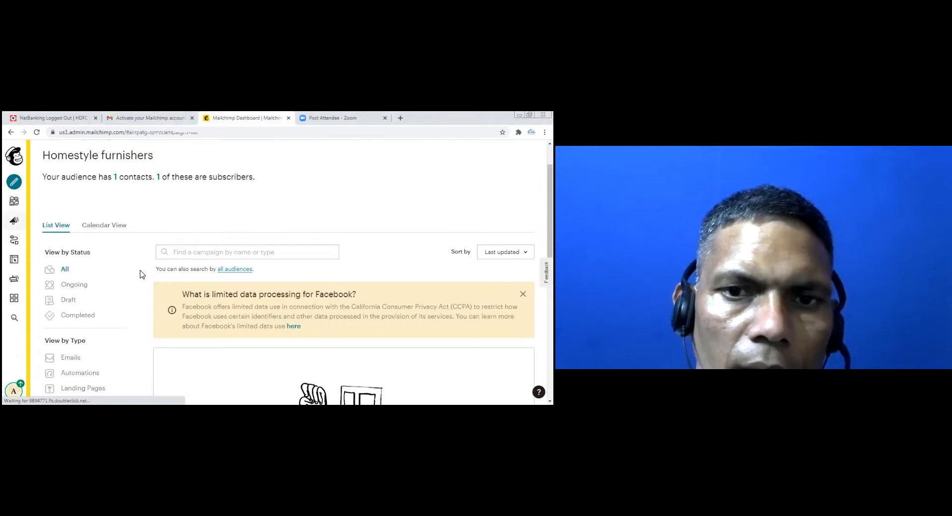
scroll(142, 275, down, 1)
scroll(142, 274, down, 3)
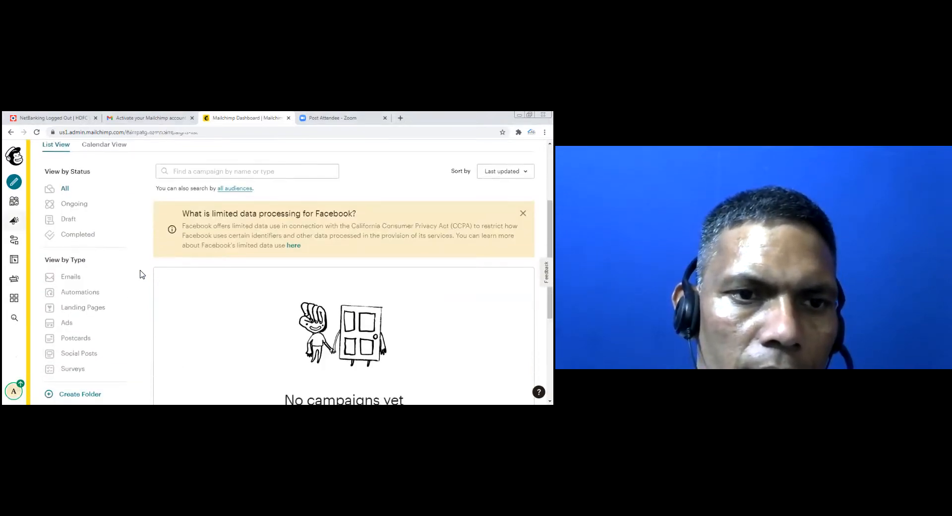
scroll(142, 274, down, 1)
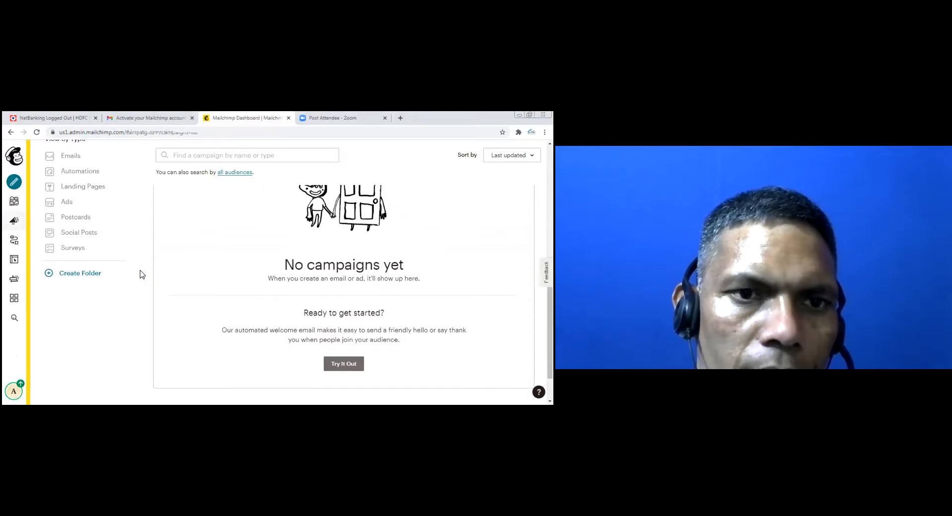
Filter campaigns to Landing Pages and try Create A Landing Page
click(90, 188)
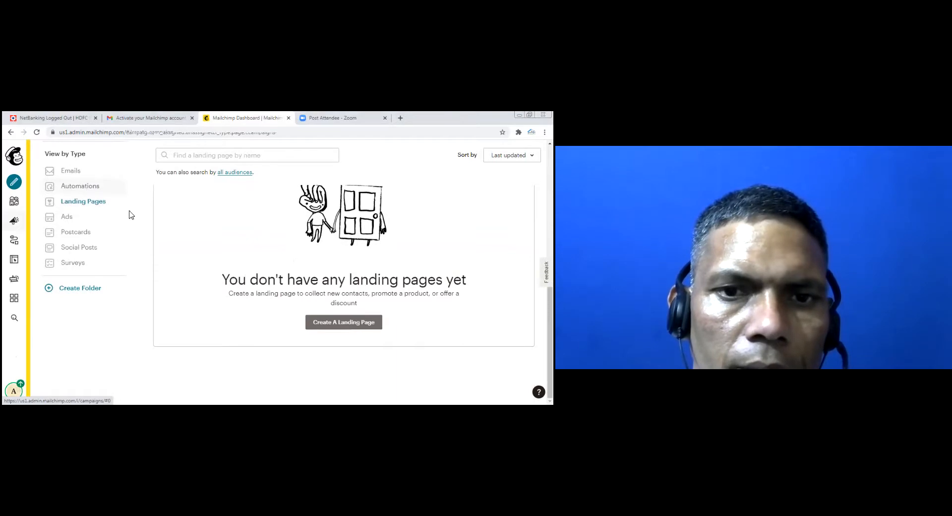
scroll(254, 295, up, 2)
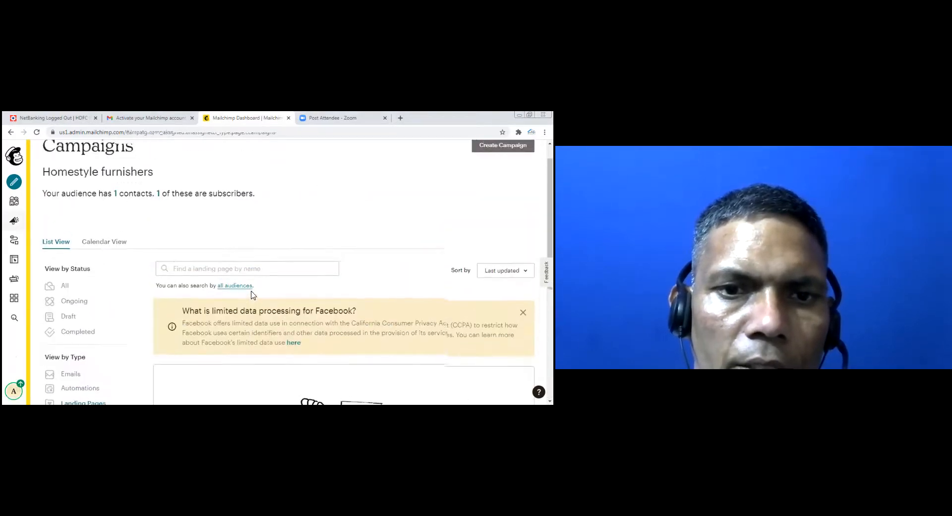
scroll(254, 295, down, 5)
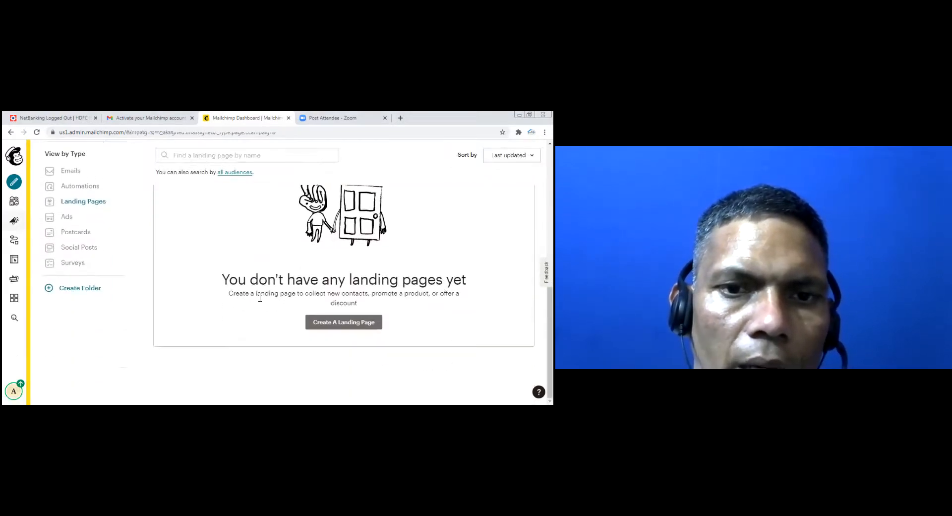
click(335, 323)
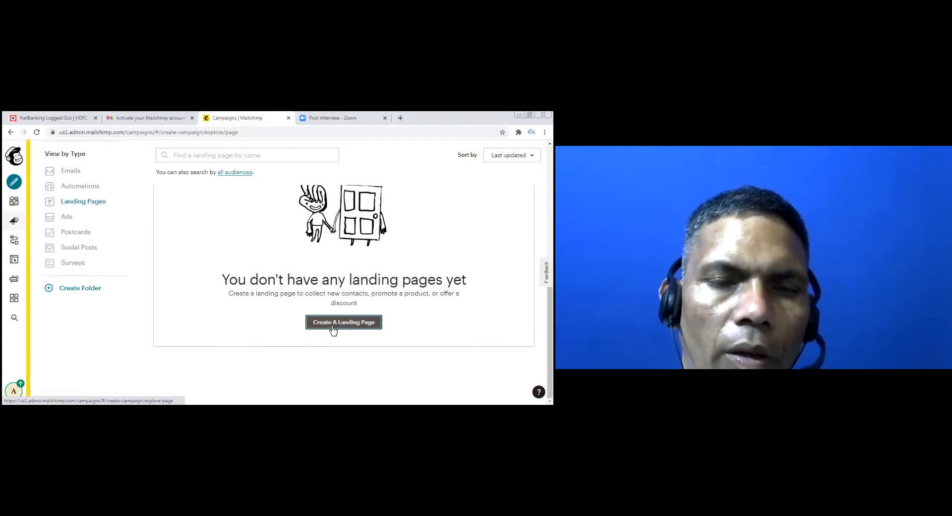
scroll(332, 328, up, 4)
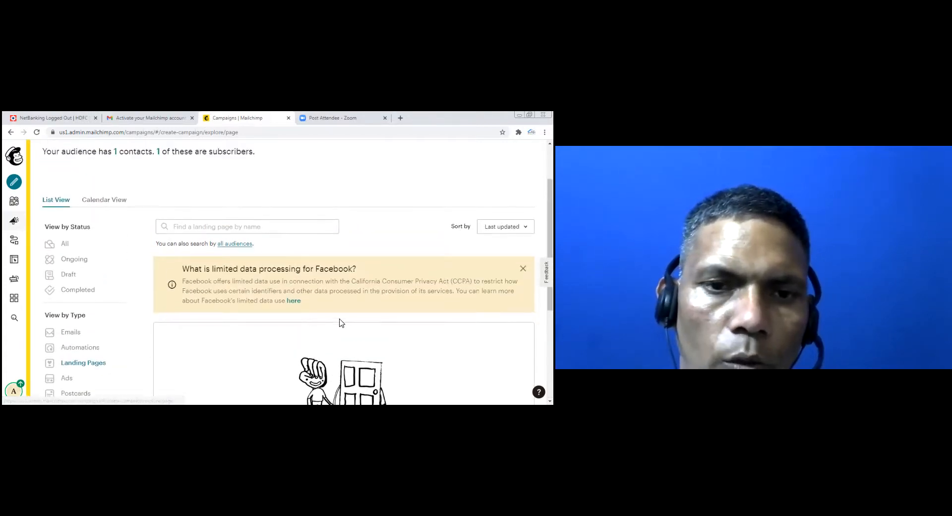
scroll(346, 328, down, 3)
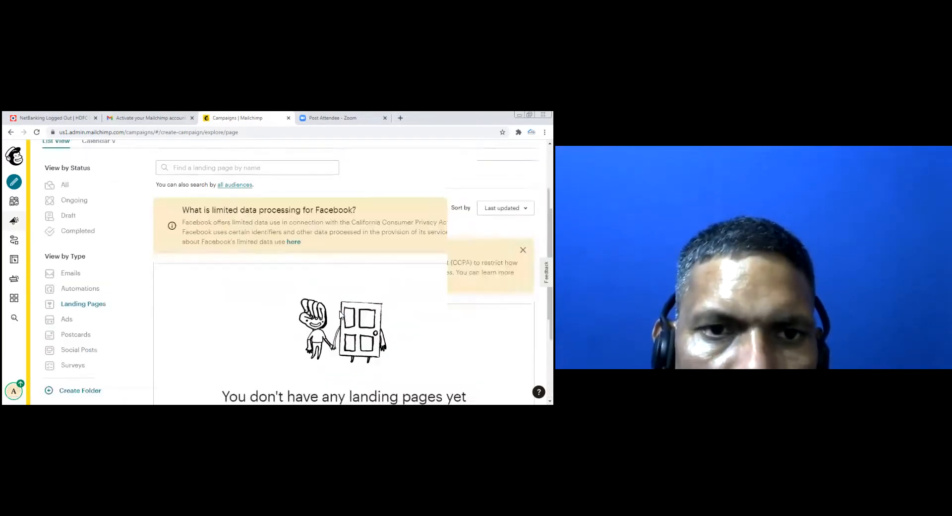
scroll(341, 314, down, 1)
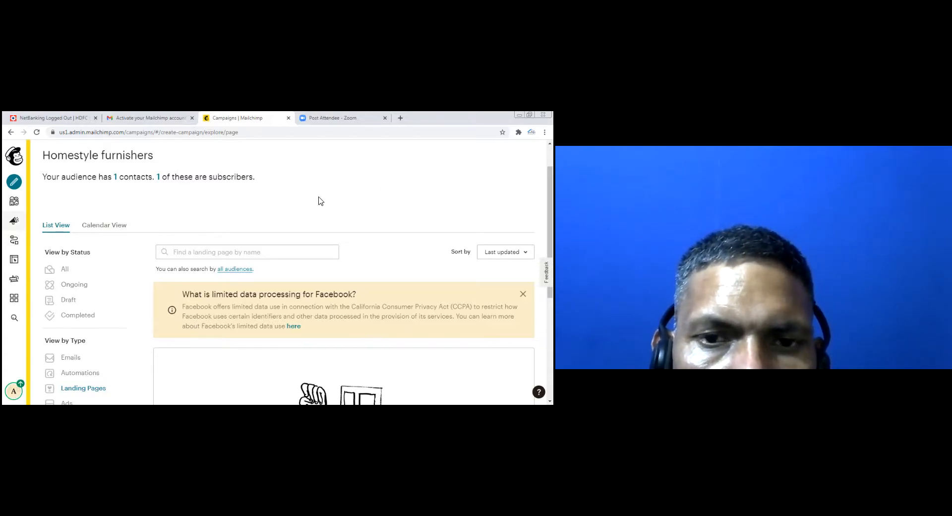
Dismiss the Facebook limited-data notice, retry Create A Landing Page, then return to the Dashboard
click(523, 294)
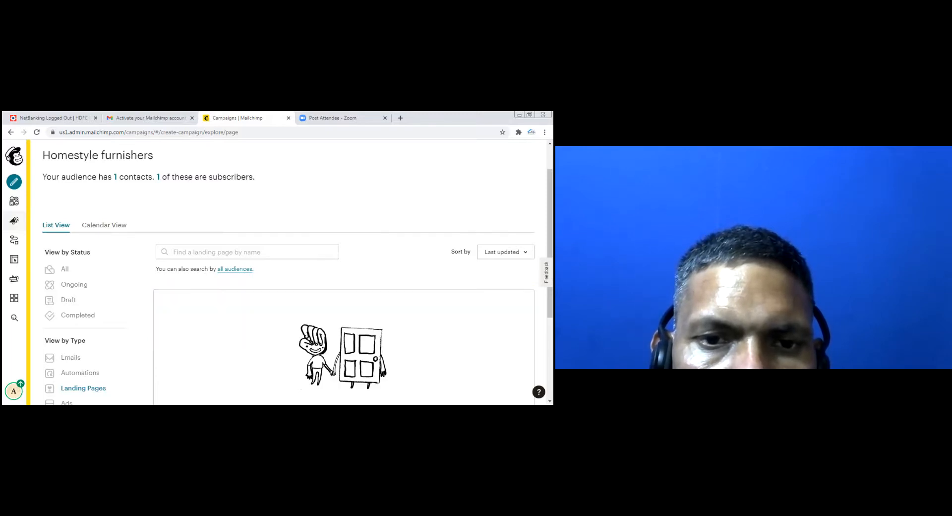
scroll(237, 303, down, 3)
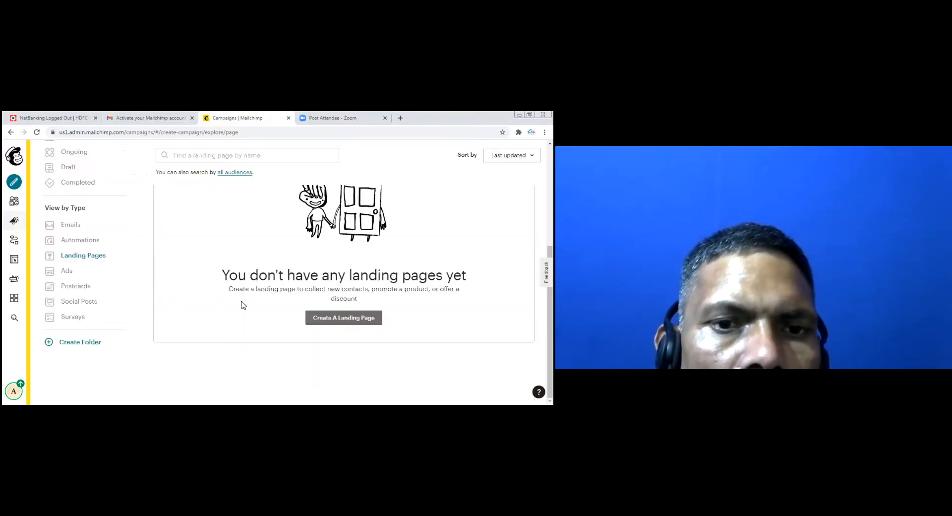
click(334, 319)
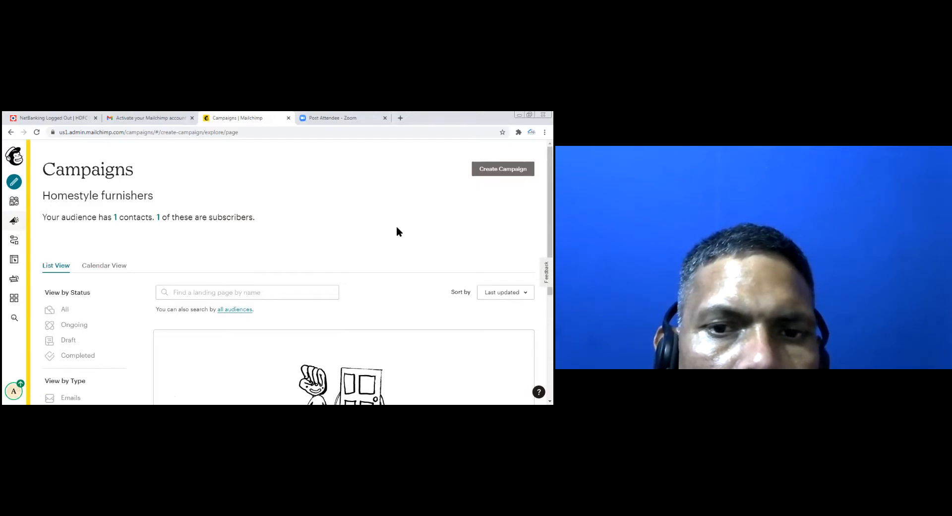
scroll(320, 323, down, 3)
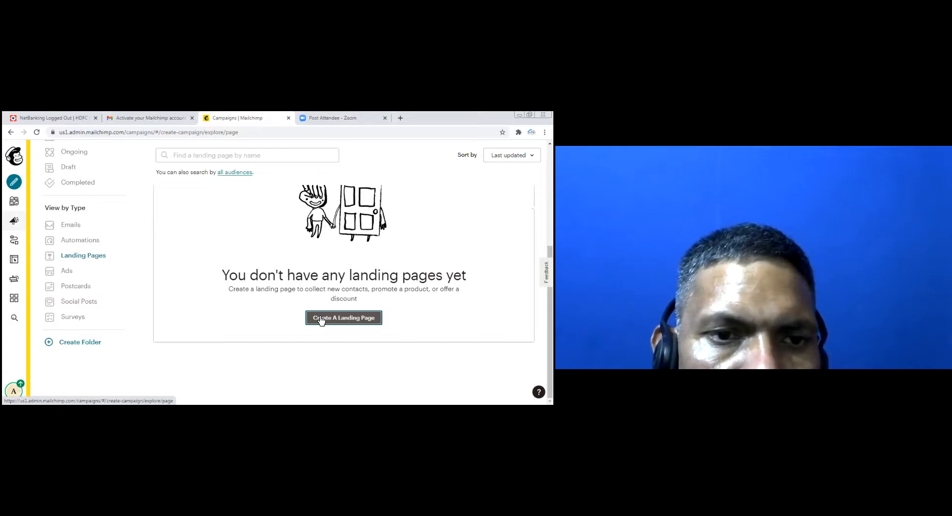
click(320, 320)
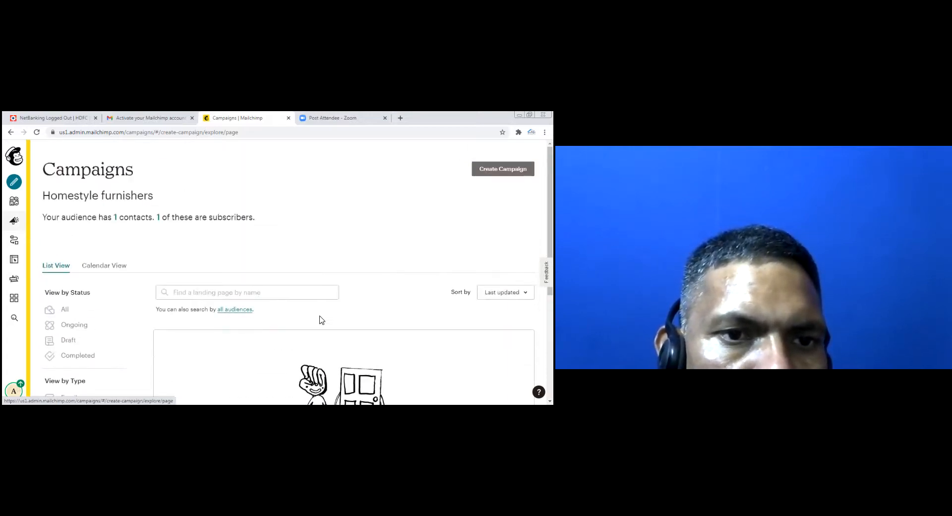
scroll(320, 320, down, 3)
click(322, 317)
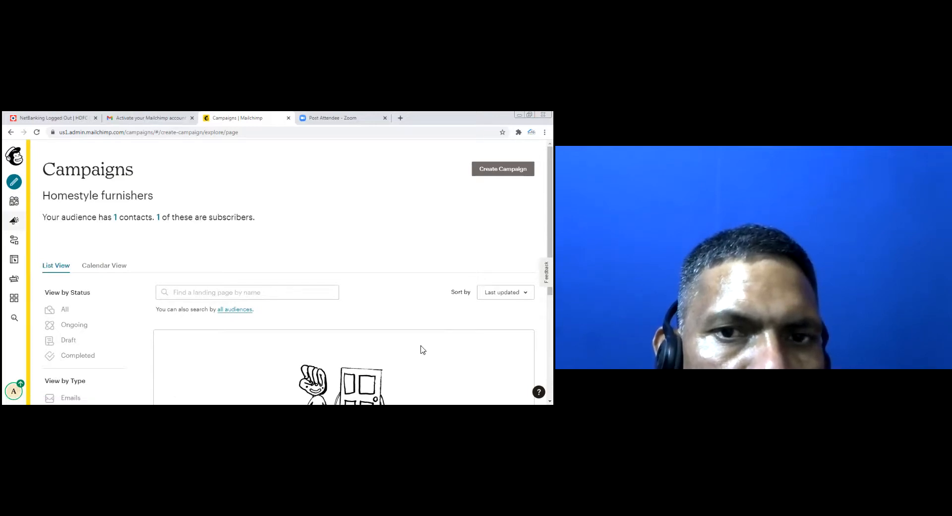
click(15, 156)
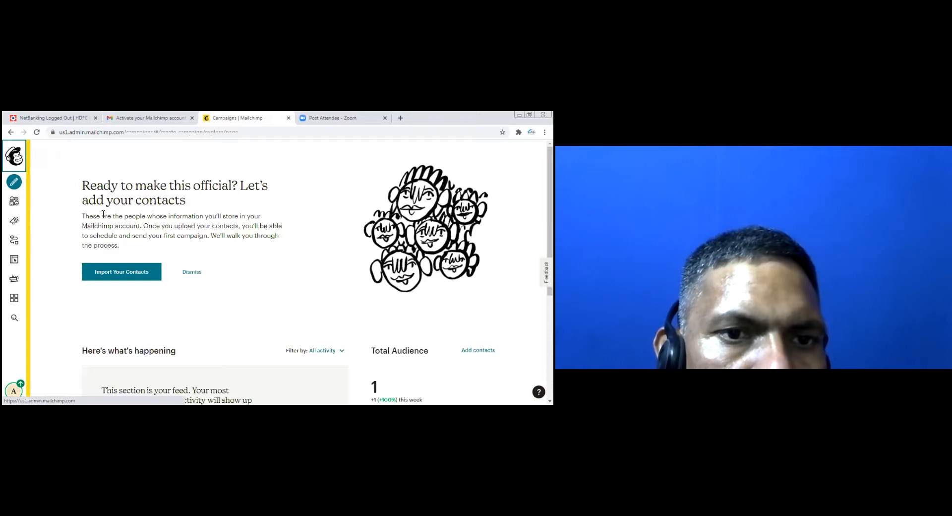
Start a contact import using the Copy and paste method and continue to the upload step
click(119, 277)
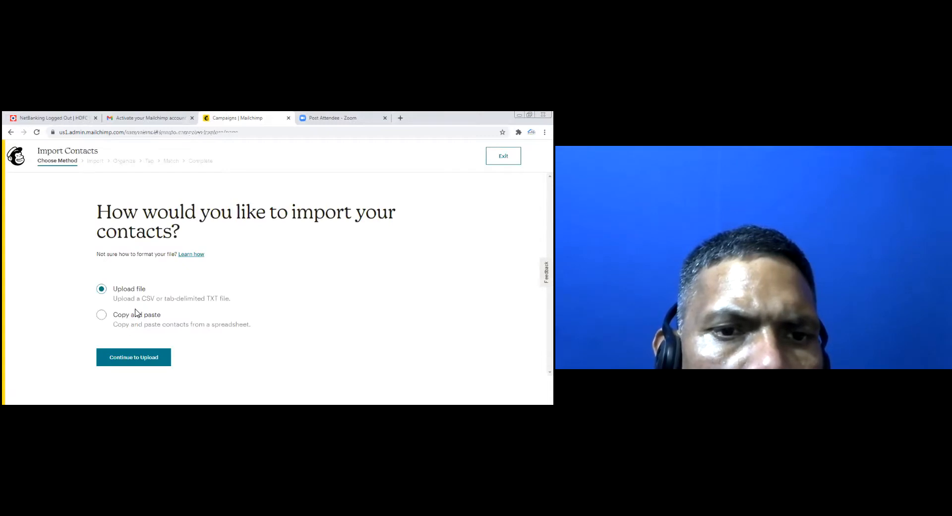
click(102, 315)
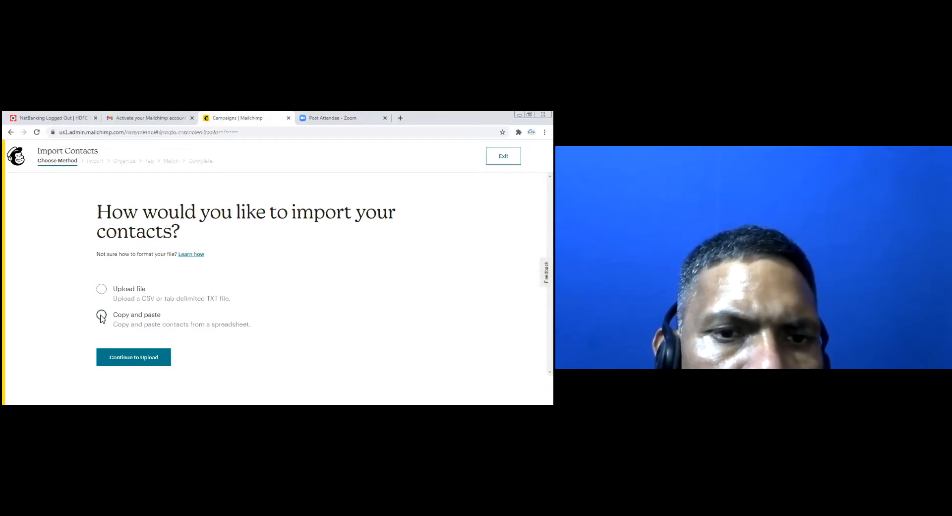
click(145, 362)
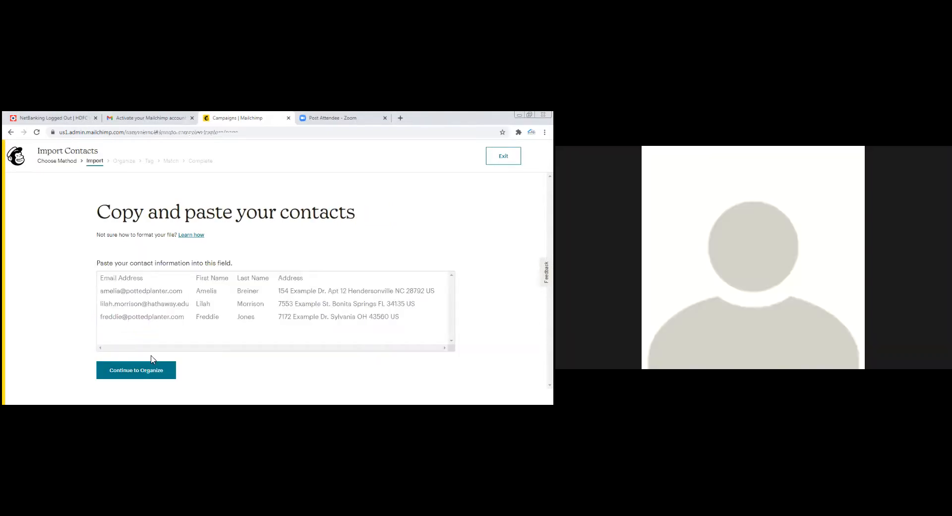
Enter one contact's e-mail address, fixing a typo, and continue to Organize
click(142, 376)
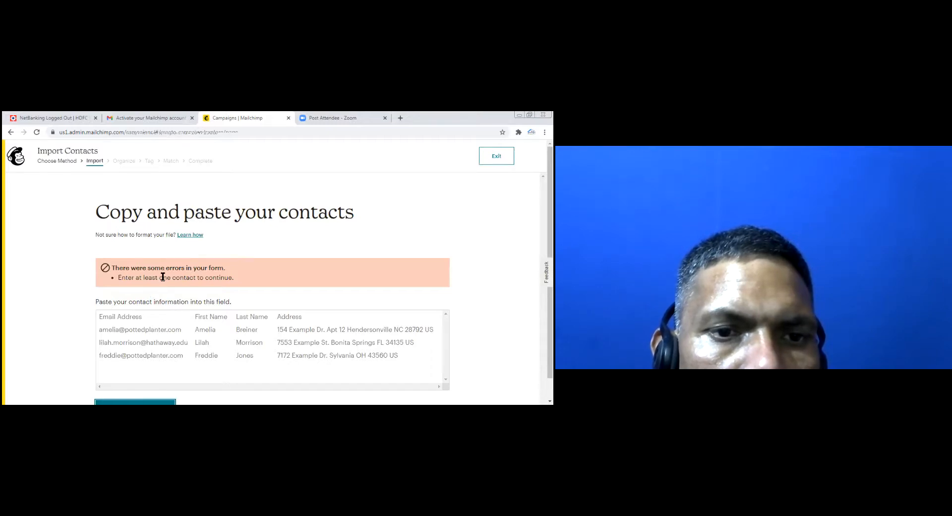
scroll(201, 289, down, 1)
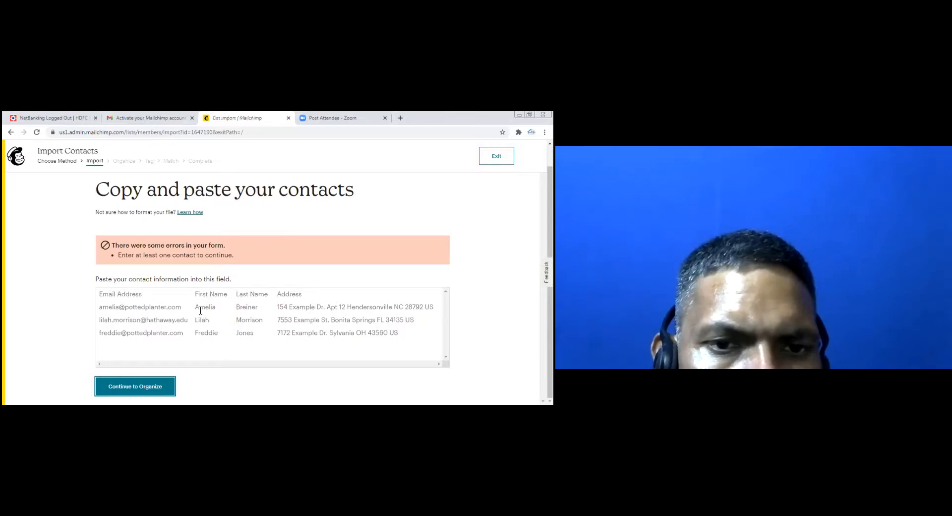
click(129, 349)
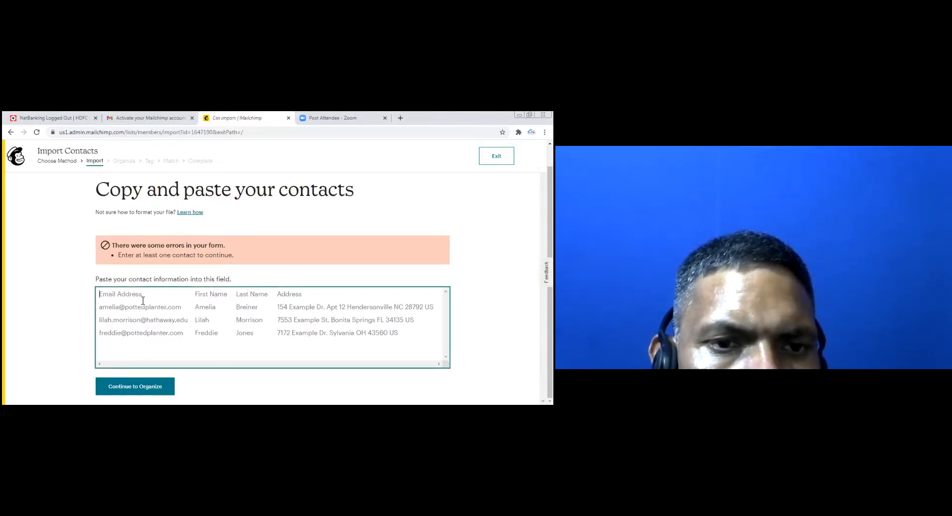
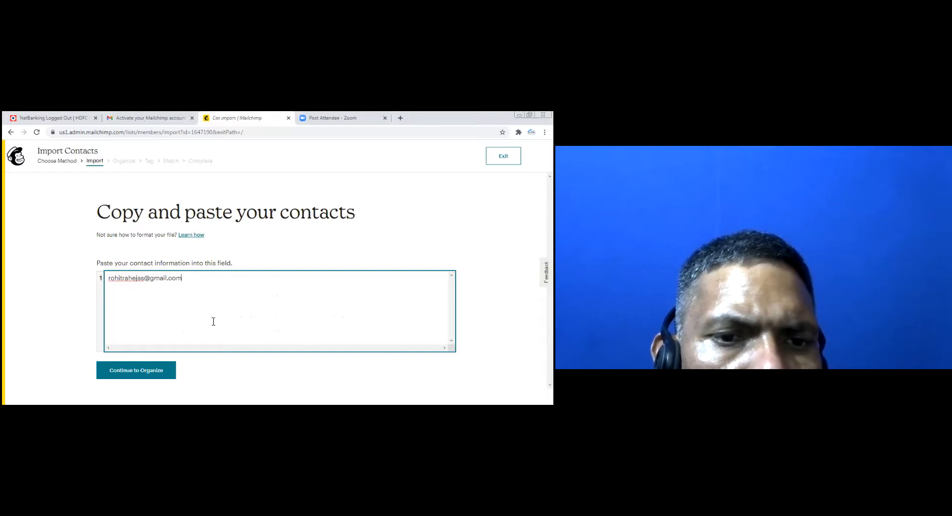
click(151, 376)
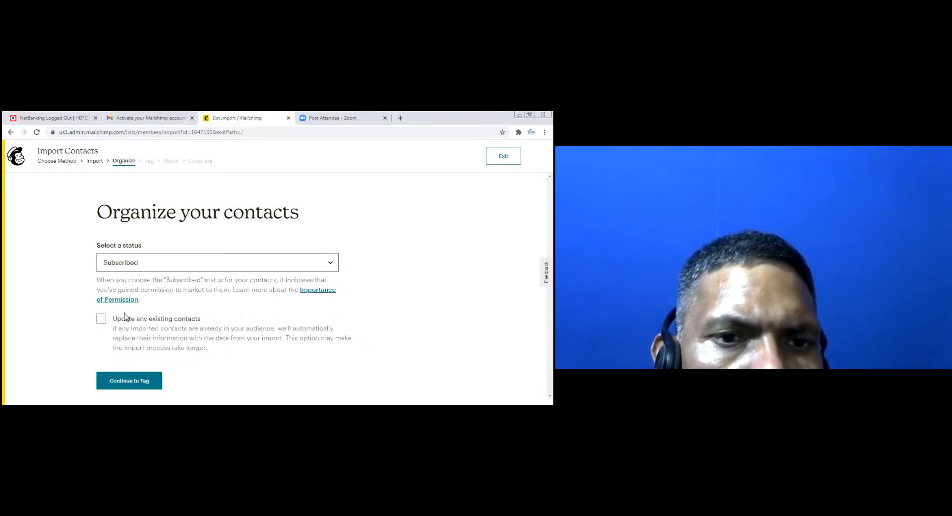
Set the import to update existing contacts, tag it Customer, and continue to matching
click(101, 319)
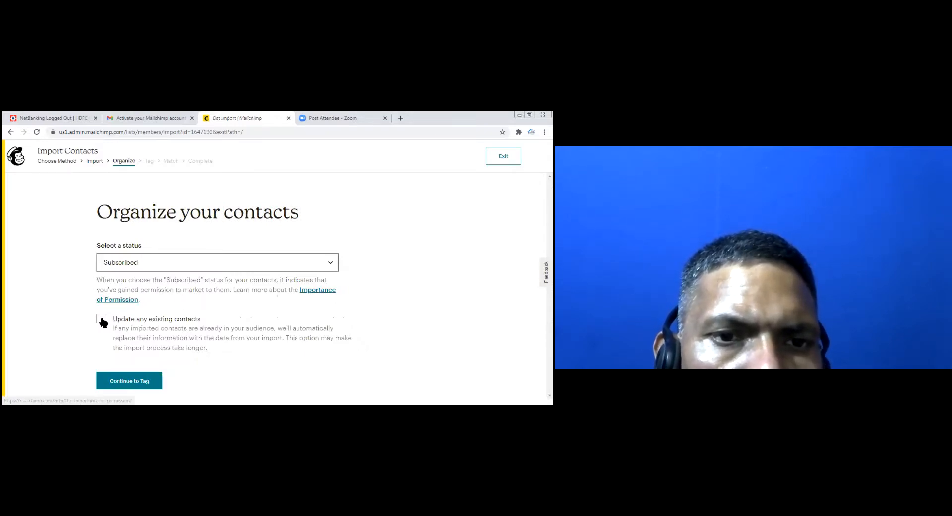
click(131, 381)
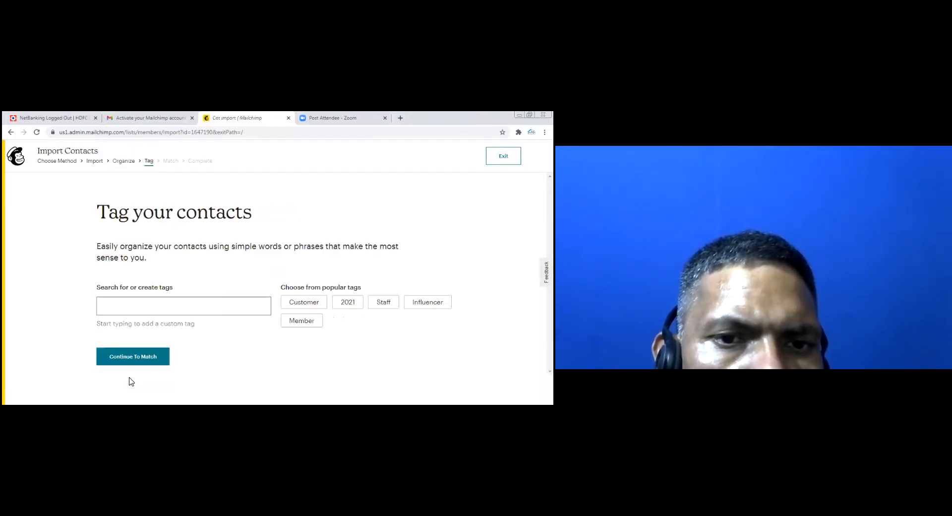
click(188, 309)
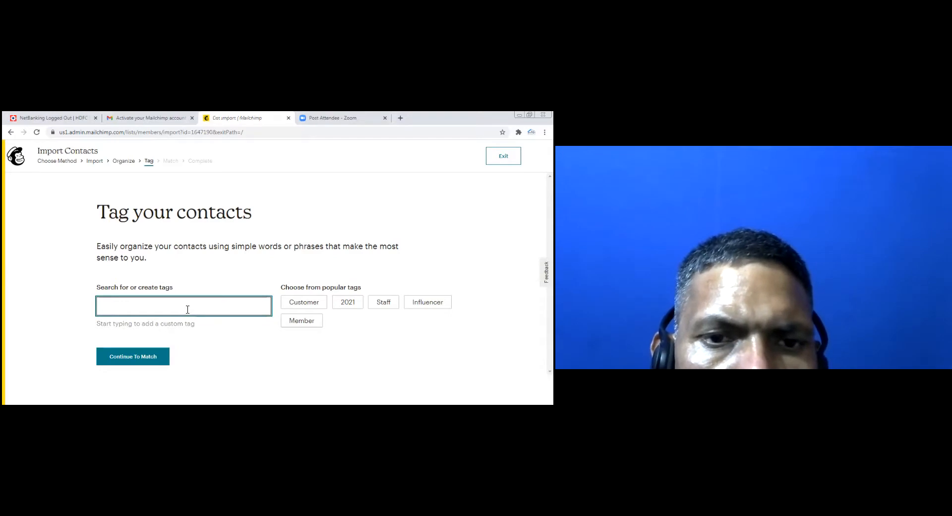
text(member)
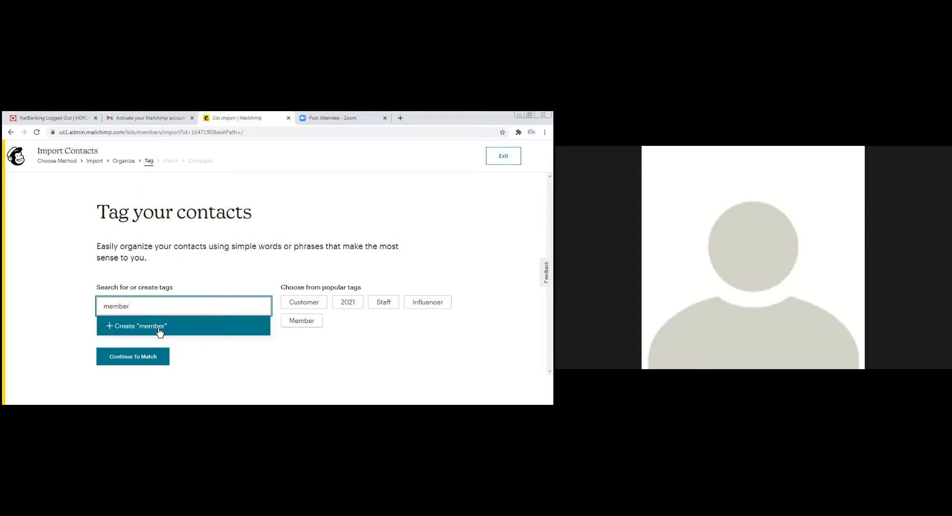
click(264, 371)
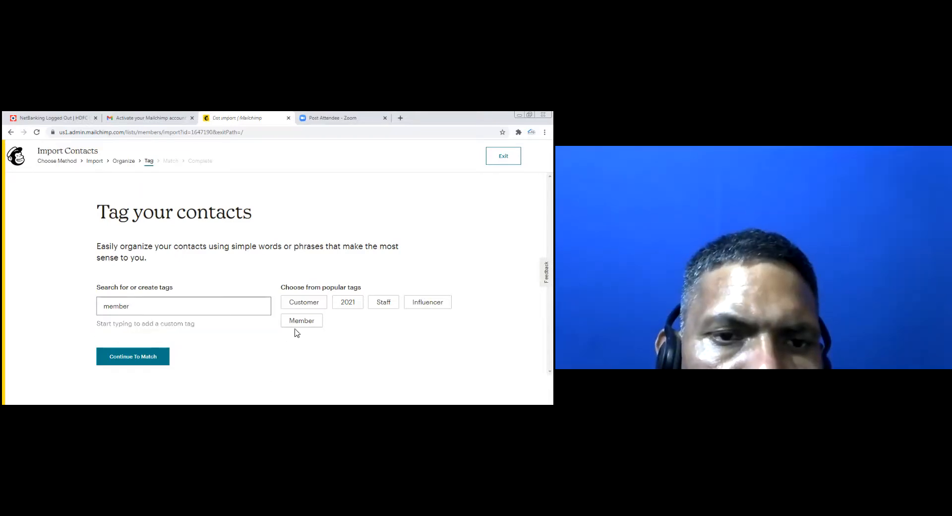
click(305, 302)
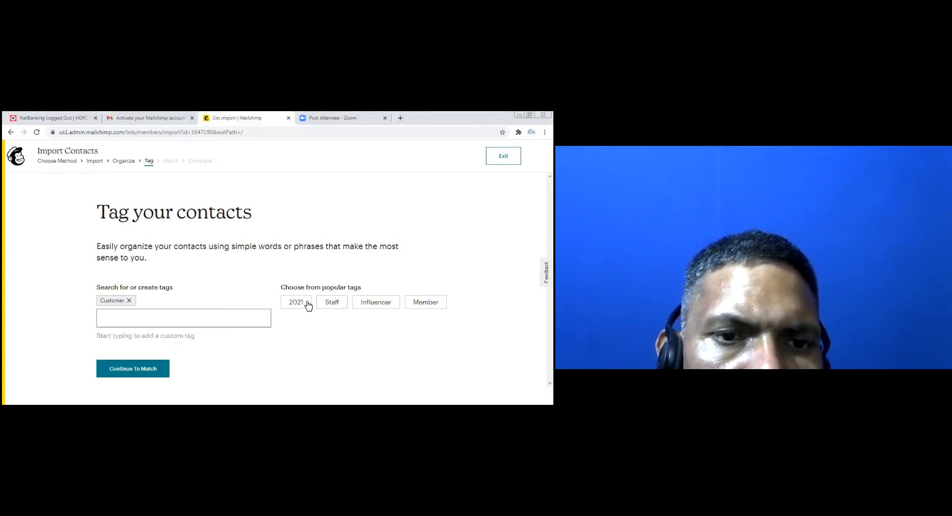
click(119, 373)
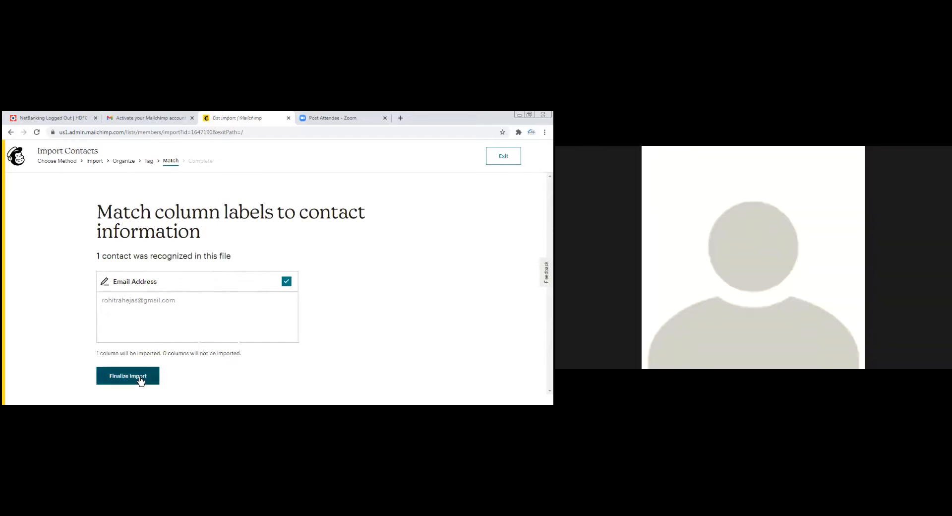
Finalize and complete the 1-contact import, then start a new untitled email campaign
click(138, 380)
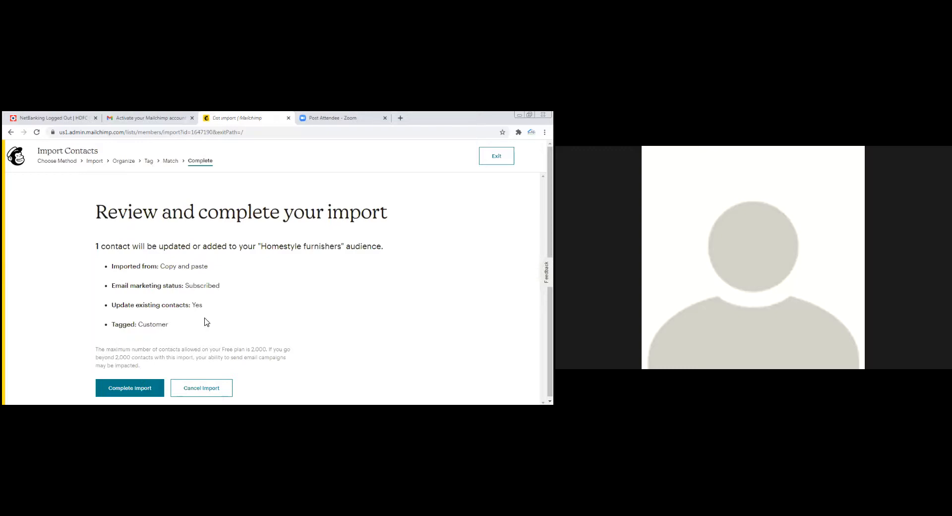
click(125, 390)
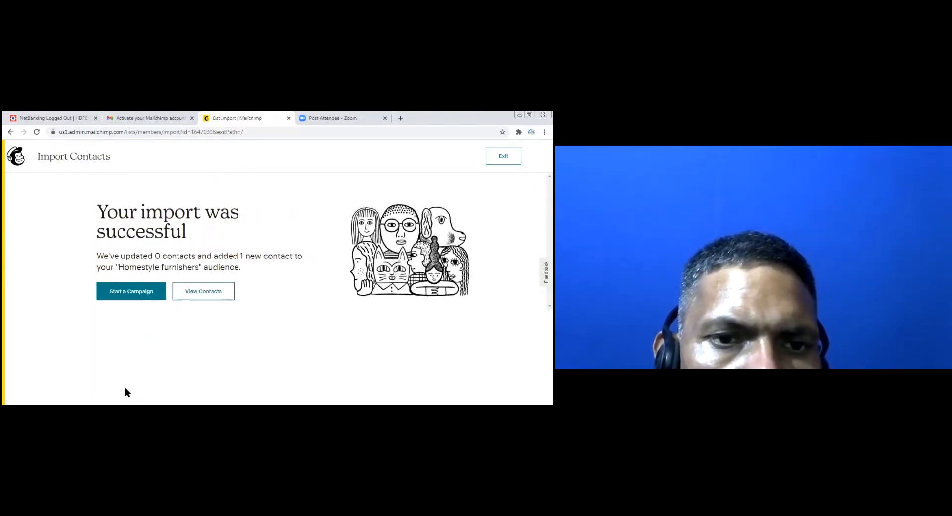
click(131, 292)
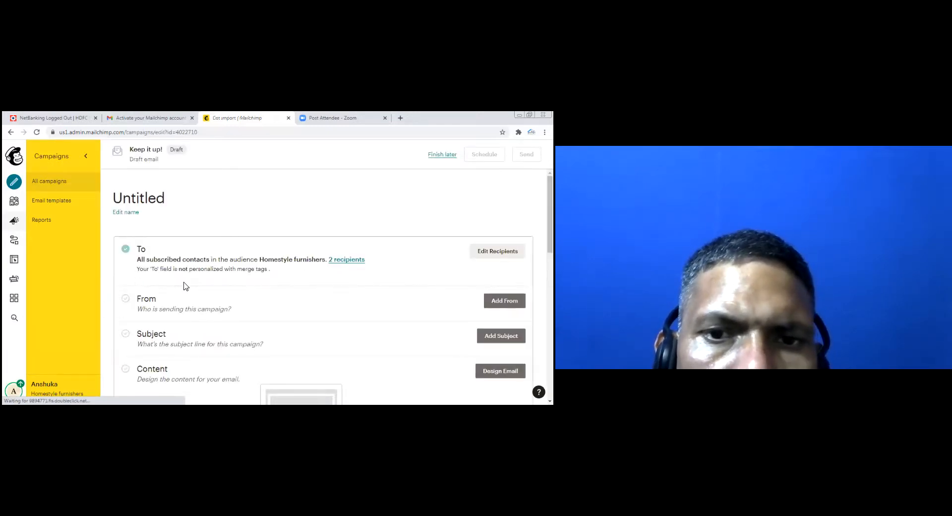
scroll(332, 304, down, 3)
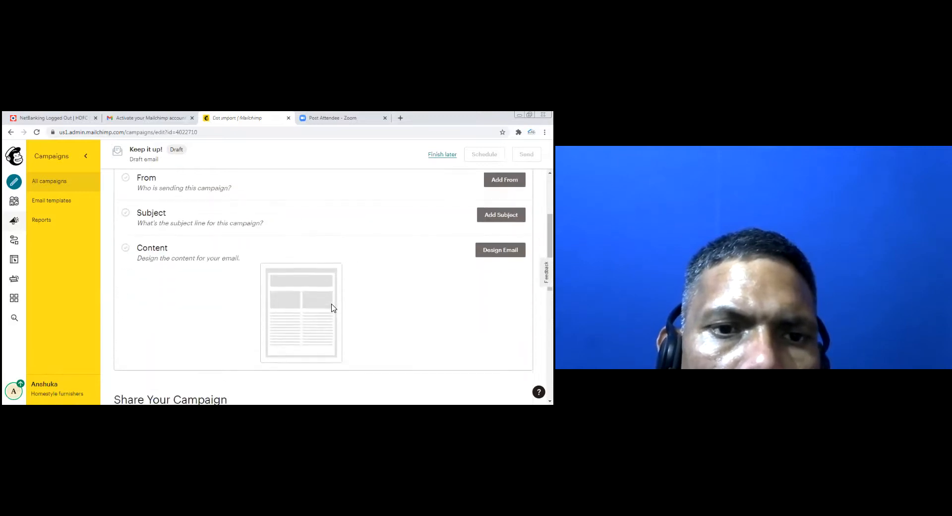
scroll(332, 305, down, 3)
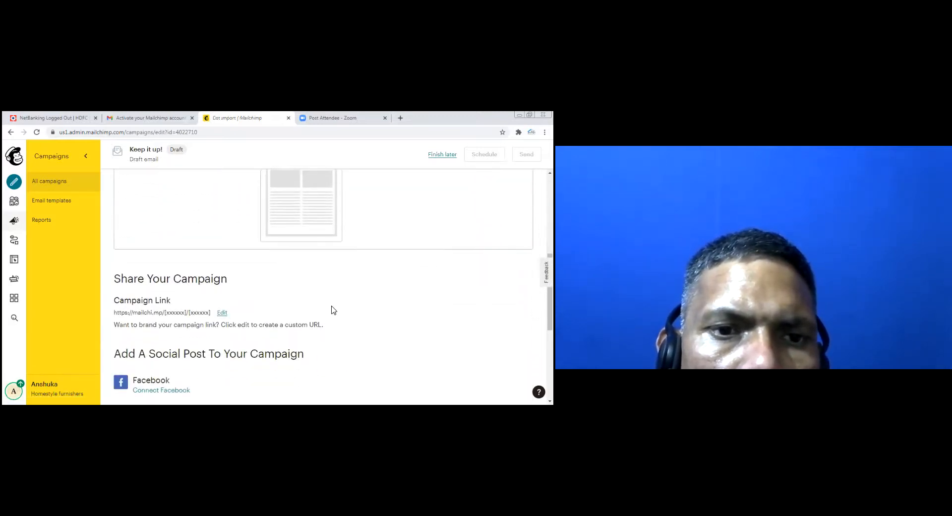
scroll(321, 314, down, 2)
scroll(323, 315, up, 5)
scroll(325, 316, up, 2)
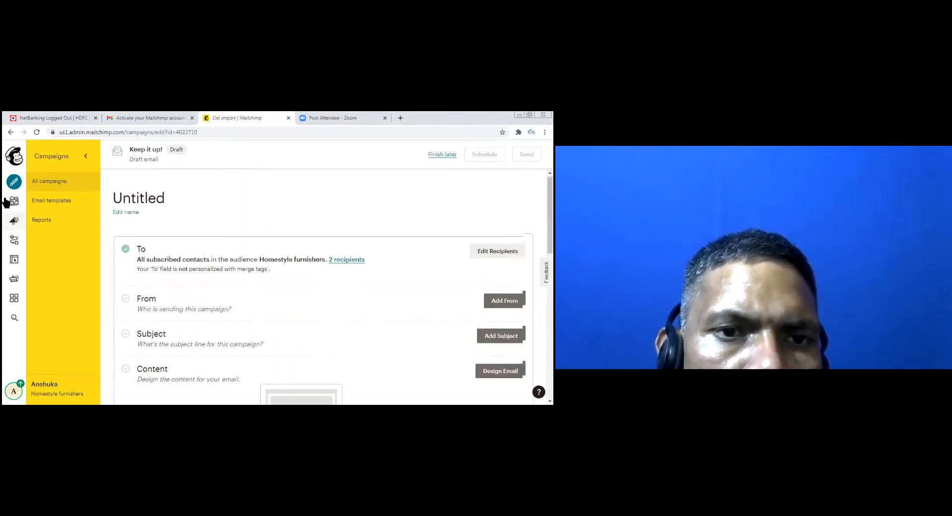
Create a landing page named 'Inaugral Offers' for the Homestyle furnishers audience
click(14, 182)
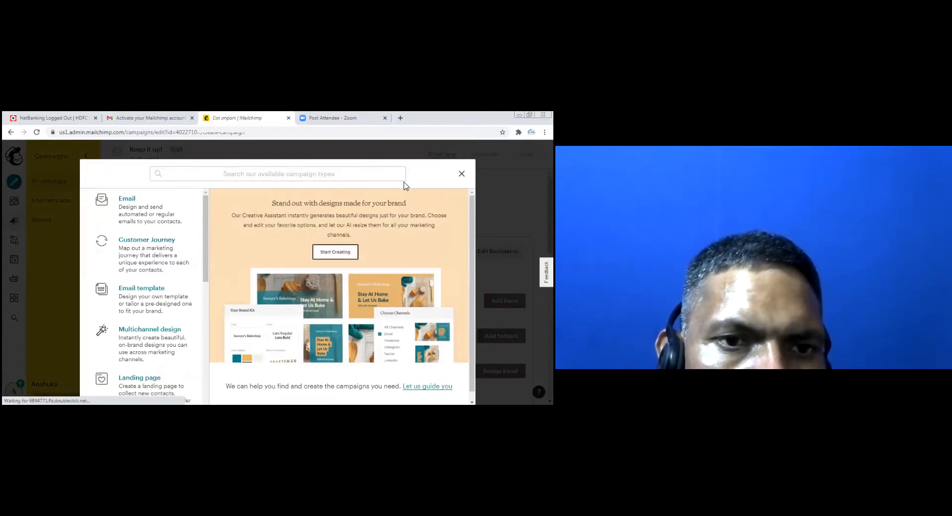
scroll(150, 266, down, 1)
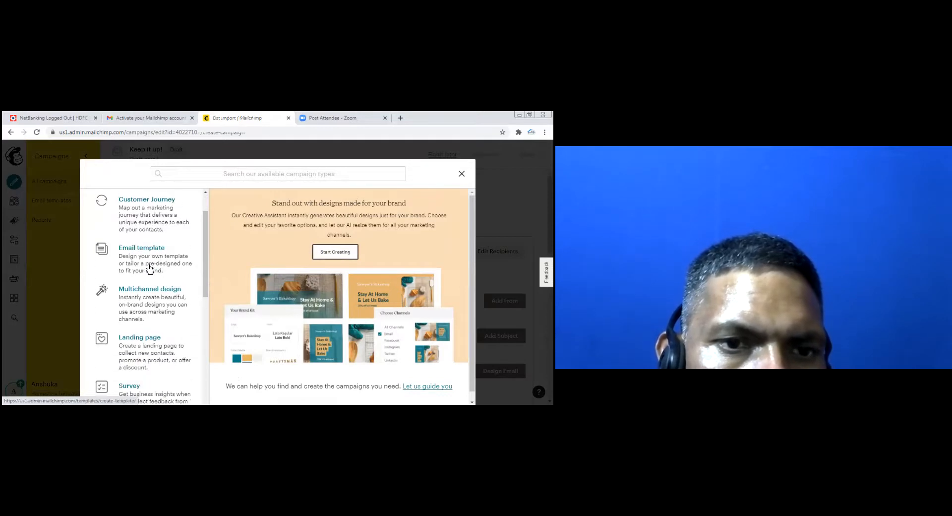
click(144, 340)
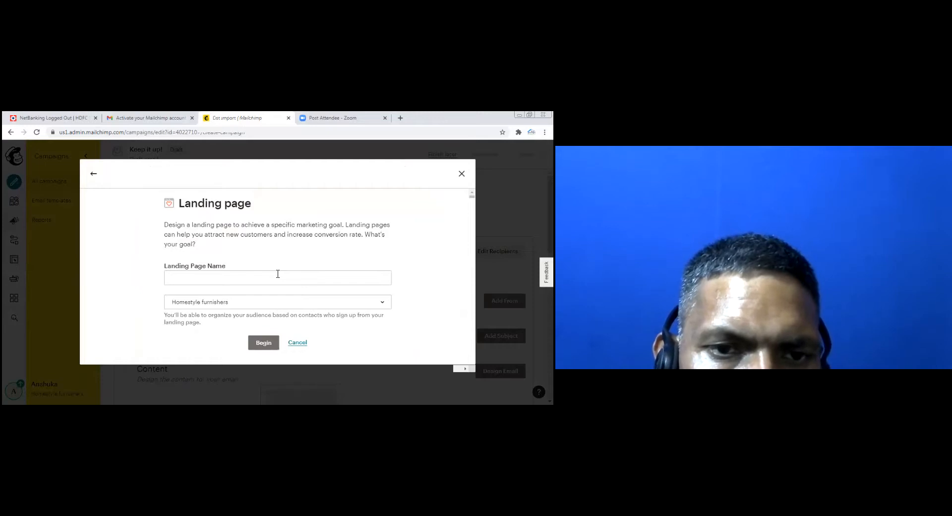
click(208, 278)
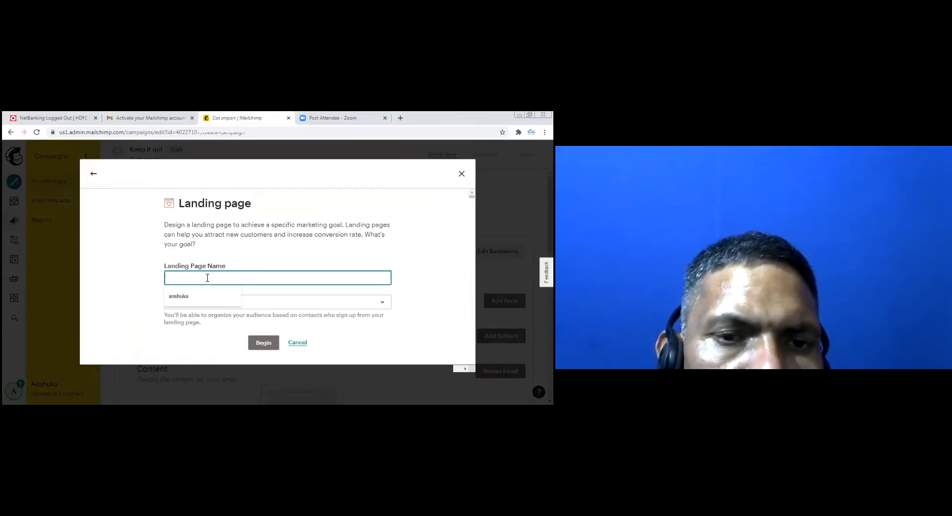
text(Ho)
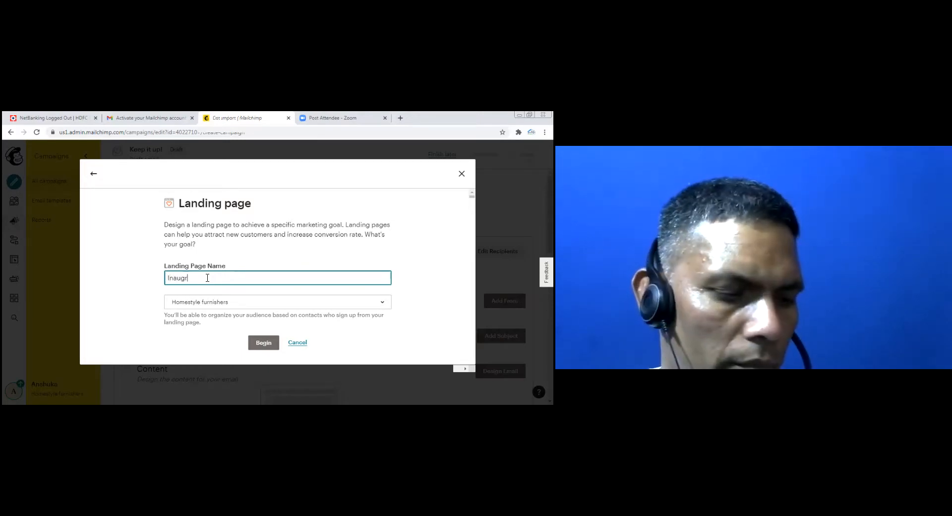
text(l Offers)
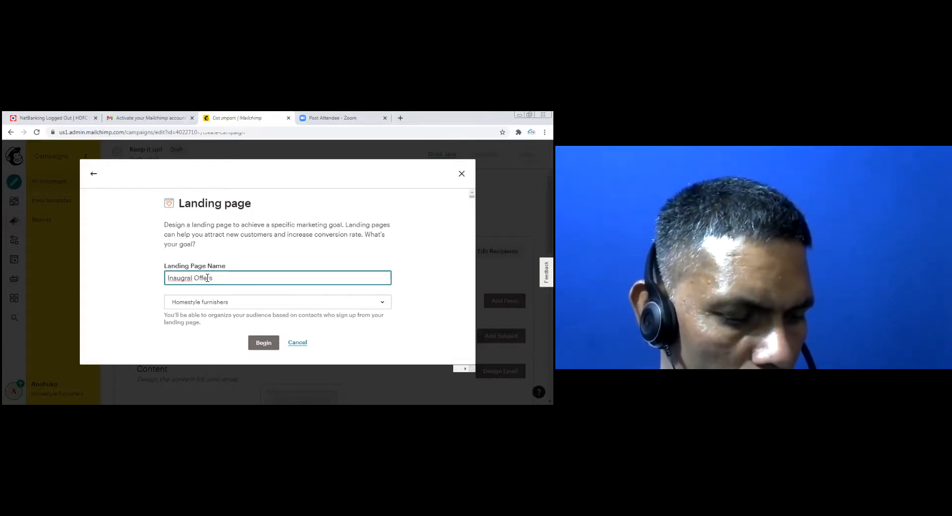
click(246, 303)
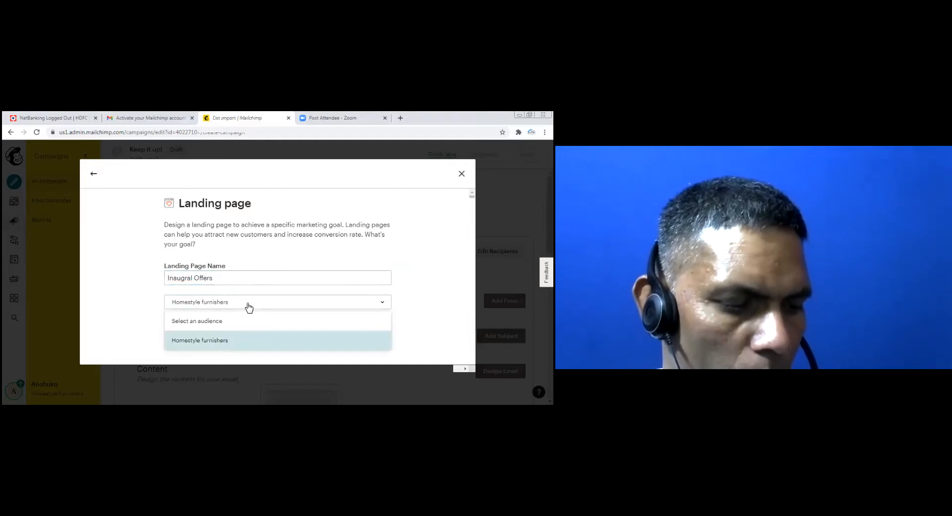
click(249, 308)
click(264, 348)
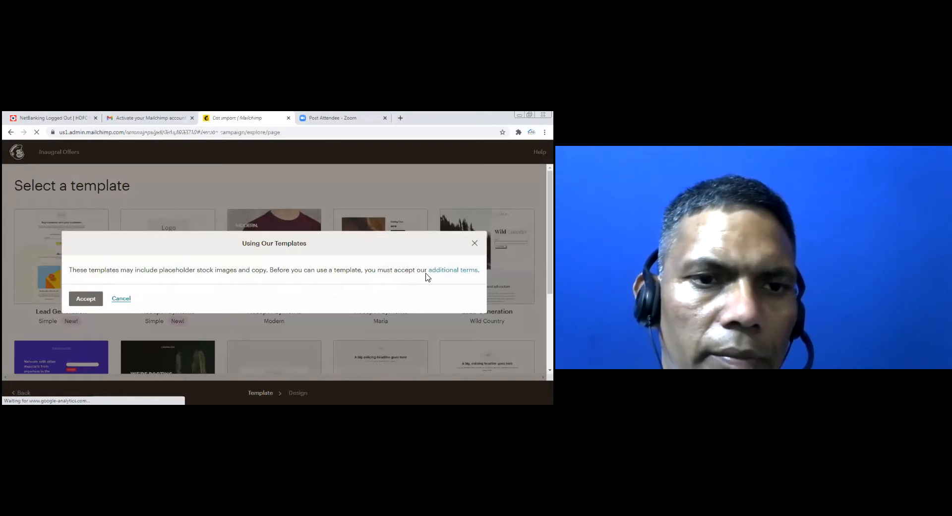
Accept the template terms and build the page on the Lead Generation – Simple template
click(87, 298)
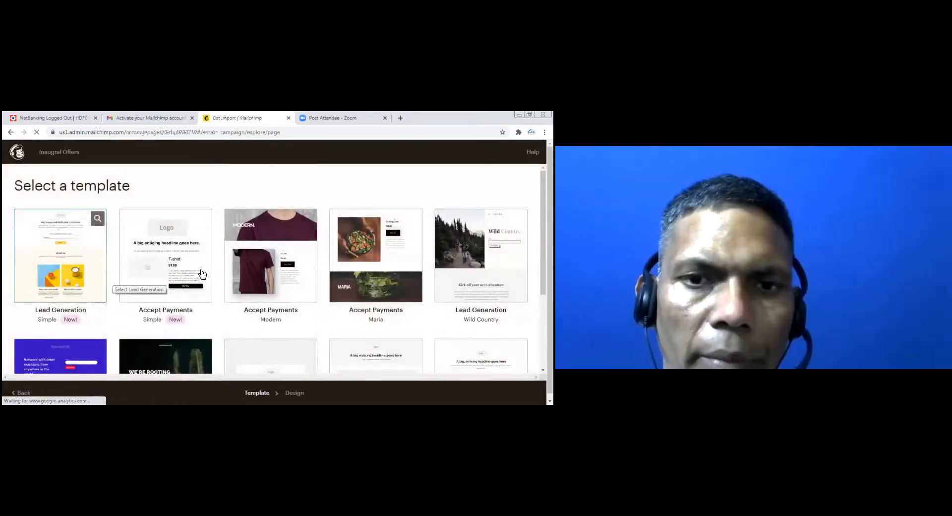
scroll(202, 273, down, 1)
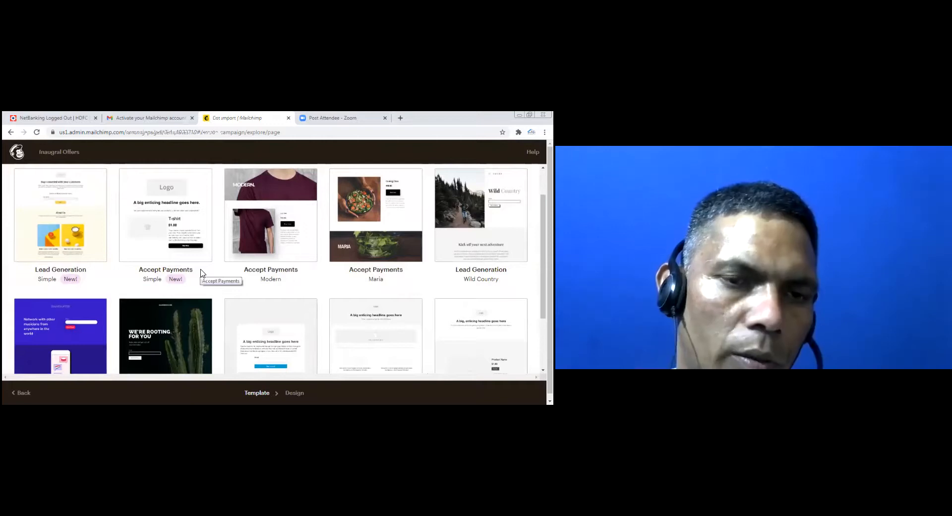
scroll(202, 272, down, 2)
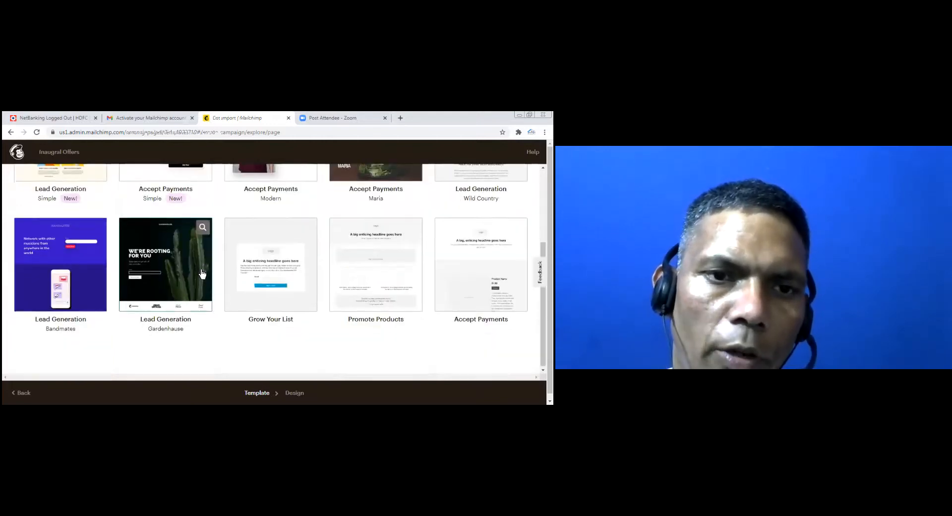
scroll(202, 273, up, 3)
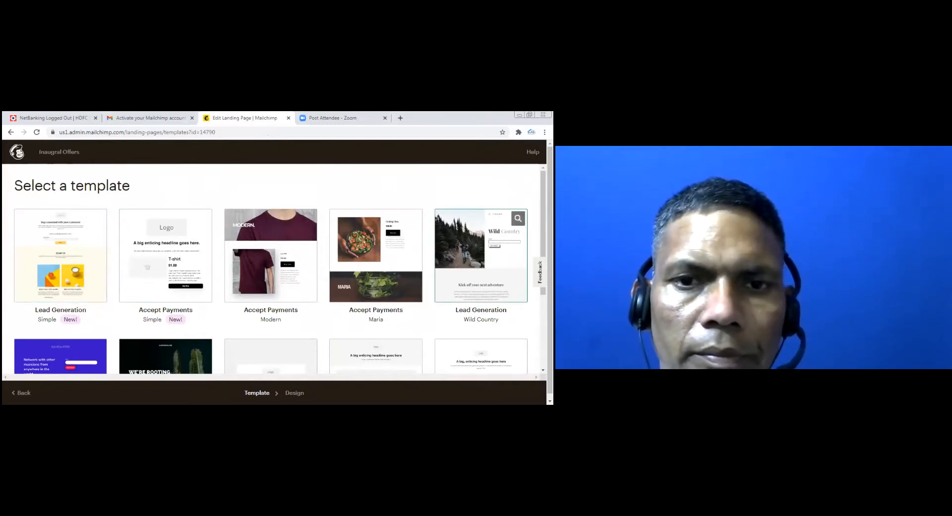
click(99, 257)
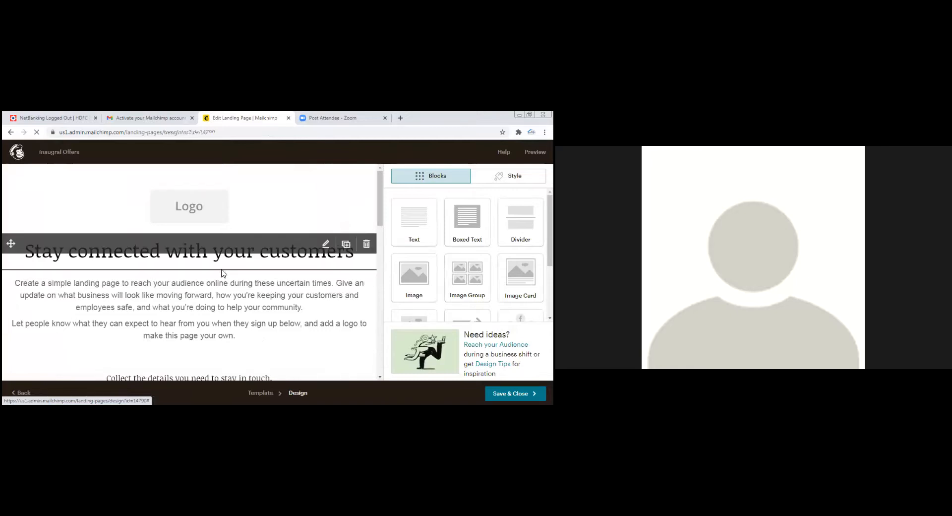
Adjust the logo block's display size and open Replace to pick a new logo in Content Studio
click(174, 213)
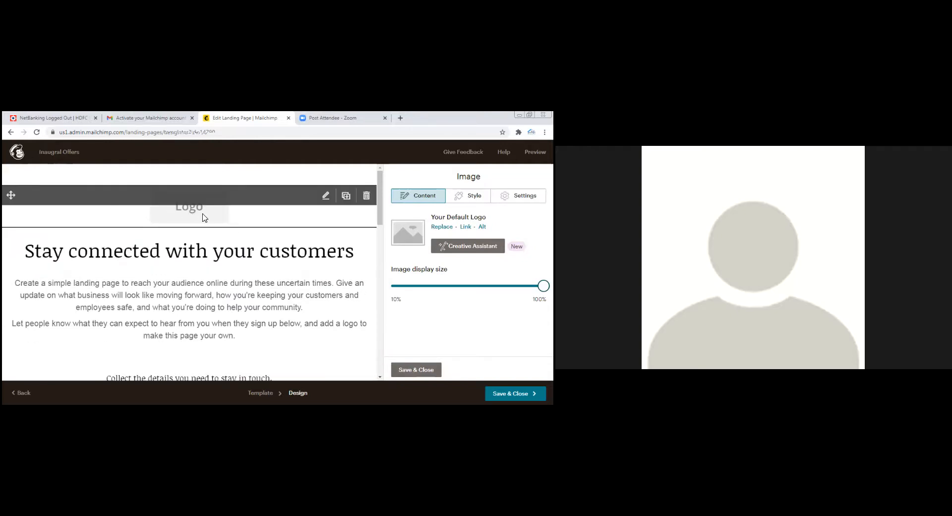
mouse_move(544, 286)
mouse_down()
mouse_move(511, 286)
mouse_move(538, 286)
mouse_up()
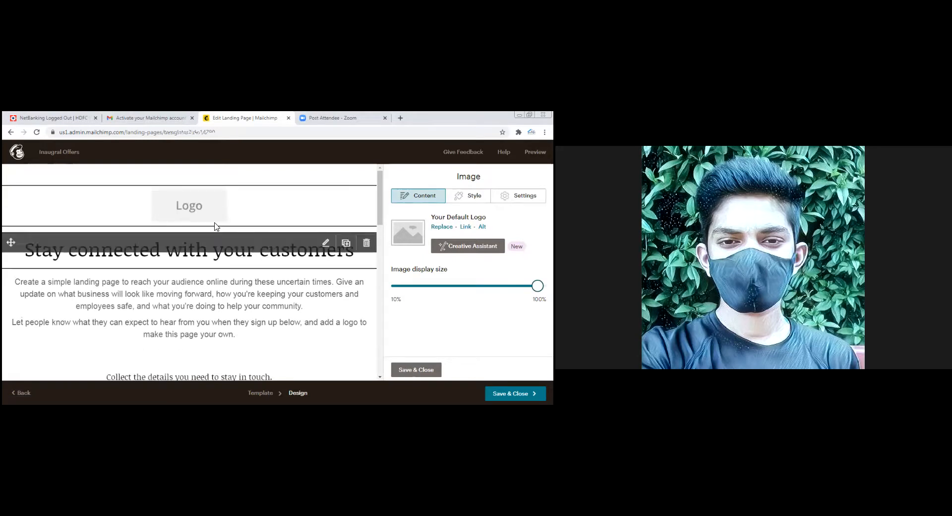
scroll(199, 290, down, 3)
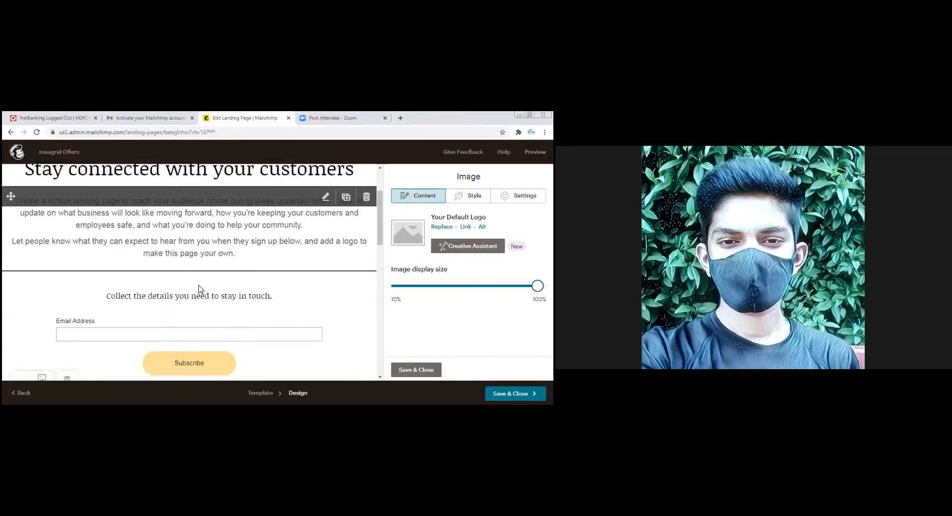
scroll(200, 290, up, 3)
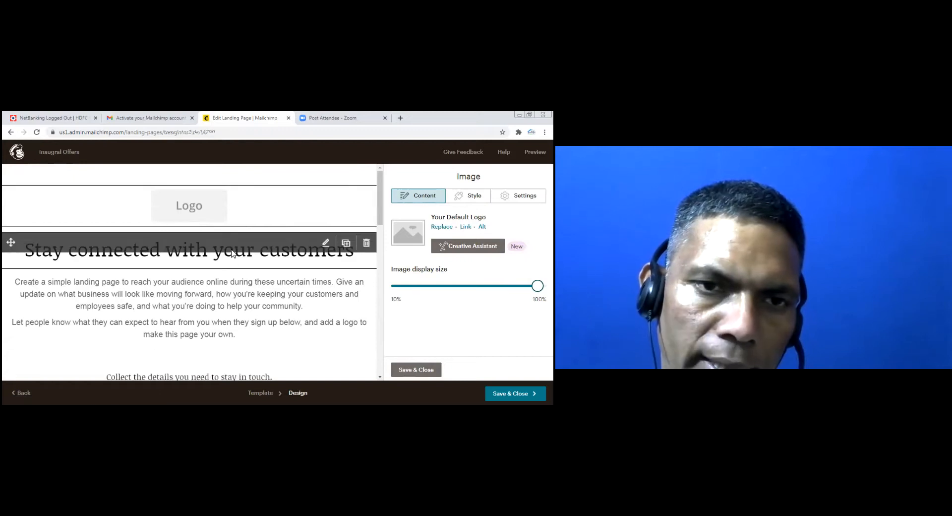
right_click(189, 213)
key(Escape)
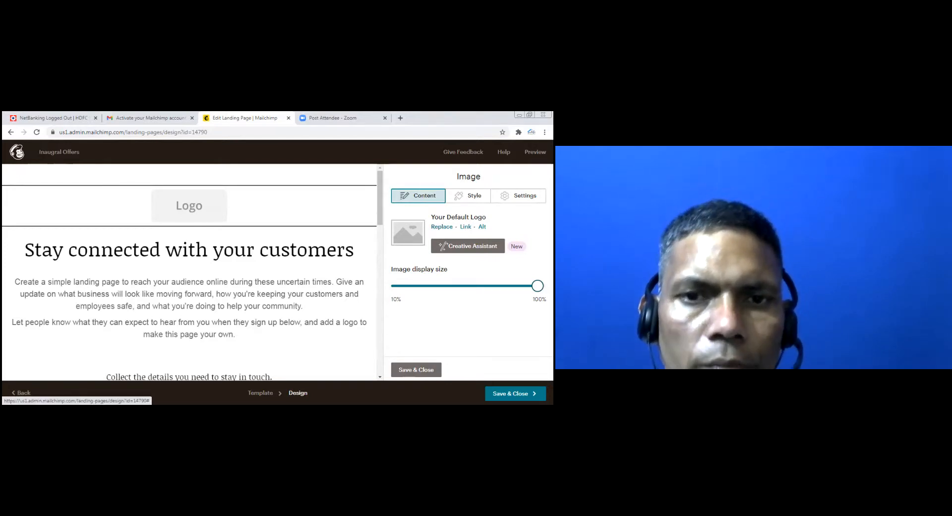
click(441, 227)
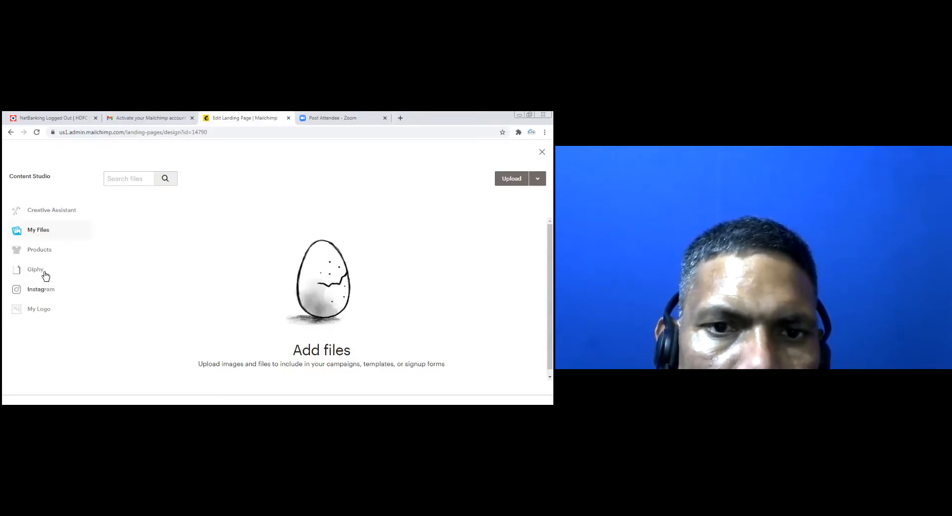
click(512, 178)
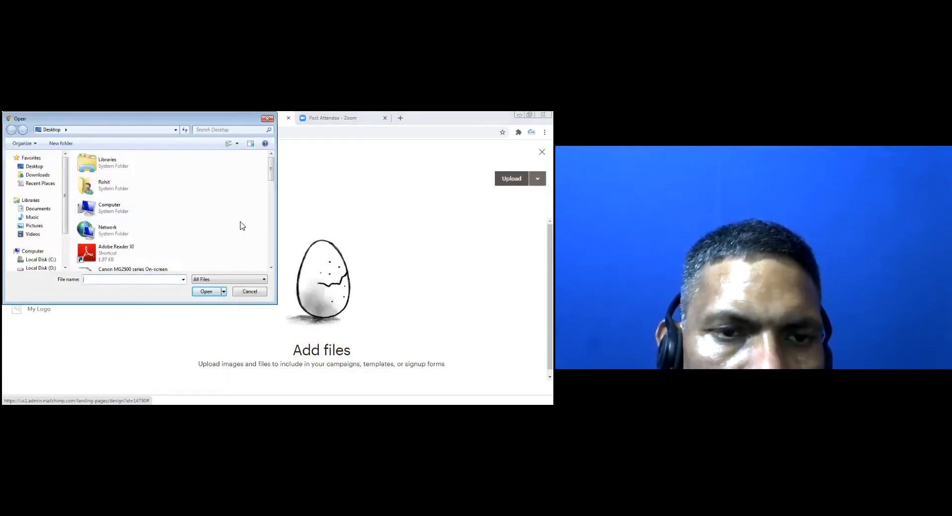
drag(273, 169, 272, 215)
click(43, 268)
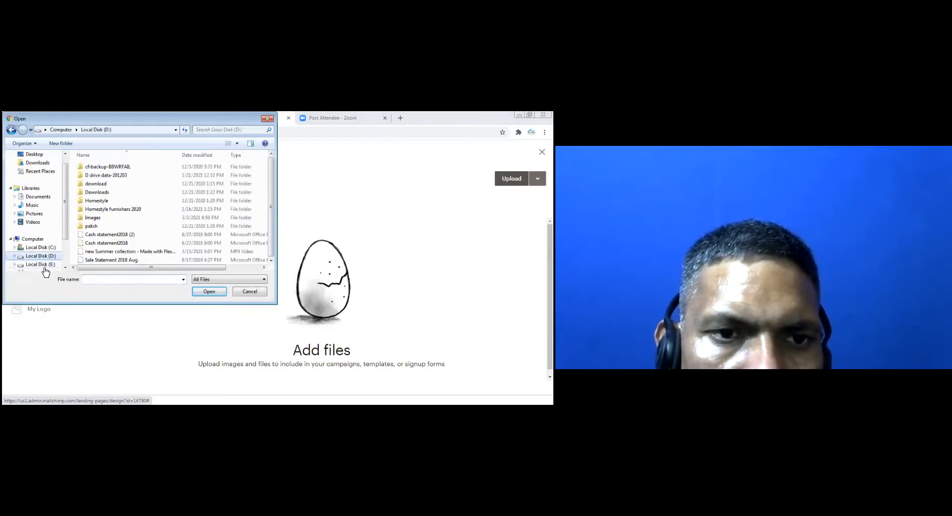
double_click(126, 208)
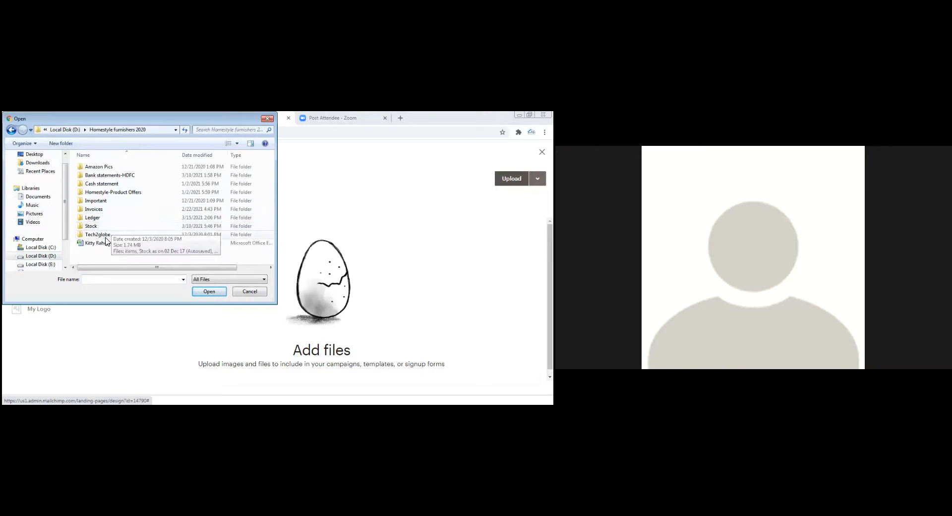
double_click(100, 192)
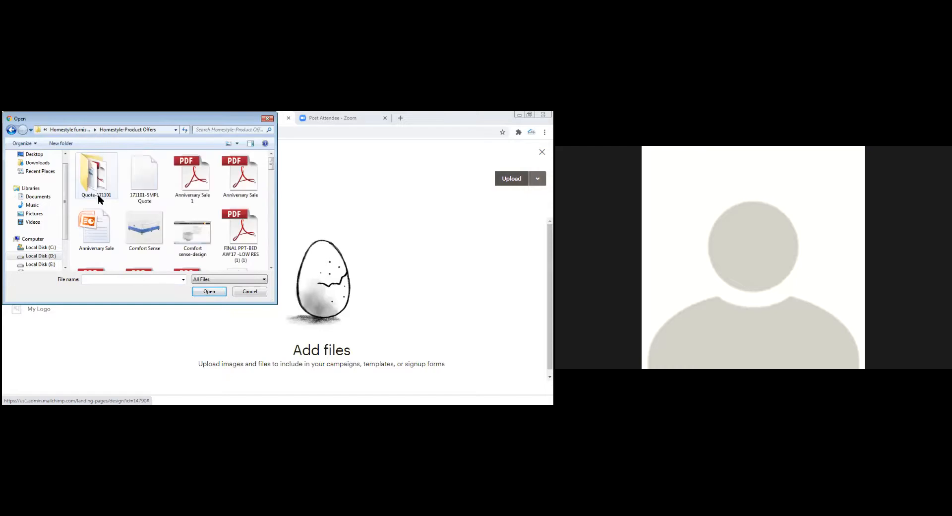
scroll(105, 180, down, 6)
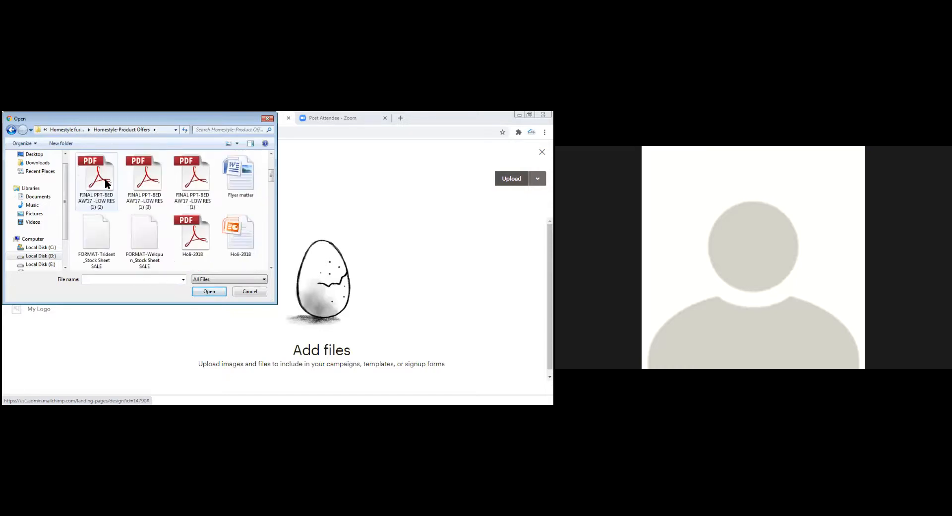
scroll(107, 185, down, 10)
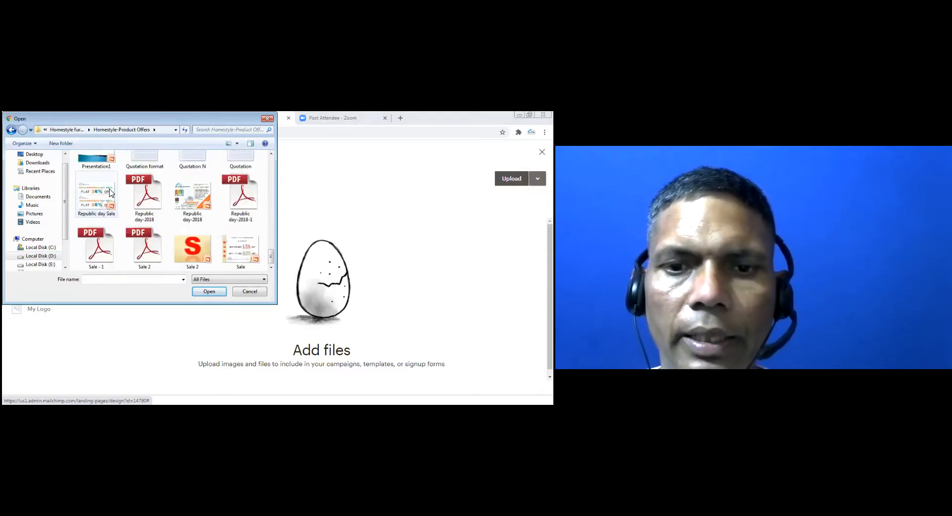
scroll(106, 199, up, 12)
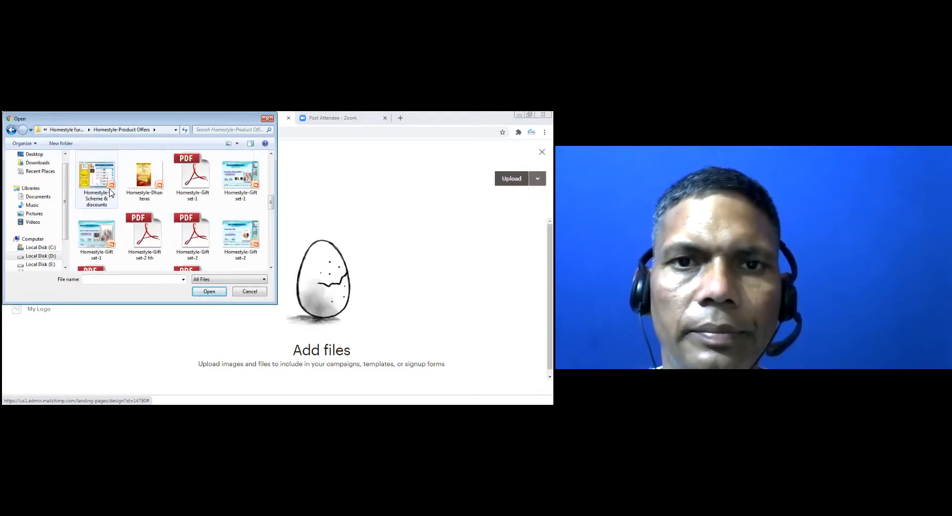
click(39, 255)
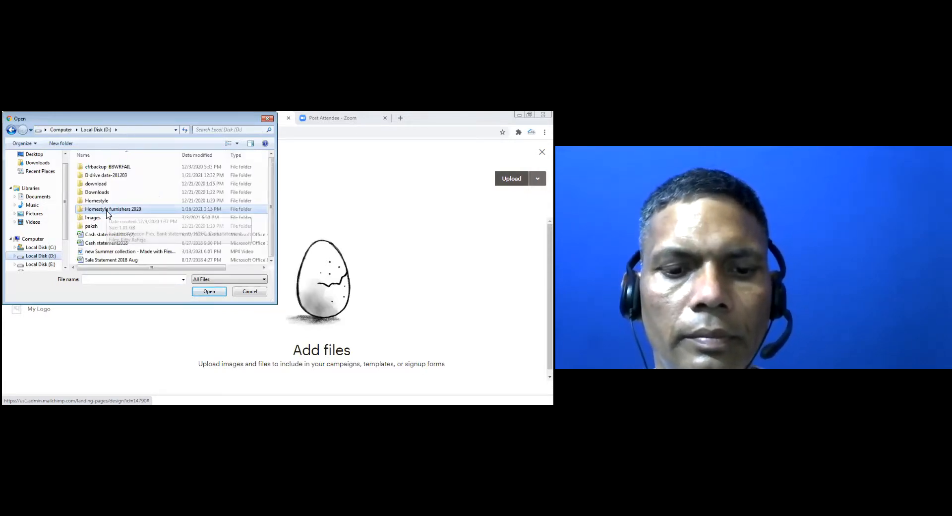
double_click(97, 217)
double_click(94, 184)
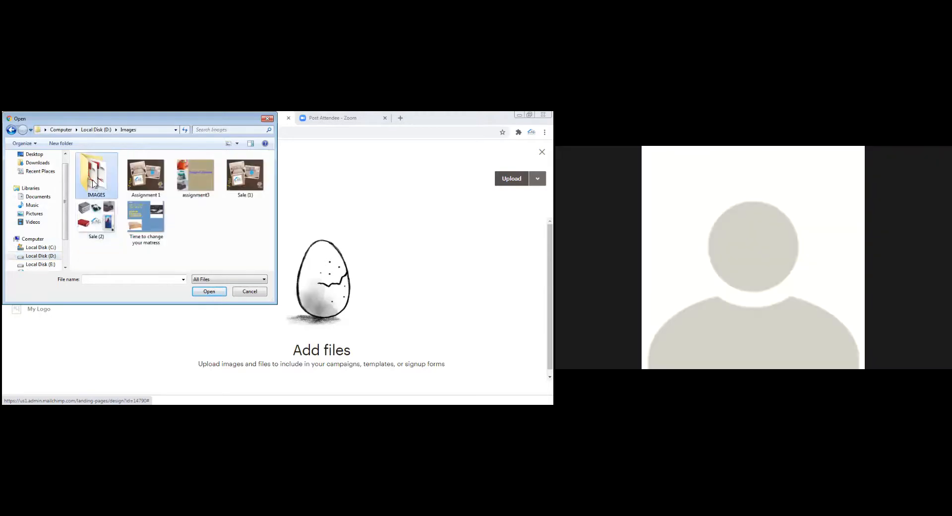
scroll(109, 208, down, 5)
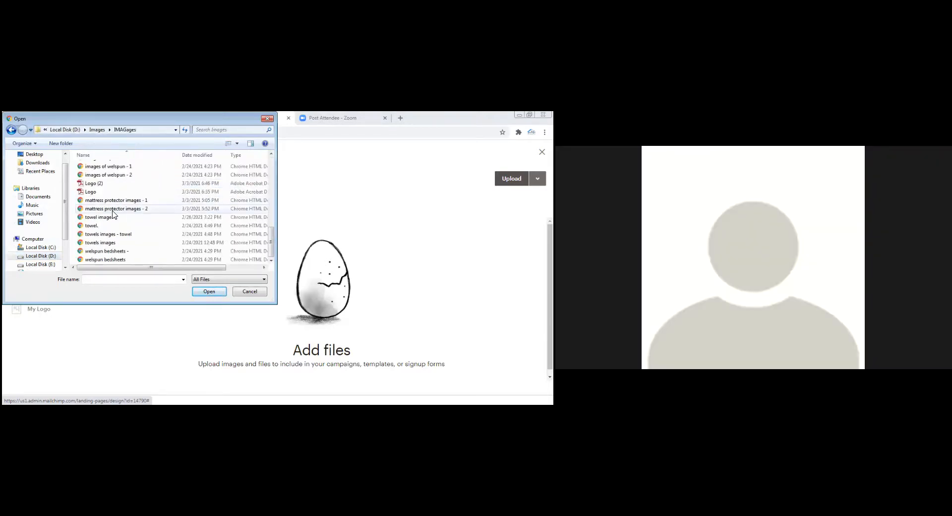
click(87, 184)
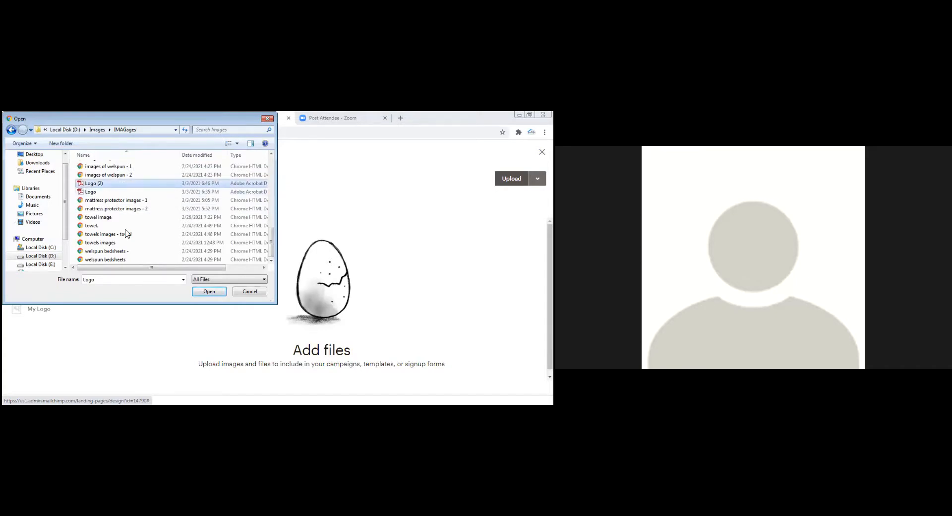
click(207, 293)
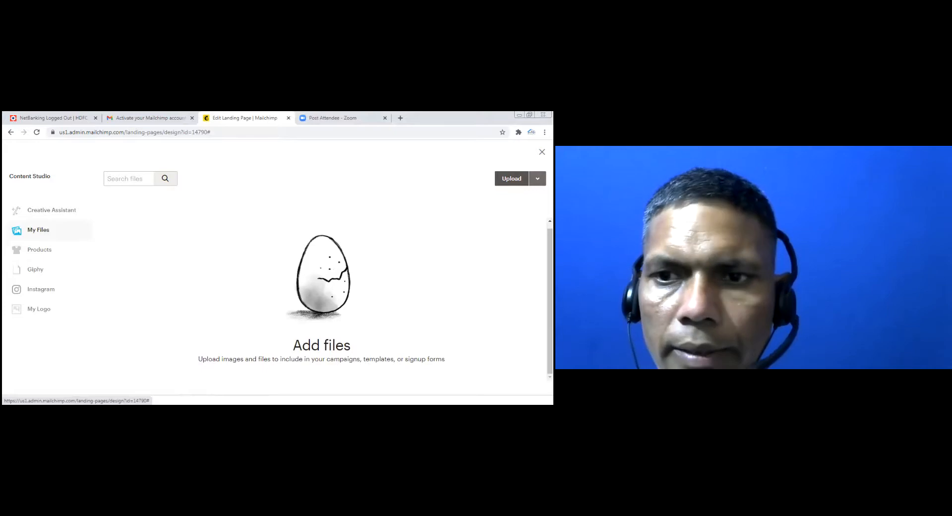
Upload the Logo file from the computer
click(511, 178)
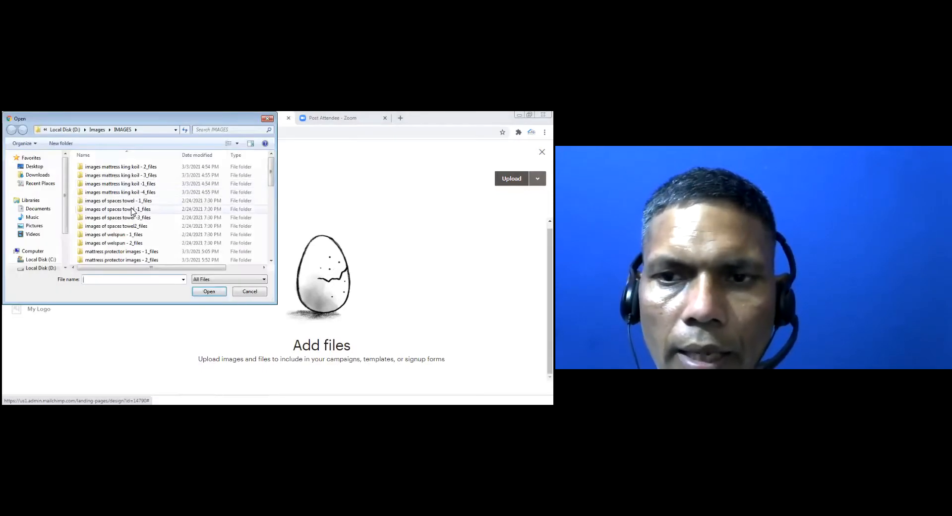
scroll(273, 260, down, 8)
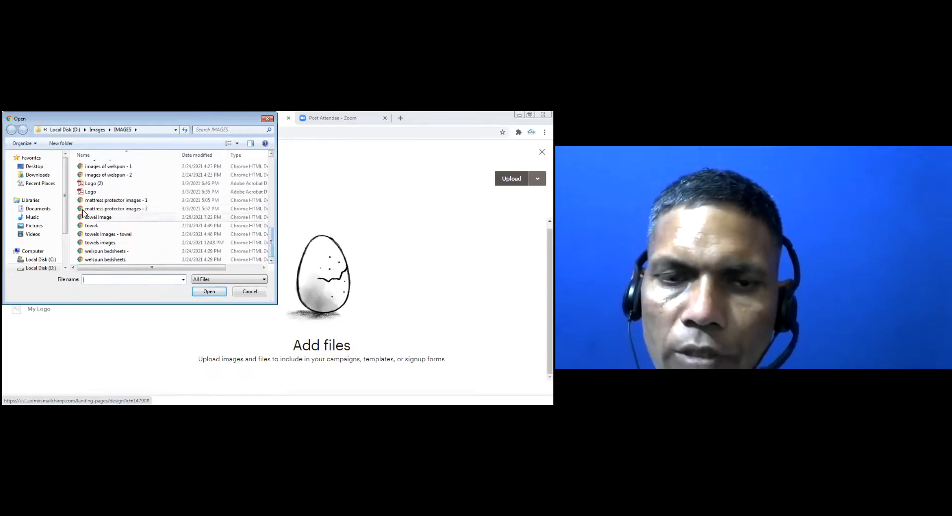
click(89, 192)
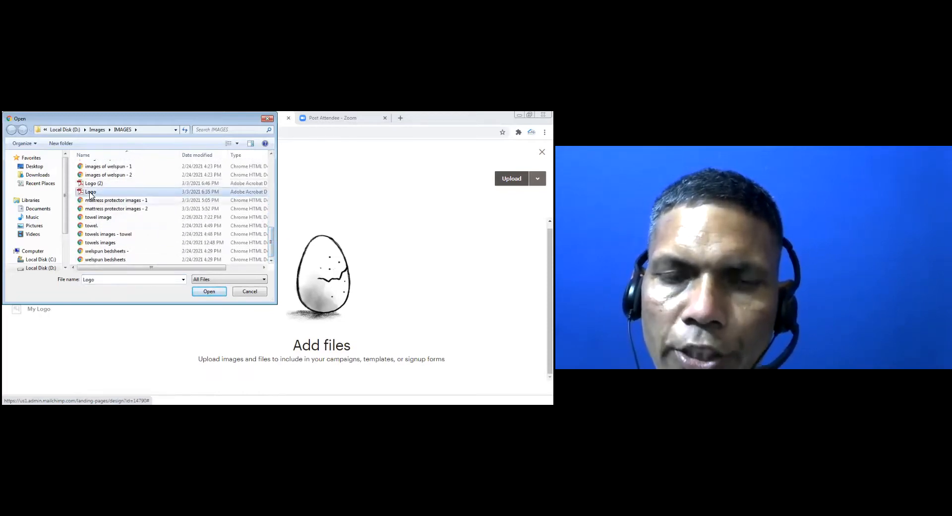
click(205, 293)
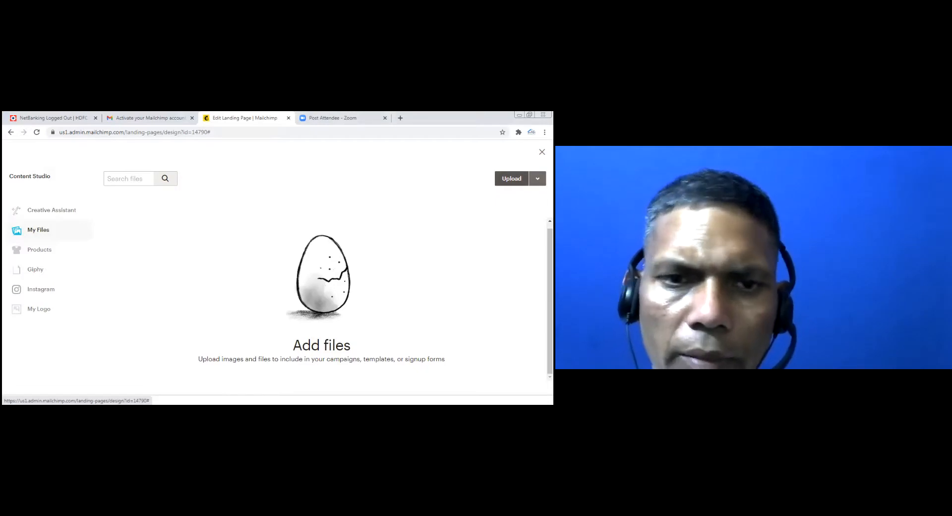
Upload Assignment 1 from the Images folder on drive D as the page image
click(512, 179)
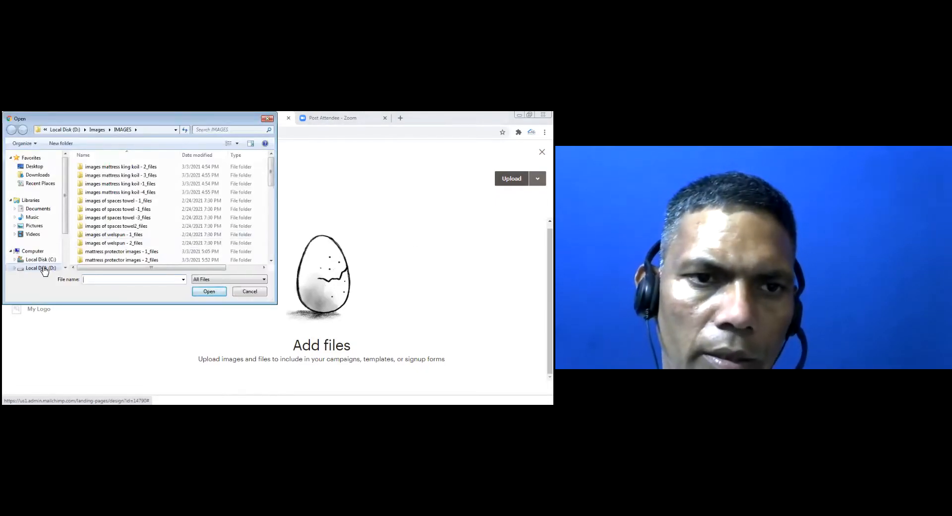
scroll(149, 246, down, 5)
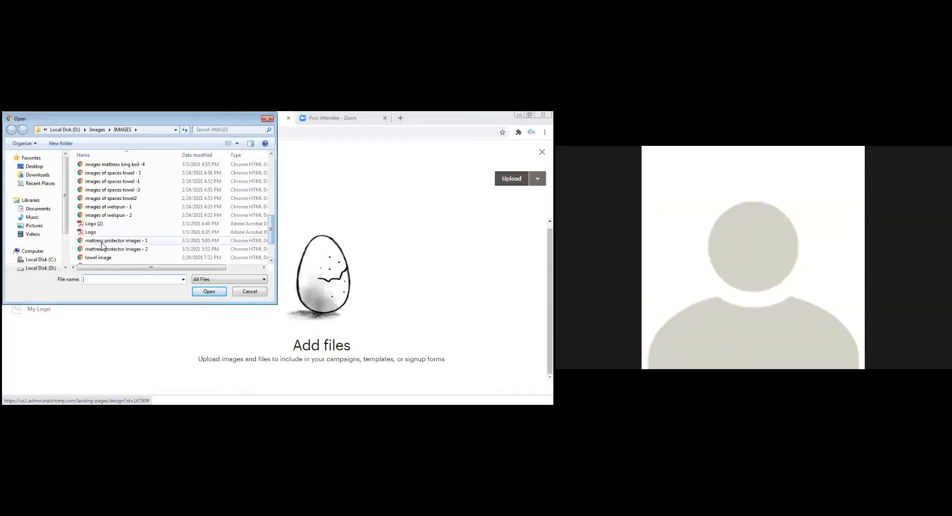
drag(268, 225, 278, 170)
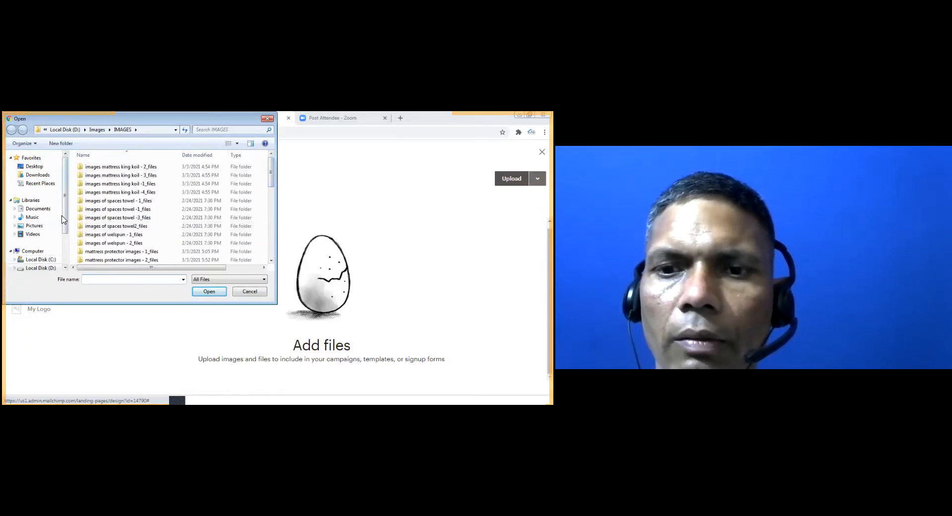
drag(63, 220, 64, 237)
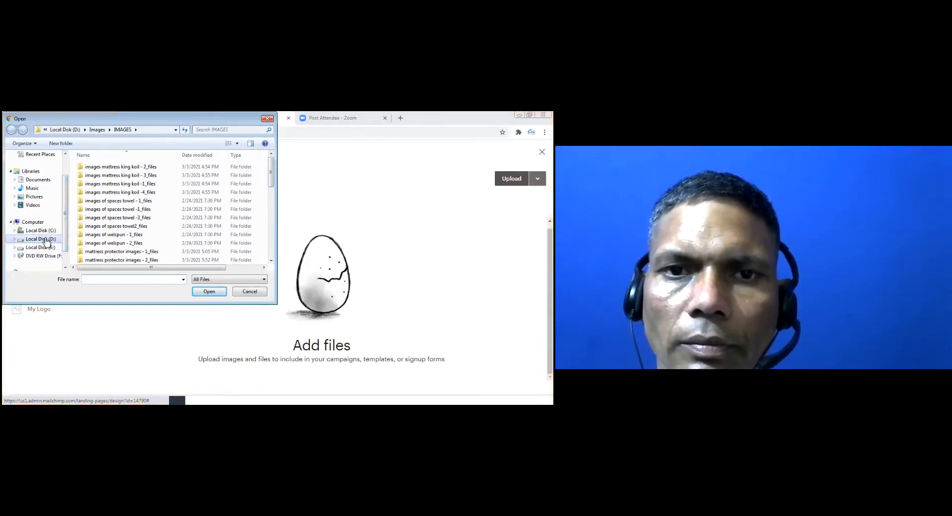
click(47, 240)
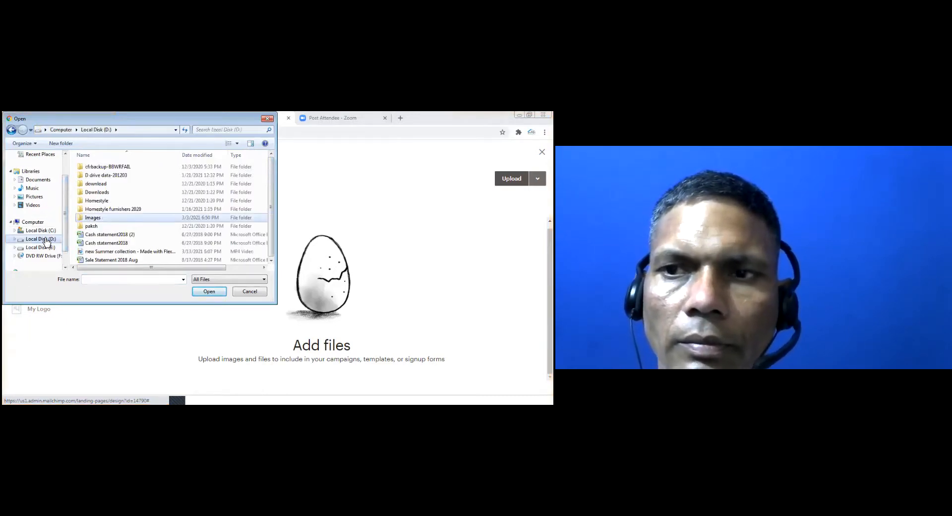
double_click(95, 219)
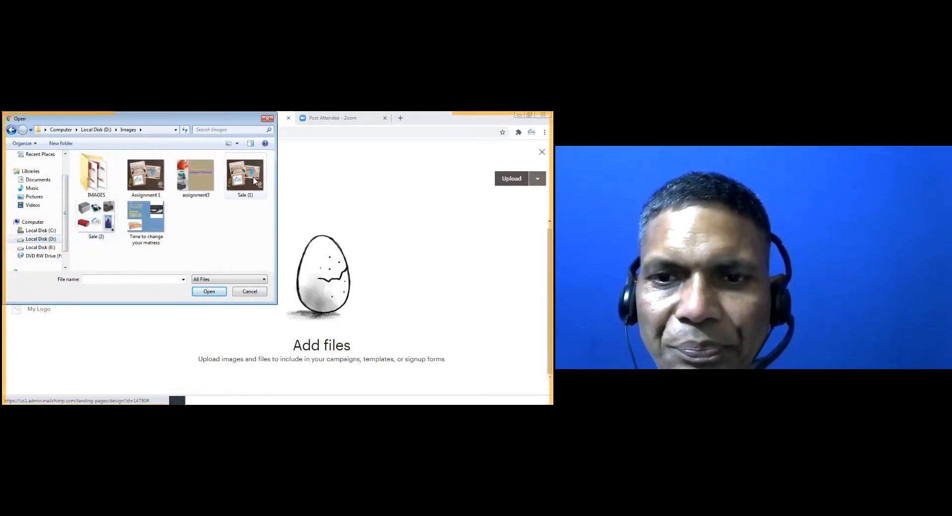
click(152, 185)
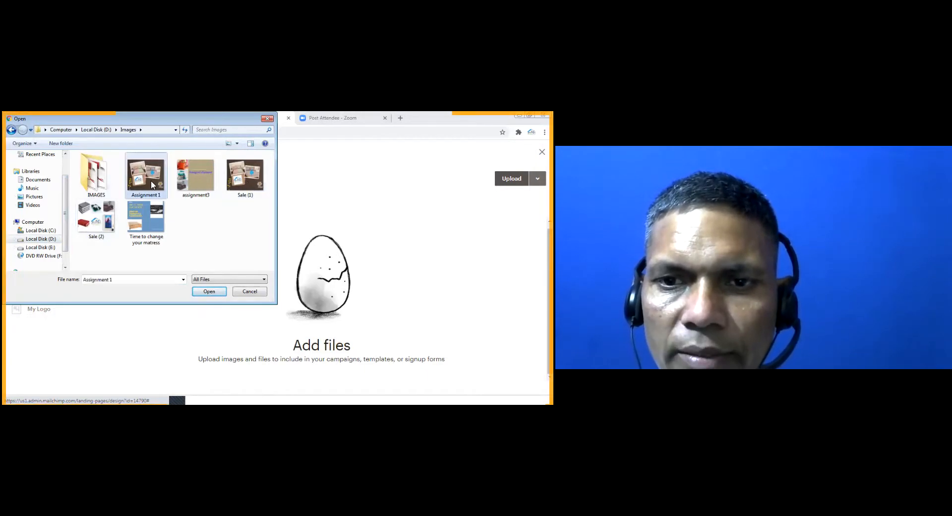
click(205, 292)
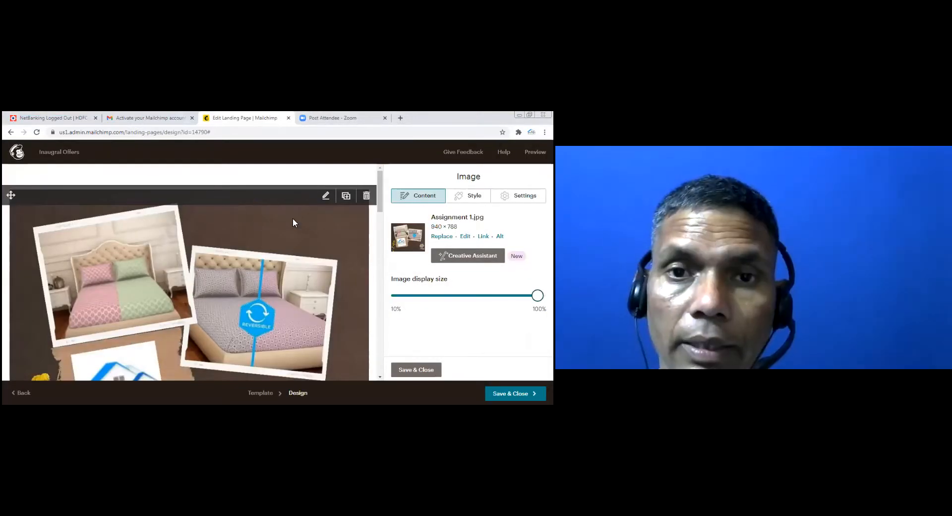
Shrink the Assignment 1 banner with the Image display size slider
scroll(334, 260, down, 5)
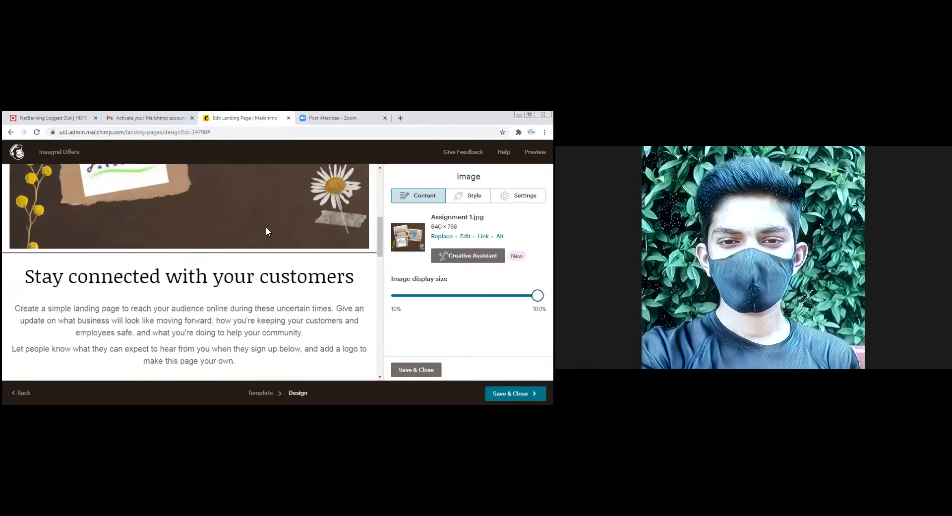
scroll(286, 230, up, 3)
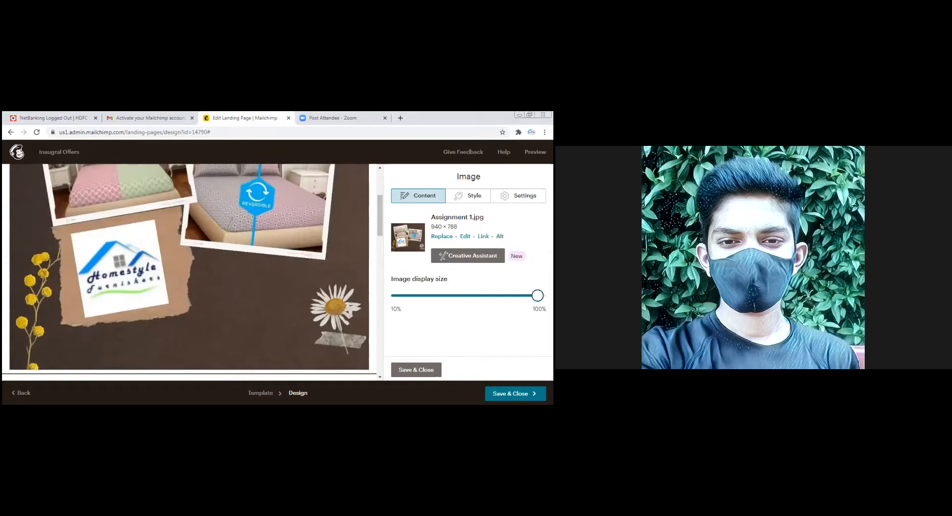
drag(538, 295, 412, 301)
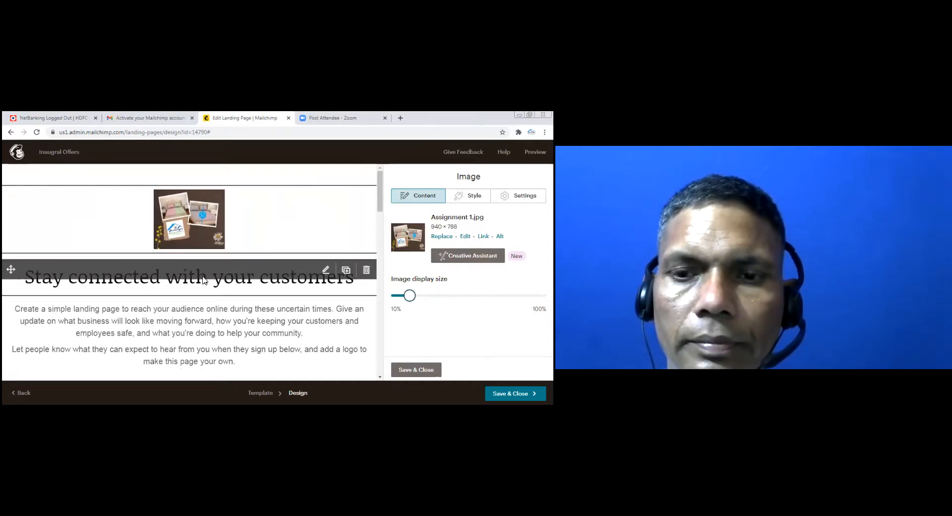
Select the signup form block to show its available fields
scroll(198, 314, down, 3)
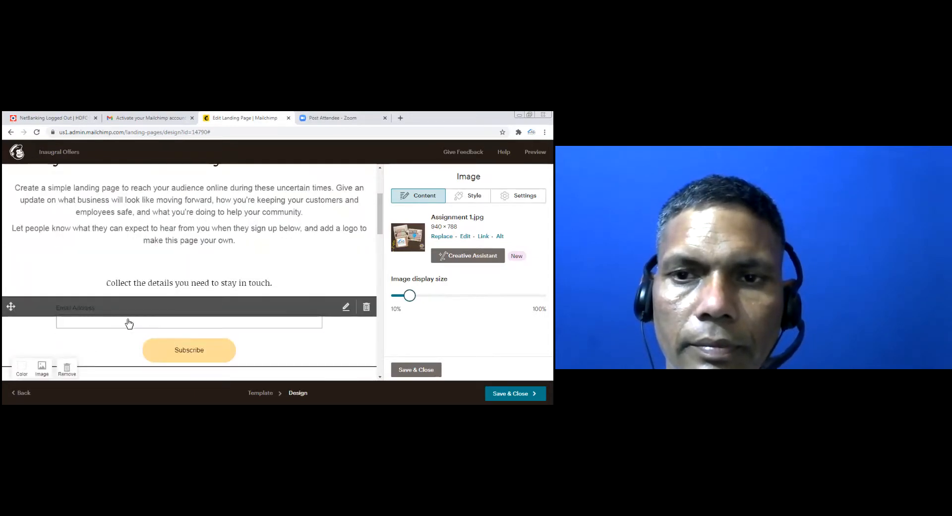
click(160, 324)
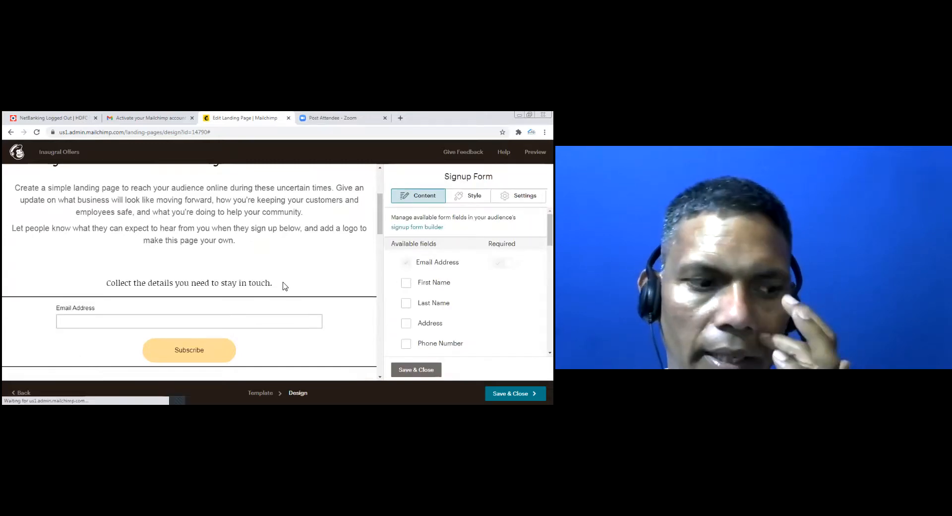
scroll(203, 295, up, 3)
scroll(203, 297, down, 1)
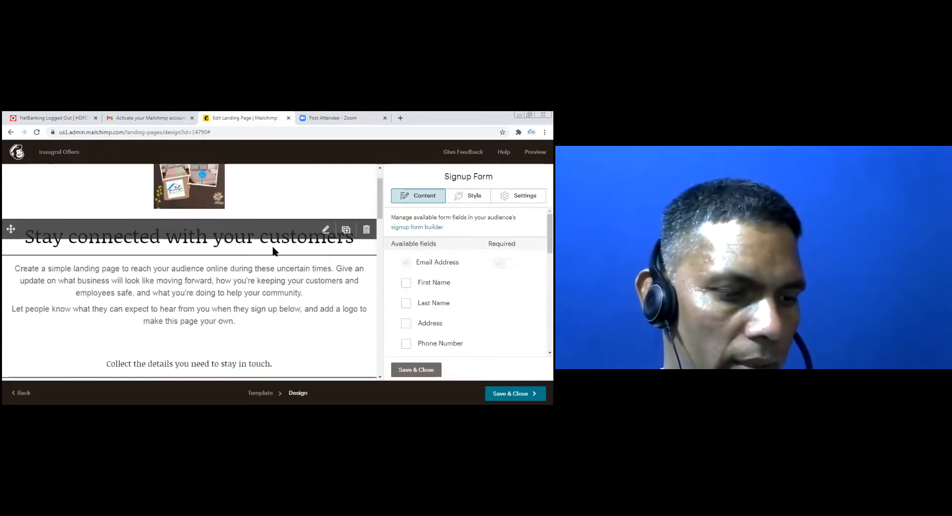
Replace 'Stay connected with your customers' with 'Inaugral Offers' in bold italic
click(233, 245)
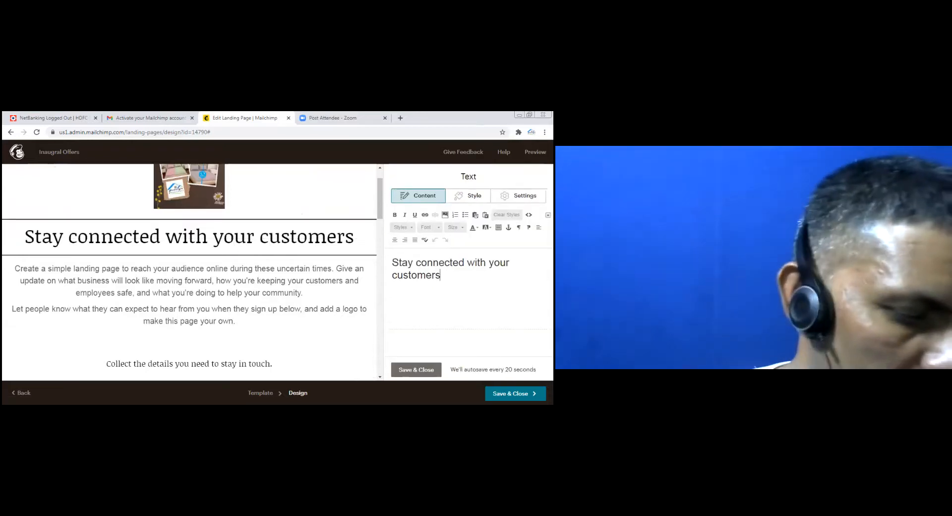
drag(442, 276, 395, 262)
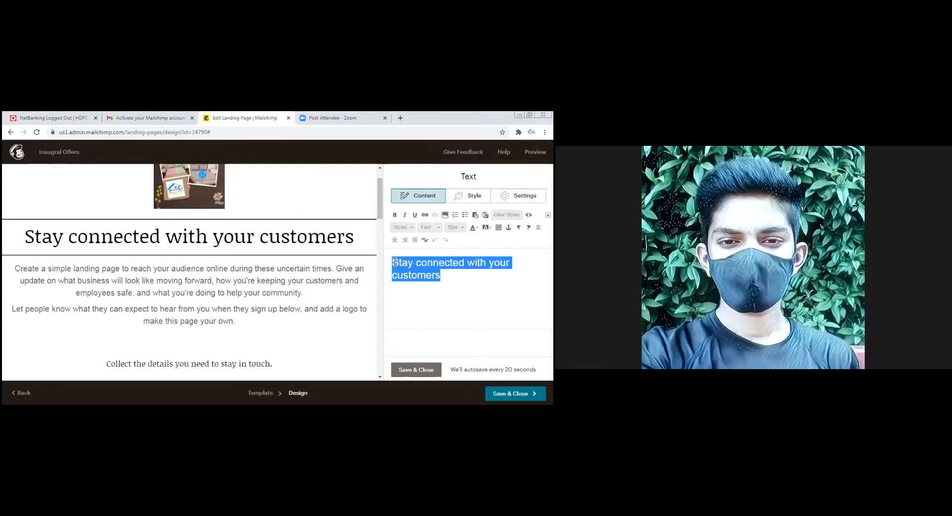
key(BackSpace)
text(In)
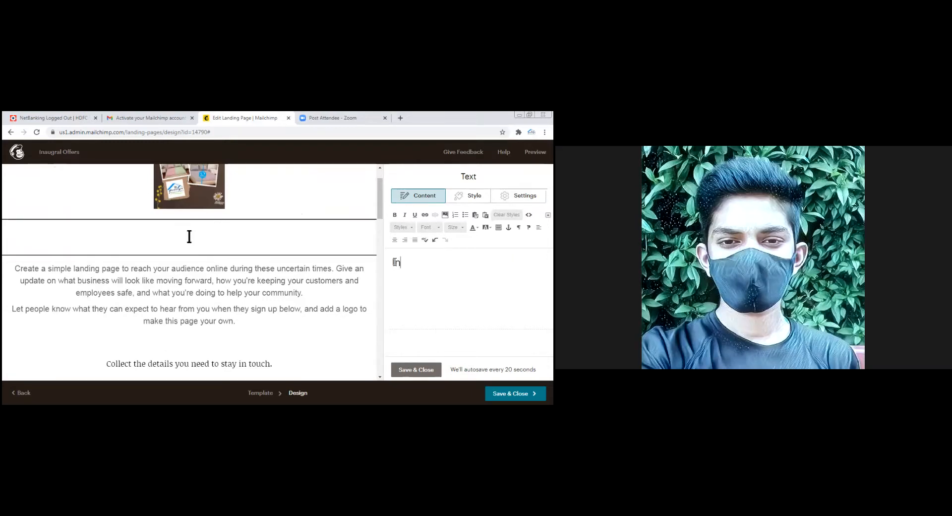
text(augral)
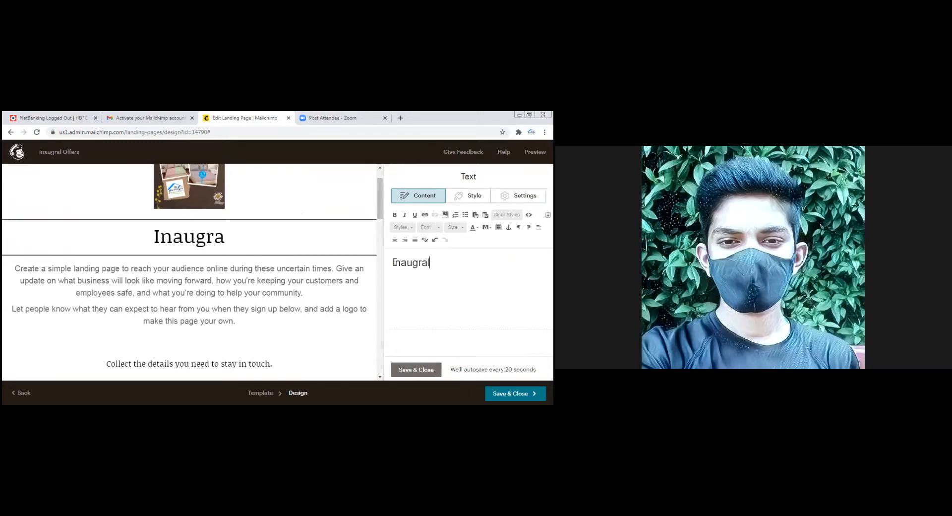
text(Offers)
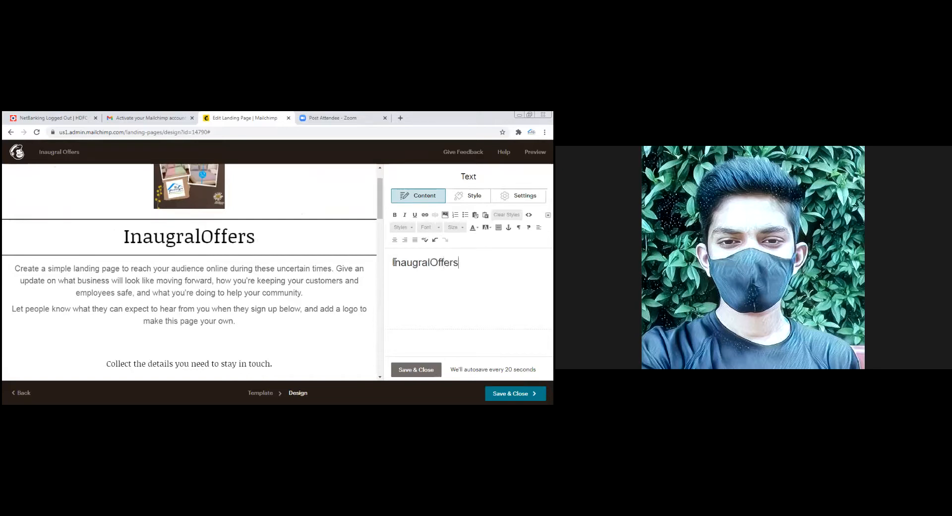
mouse_move(198, 221)
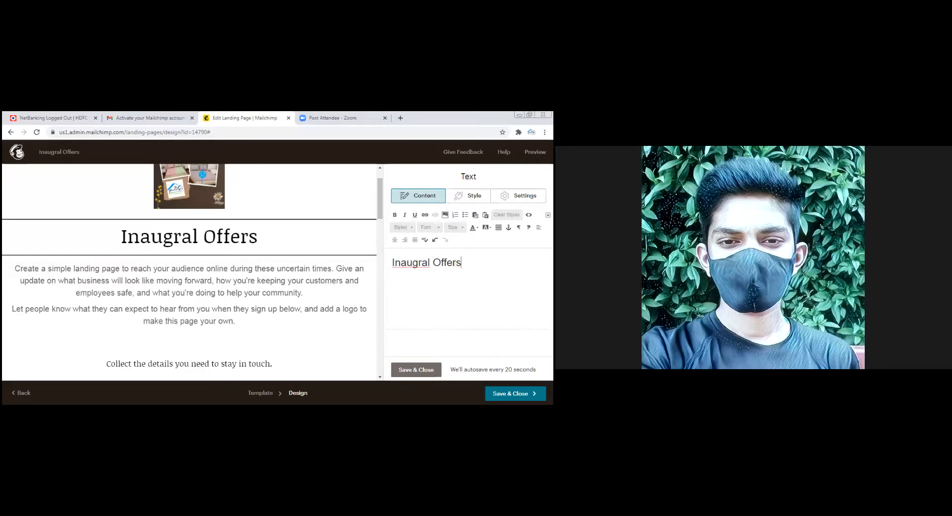
drag(462, 262, 392, 262)
click(395, 216)
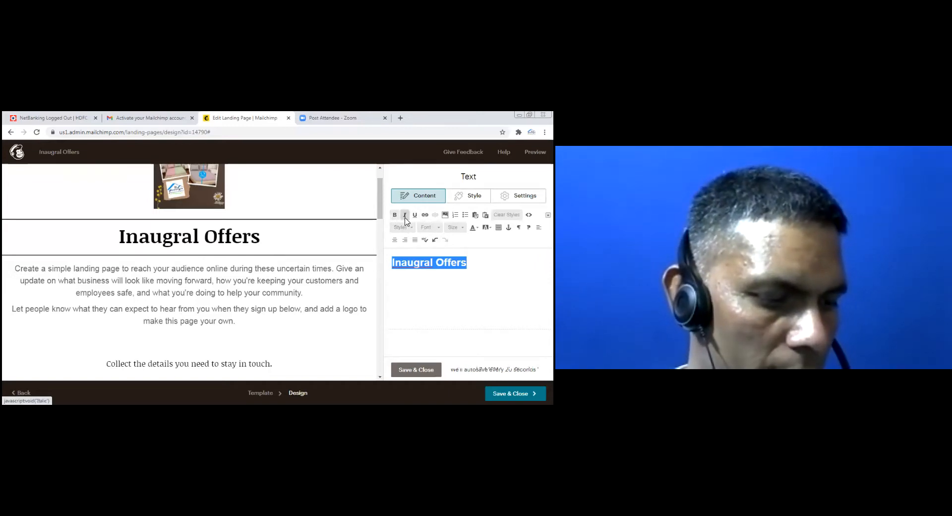
click(405, 218)
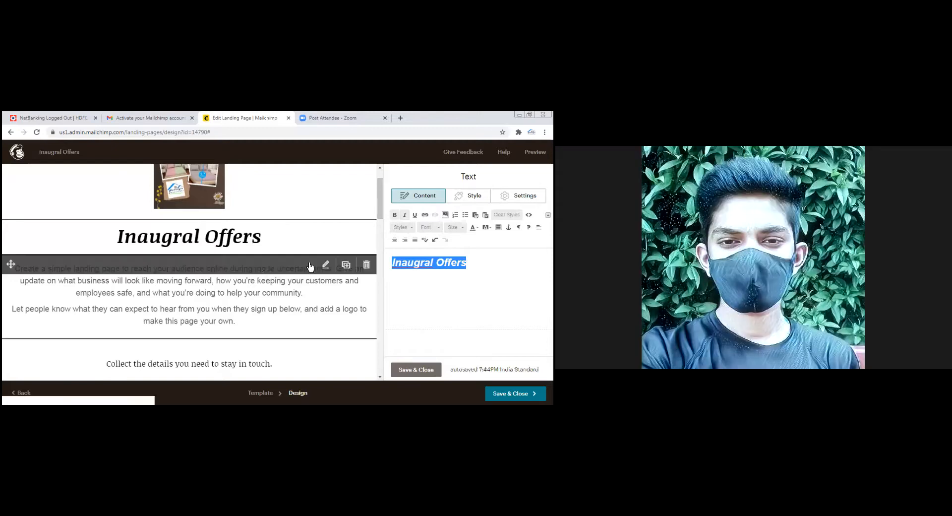
Replace the placeholder paragraphs with 'Homestyle Furnishers is leading matress and home furnishings store.'
click(273, 298)
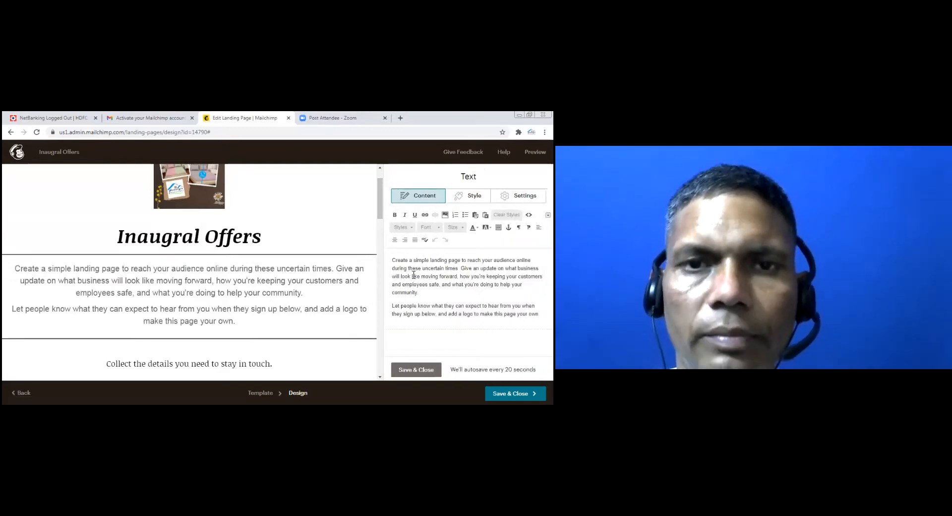
drag(394, 261, 539, 314)
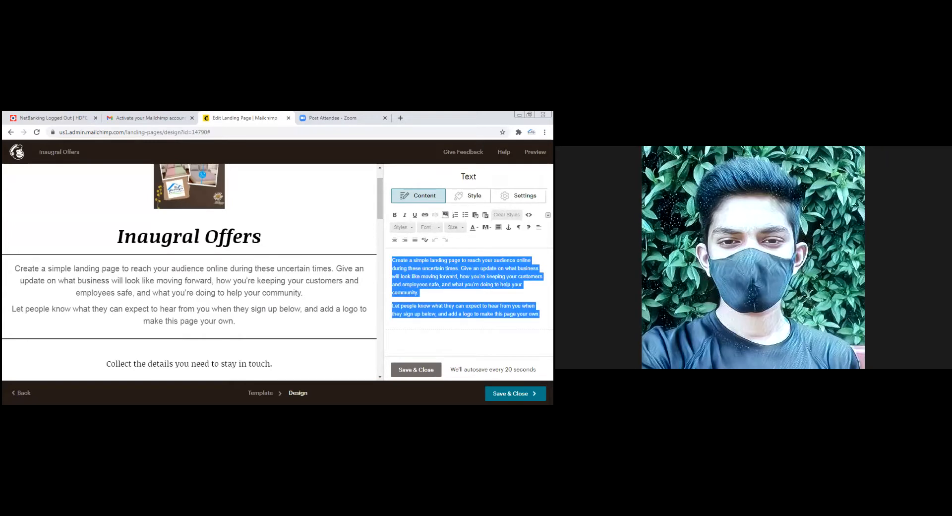
key(BackSpace)
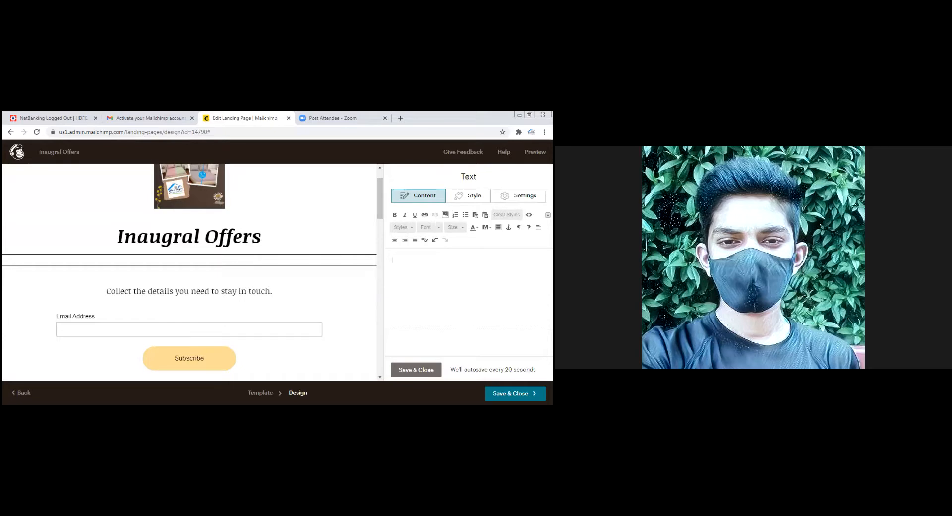
text(Homesty)
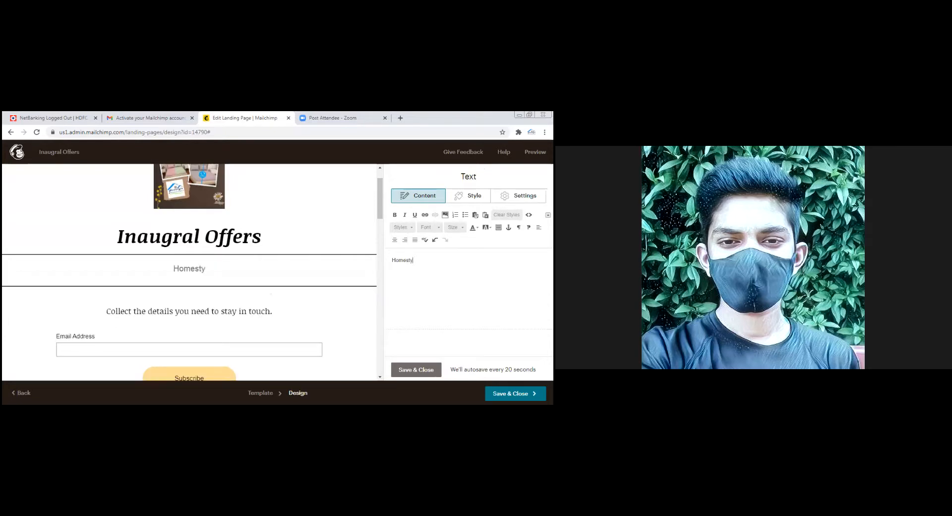
text(le Furnish)
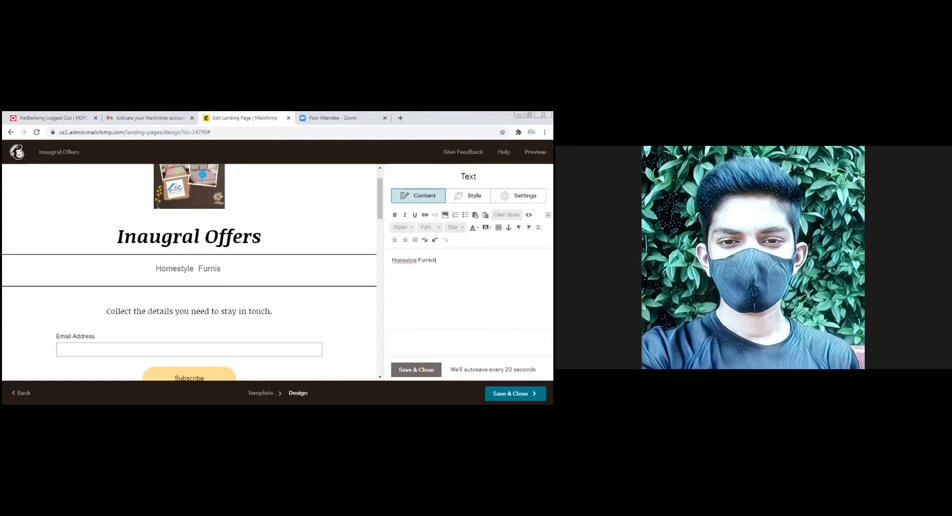
text(ers is leading)
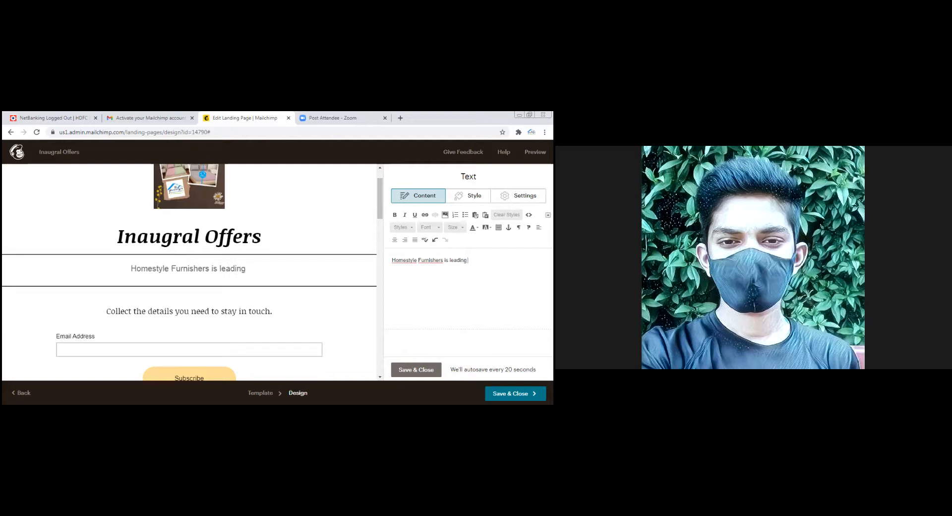
text( matere)
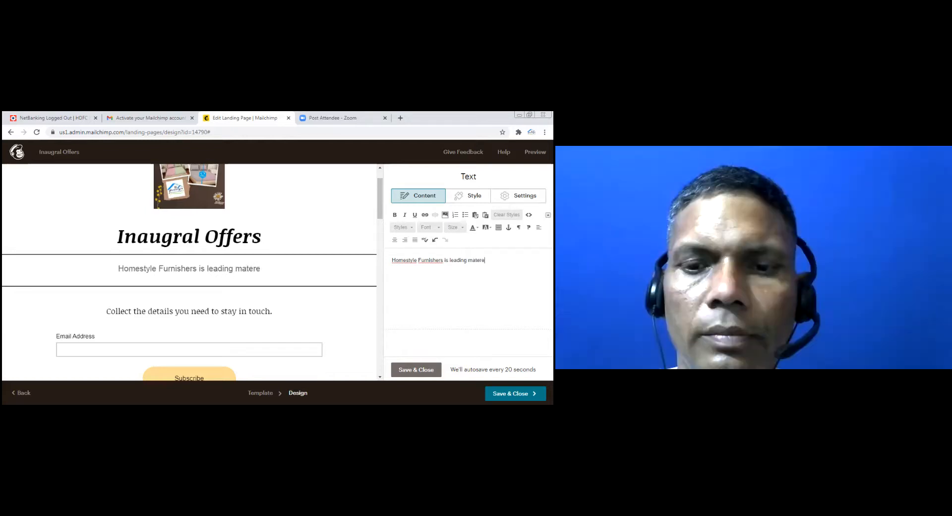
key(BackSpace)
key(BackSpace)
key(BackSpace)
text(ress)
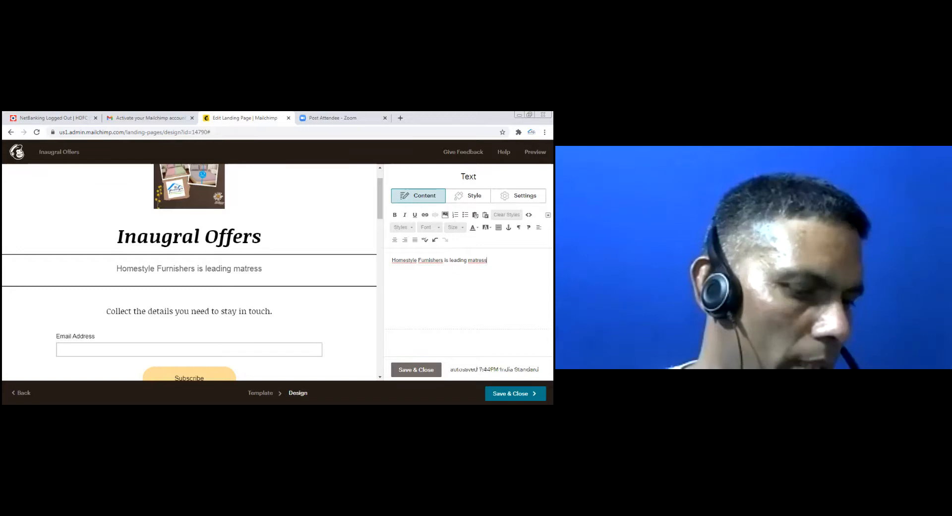
text(and)
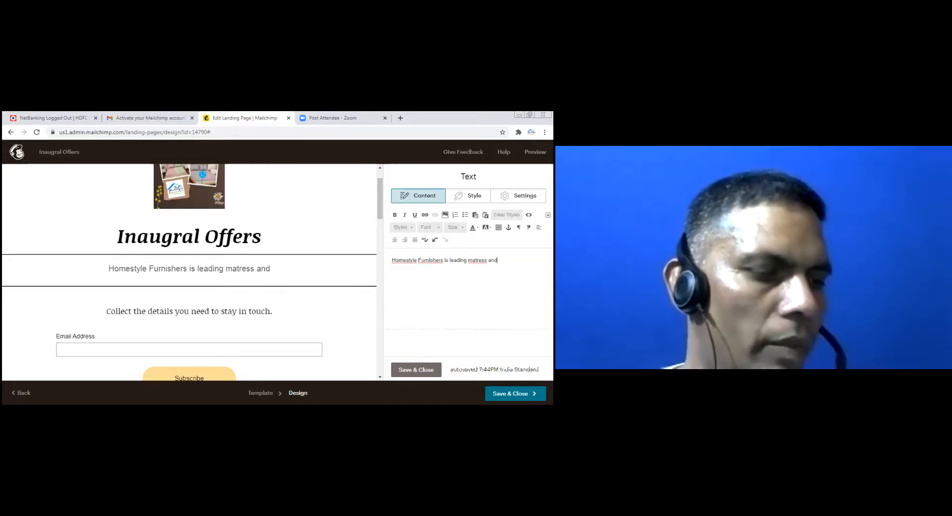
text( H)
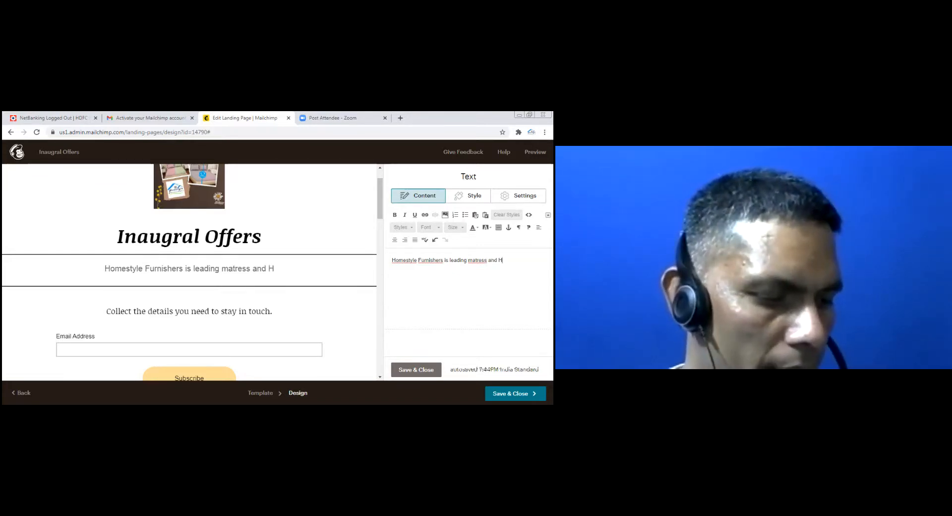
key(BackSpace)
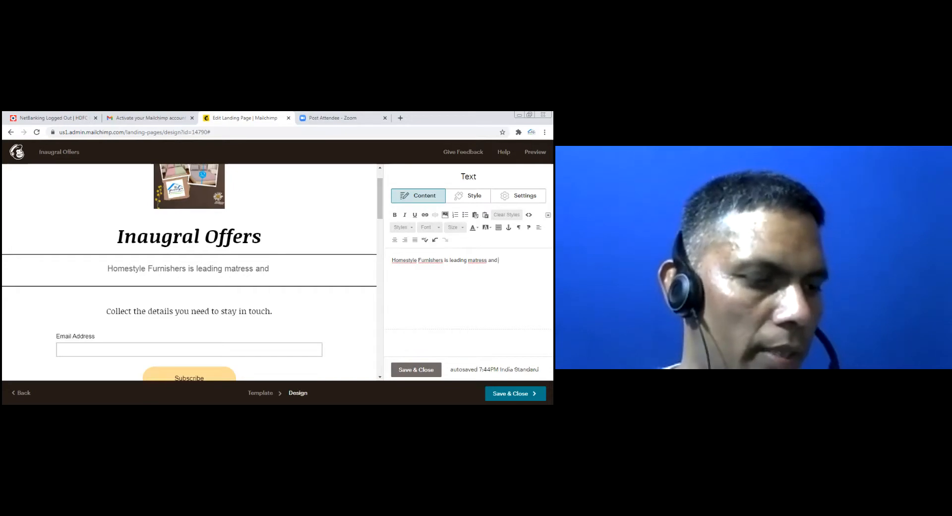
text(home furnishings)
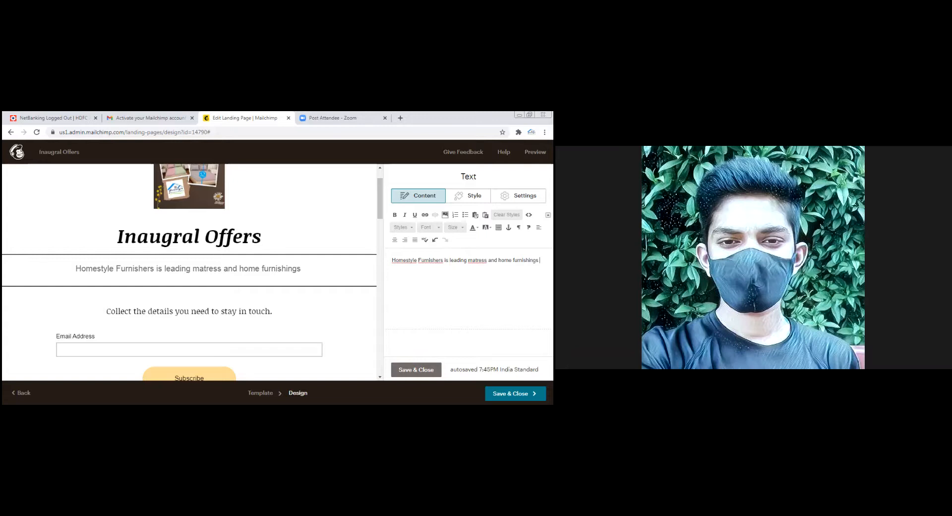
text(st)
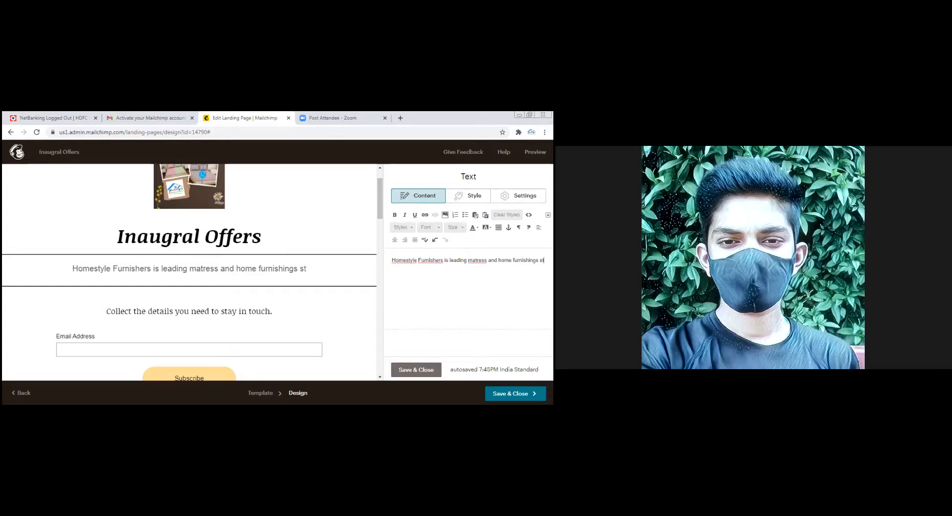
text(ore.)
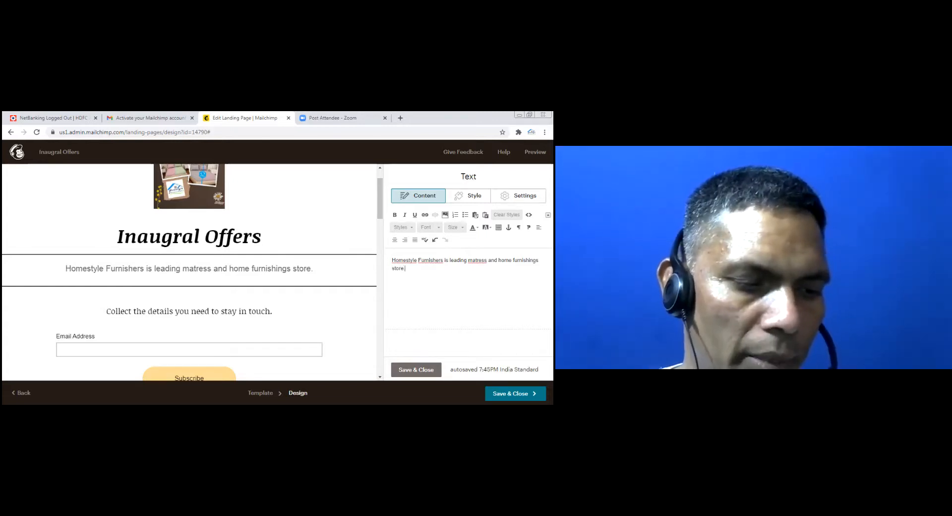
scroll(151, 328, down, 1)
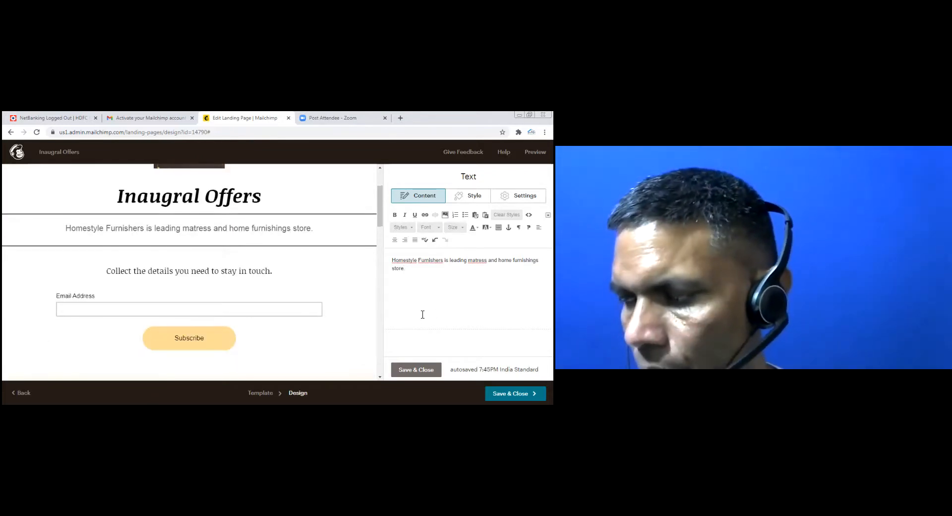
Add First Name, Address, Phone Number and Birthday fields to the signup form
click(270, 318)
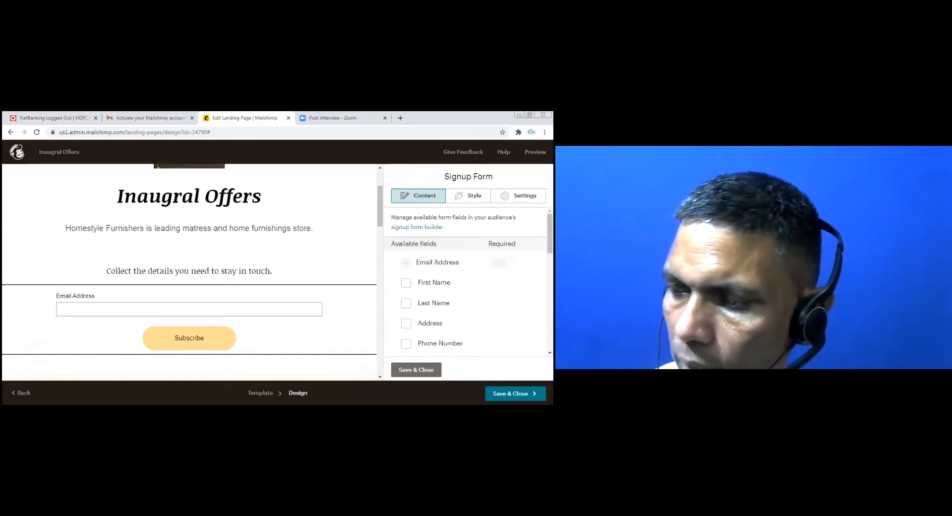
click(406, 284)
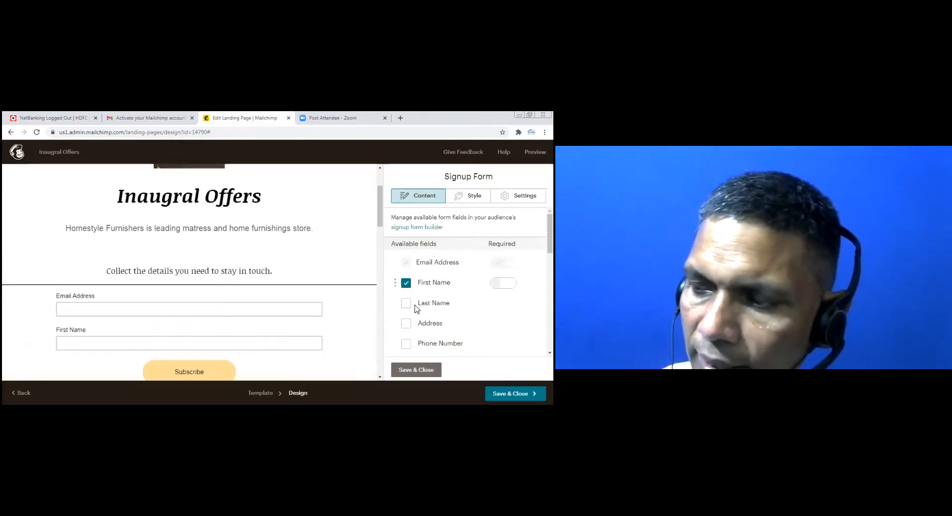
scroll(414, 300, down, 1)
scroll(409, 277, down, 1)
scroll(409, 256, up, 1)
click(406, 283)
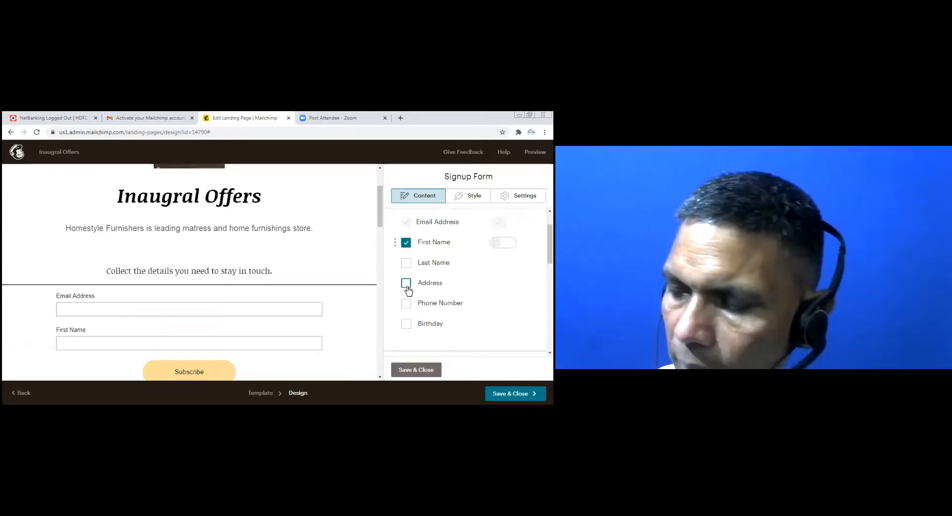
click(407, 303)
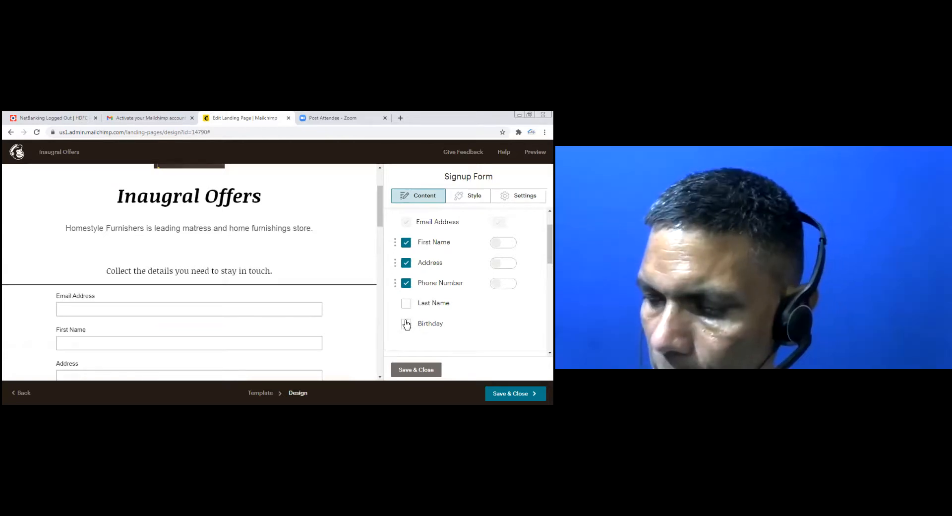
click(406, 324)
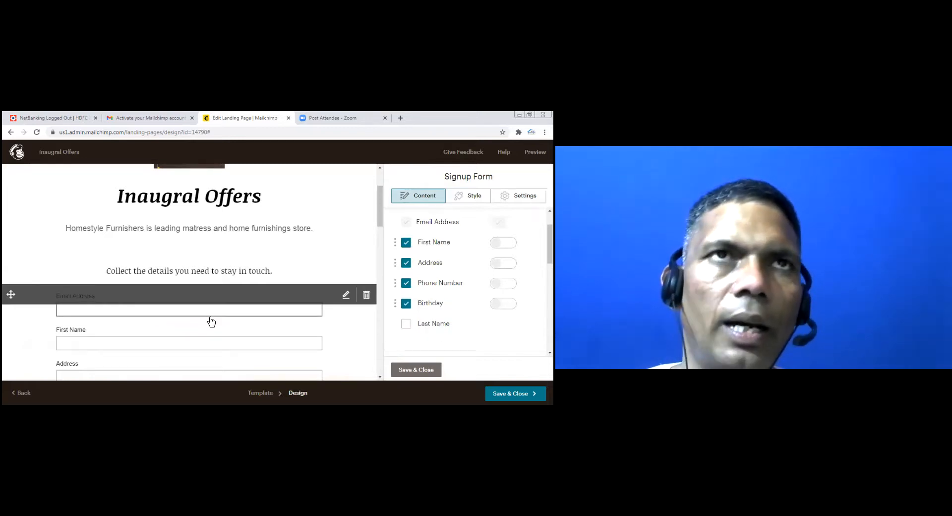
Remove the Address field, leaving Email, First Name, Phone Number and Birthday
scroll(211, 321, down, 5)
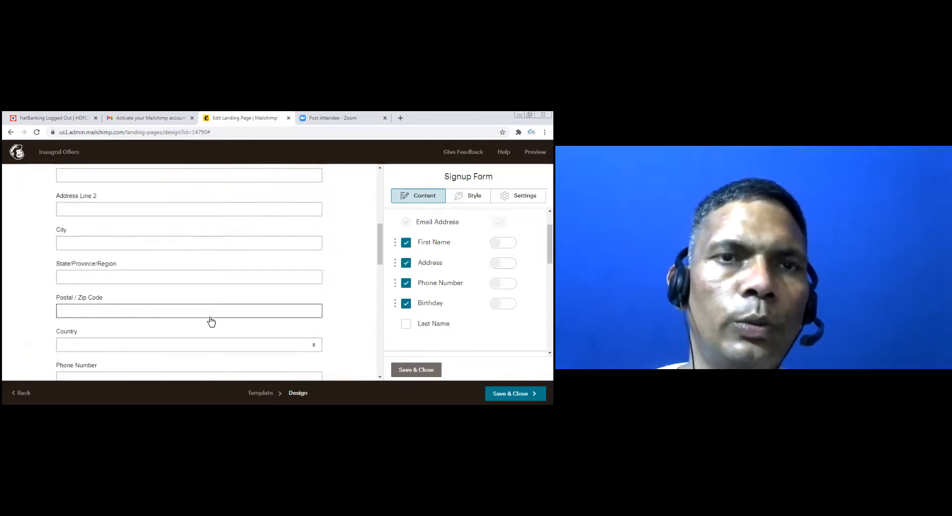
scroll(211, 321, down, 3)
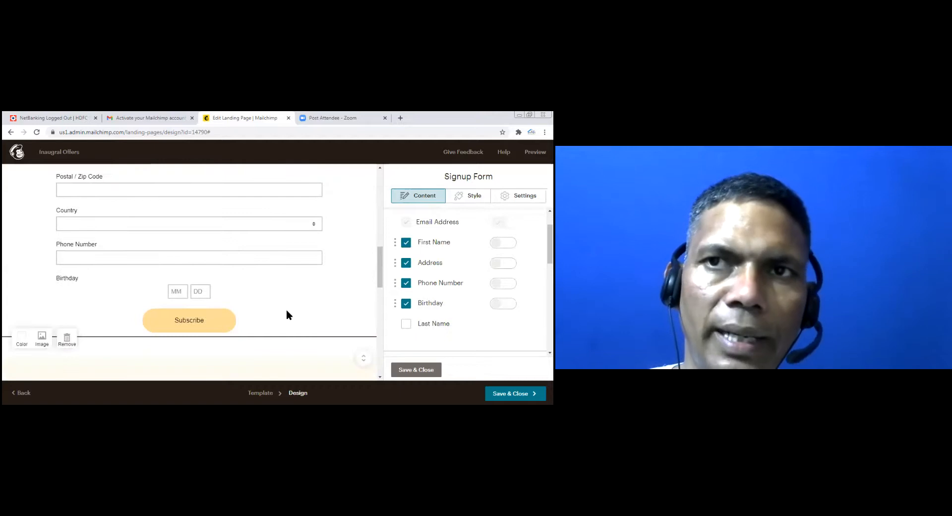
scroll(287, 311, up, 3)
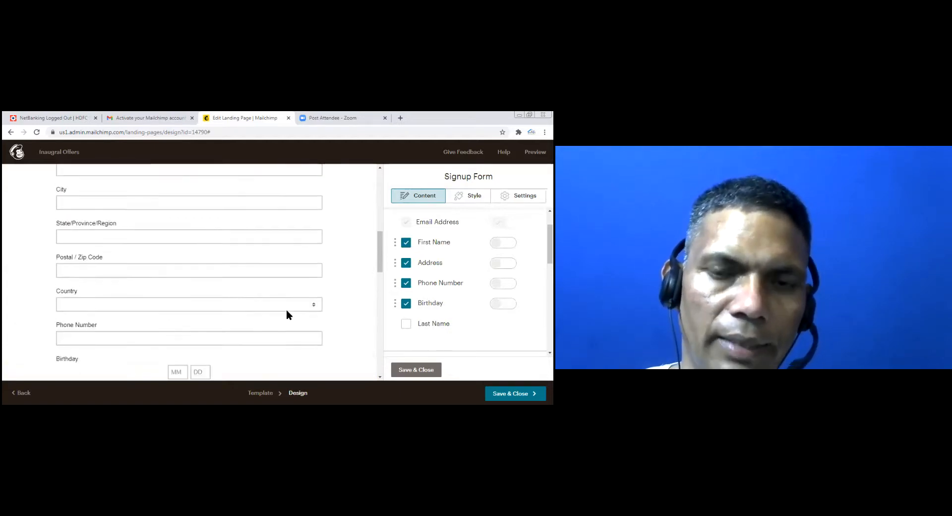
click(406, 264)
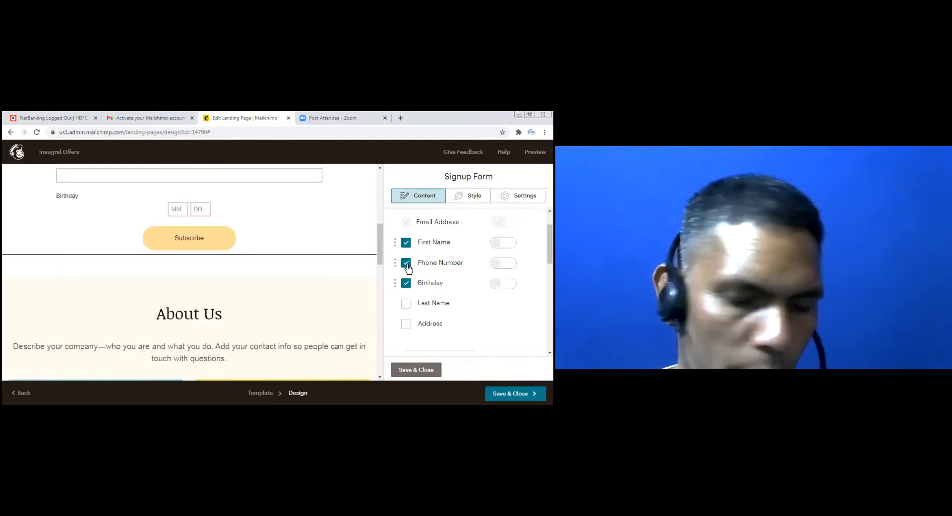
scroll(246, 298, down, 2)
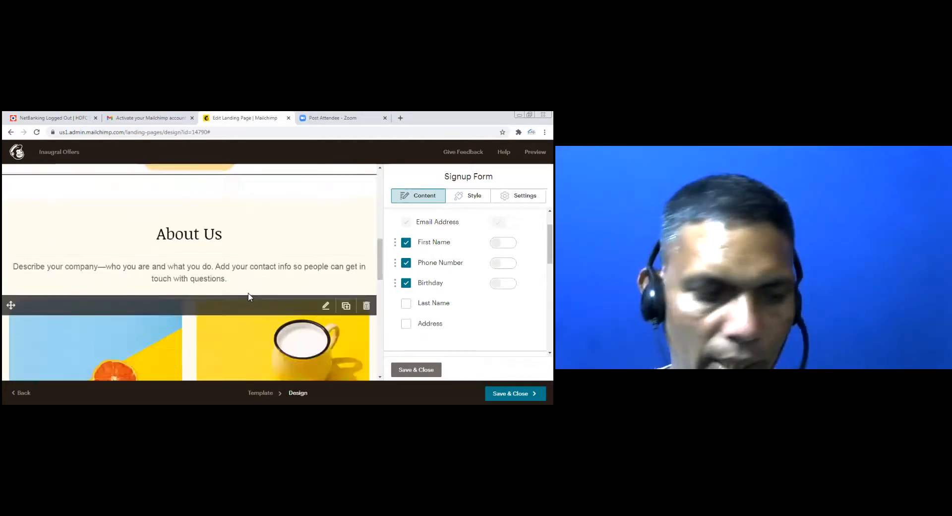
scroll(248, 296, up, 6)
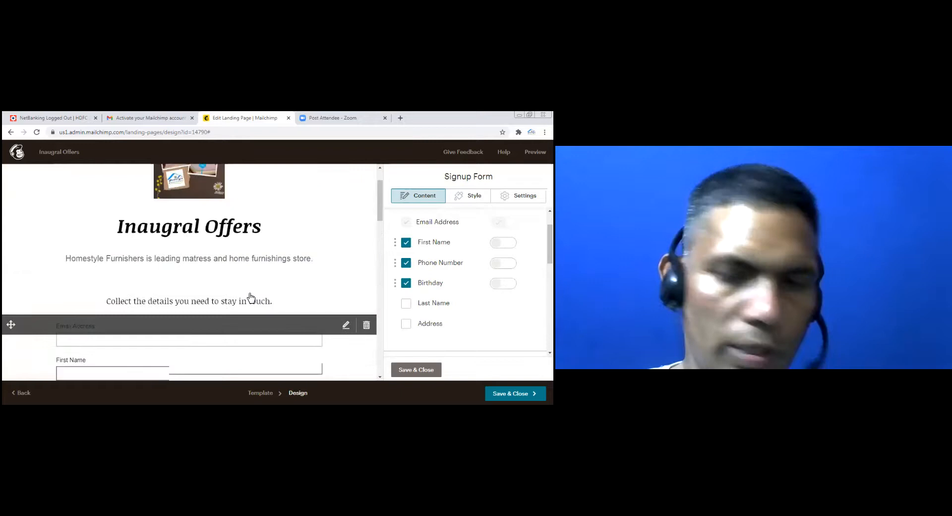
scroll(251, 296, down, 4)
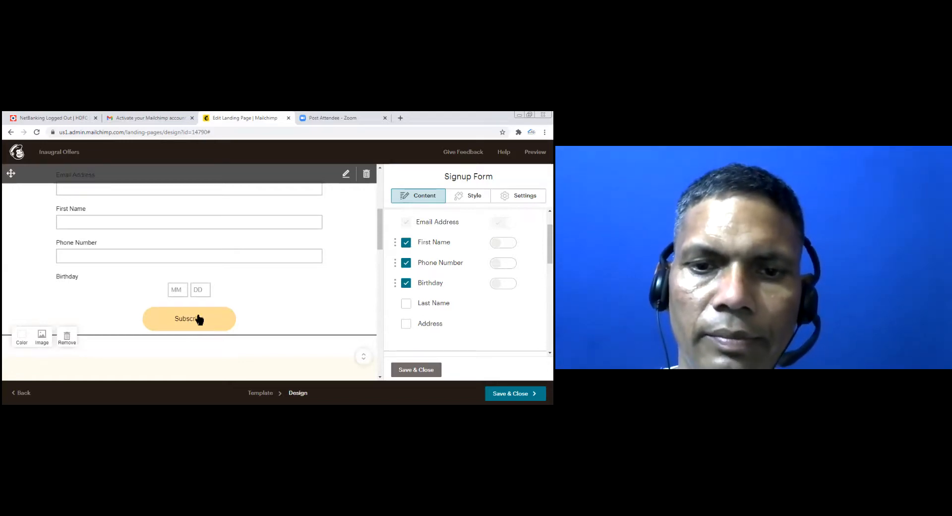
Review the page preview, then open the Image + Text block with the two picture cards
scroll(198, 319, up, 5)
scroll(304, 314, down, 4)
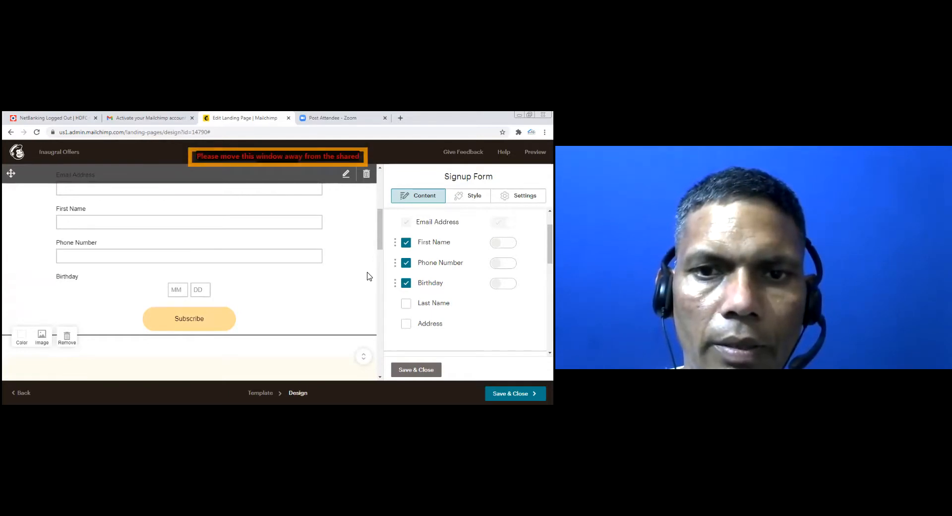
scroll(293, 302, up, 2)
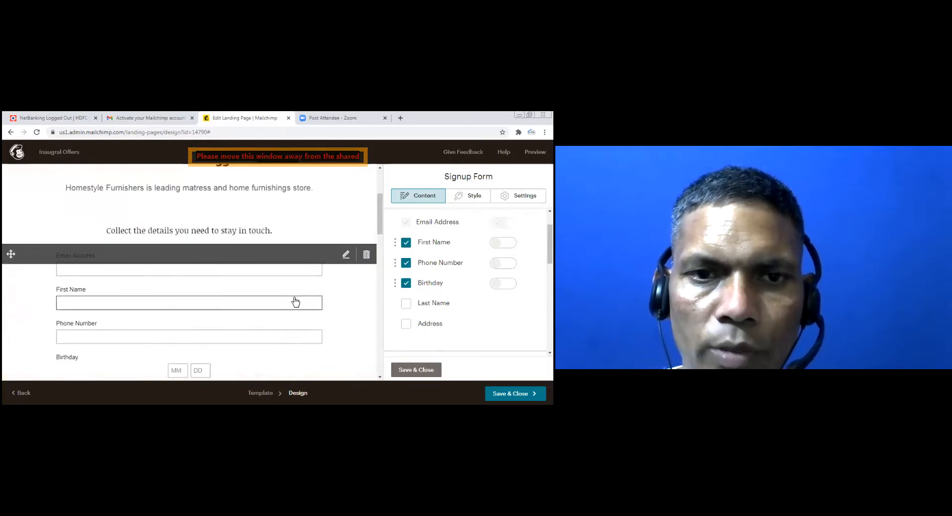
scroll(297, 300, down, 1)
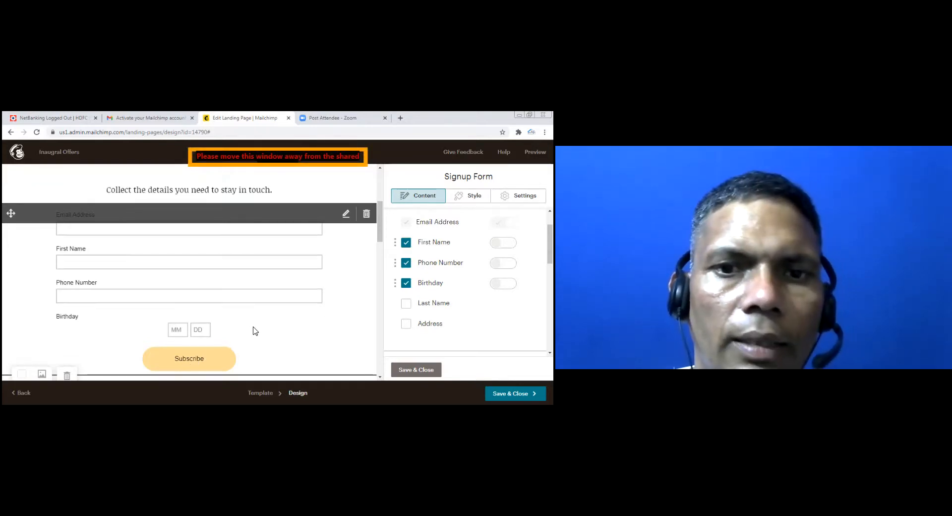
scroll(256, 329, down, 3)
scroll(263, 325, up, 5)
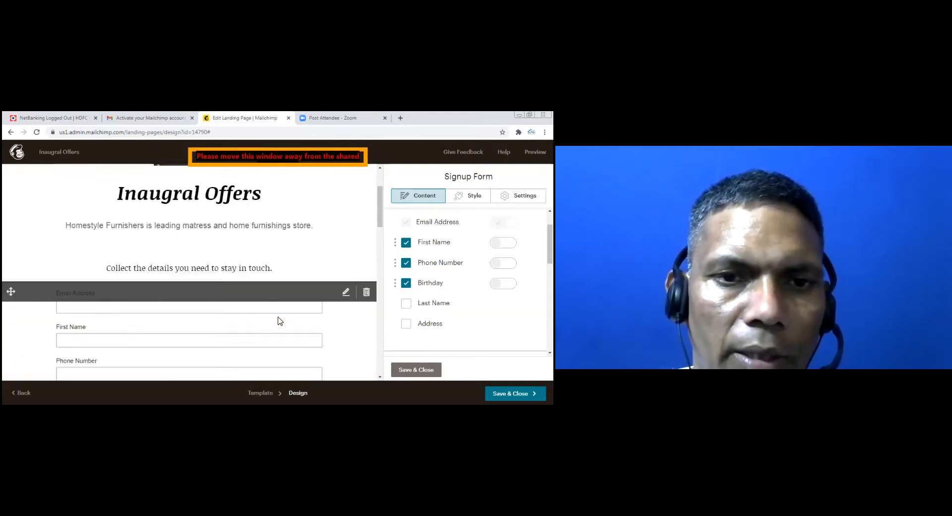
scroll(280, 321, down, 4)
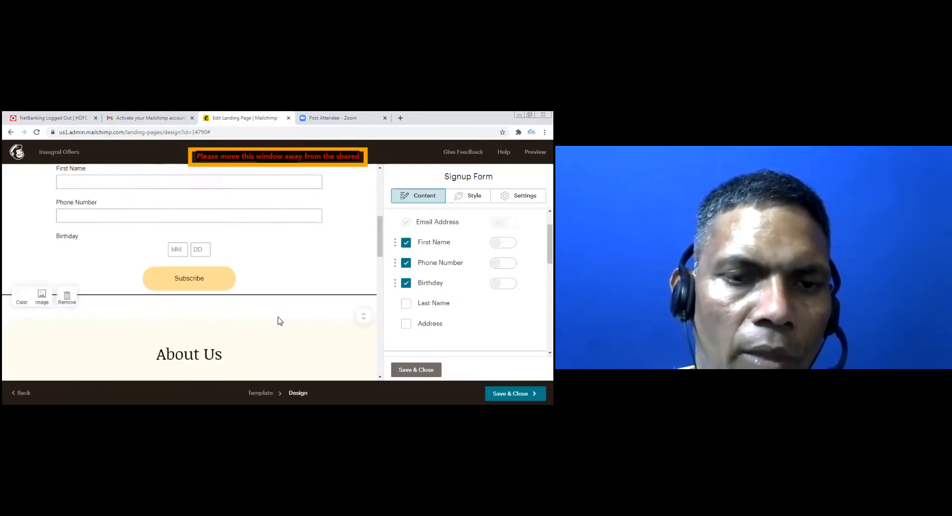
scroll(280, 321, down, 7)
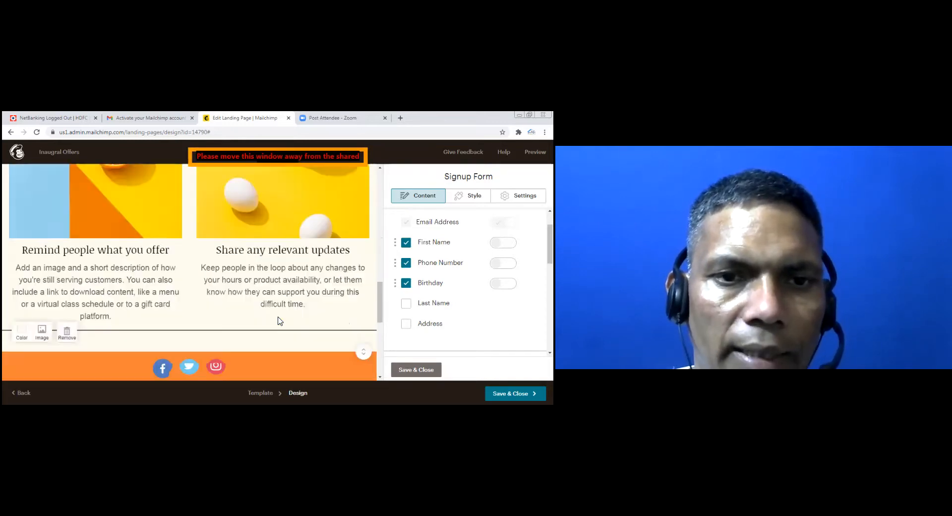
scroll(281, 321, up, 2)
scroll(280, 321, down, 2)
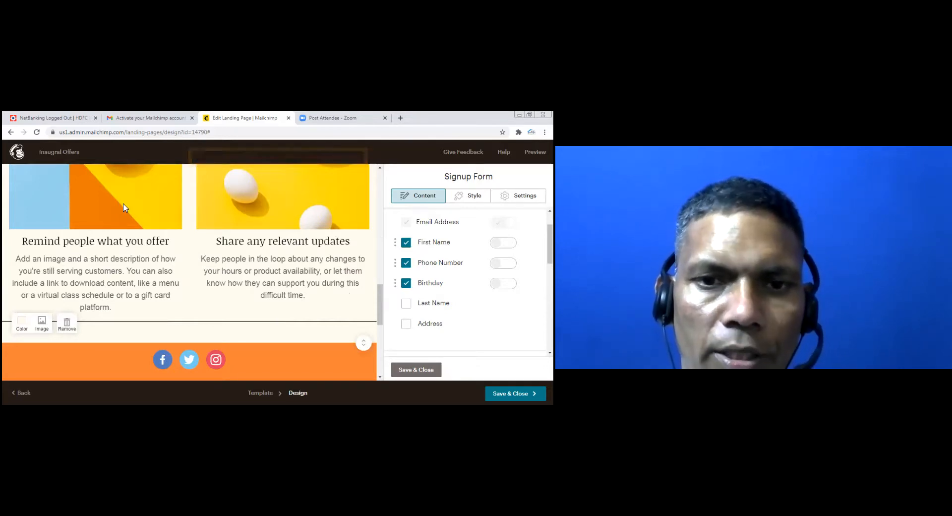
click(207, 262)
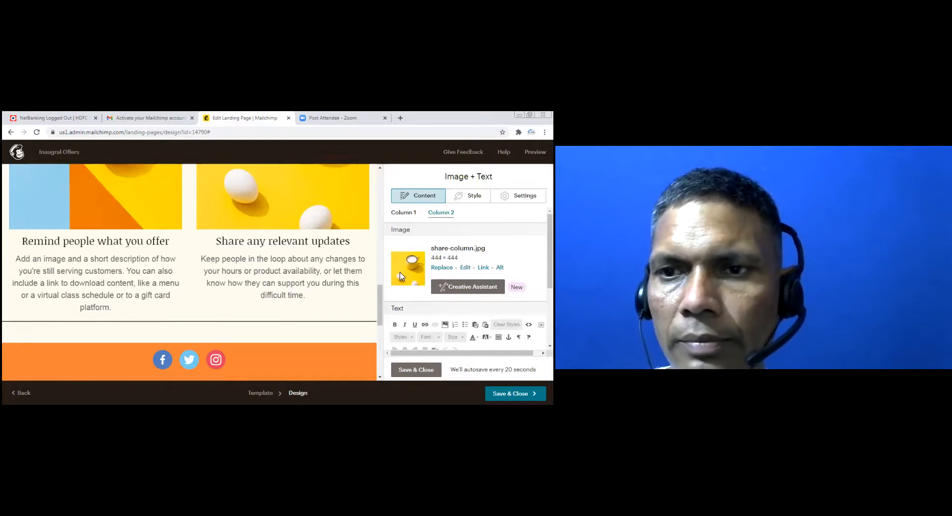
Check the layout down to the footer and Save & Close the Image + Text block
scroll(267, 289, up, 10)
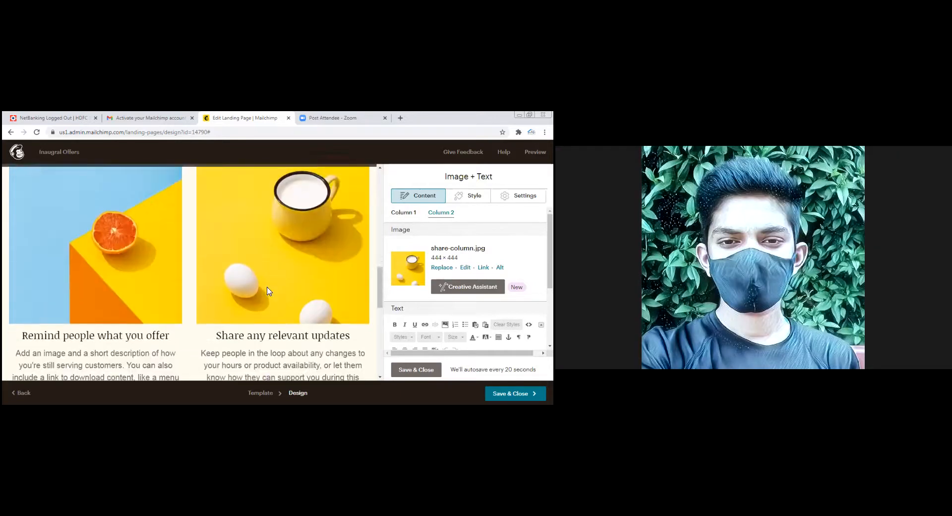
scroll(268, 286, up, 3)
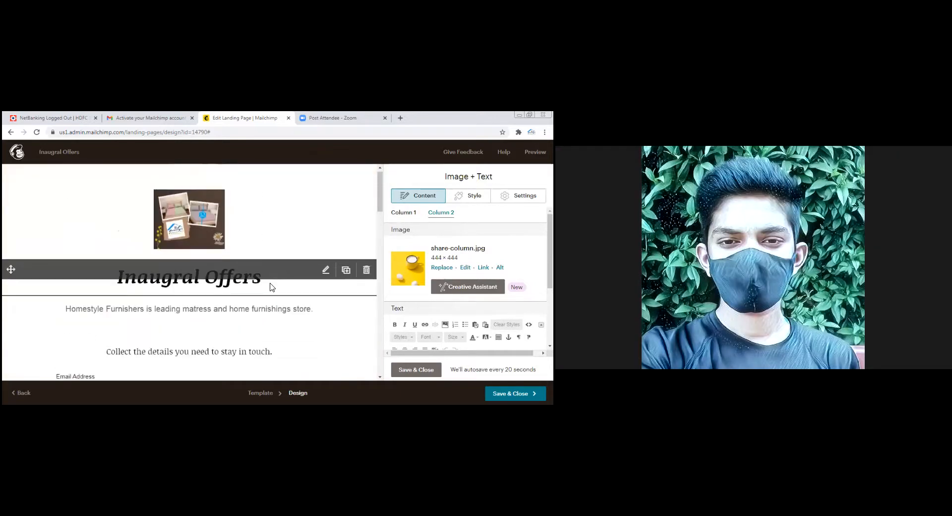
scroll(282, 263, down, 15)
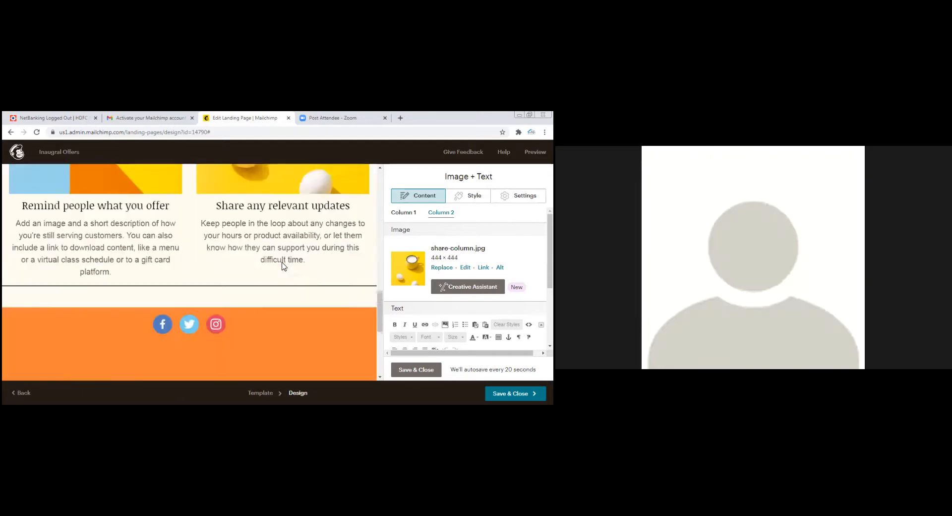
scroll(284, 268, up, 3)
scroll(285, 267, down, 3)
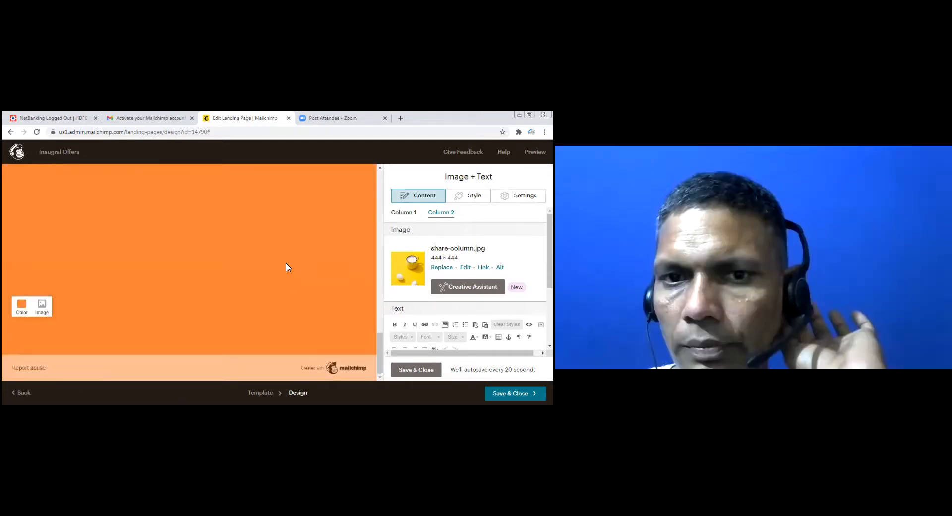
scroll(285, 262, up, 15)
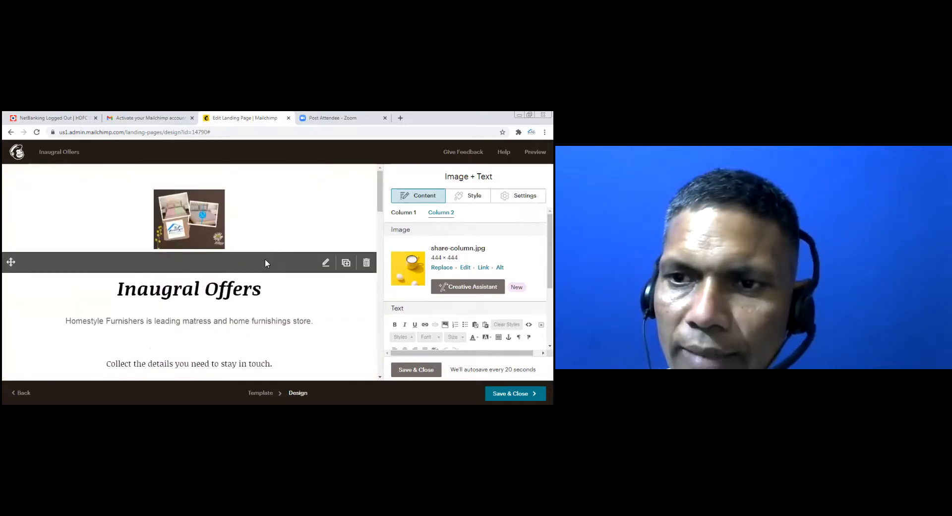
scroll(263, 263, down, 4)
scroll(248, 270, down, 6)
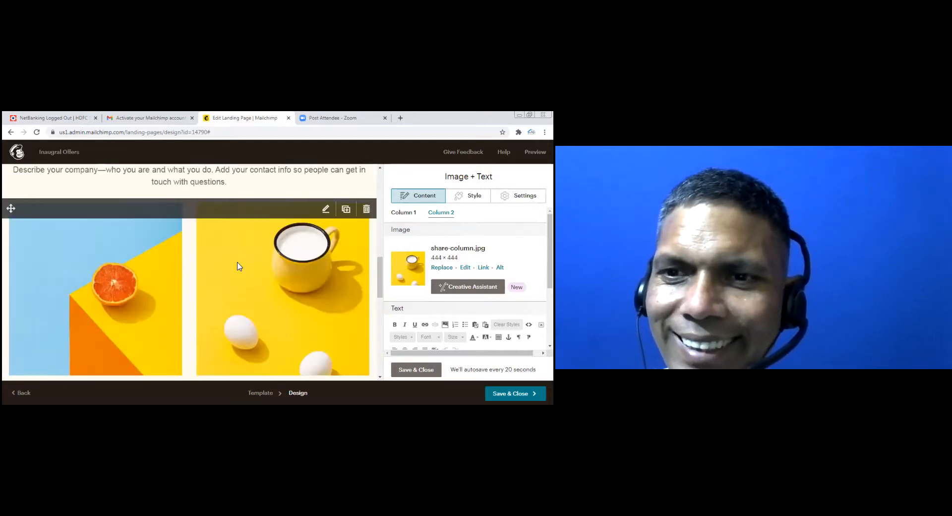
scroll(237, 265, down, 2)
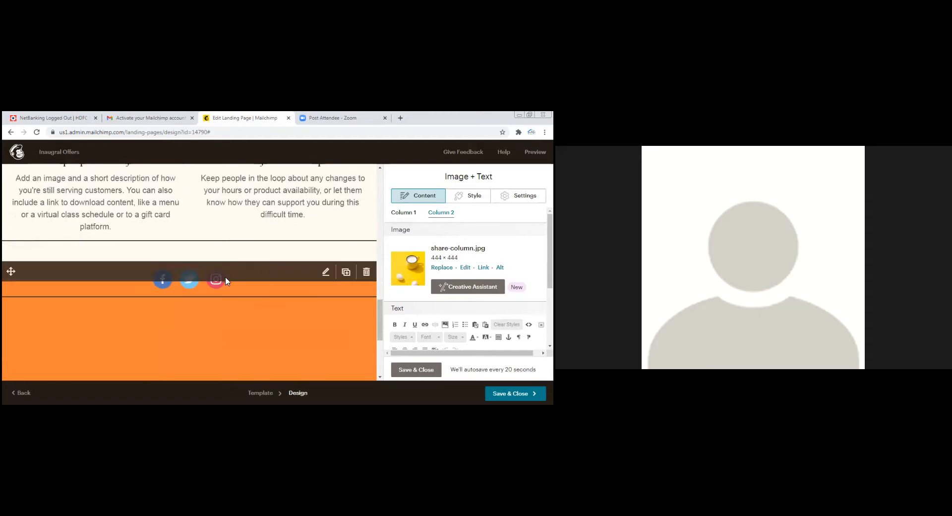
scroll(240, 308, down, 2)
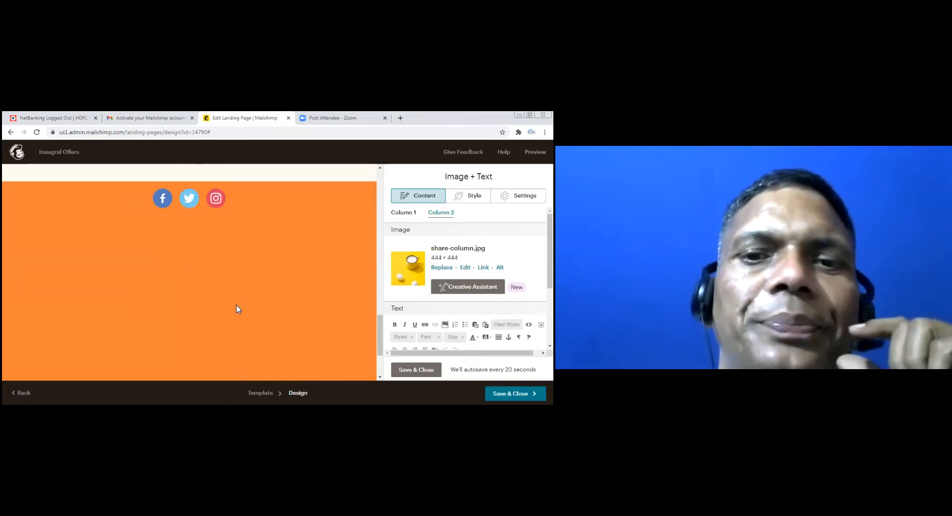
scroll(239, 305, down, 1)
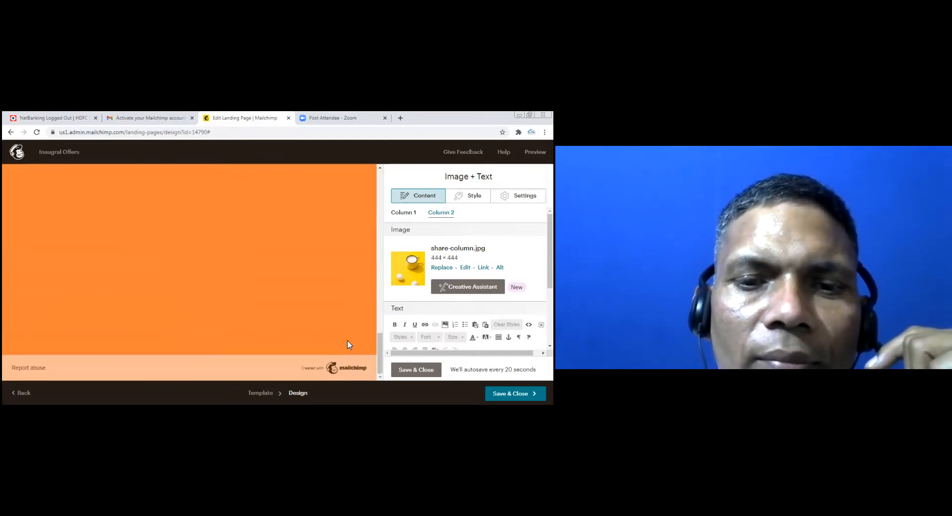
mouse_move(346, 341)
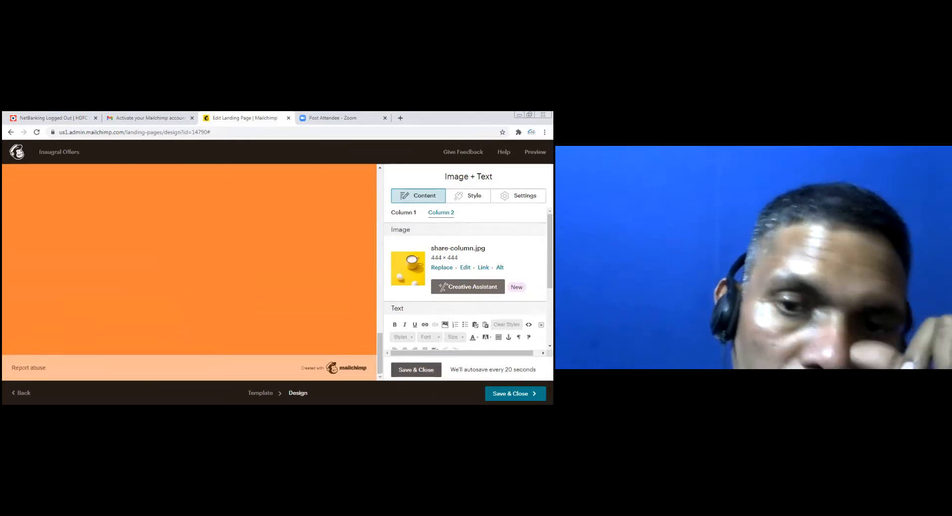
click(416, 370)
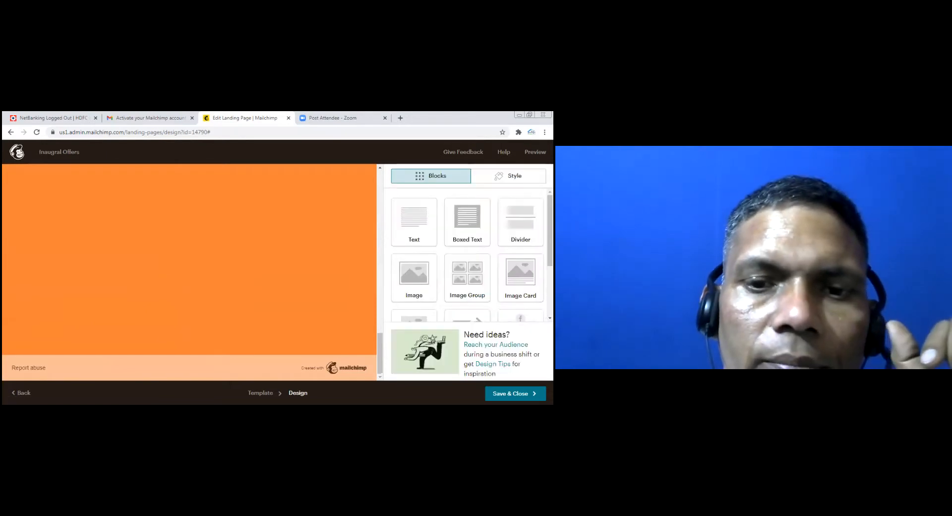
Save the page design and review the Inaugral Offers summary, shown as a Draft ready to publish
click(515, 393)
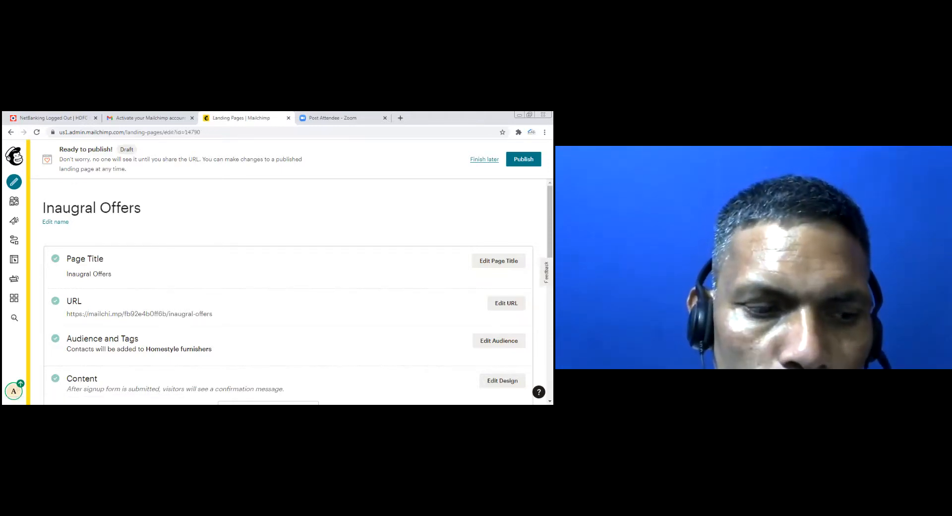
scroll(417, 353, down, 4)
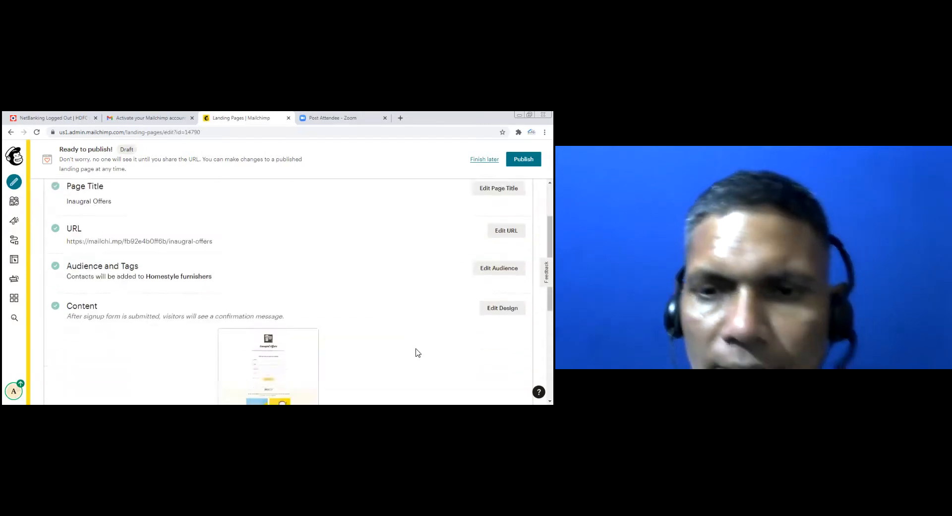
scroll(397, 341, down, 2)
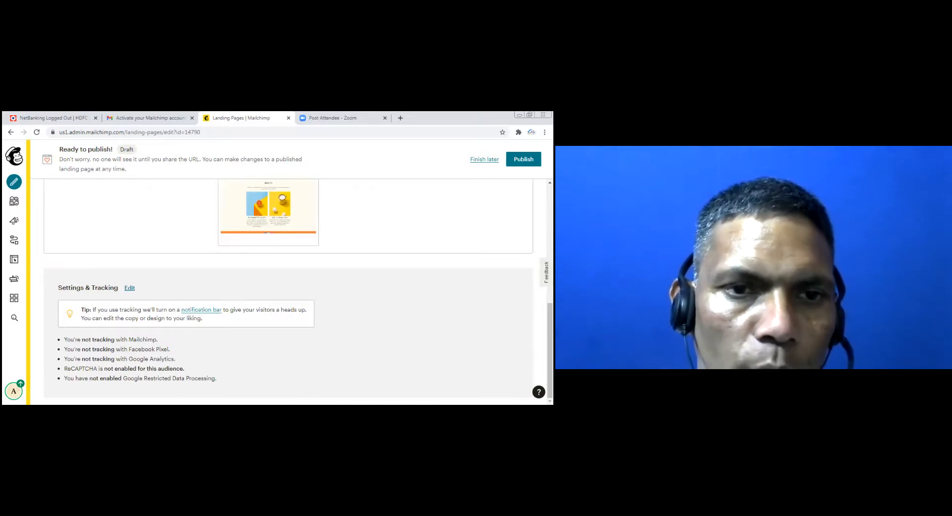
scroll(364, 293, up, 3)
scroll(364, 294, down, 3)
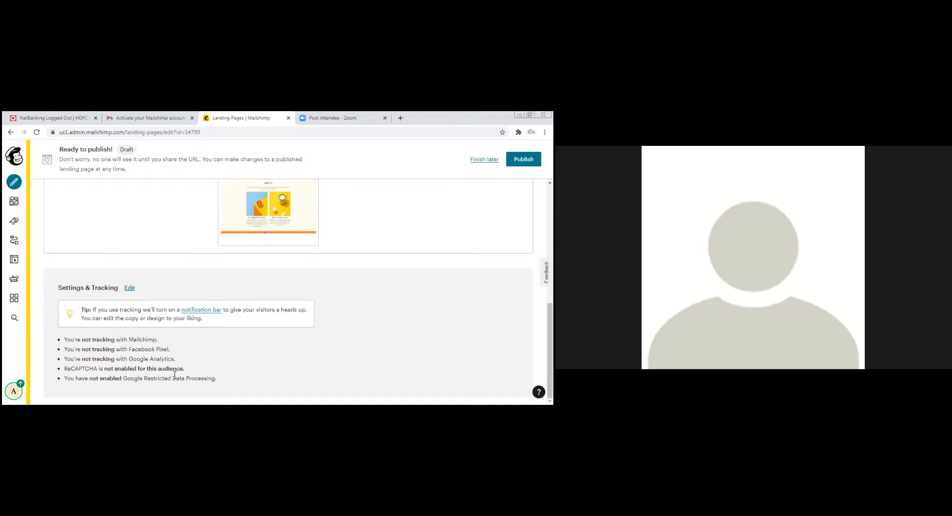
Scroll back up through the Inaugral Offers page summary
scroll(168, 276, up, 5)
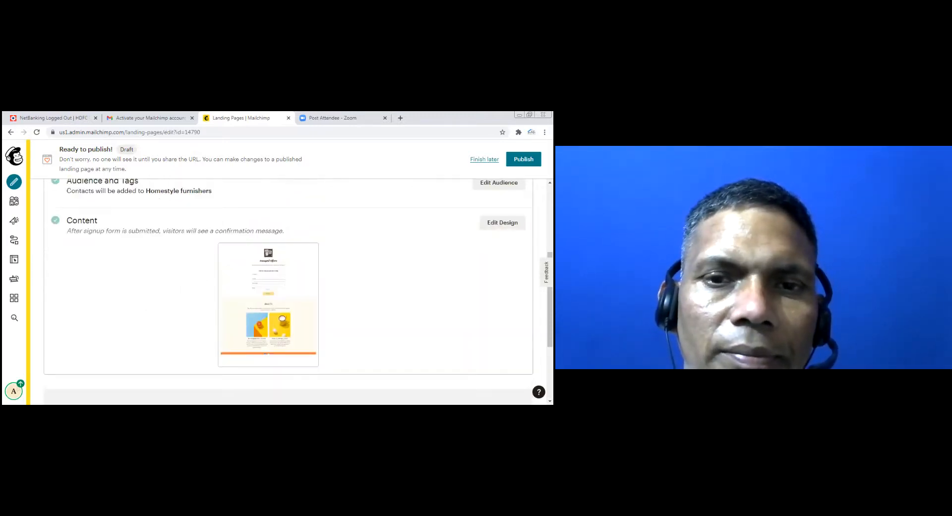
Publish the Inaugral Offers page and copy its live mailchi.mp link
click(524, 159)
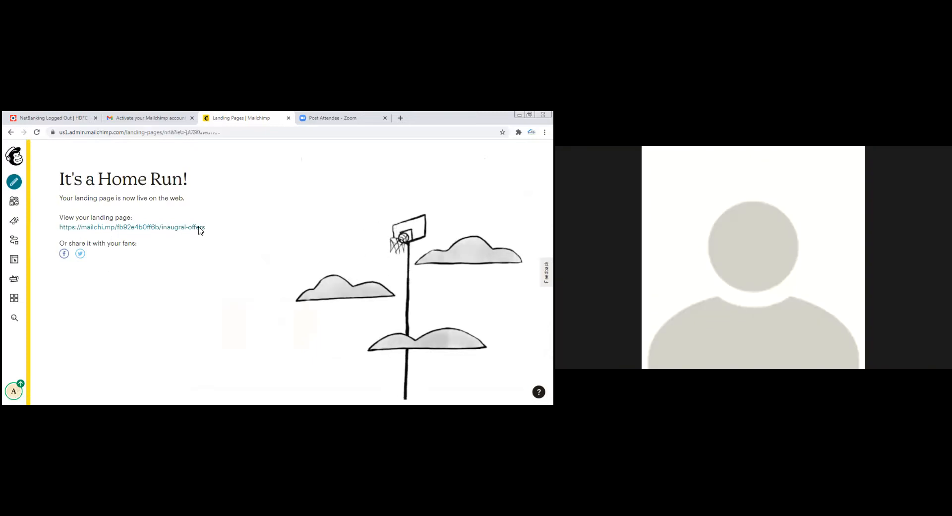
drag(230, 234, 59, 222)
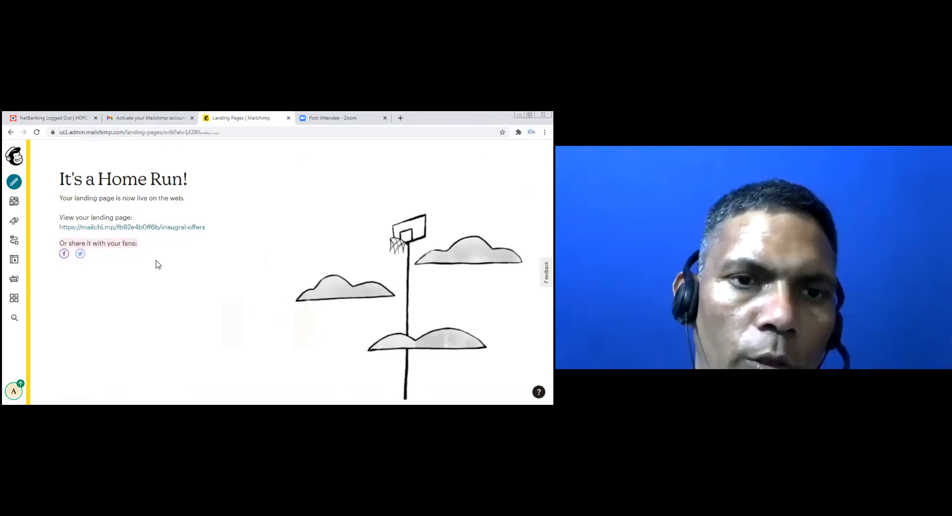
right_click(173, 228)
click(241, 276)
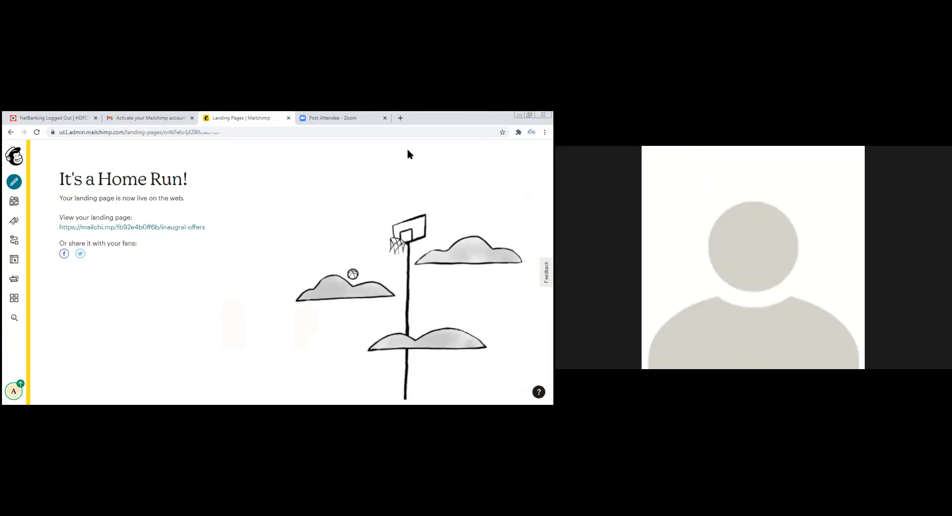
Load the copied mailchi.mp address in a new tab and scroll through the live page
click(400, 118)
click(157, 133)
text(https://mailchi.mp/fb92e4b0ff6b/inaugral-offers)
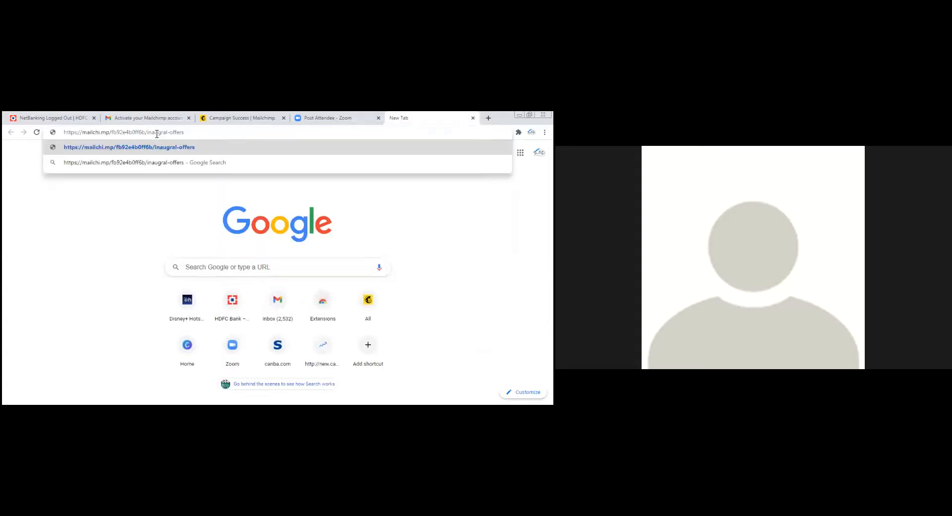
key(Return)
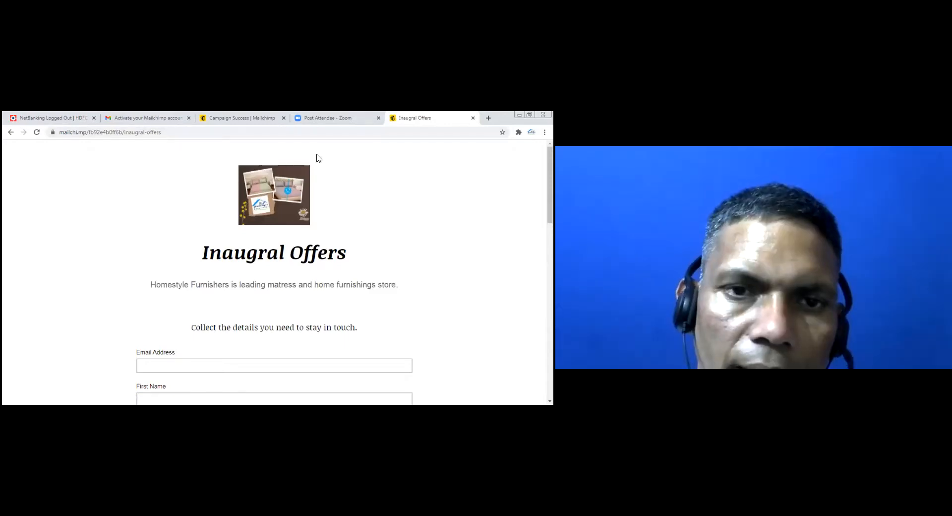
scroll(110, 310, down, 3)
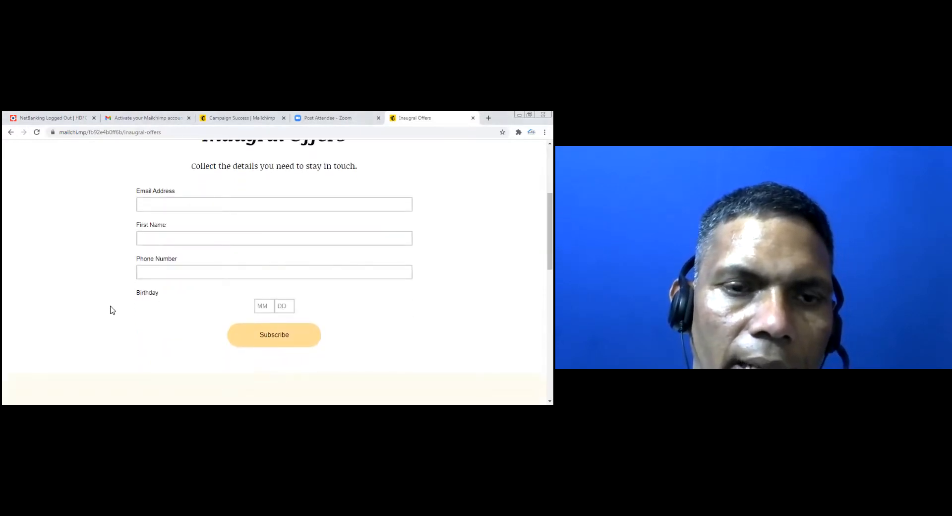
scroll(112, 310, up, 2)
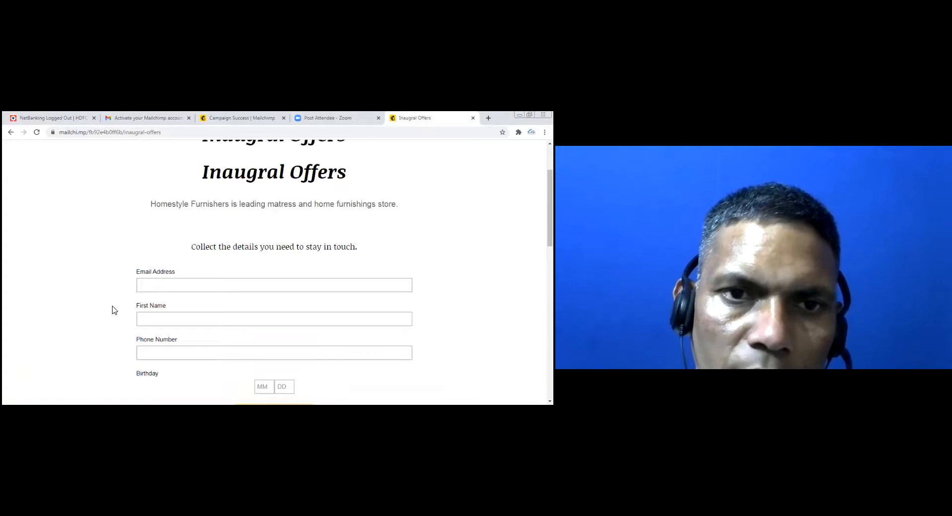
scroll(198, 280, down, 1)
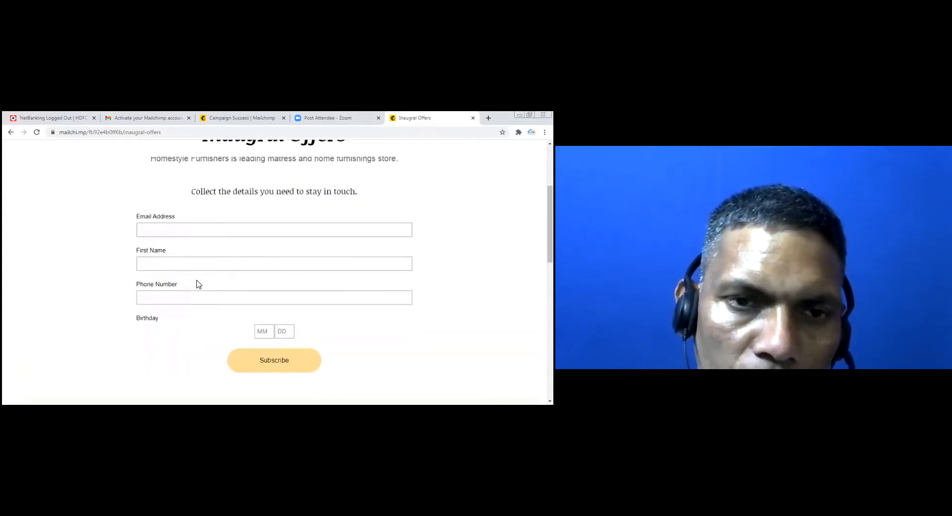
scroll(198, 284, down, 1)
scroll(209, 304, up, 2)
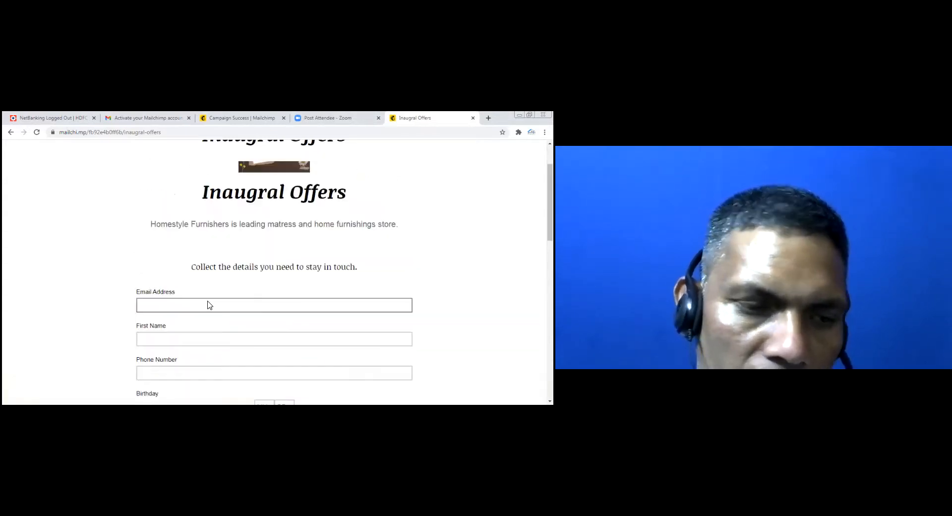
scroll(208, 304, up, 1)
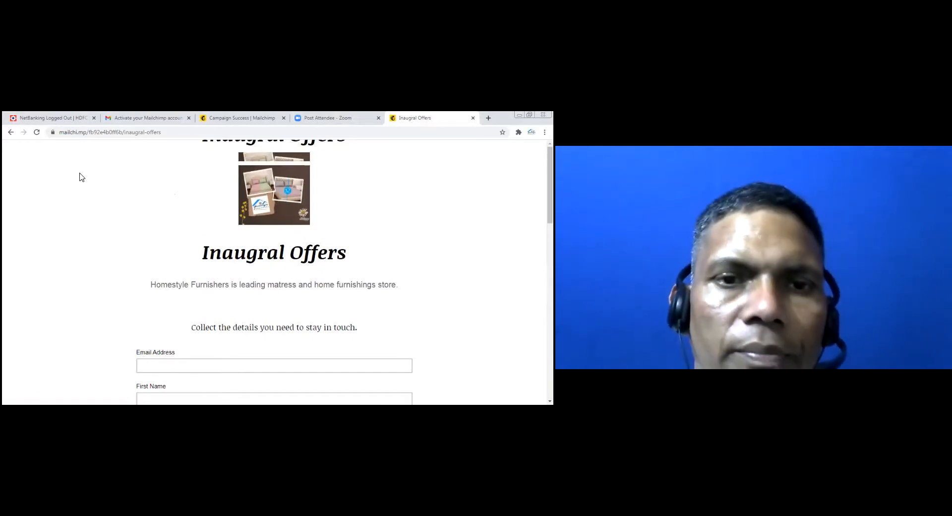
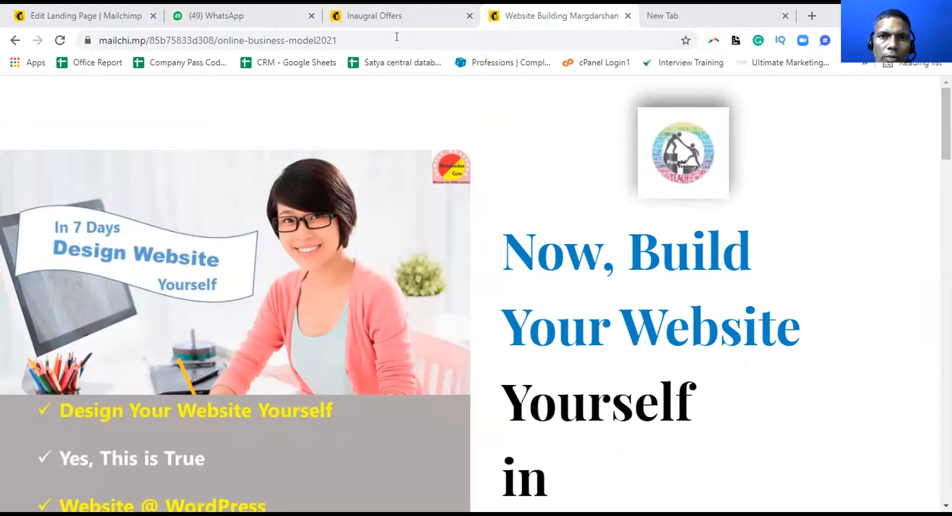
Drag the Website Building Margdarshan page tab next to the landing-page editor tab
click(436, 12)
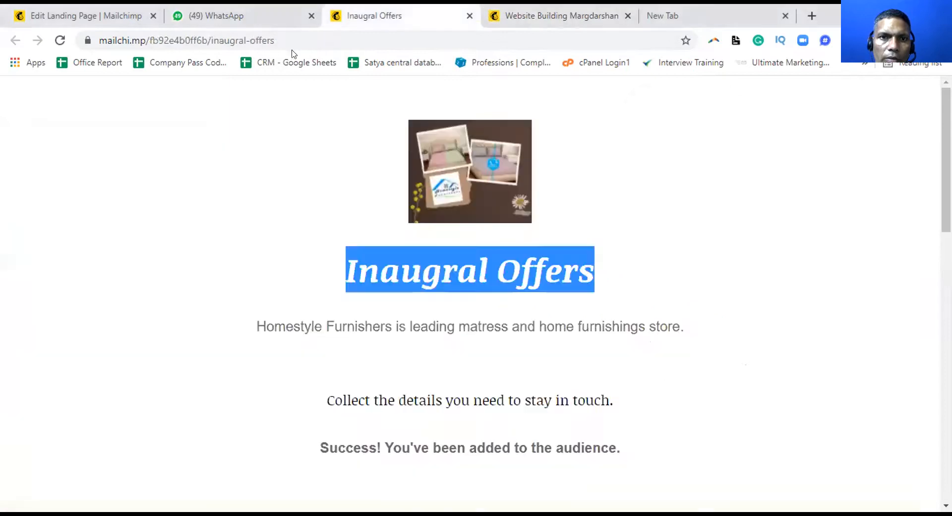
click(85, 14)
scroll(313, 203, up, 4)
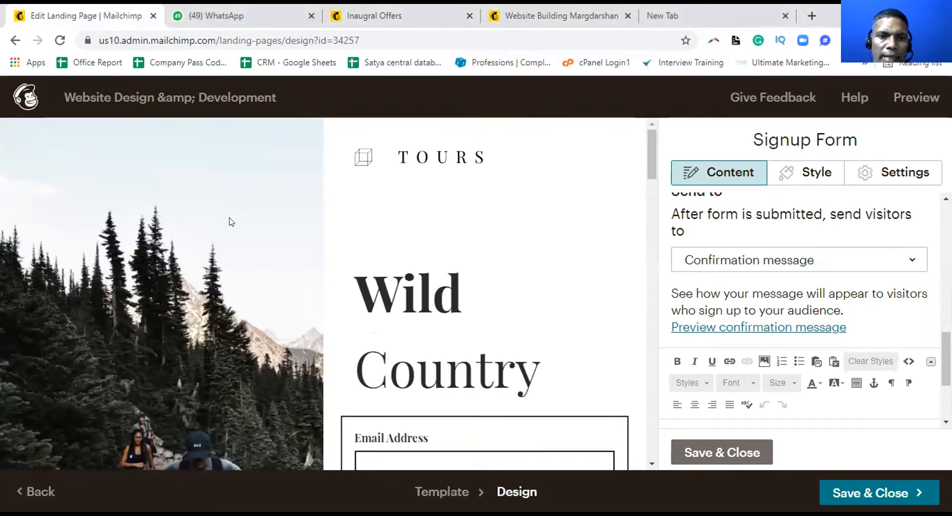
scroll(230, 221, down, 1)
drag(575, 16, 233, 16)
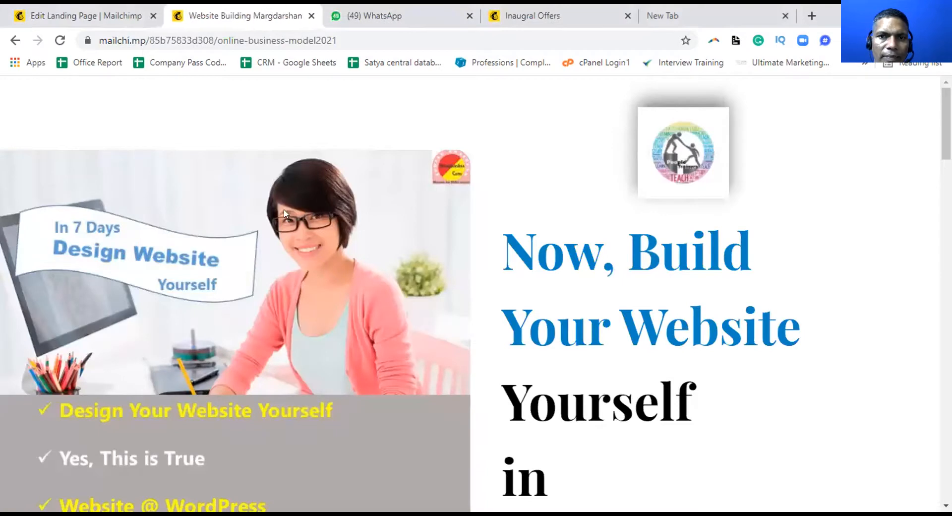
Check the published Margdarshan page, then open the template's Wild Country heading for editing
click(97, 12)
scroll(347, 189, up, 2)
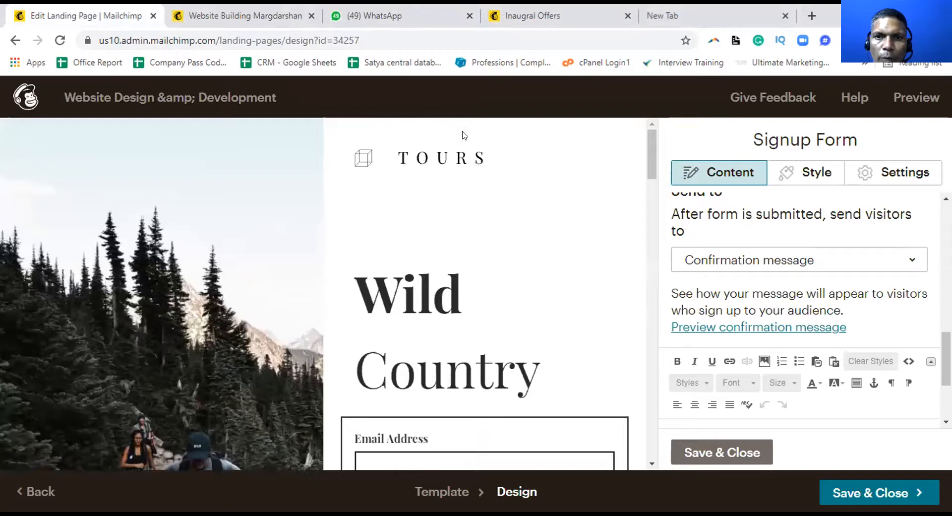
click(247, 16)
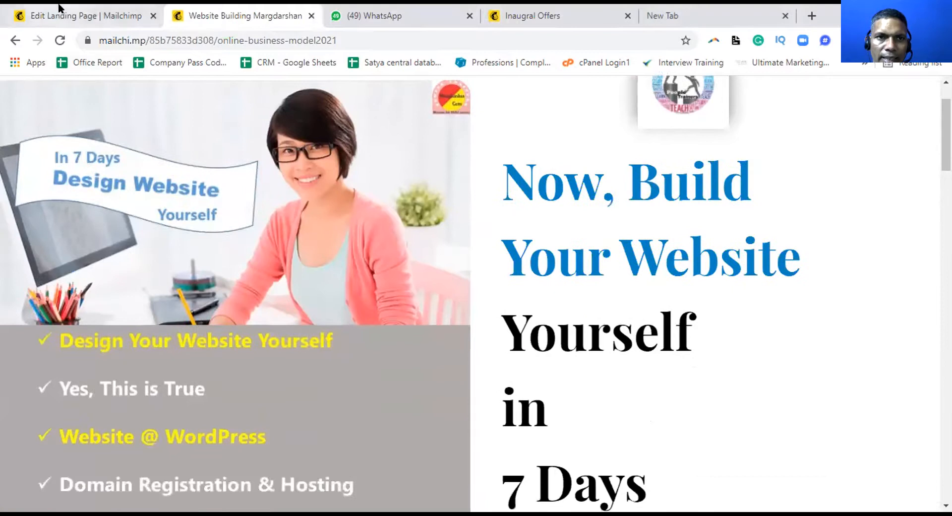
click(50, 14)
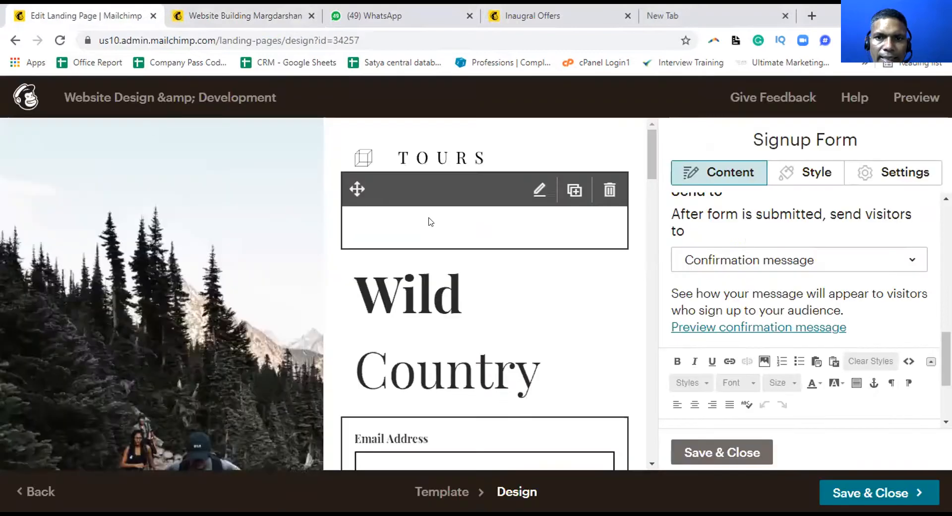
scroll(432, 320, down, 1)
click(430, 246)
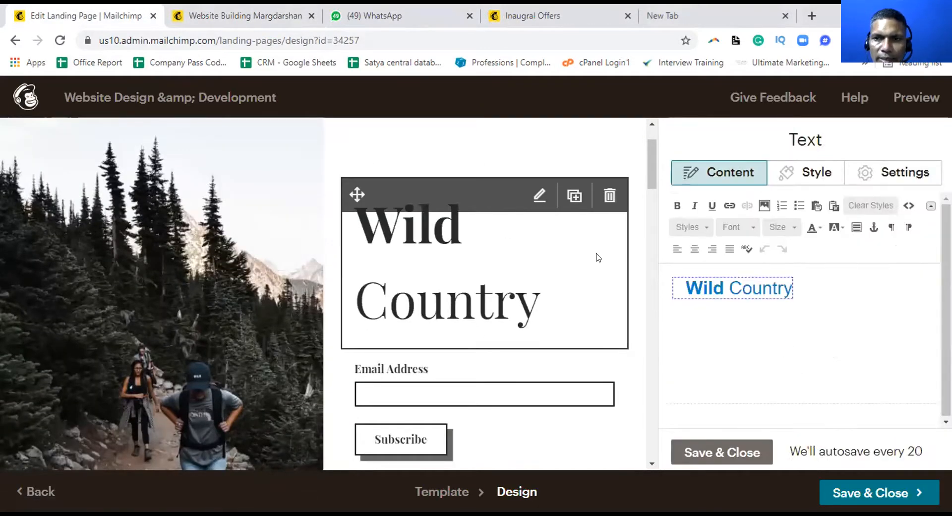
click(711, 286)
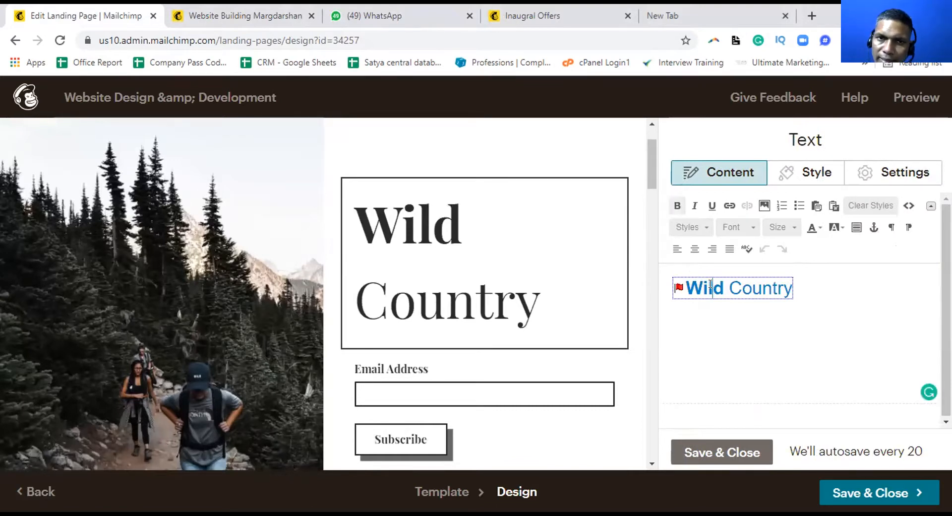
click(181, 9)
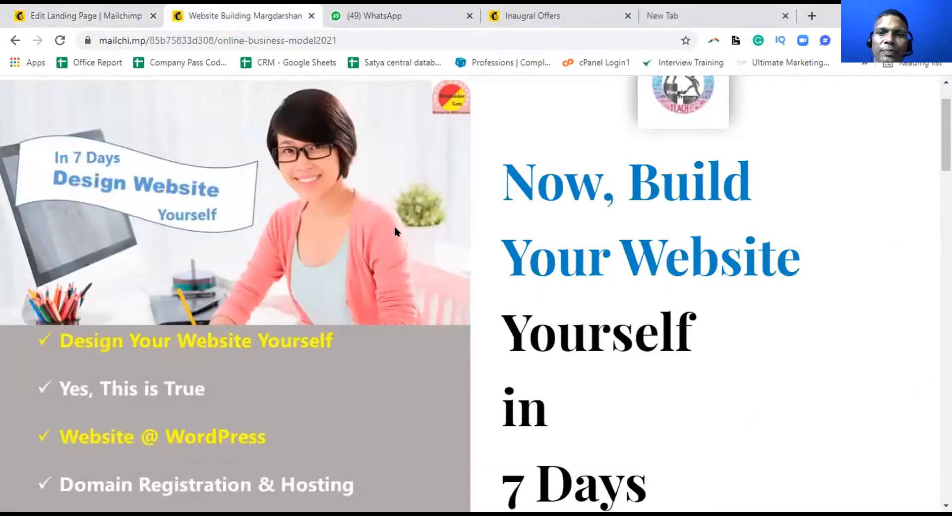
scroll(396, 229, down, 4)
scroll(531, 221, up, 1)
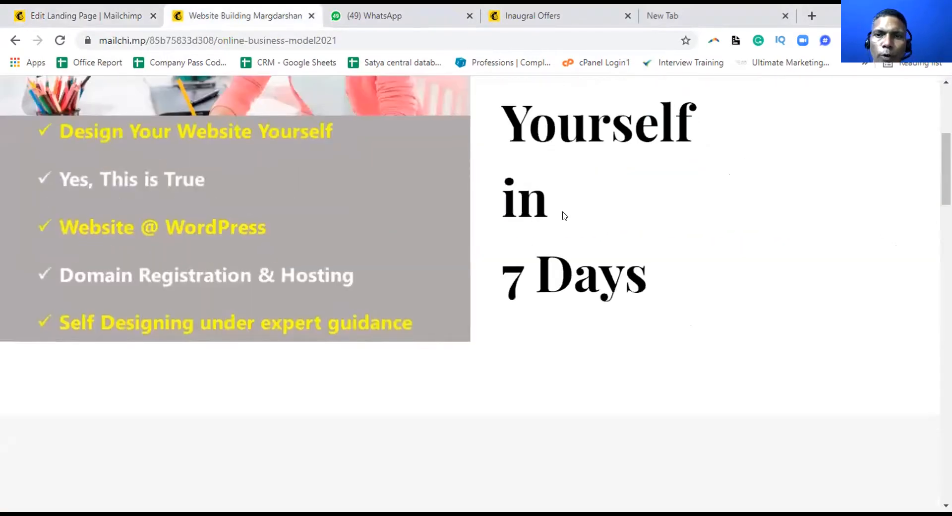
scroll(564, 215, up, 3)
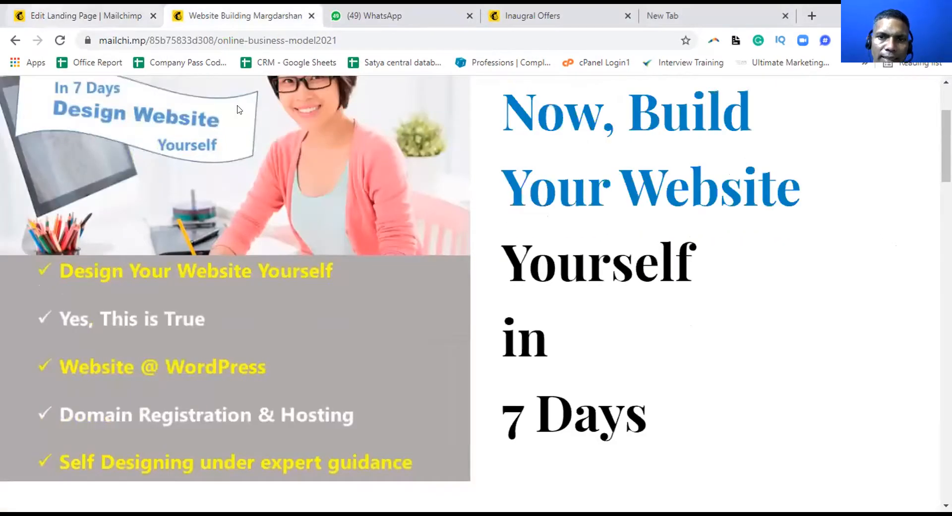
key(ctrl+shift+Tab)
scroll(498, 346, down, 1)
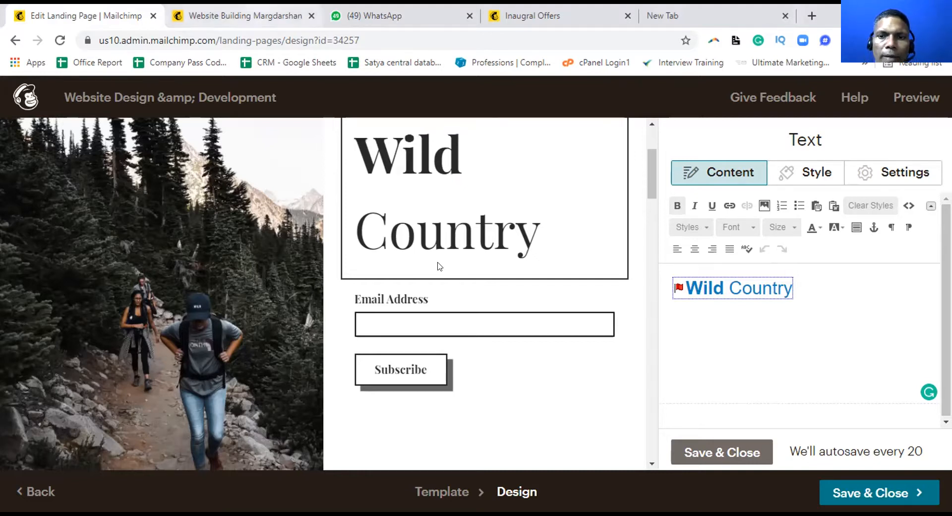
key(ctrl+Tab)
scroll(438, 266, down, 4)
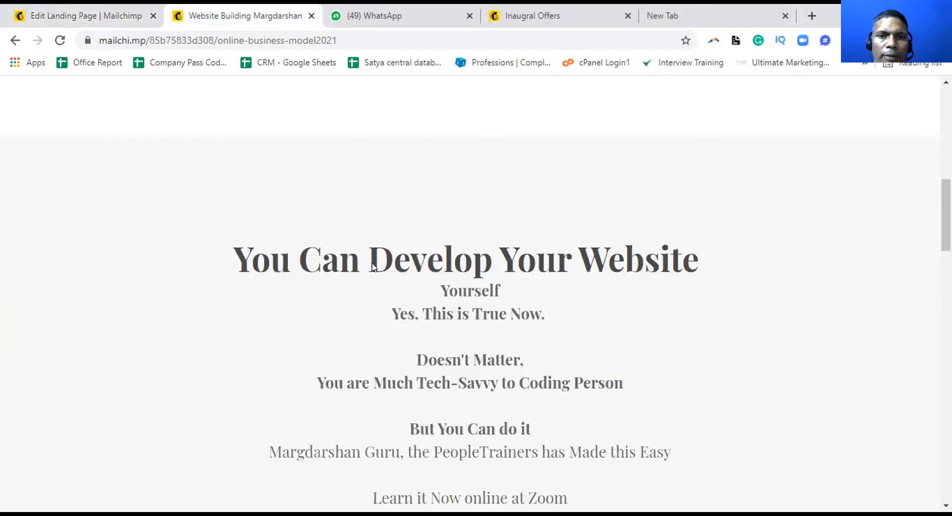
scroll(640, 188, down, 1)
drag(683, 190, 444, 189)
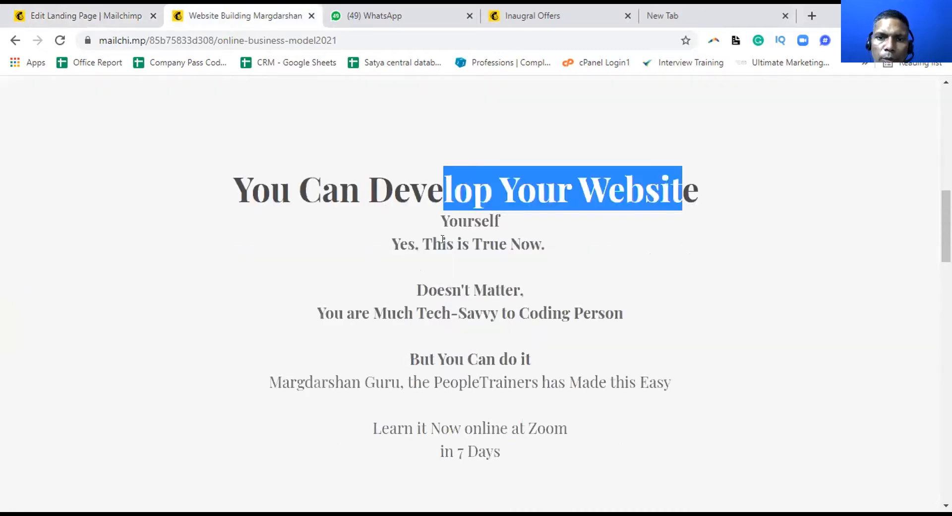
drag(433, 244, 529, 260)
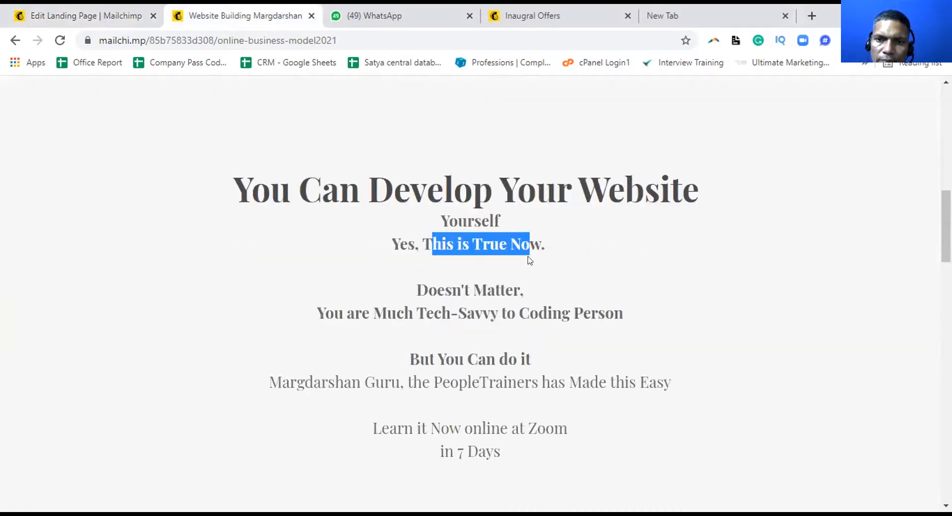
scroll(529, 260, down, 3)
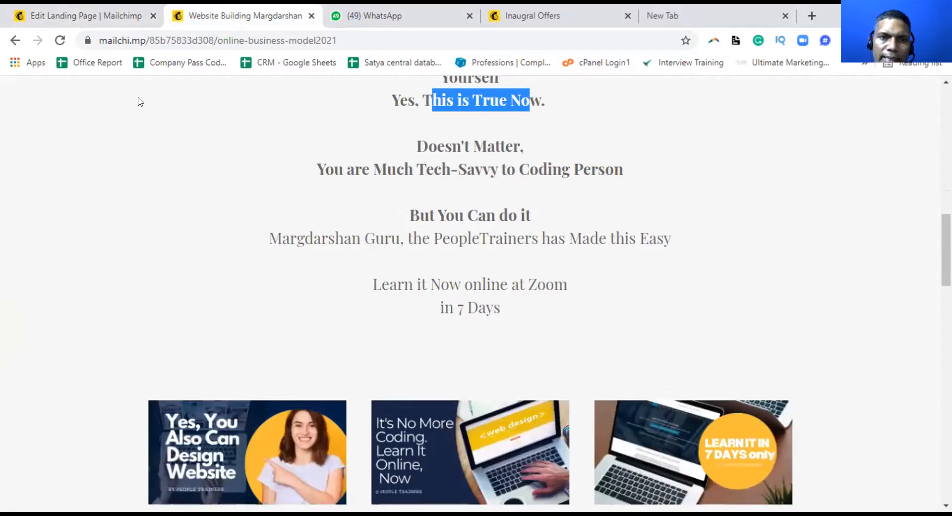
scroll(138, 100, down, 4)
key(ctrl+shift+Tab)
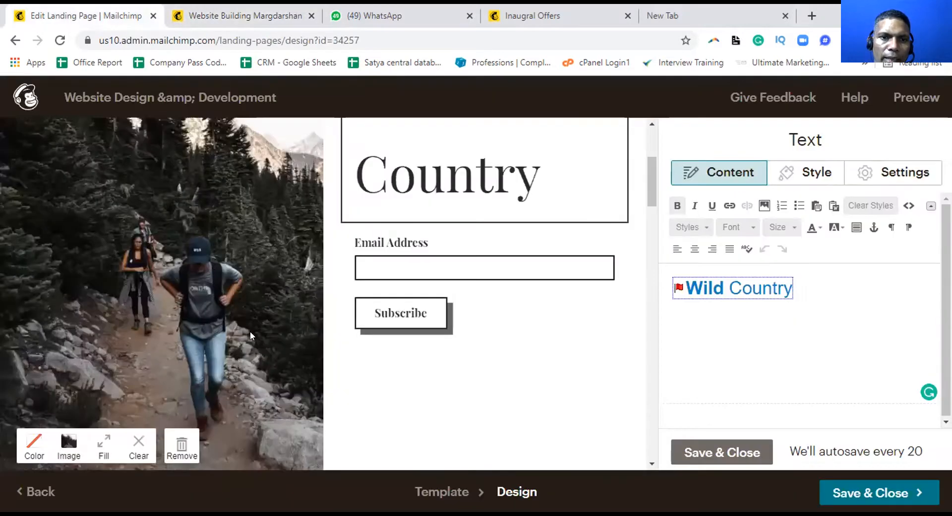
scroll(159, 278, down, 5)
Open the 'Kick off your next adventure' text block and compare it with the published Margdarshan page
click(160, 279)
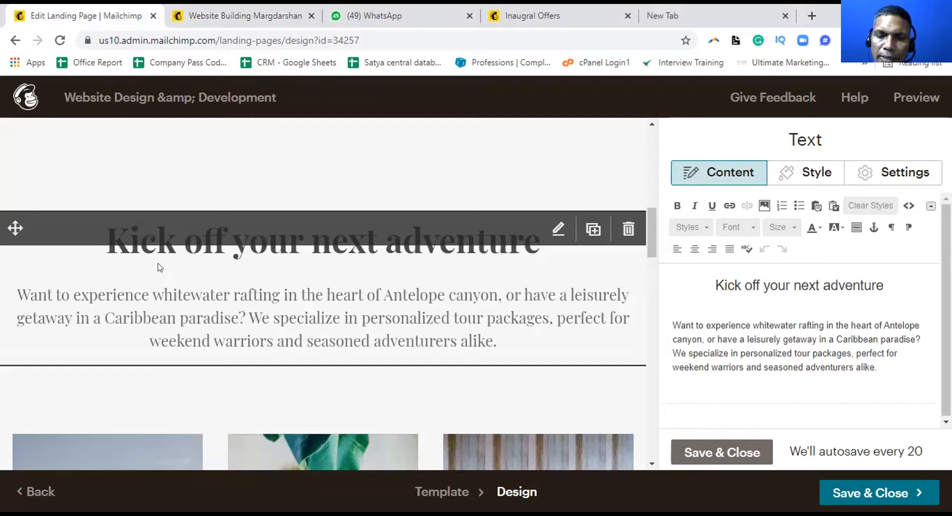
scroll(164, 266, down, 1)
scroll(164, 266, down, 6)
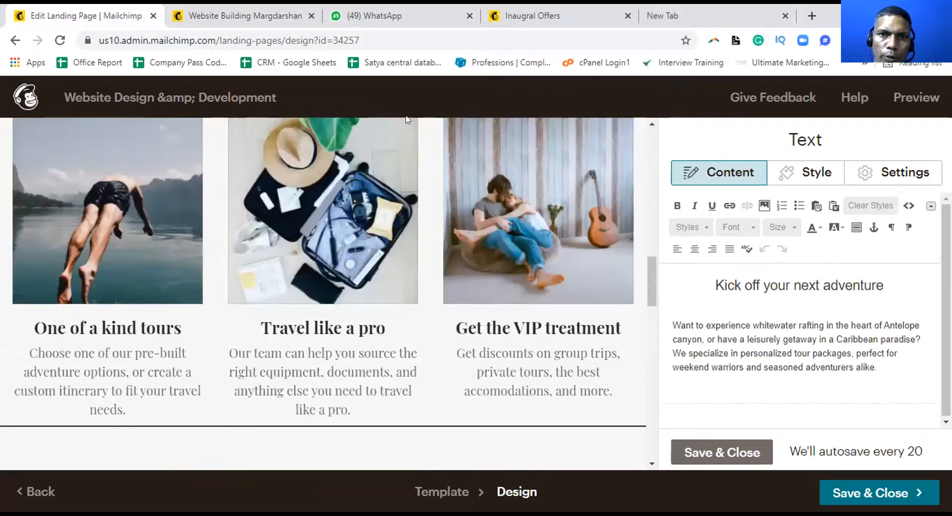
key(ctrl+Tab)
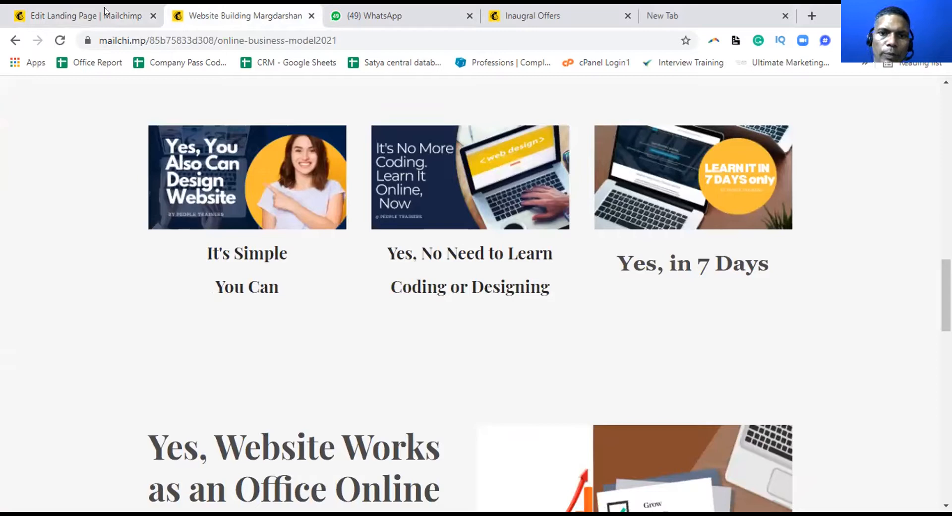
key(ctrl+shift+Tab)
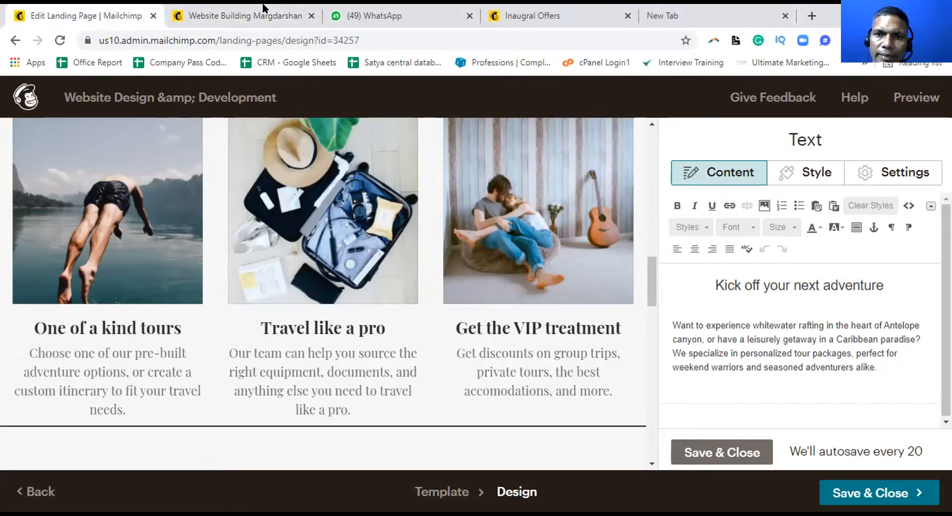
Highlight the Website Works and Office Online headlines on the published Margdarshan page for comparison with the editor
key(ctrl+Tab)
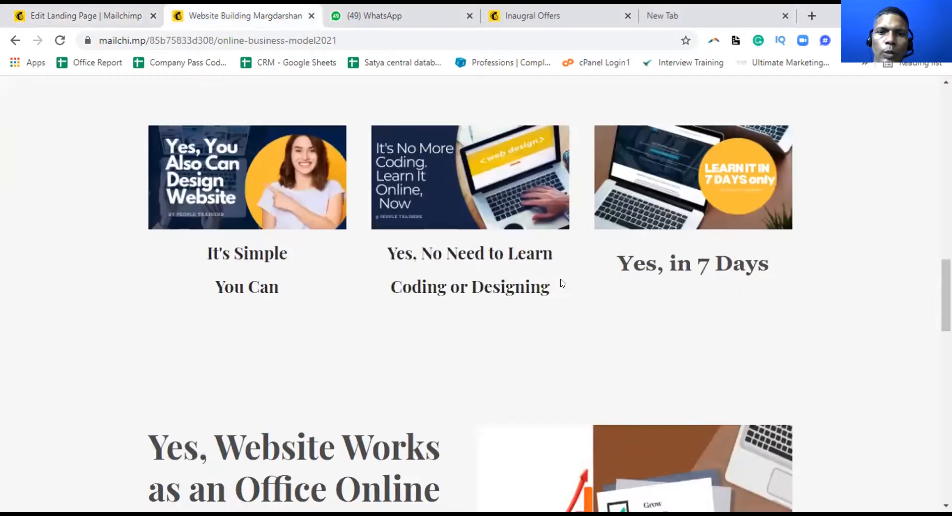
scroll(561, 283, down, 4)
scroll(529, 293, down, 1)
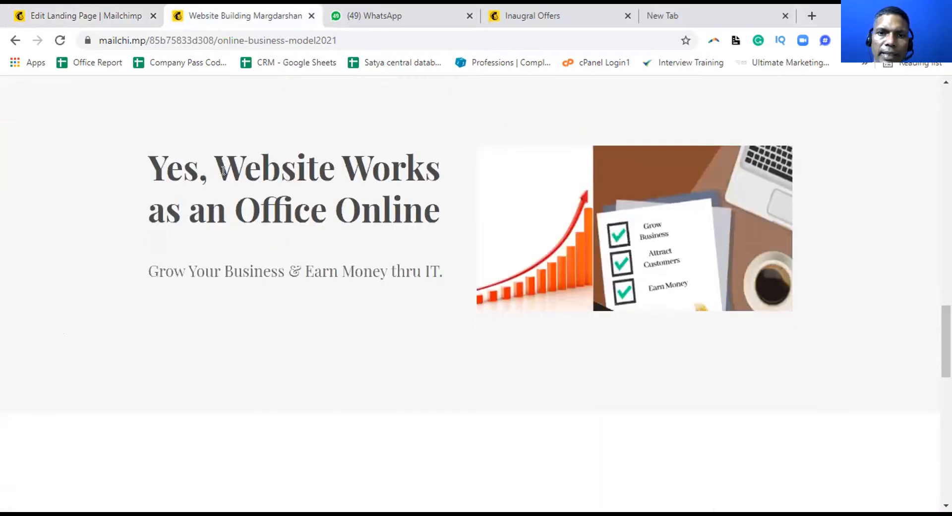
drag(282, 170, 341, 170)
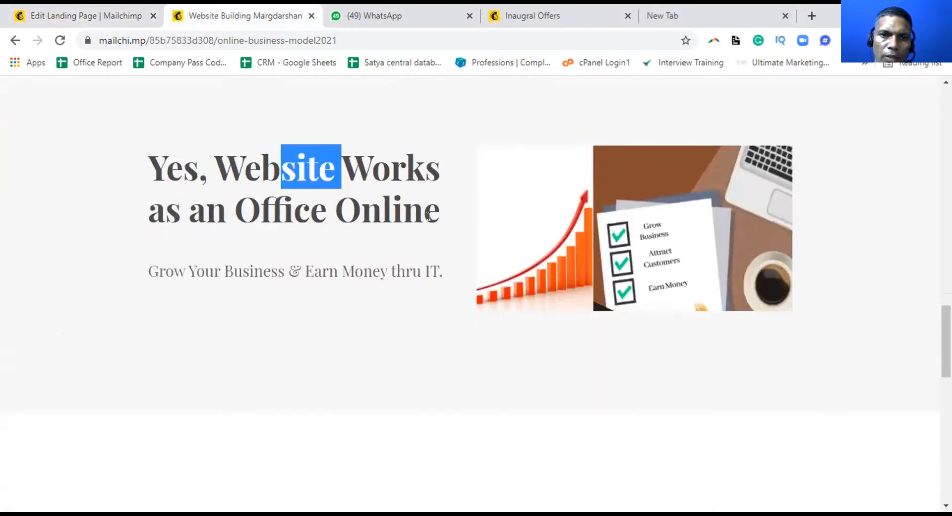
drag(228, 217, 434, 215)
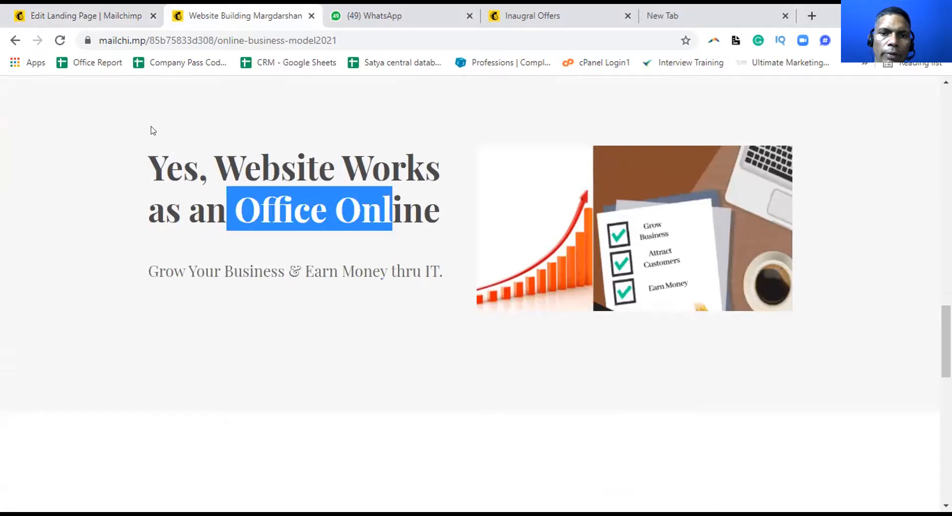
key(ctrl+shift+Tab)
scroll(202, 256, down, 5)
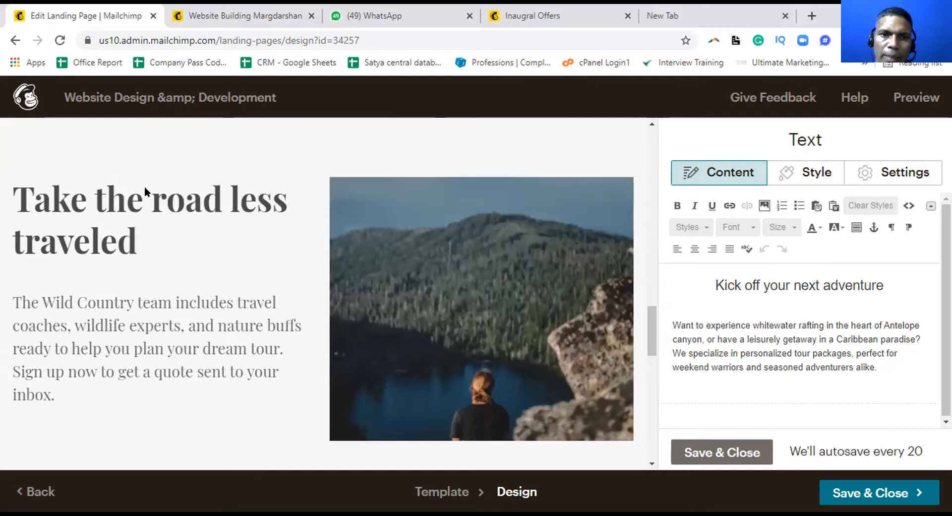
key(ctrl+Tab)
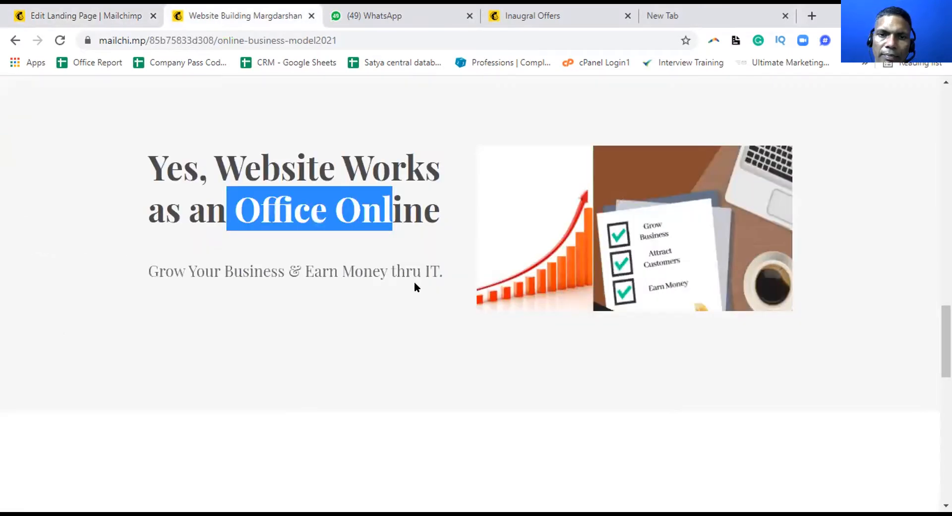
scroll(411, 276, down, 8)
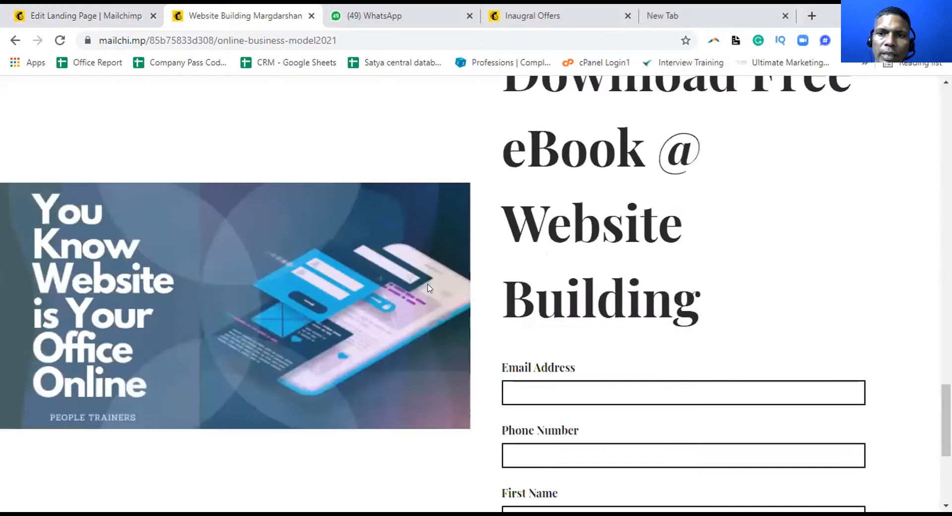
scroll(182, 220, up, 3)
key(ctrl+shift+Tab)
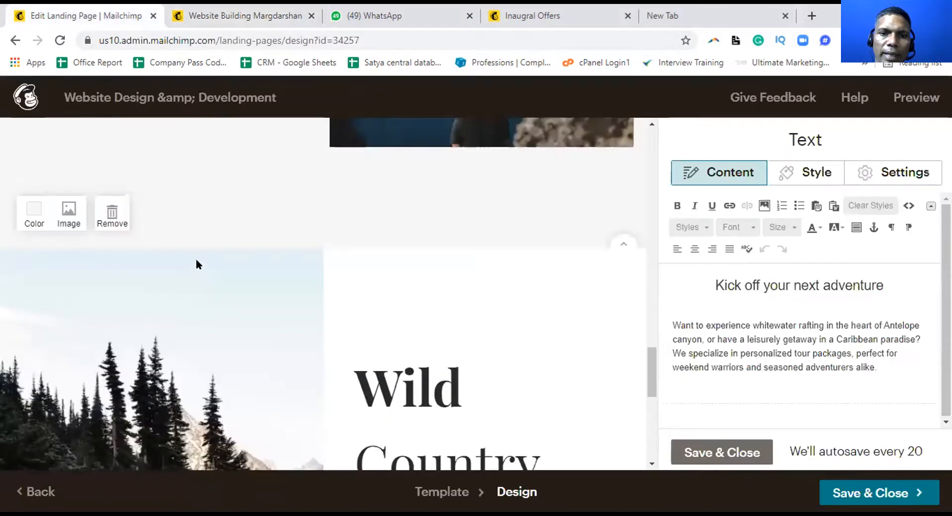
Scroll through the editor, then switch to the published eBook landing page and review it
scroll(196, 258, down, 4)
scroll(195, 264, down, 3)
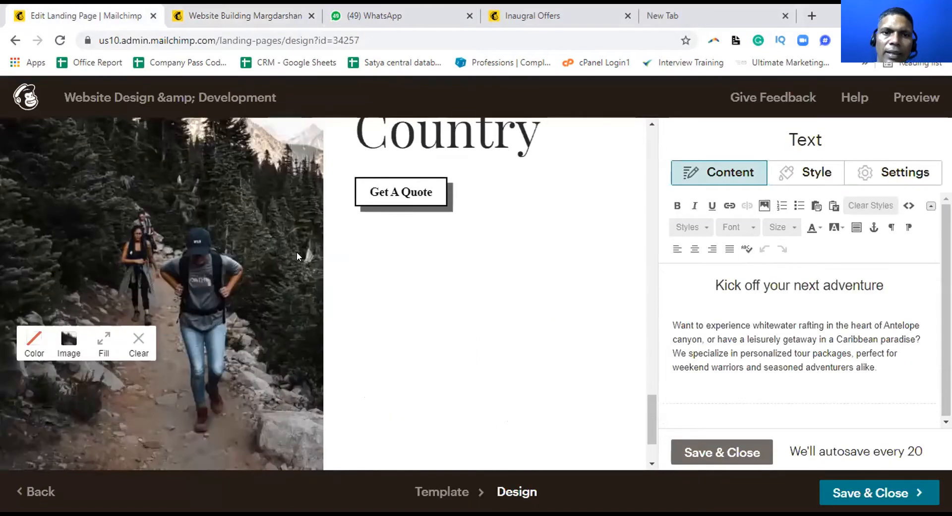
scroll(296, 252, up, 2)
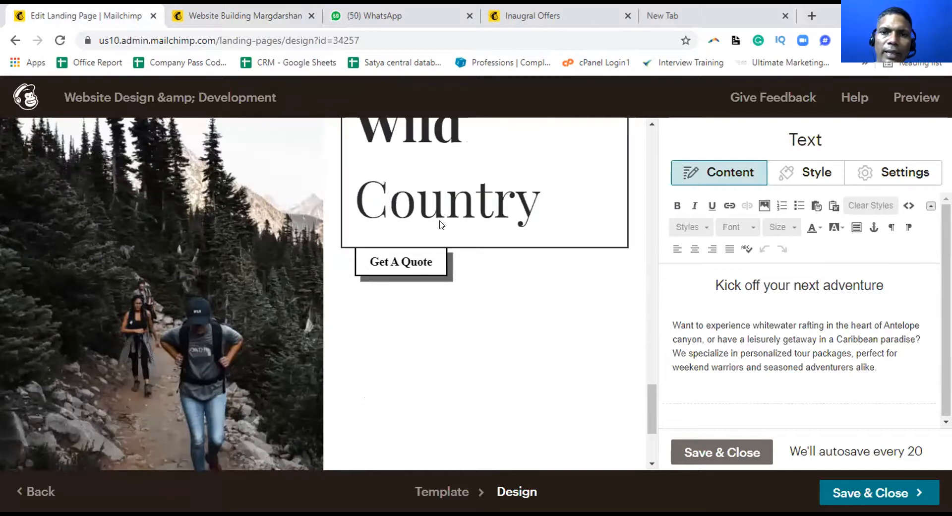
scroll(441, 224, up, 2)
scroll(441, 233, down, 6)
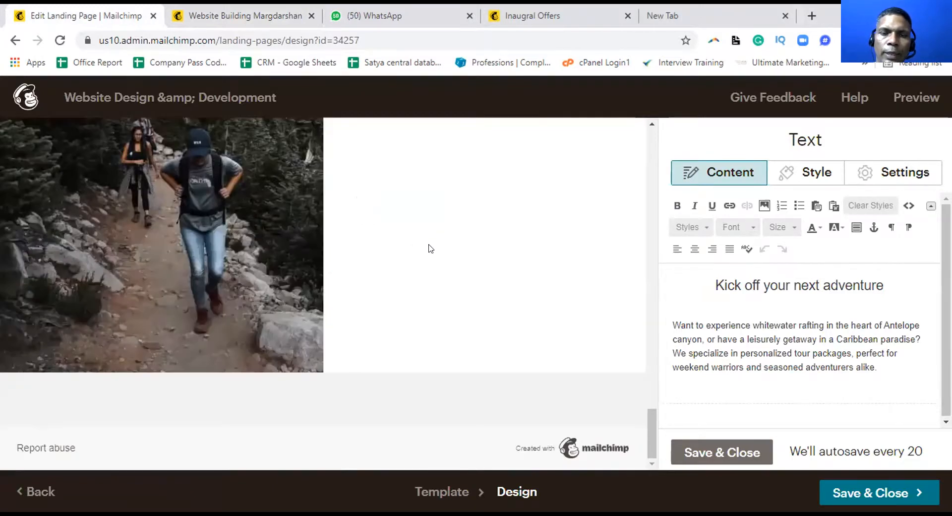
scroll(430, 249, up, 2)
scroll(429, 248, up, 2)
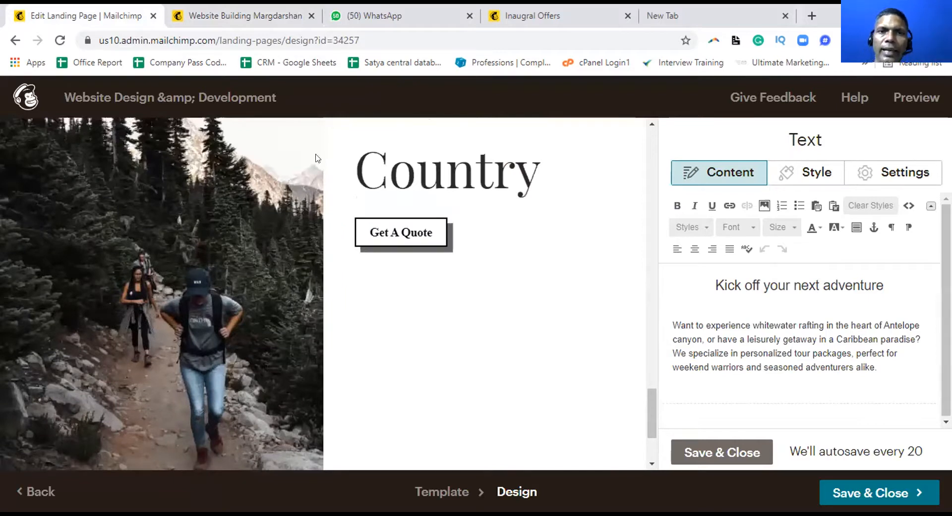
key(ctrl+Tab)
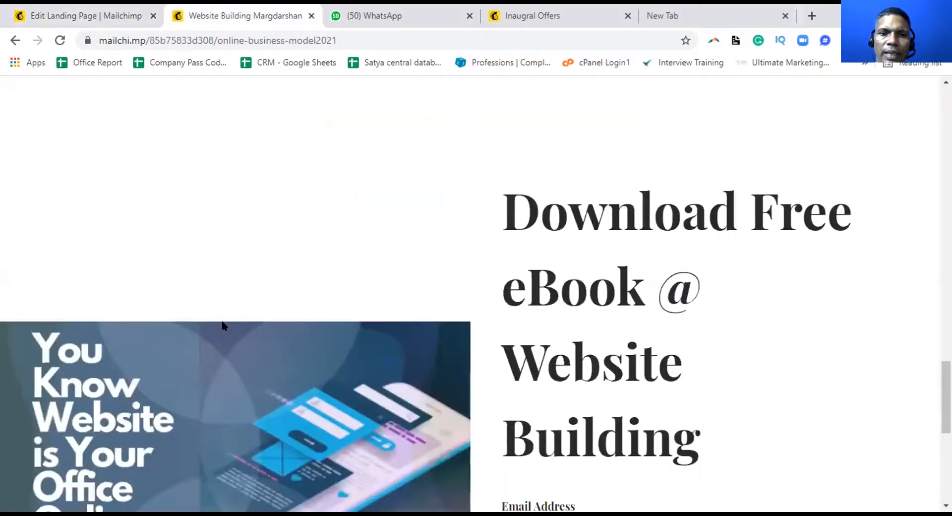
scroll(217, 320, down, 3)
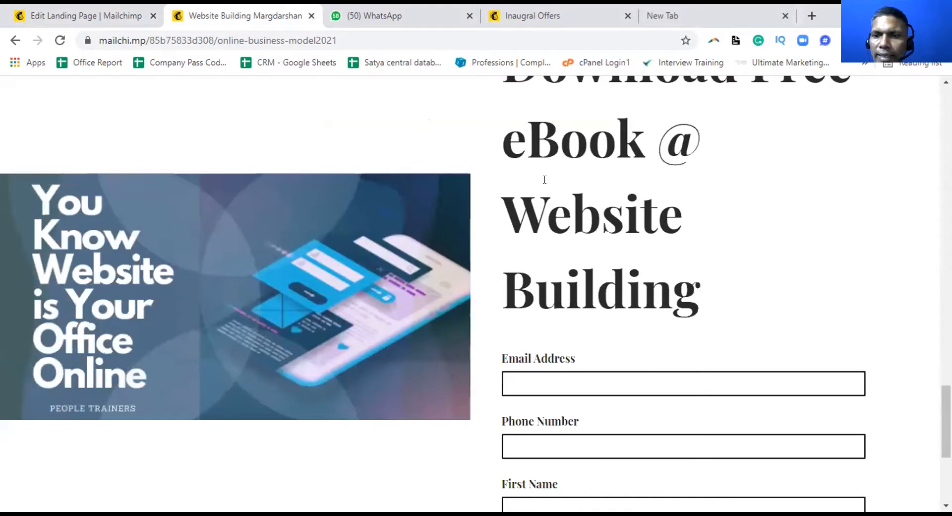
scroll(544, 205, down, 3)
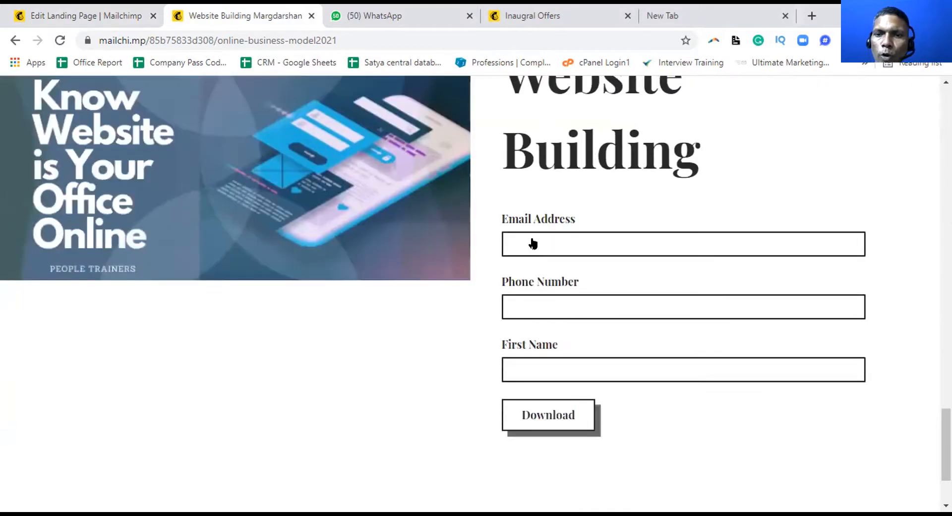
scroll(533, 245, down, 1)
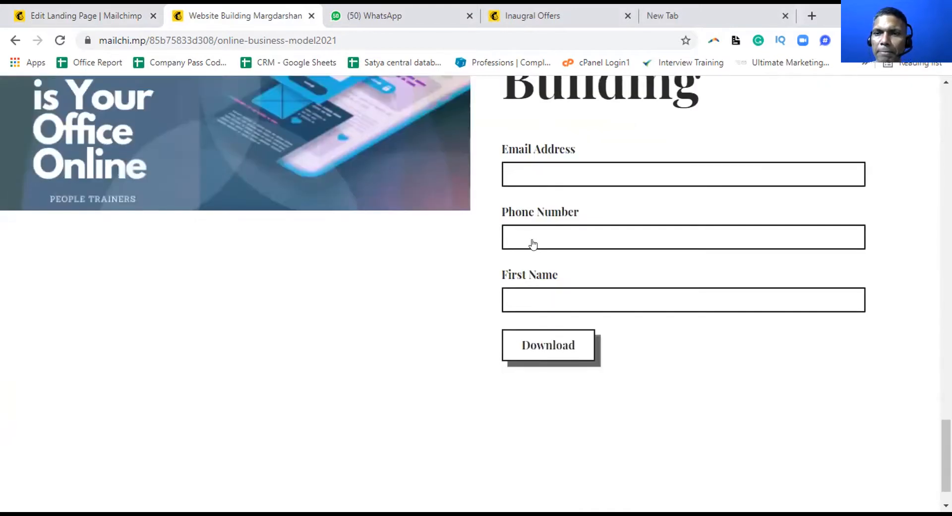
scroll(533, 243, up, 3)
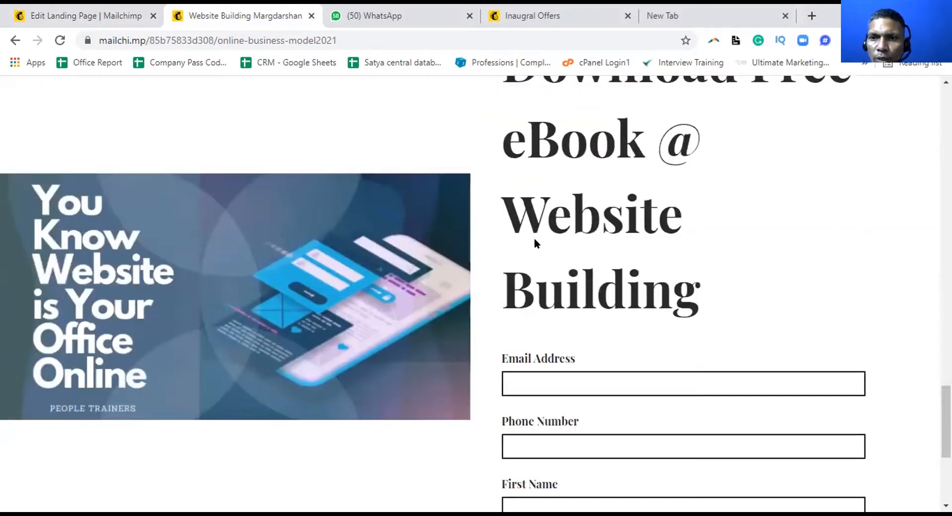
scroll(535, 243, up, 1)
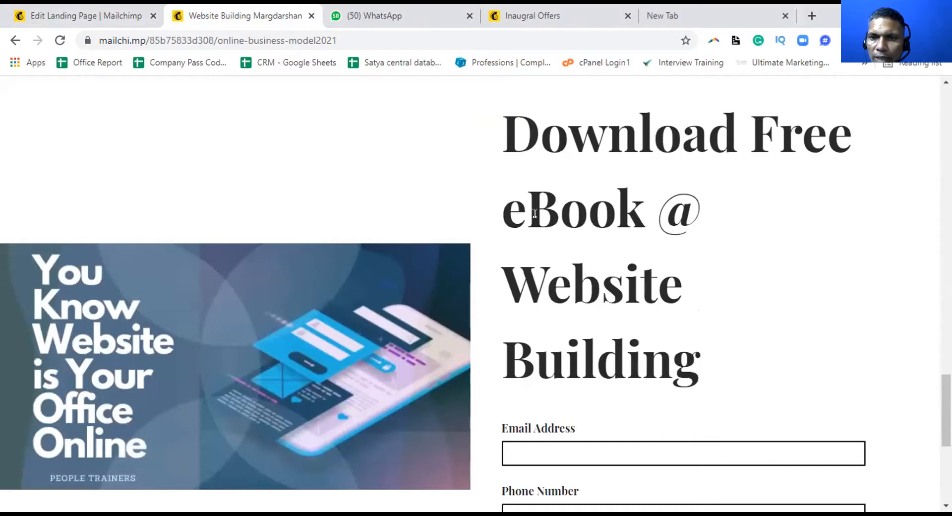
Select and review the 'Download Free eBook @ Website Building' heading on the published page
drag(504, 126, 534, 213)
drag(685, 371, 688, 371)
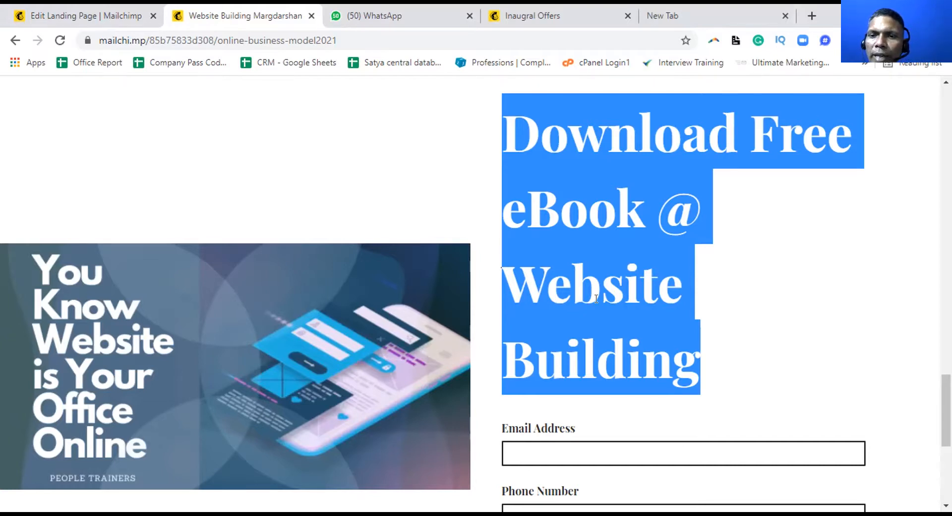
scroll(596, 298, down, 1)
scroll(596, 298, down, 2)
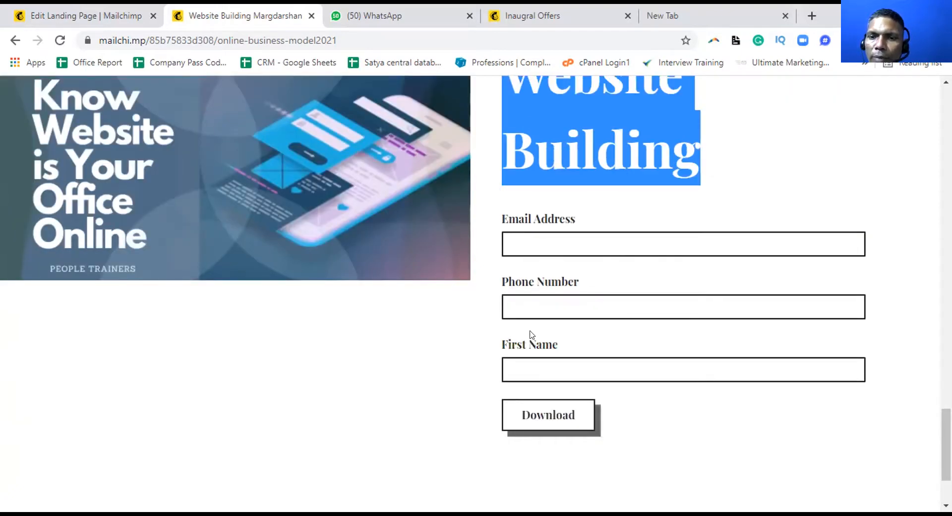
scroll(539, 360, down, 1)
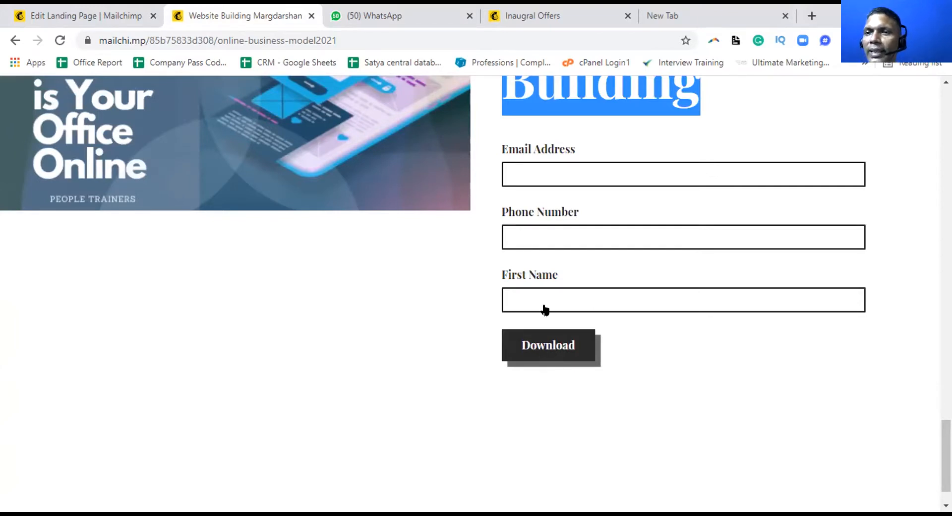
scroll(544, 308, up, 3)
scroll(544, 287, up, 2)
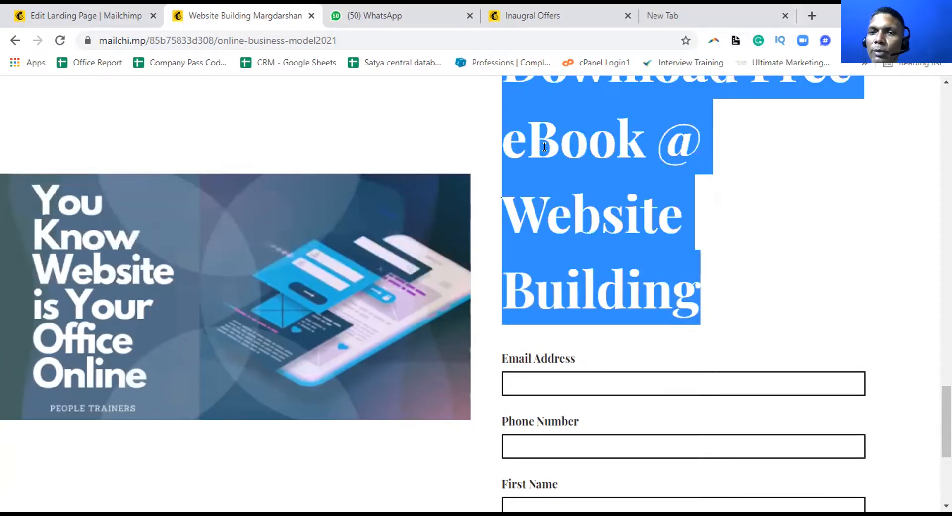
click(542, 155)
scroll(543, 154, up, 1)
scroll(542, 157, up, 1)
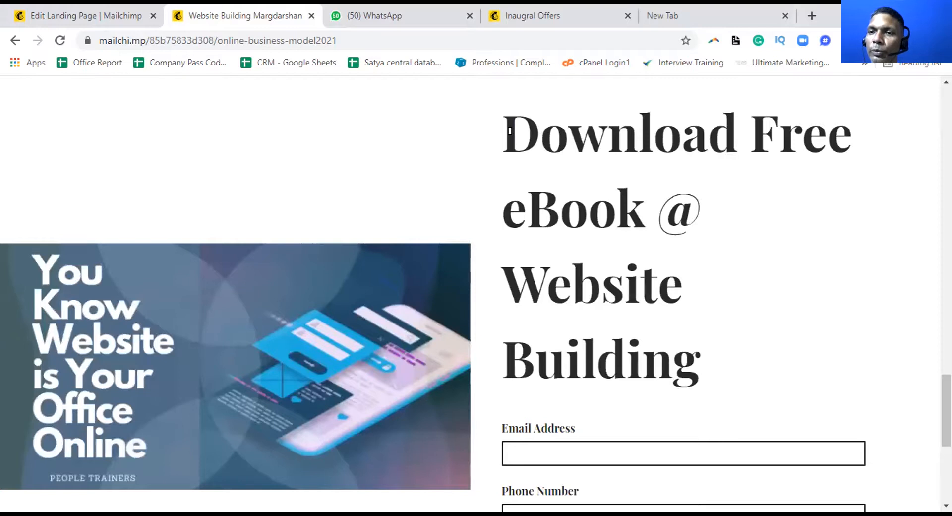
drag(511, 131, 679, 347)
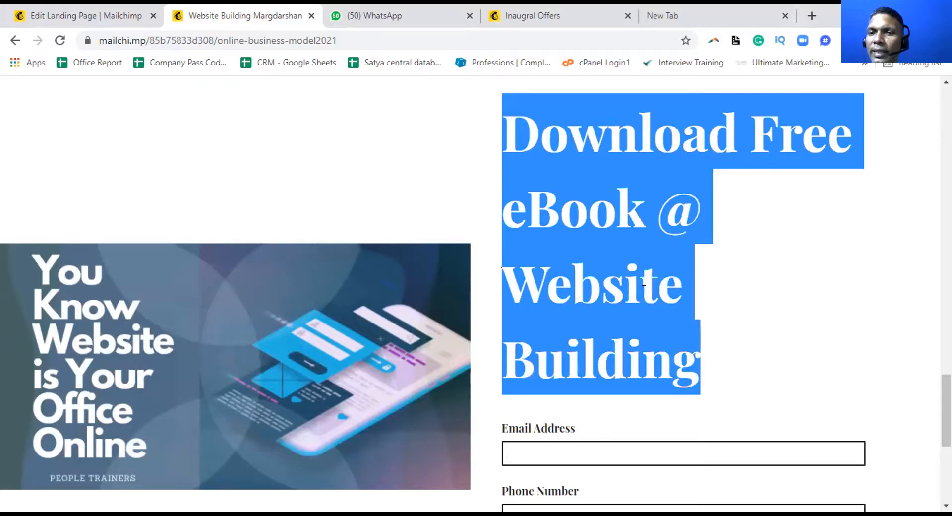
click(607, 188)
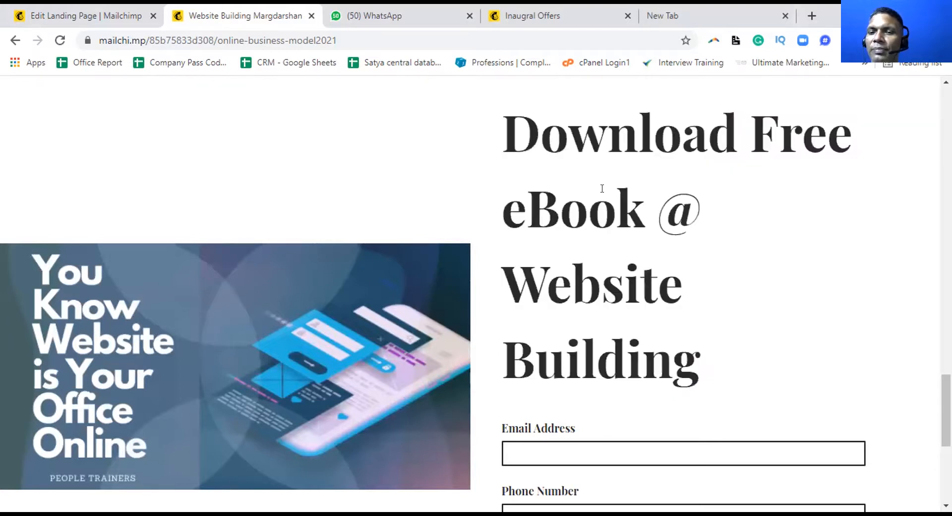
Copy the published eBook landing page's web address from the address bar
scroll(602, 189, down, 2)
scroll(558, 238, down, 3)
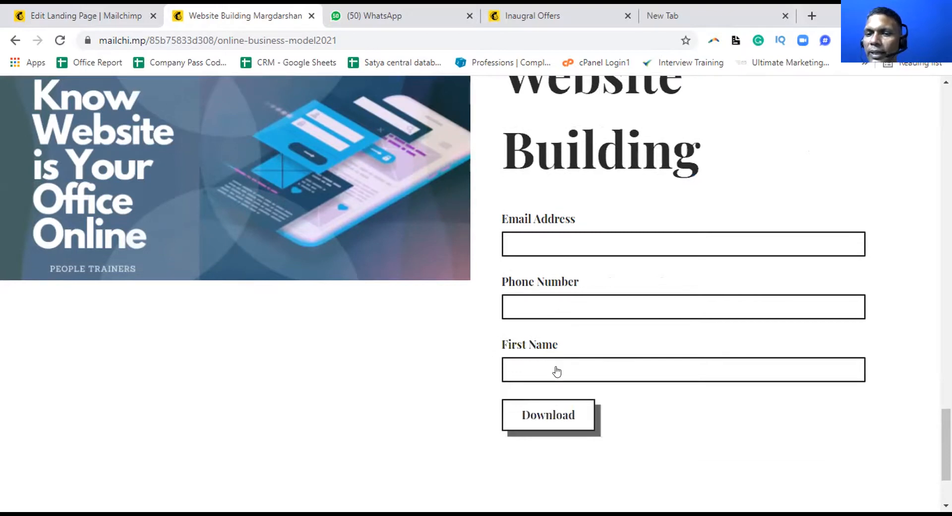
scroll(557, 371, down, 1)
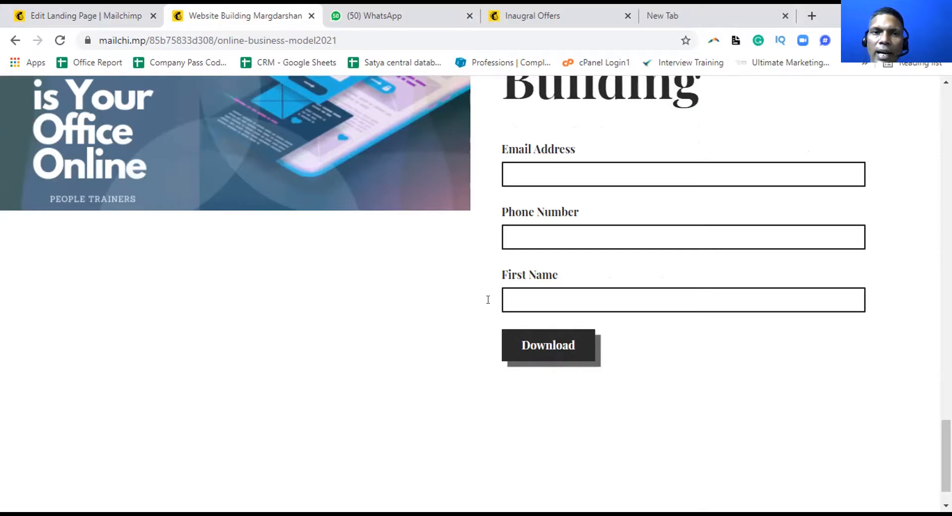
click(272, 41)
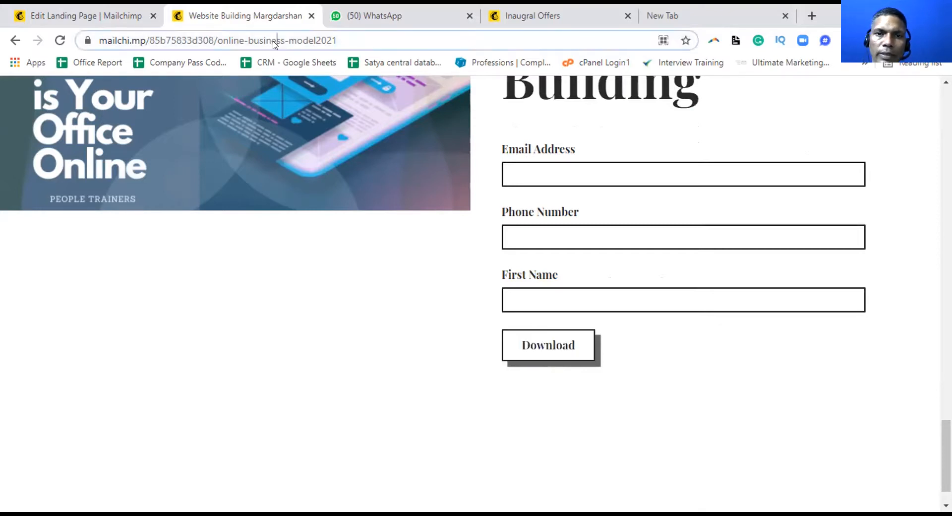
right_click(273, 42)
click(297, 118)
click(405, 15)
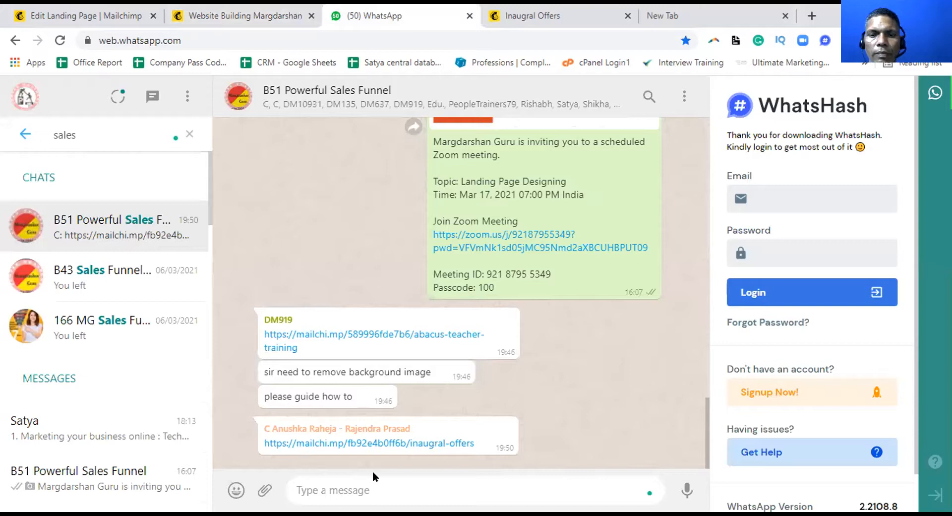
Send the copied landing-page link to the B51 group with the caption 'Website Building Margdarshan'
click(354, 480)
key(ctrl+v)
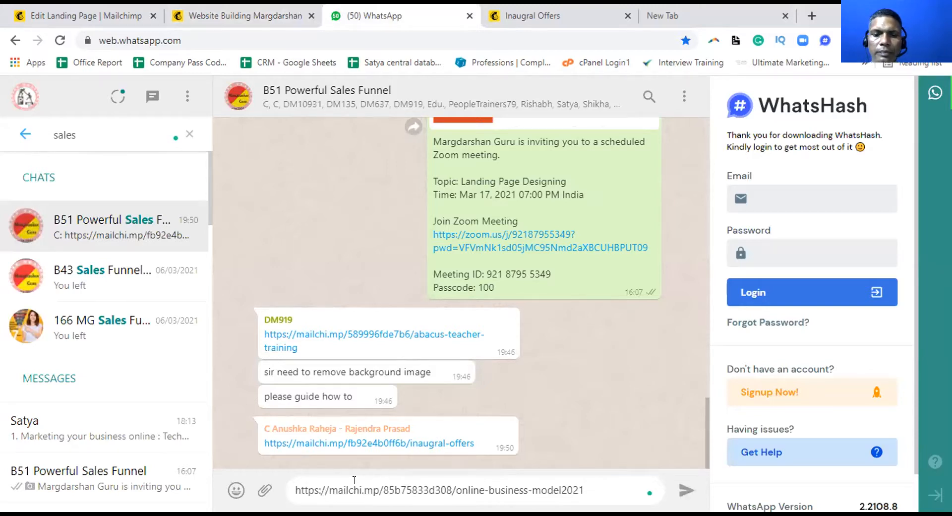
key(shift+Return)
text(Website Building )
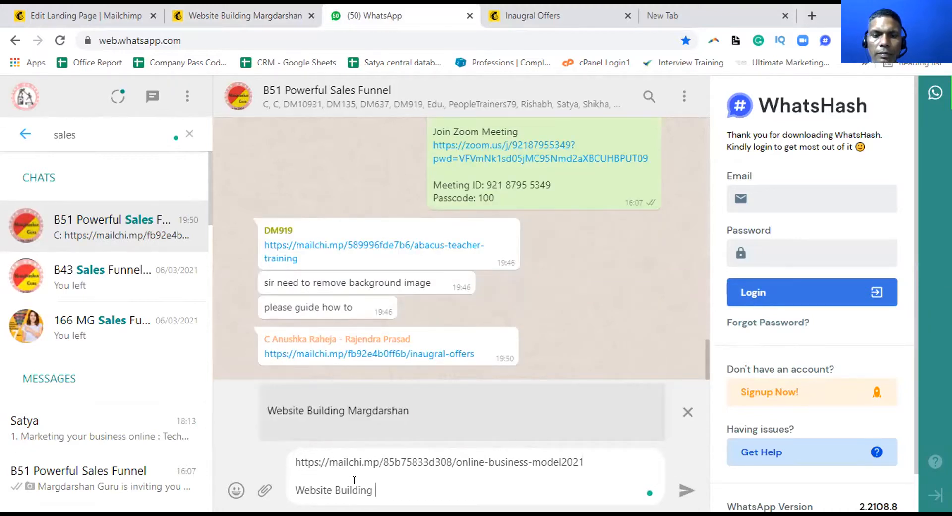
text(Margdarshan)
key(Return)
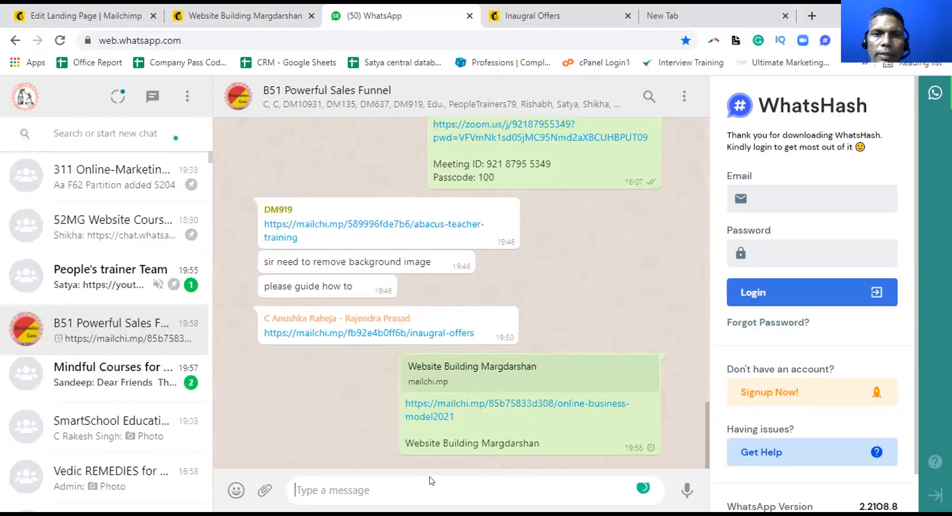
triple_click(404, 442)
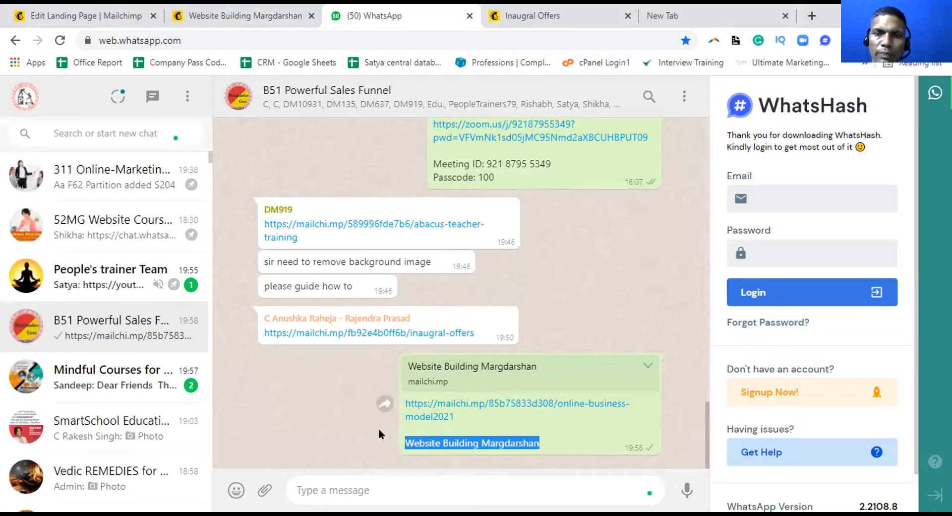
click(561, 14)
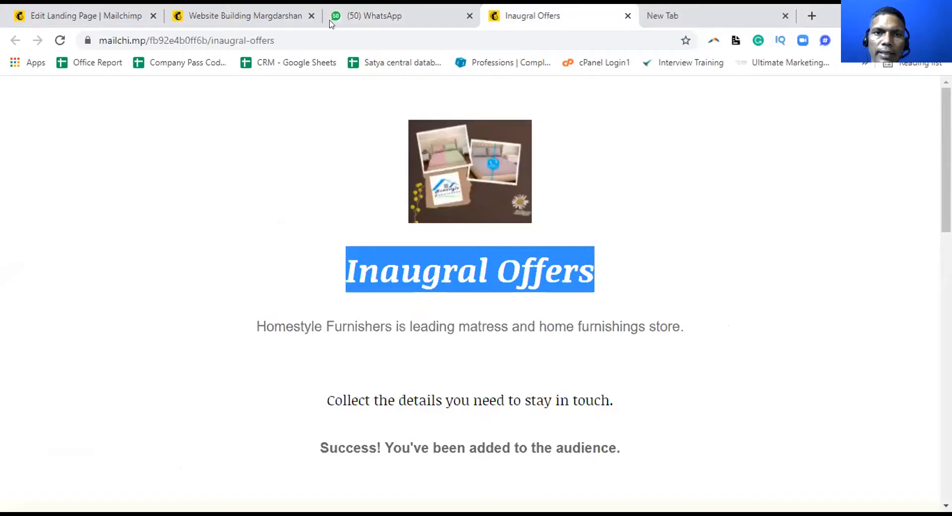
Submit the Email Address, Phone Number and First Name download form on the published eBook page
click(131, 16)
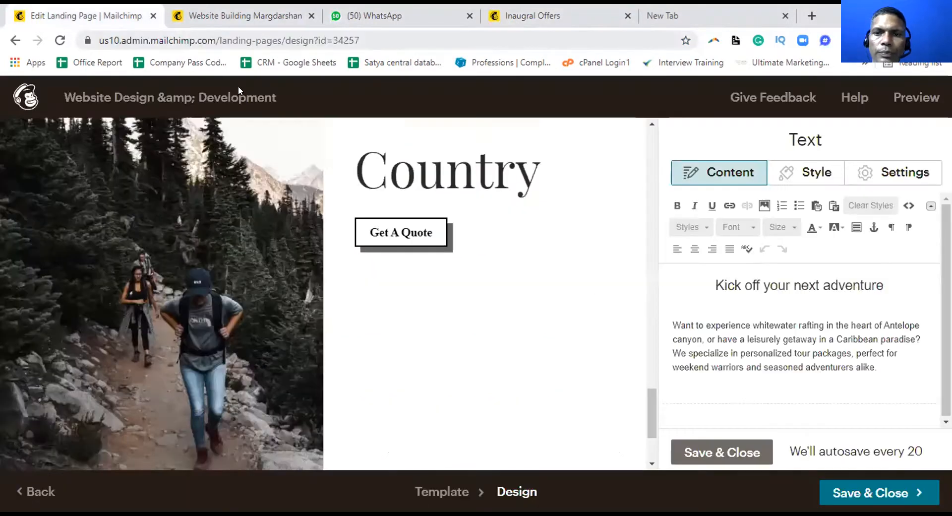
key(ctrl+Tab)
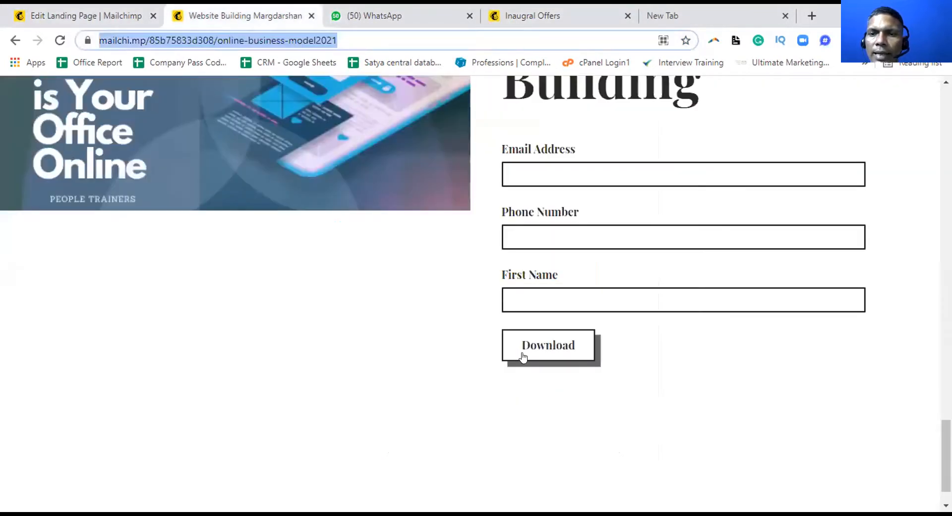
click(540, 347)
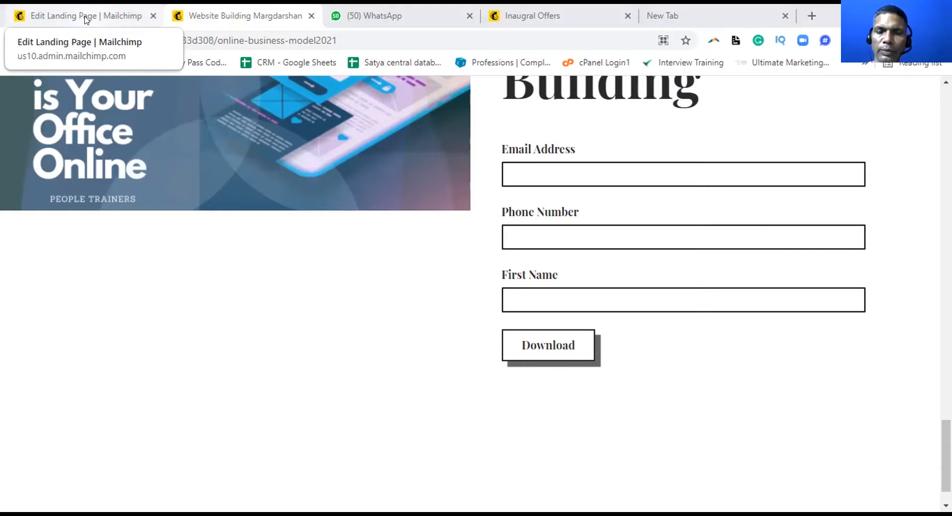
click(530, 349)
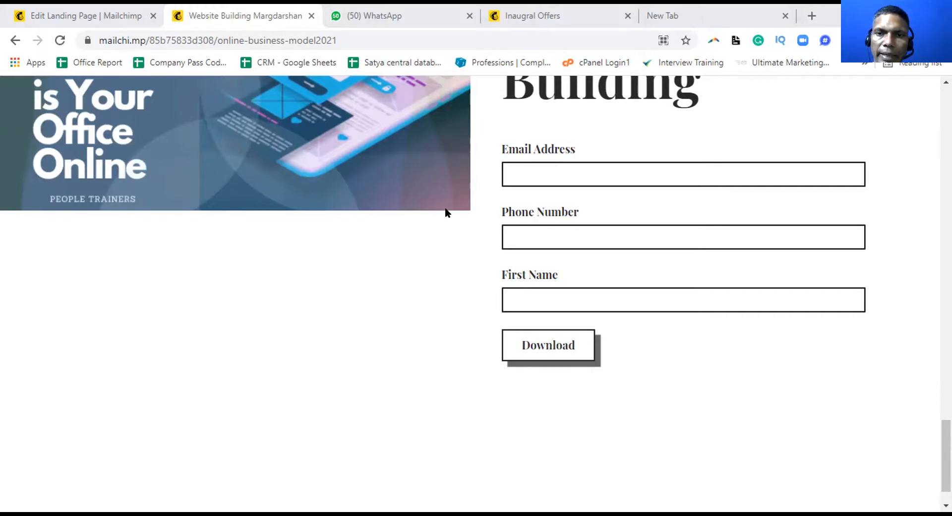
scroll(445, 212, up, 7)
scroll(445, 209, up, 8)
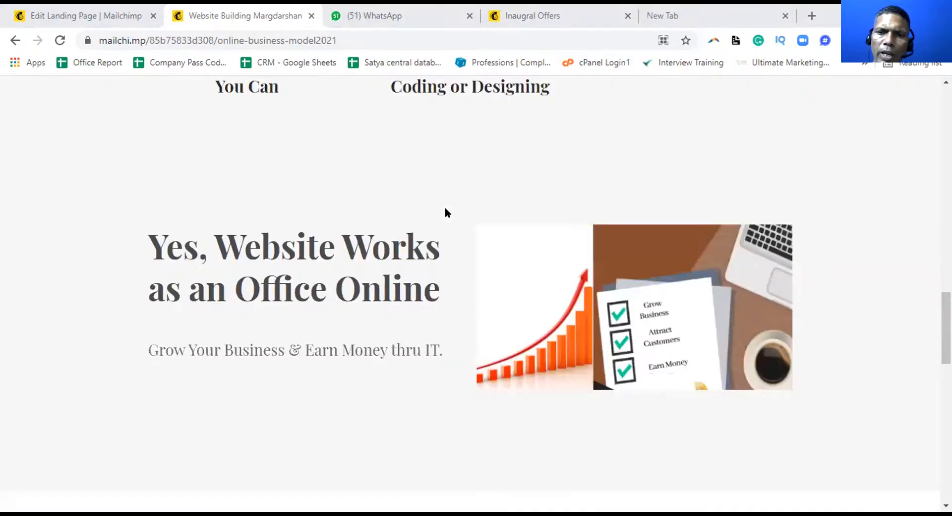
scroll(445, 213, up, 10)
scroll(445, 212, up, 4)
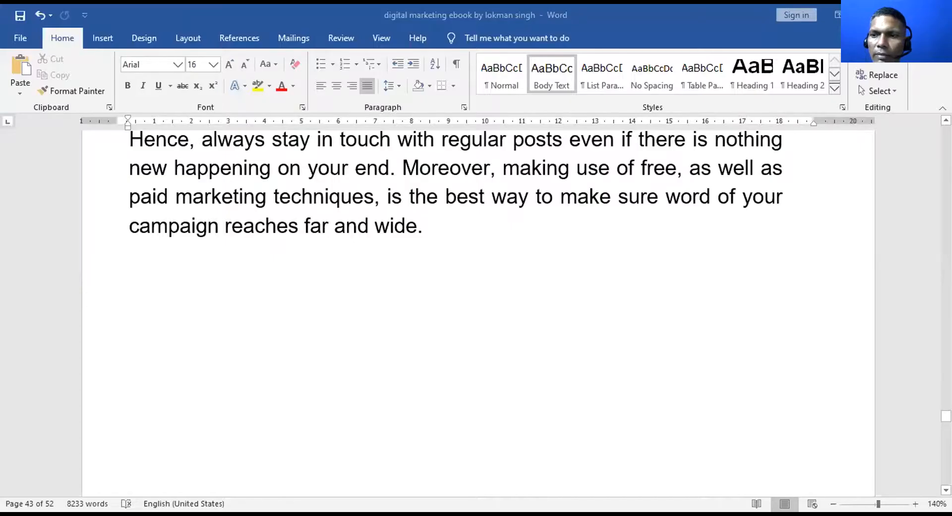
Return to the top of the ebook and select the megaphone cover illustration
scroll(619, 383, up, 15)
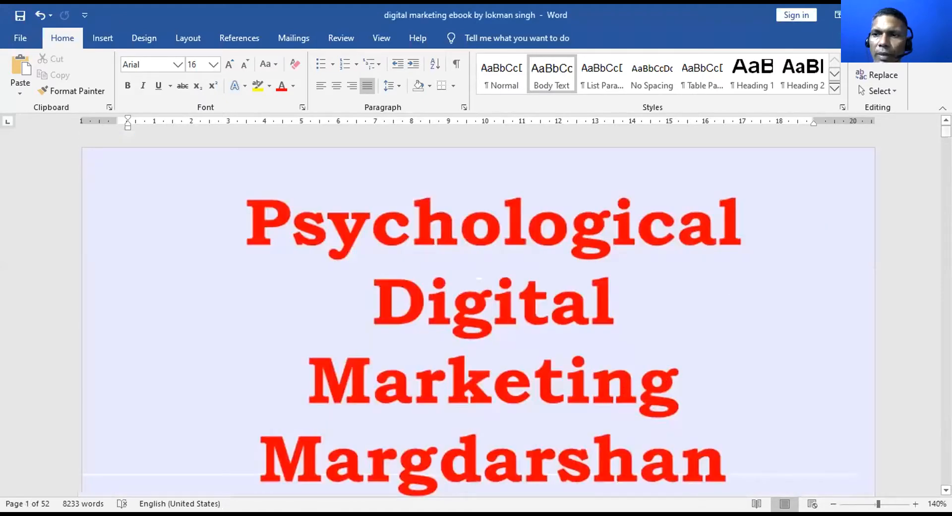
drag(946, 132, 946, 132)
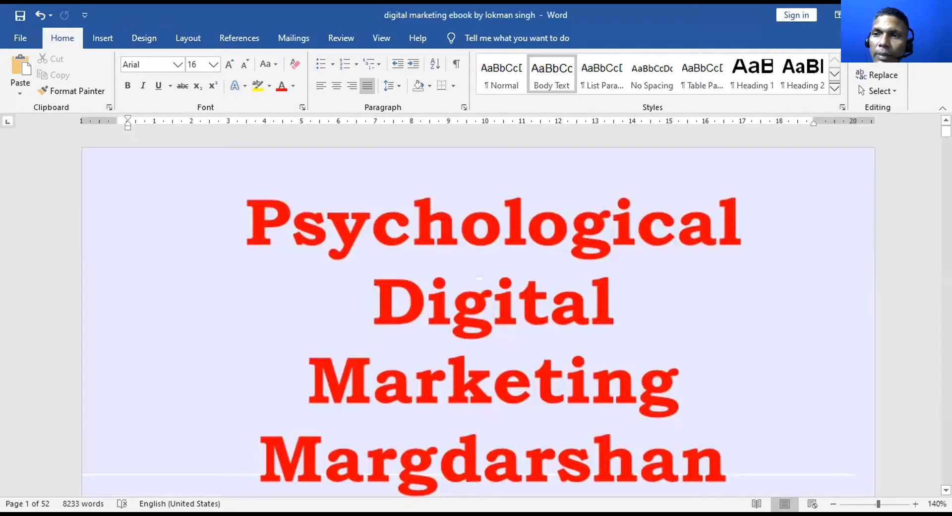
mouse_move(946, 132)
mouse_down()
mouse_move(946, 141)
mouse_move(946, 132)
mouse_up()
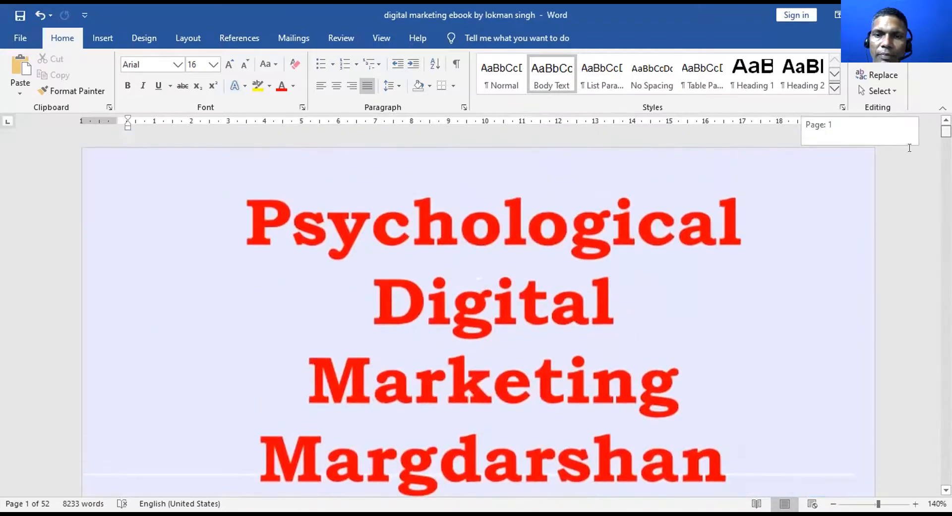
scroll(642, 202, down, 3)
click(697, 212)
Move down to the Table of Contents on page 3 and place the caret in its heading
scroll(698, 224, down, 3)
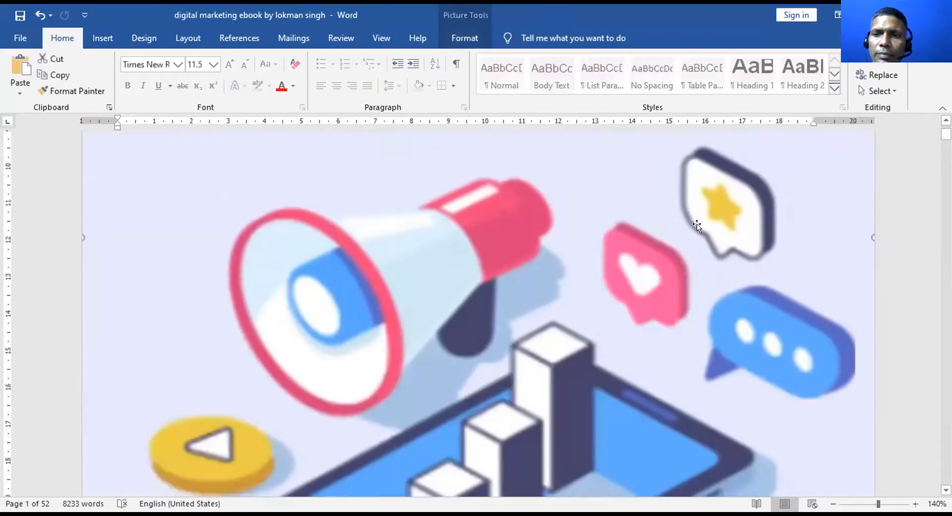
scroll(682, 342, down, 10)
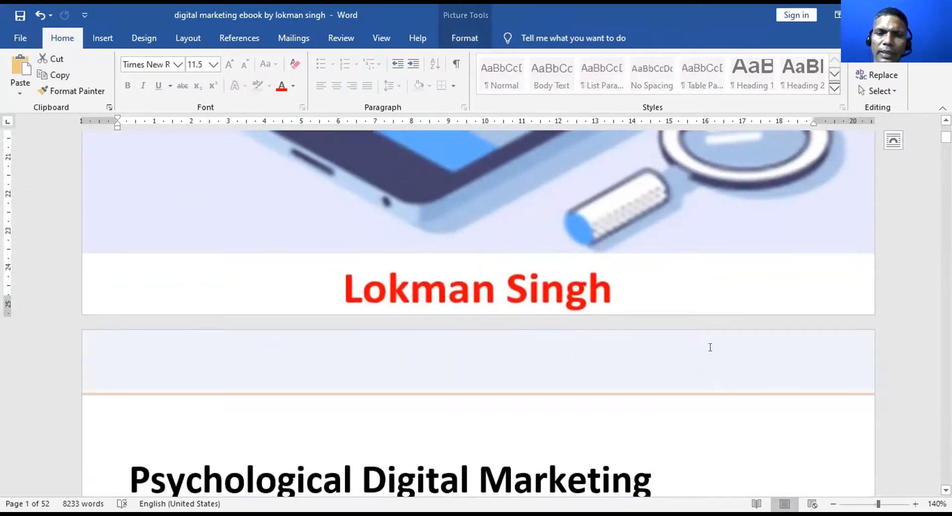
scroll(710, 347, down, 15)
scroll(710, 355, down, 15)
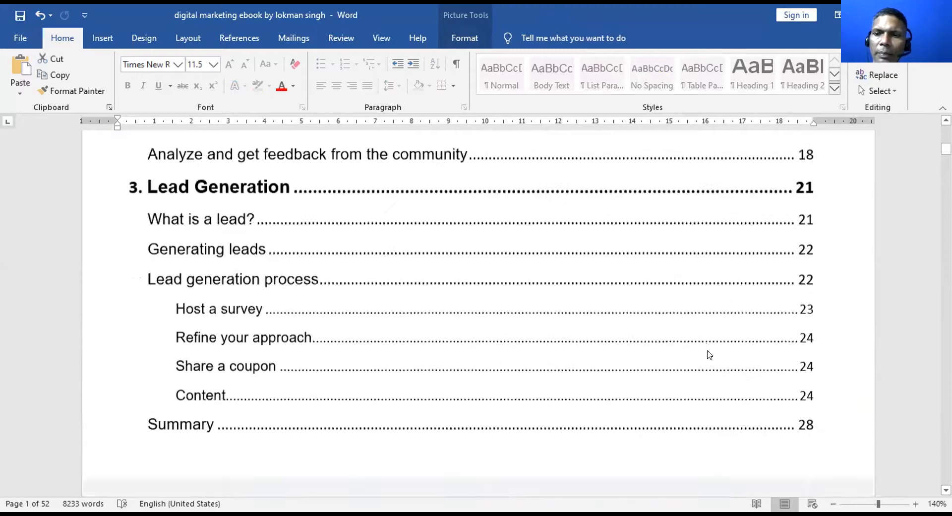
scroll(709, 354, down, 4)
scroll(709, 353, up, 18)
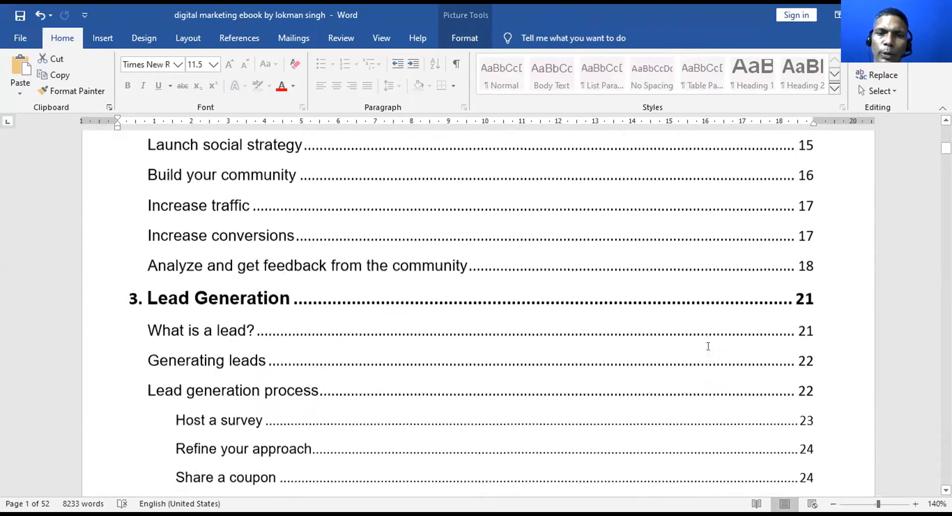
click(708, 346)
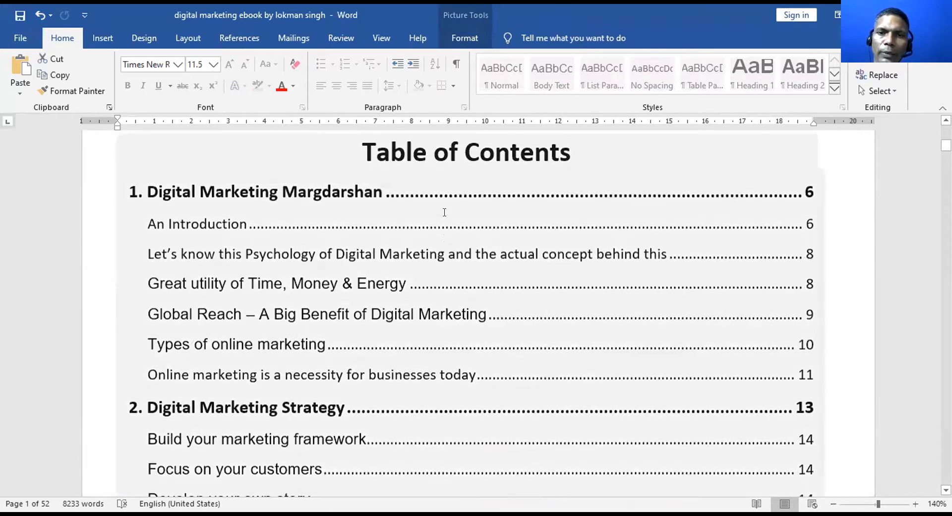
click(474, 155)
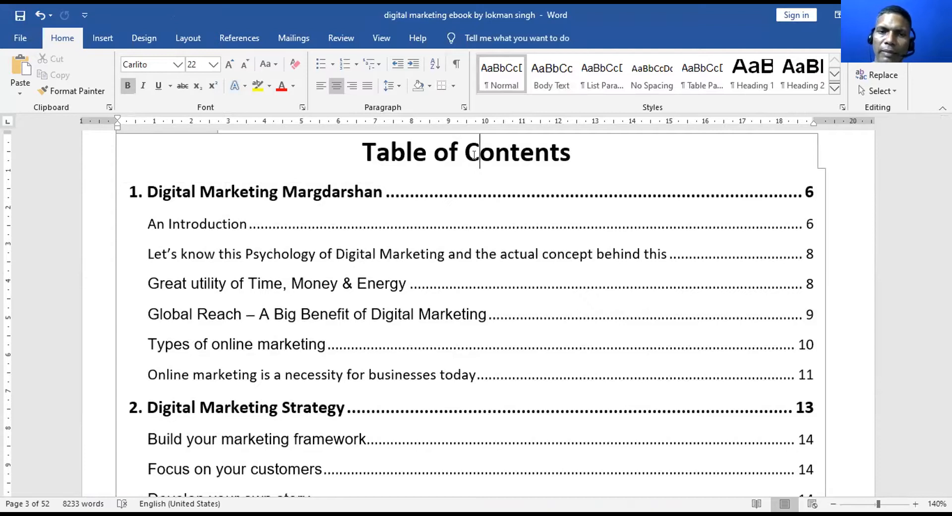
Scroll through the ebook down to its final page, page 52
scroll(489, 176, down, 5)
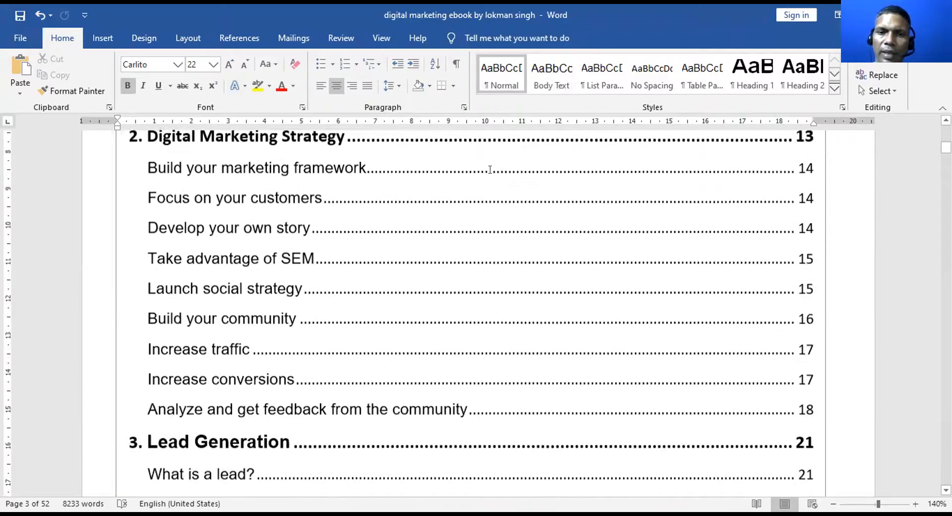
scroll(489, 176, down, 5)
scroll(308, 254, up, 3)
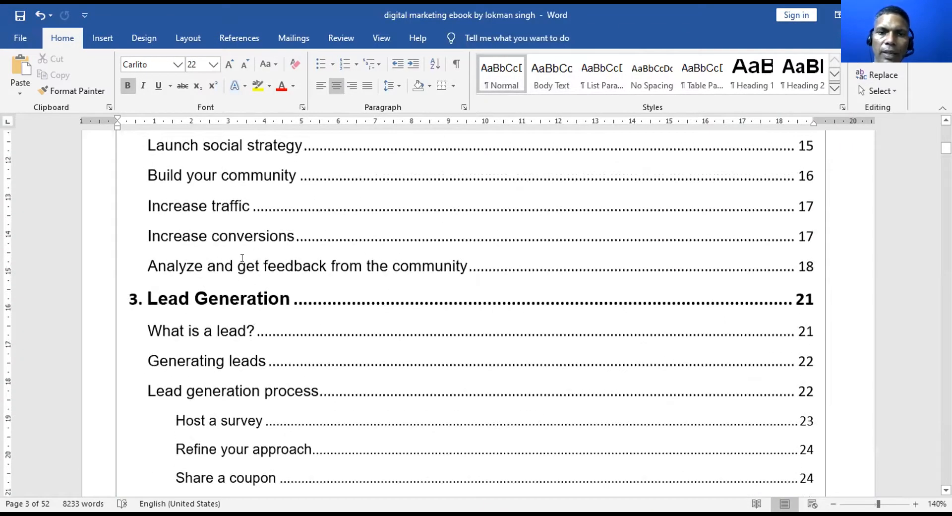
scroll(253, 268, down, 20)
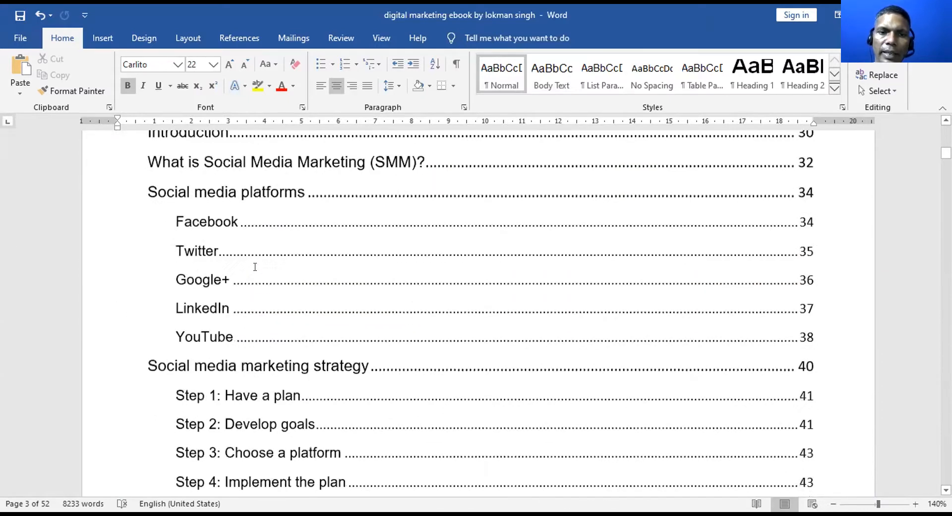
scroll(255, 268, down, 8)
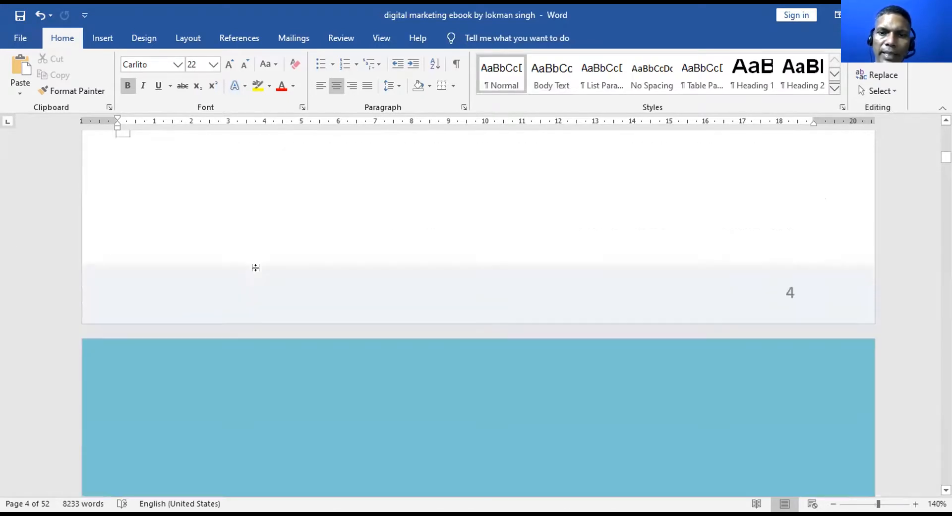
scroll(262, 260, down, 5)
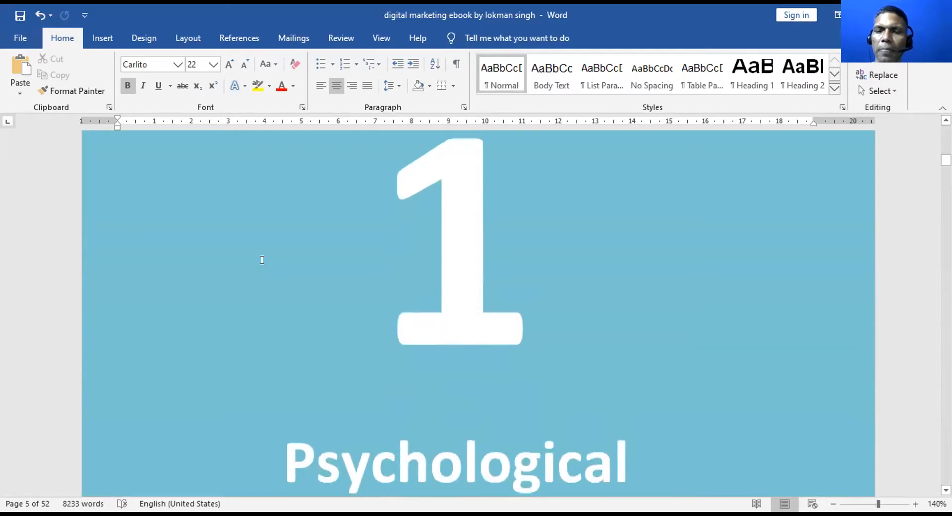
scroll(262, 261, down, 8)
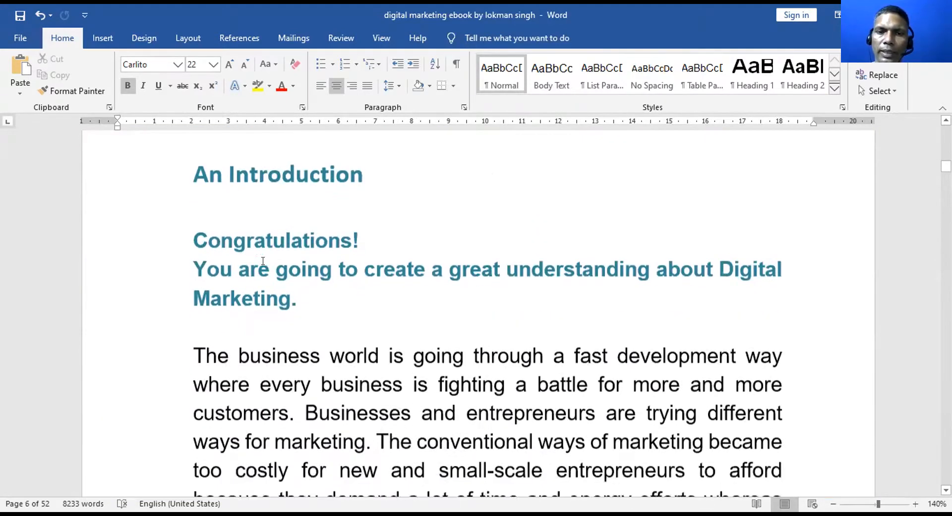
scroll(263, 260, down, 15)
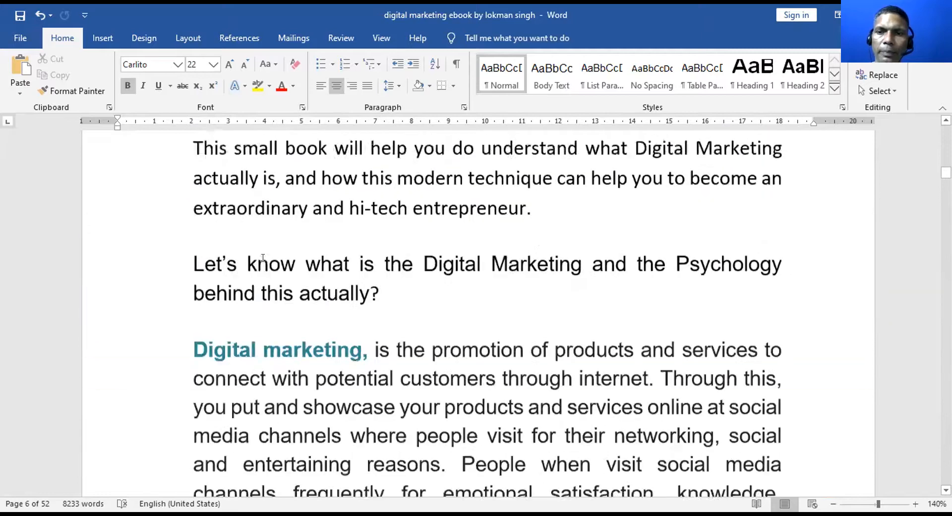
scroll(262, 260, down, 20)
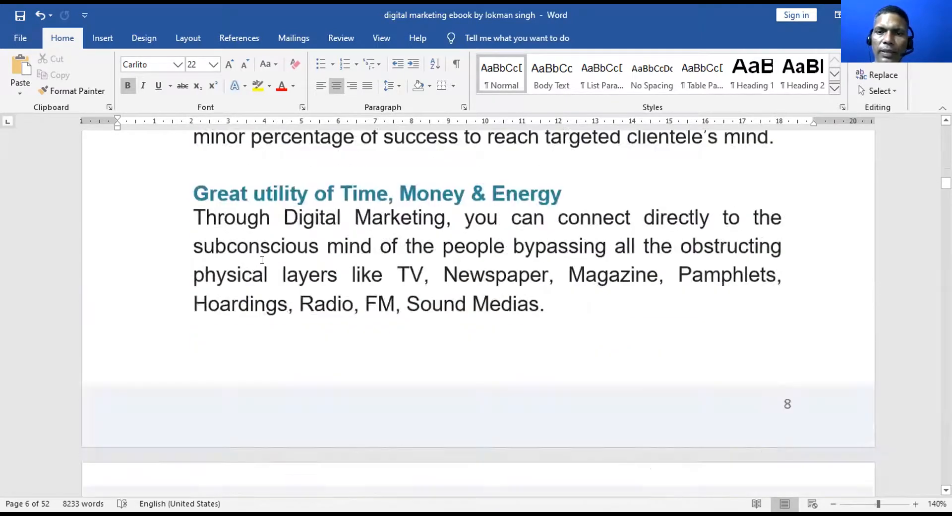
scroll(263, 268, down, 20)
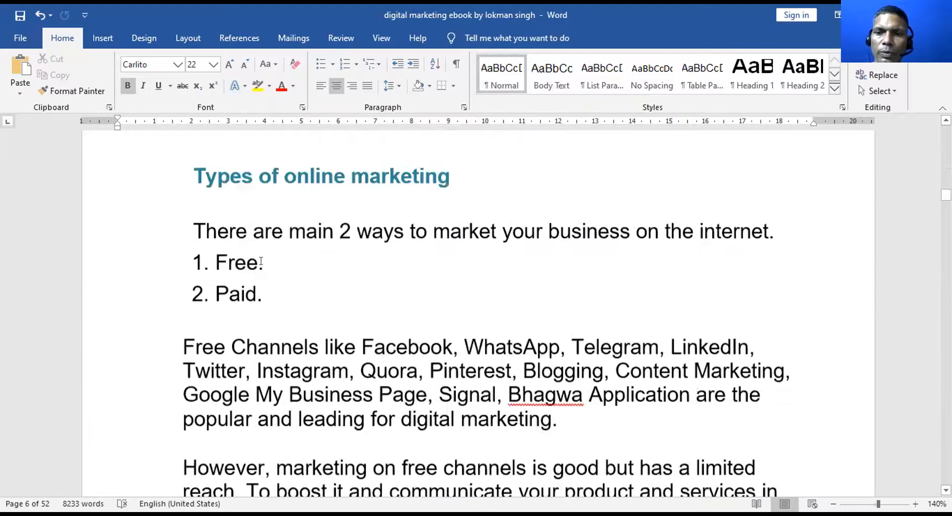
scroll(261, 265, down, 12)
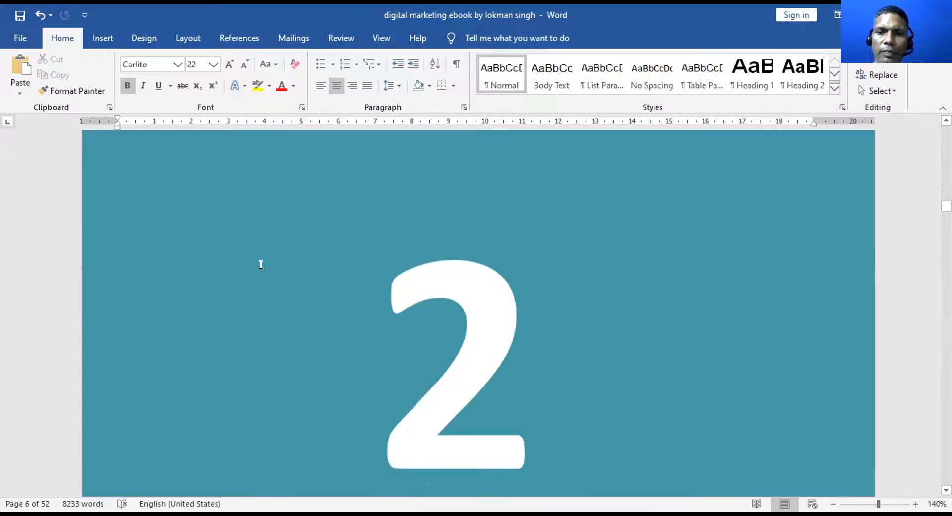
scroll(261, 265, down, 20)
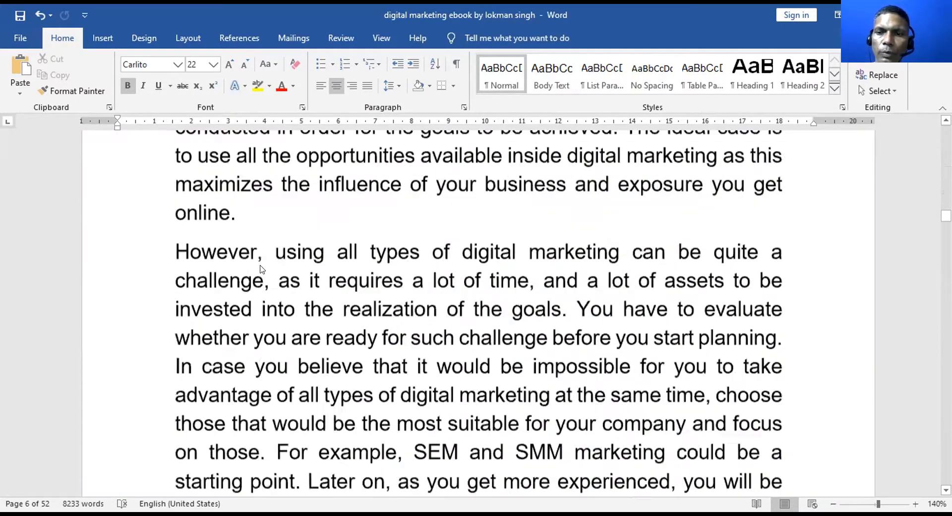
scroll(261, 265, down, 20)
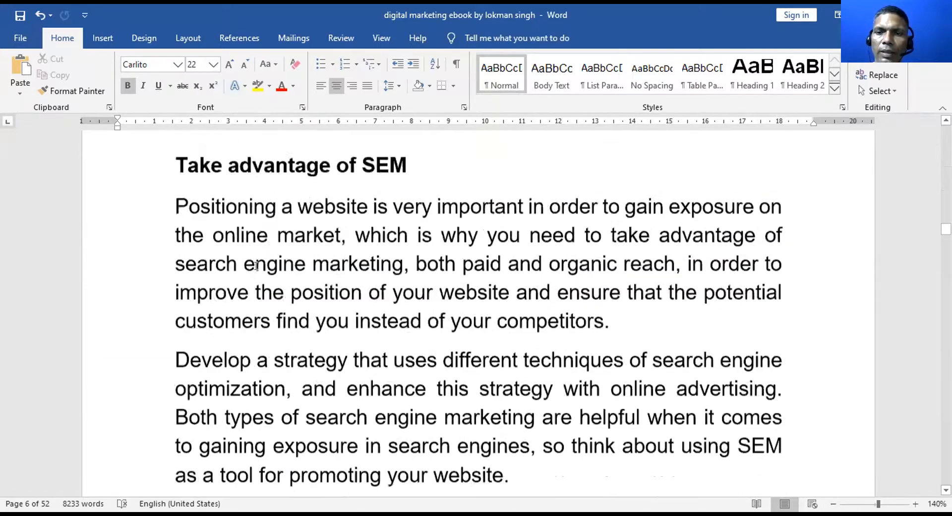
scroll(256, 266, down, 20)
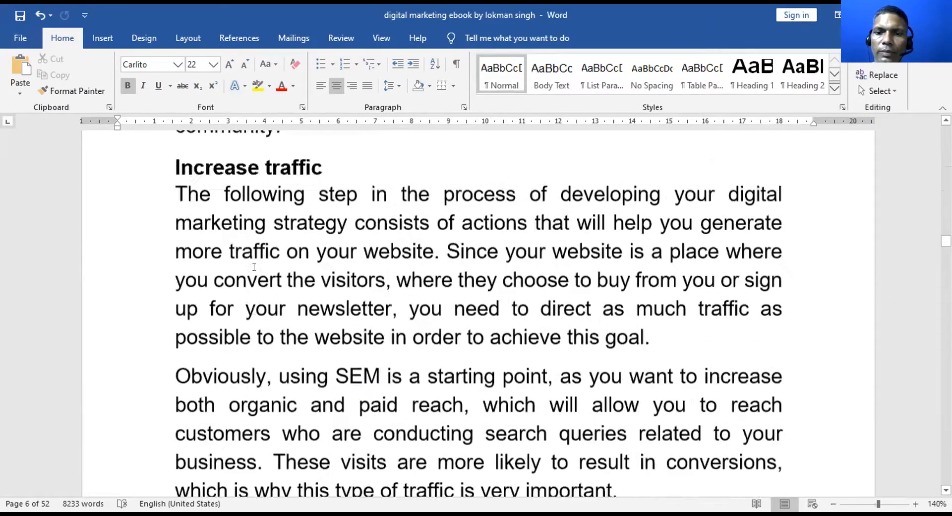
scroll(257, 277, down, 20)
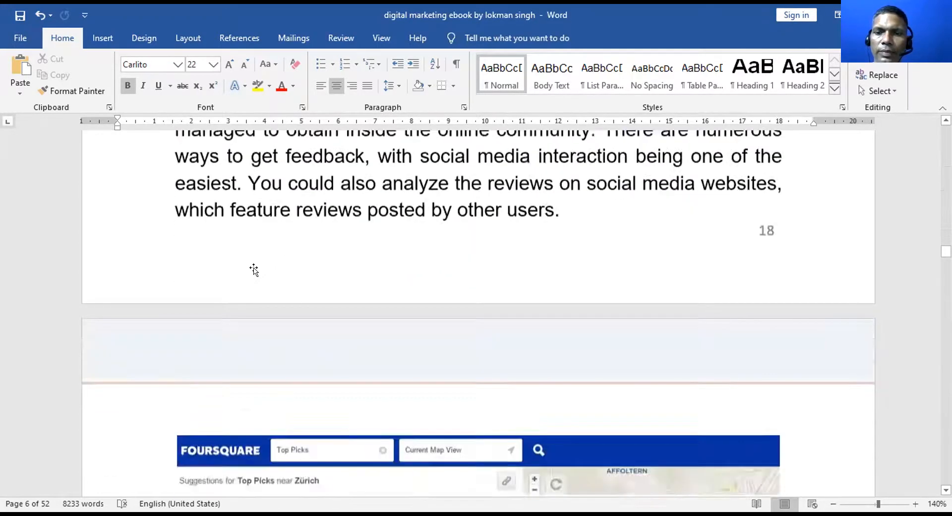
scroll(257, 277, down, 6)
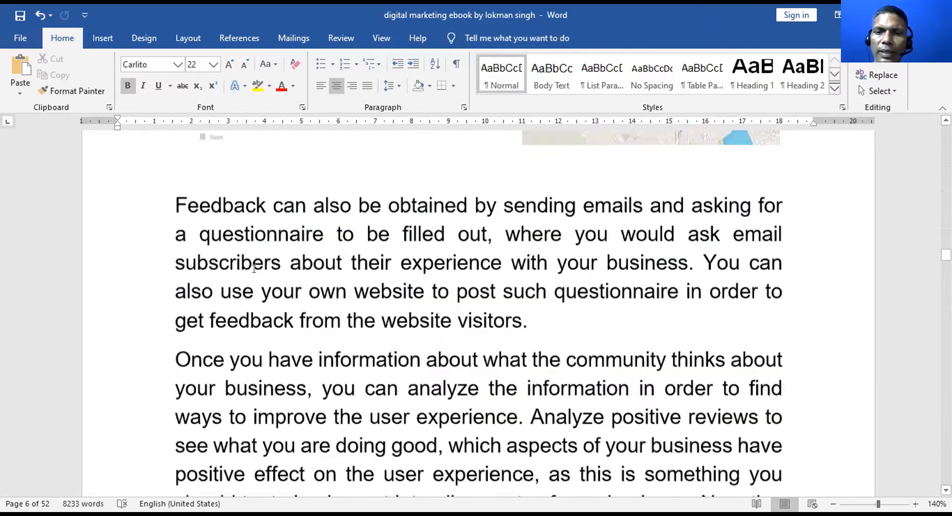
scroll(254, 269, down, 10)
scroll(254, 271, down, 5)
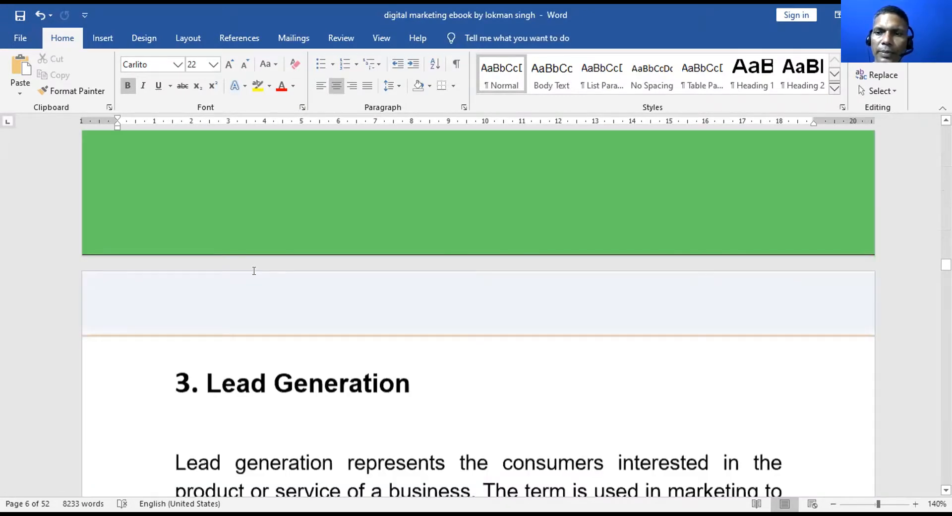
scroll(254, 270, down, 5)
scroll(254, 270, down, 5)
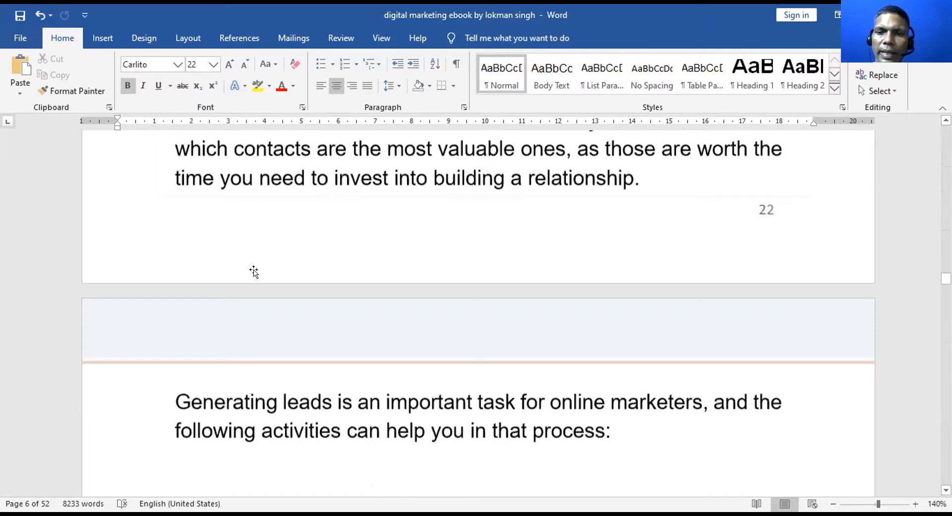
scroll(254, 272, down, 5)
scroll(254, 276, down, 5)
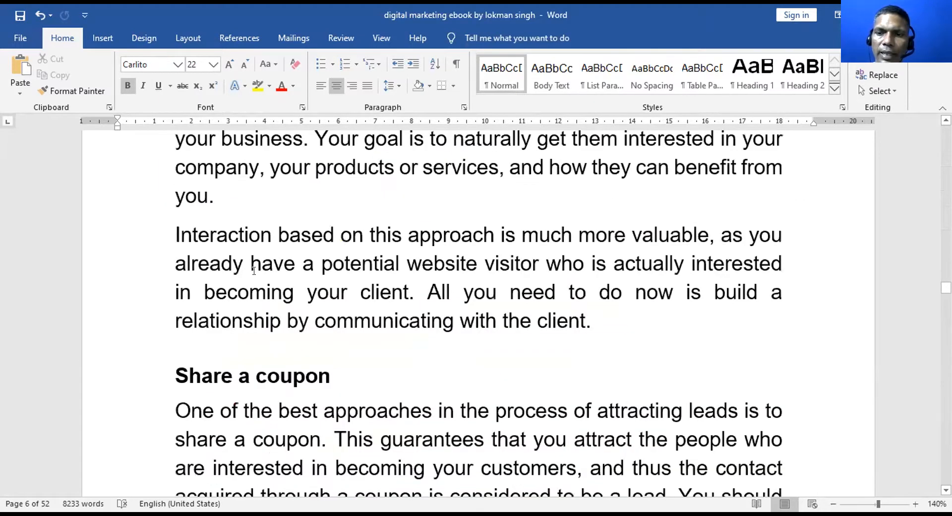
scroll(254, 270, down, 5)
scroll(254, 273, down, 3)
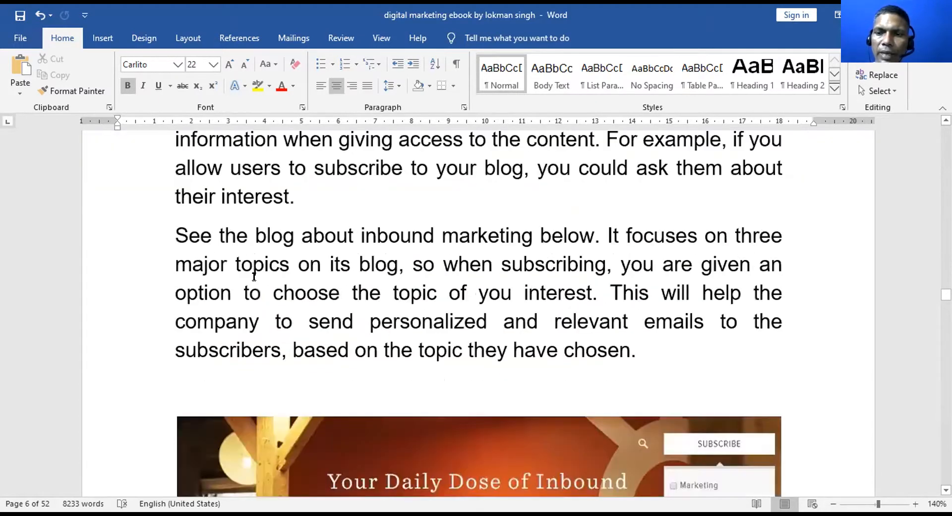
scroll(254, 277, down, 5)
scroll(254, 276, down, 5)
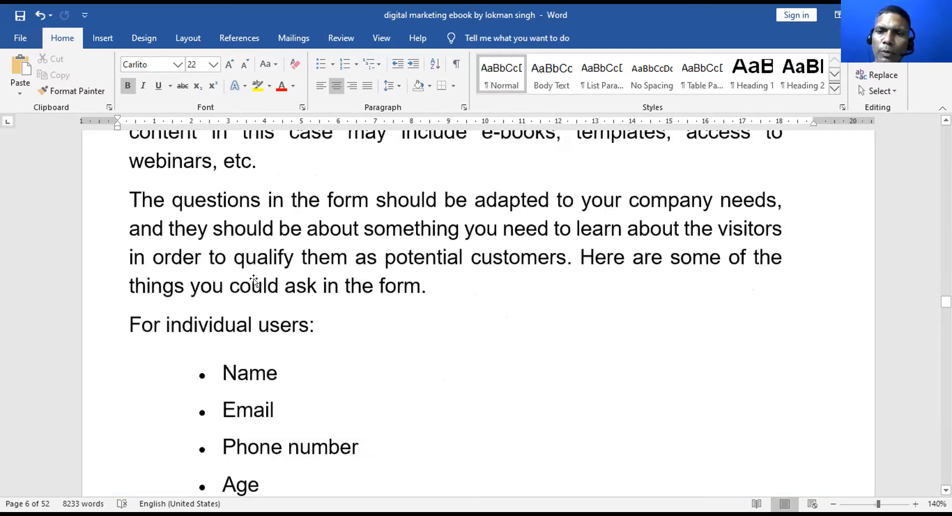
scroll(254, 278, down, 5)
scroll(253, 279, down, 5)
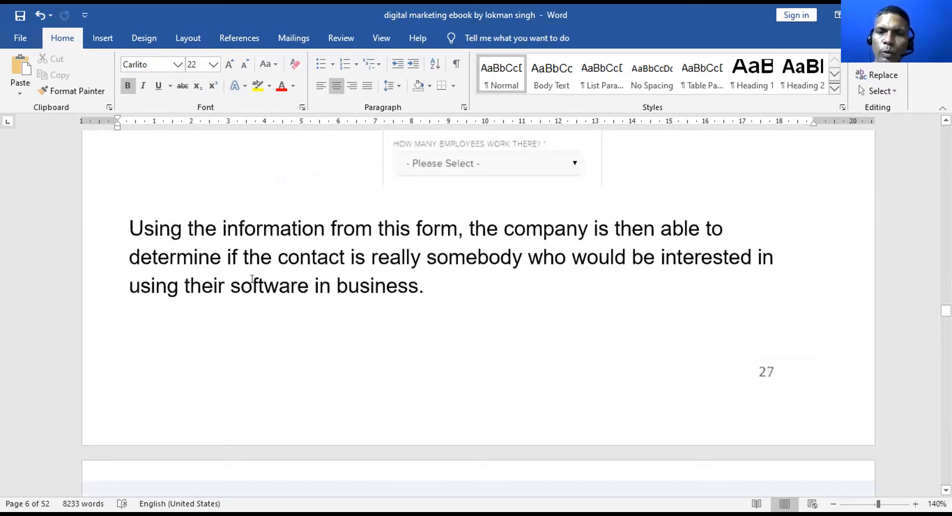
scroll(252, 278, down, 5)
scroll(252, 275, down, 5)
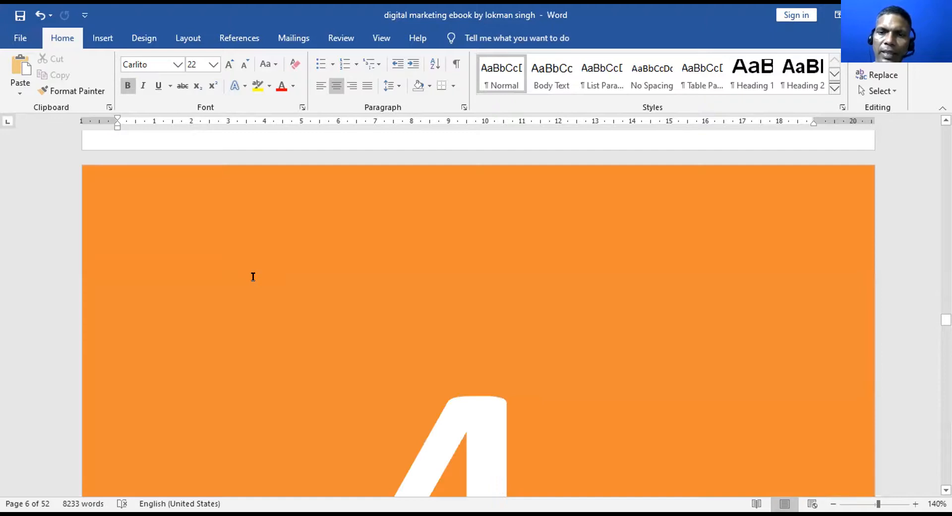
scroll(253, 276, down, 5)
scroll(253, 280, down, 5)
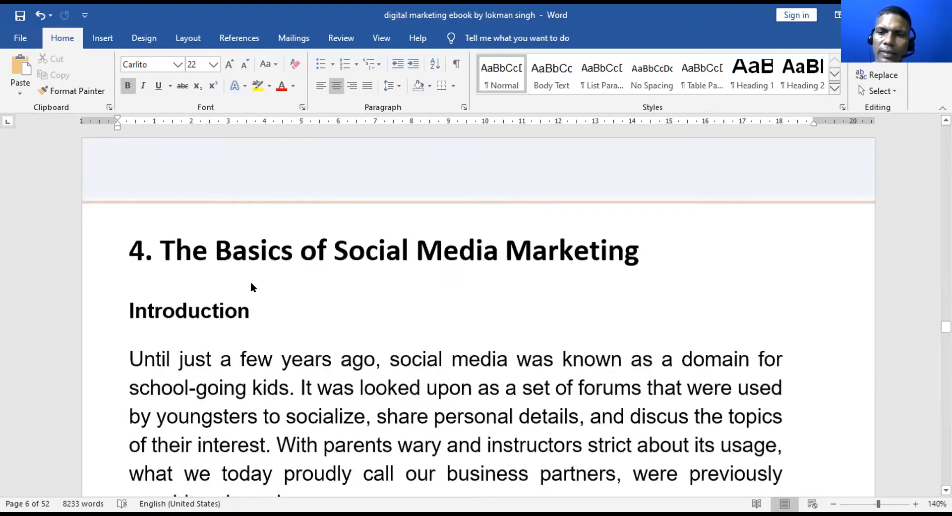
scroll(251, 285, down, 5)
scroll(251, 280, down, 5)
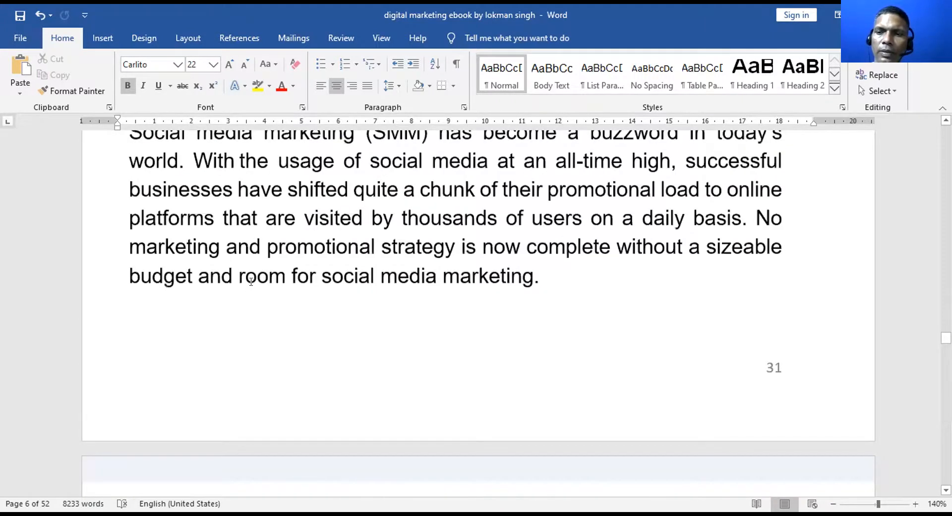
scroll(251, 281, down, 5)
scroll(251, 283, down, 5)
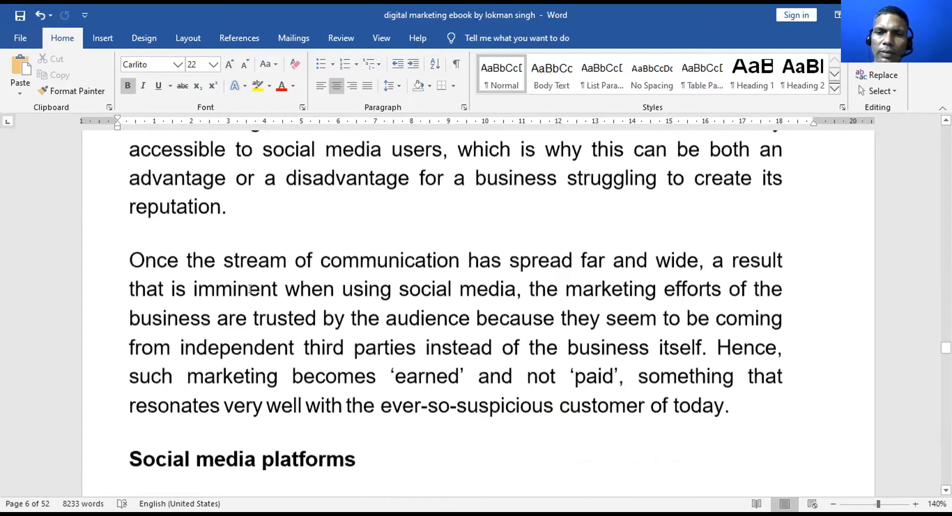
scroll(251, 286, down, 5)
scroll(250, 288, down, 5)
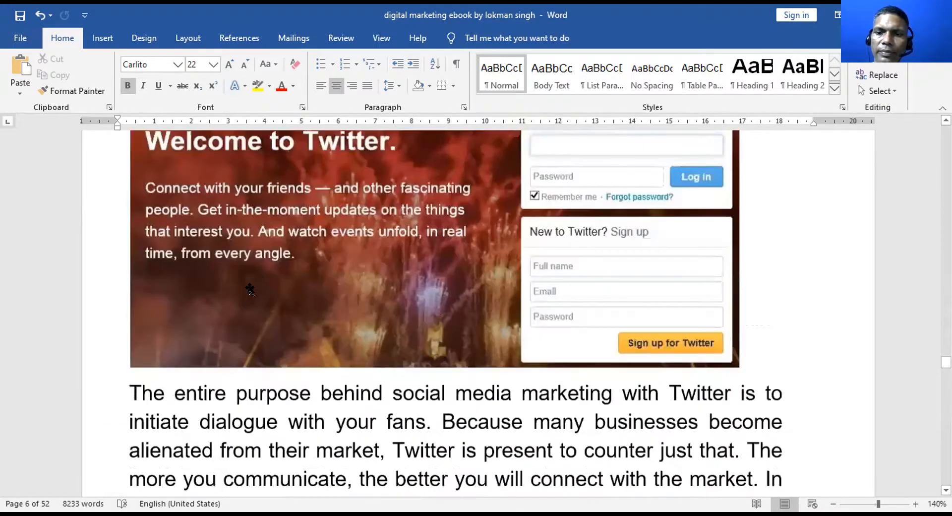
scroll(245, 286, down, 5)
scroll(244, 288, down, 5)
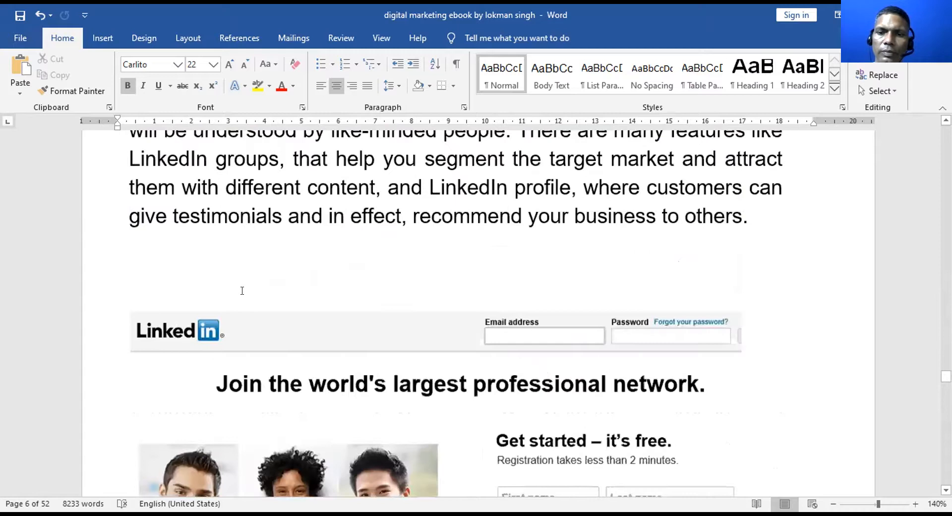
scroll(241, 291, down, 5)
scroll(243, 293, down, 5)
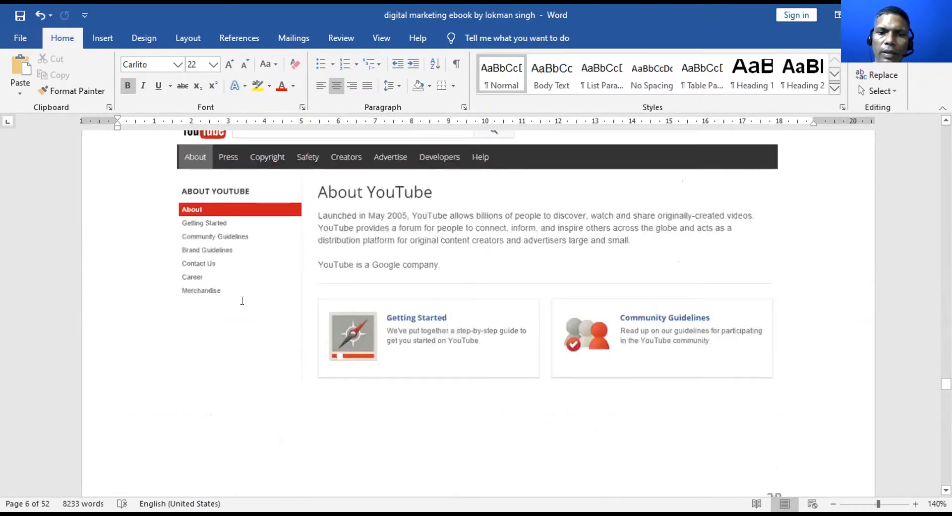
scroll(242, 300, down, 5)
scroll(242, 303, down, 3)
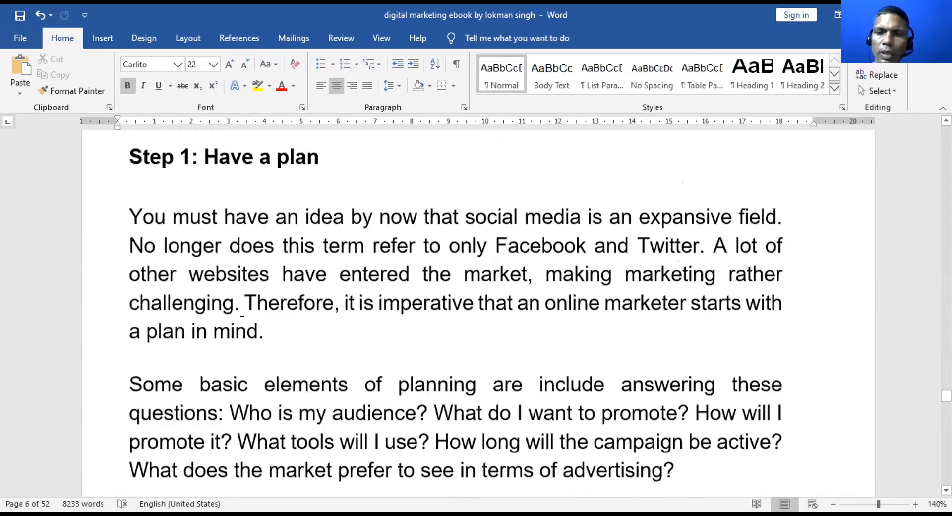
scroll(241, 312, down, 5)
scroll(241, 312, down, 5)
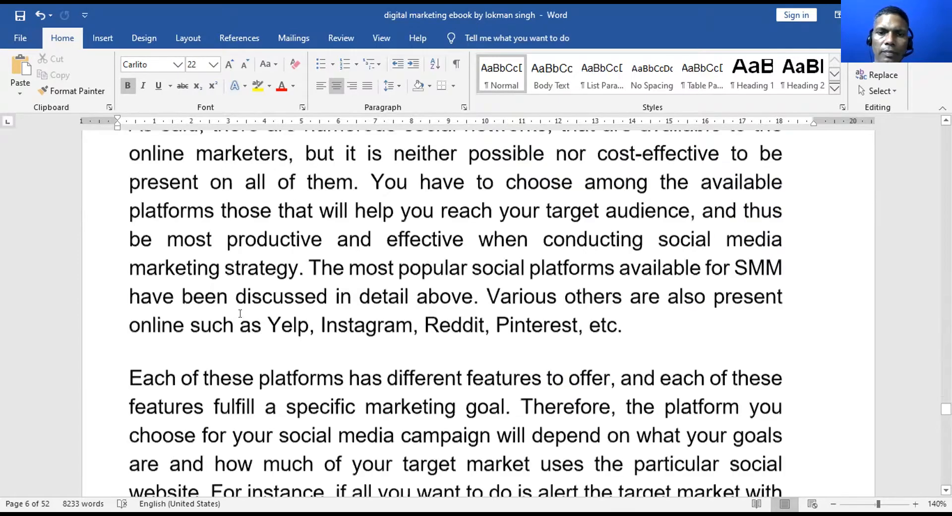
scroll(240, 315, down, 5)
scroll(239, 315, down, 10)
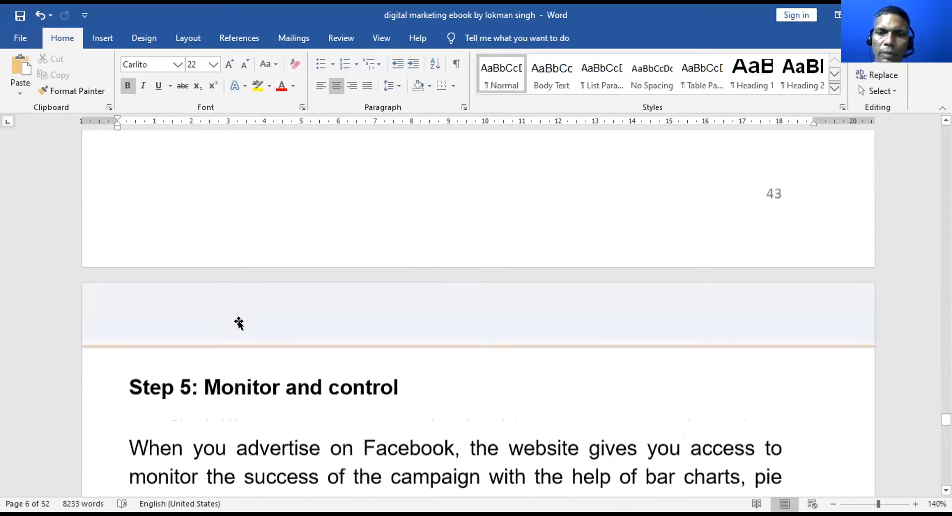
scroll(238, 314, down, 10)
scroll(240, 322, down, 10)
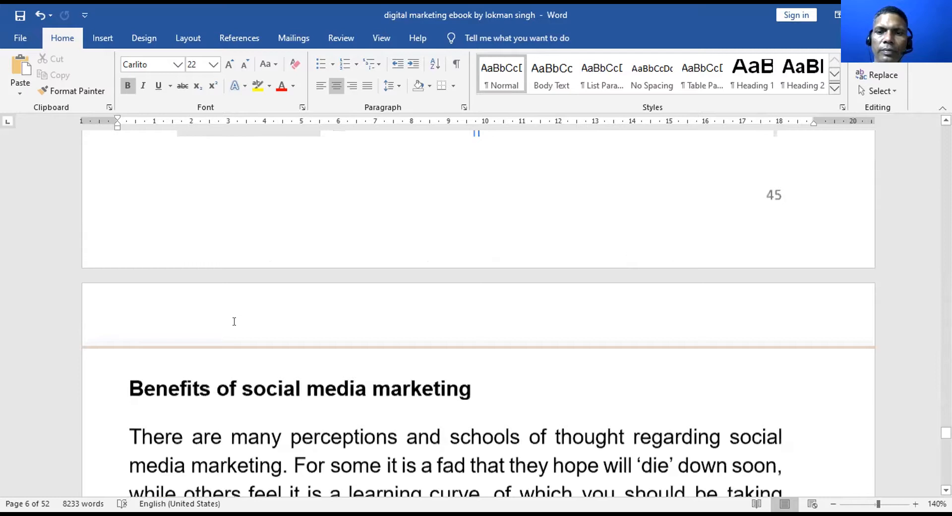
scroll(234, 322, down, 10)
scroll(234, 322, down, 10)
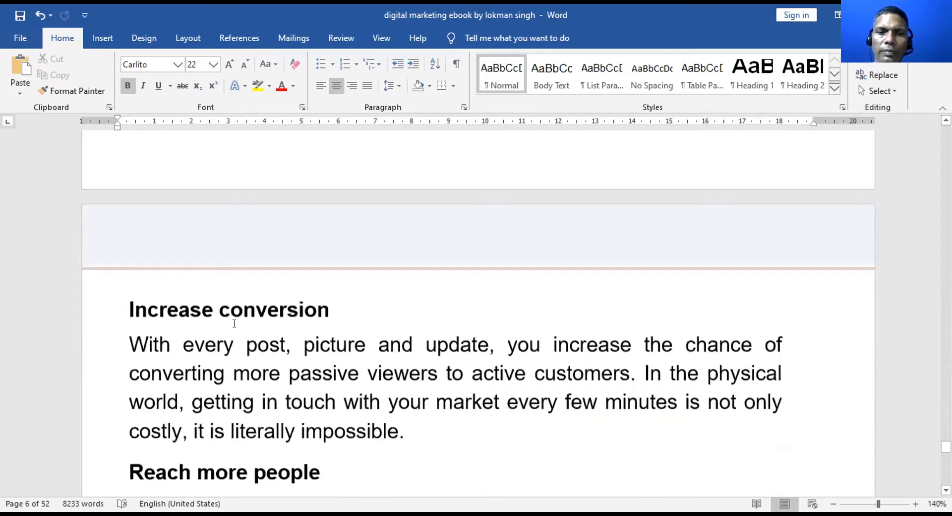
scroll(234, 323, down, 5)
scroll(233, 326, down, 10)
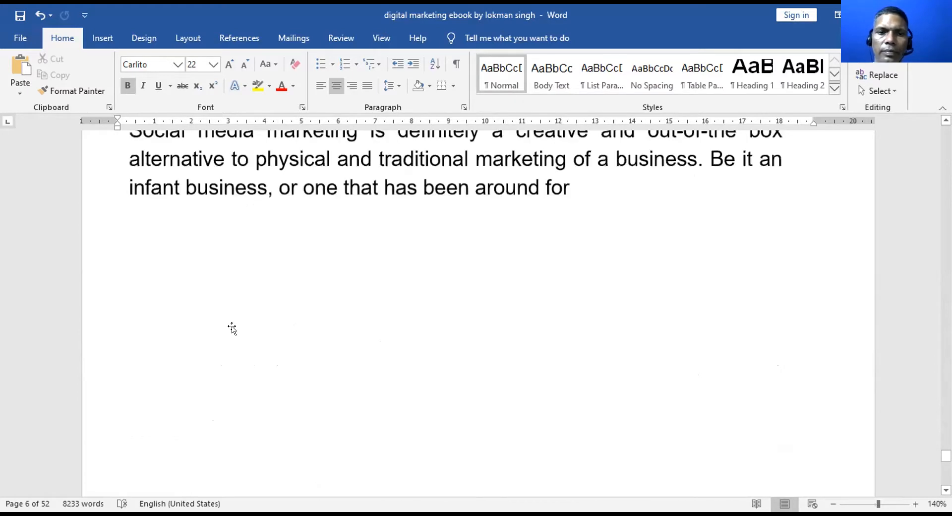
scroll(234, 325, down, 5)
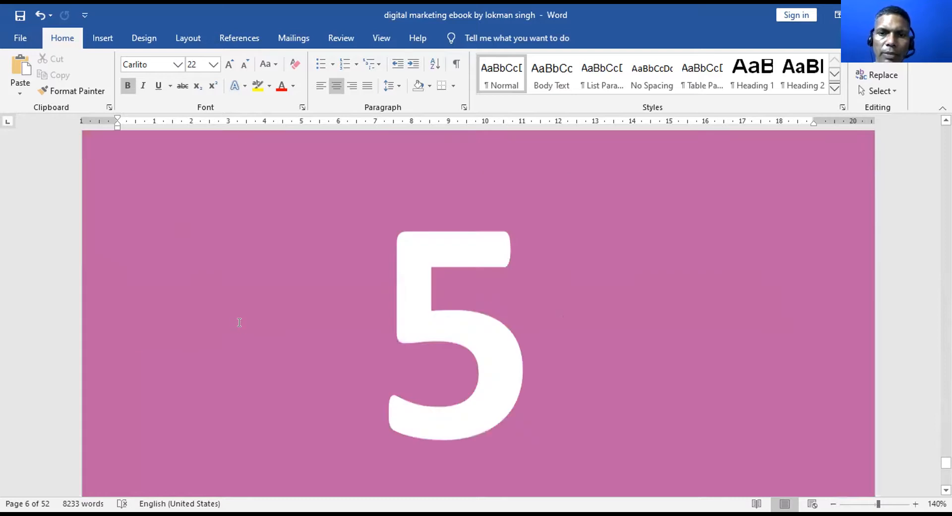
scroll(239, 322, down, 5)
scroll(239, 323, up, 1)
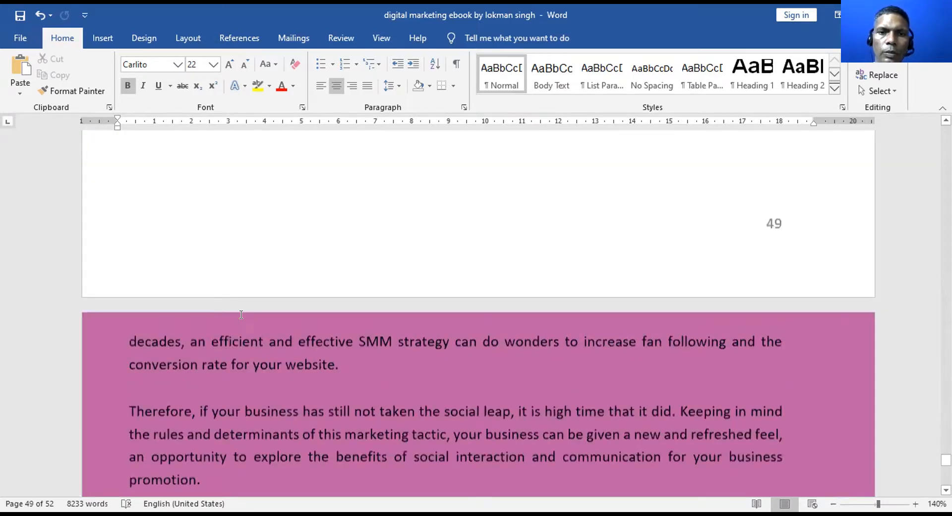
scroll(241, 314, up, 2)
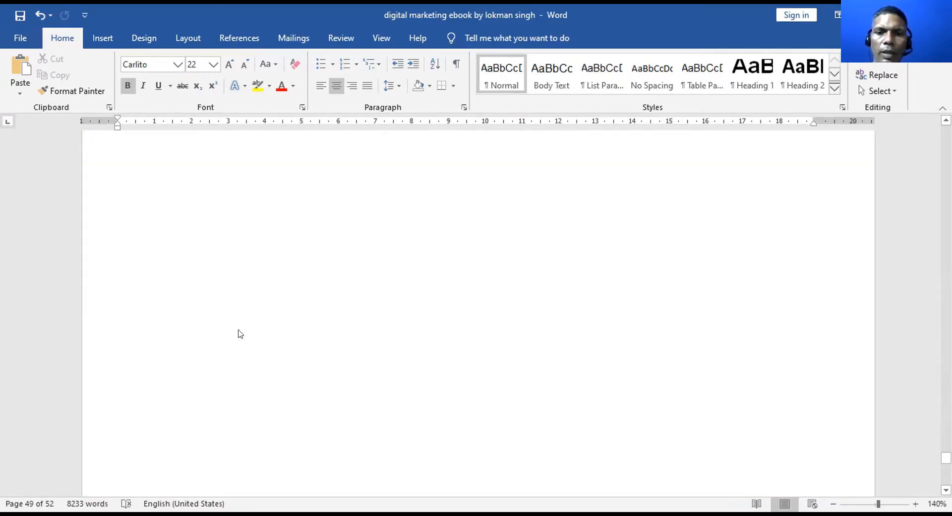
scroll(239, 330, down, 3)
scroll(240, 333, down, 3)
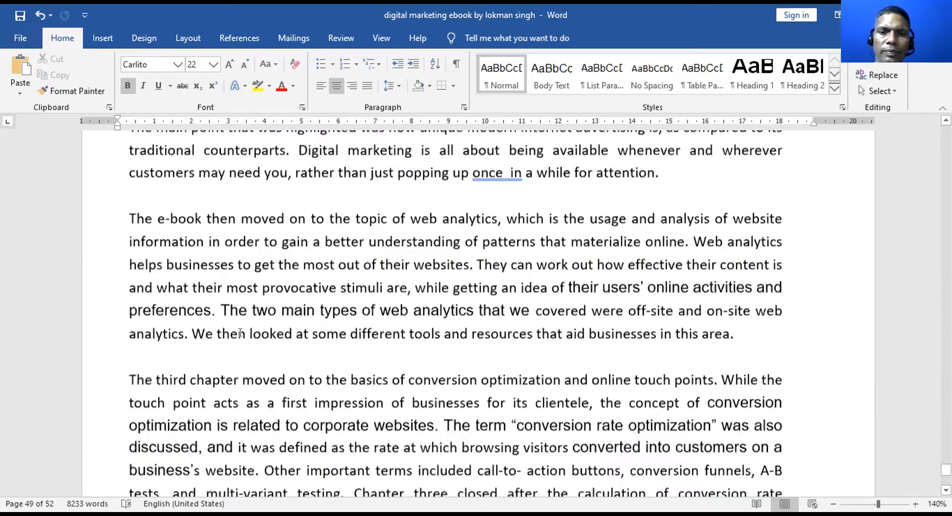
scroll(240, 332, down, 3)
scroll(239, 332, down, 3)
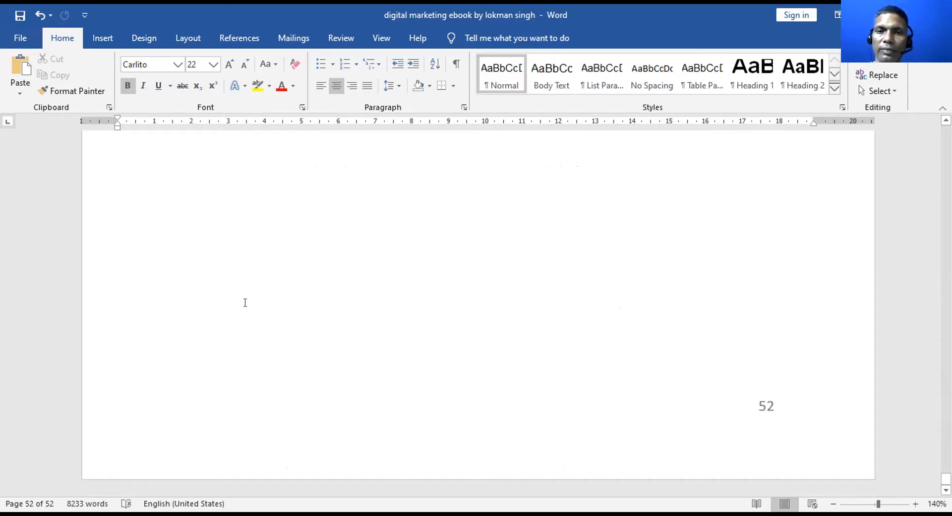
Scroll back up to the pink page's two closing social media paragraphs on page 49
scroll(245, 302, up, 5)
scroll(245, 302, up, 10)
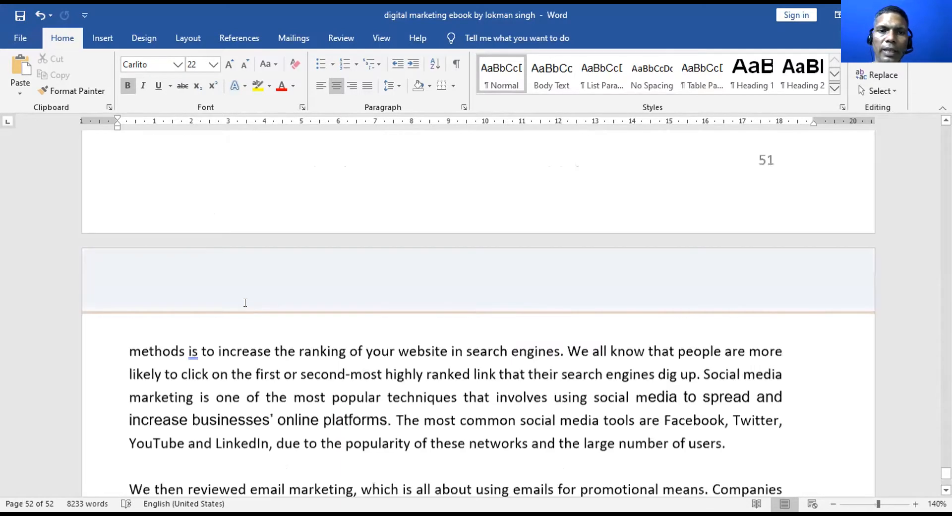
scroll(245, 302, up, 5)
scroll(243, 305, up, 5)
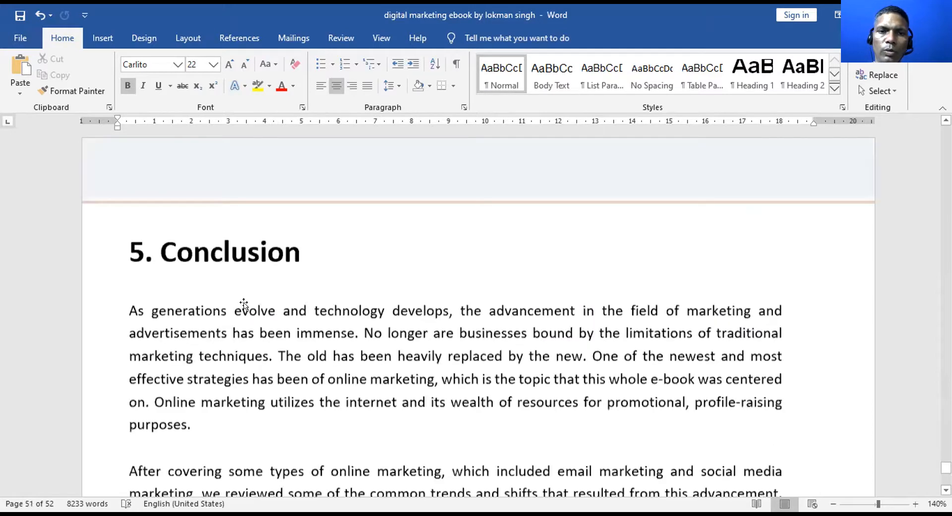
scroll(243, 305, up, 5)
scroll(245, 303, up, 5)
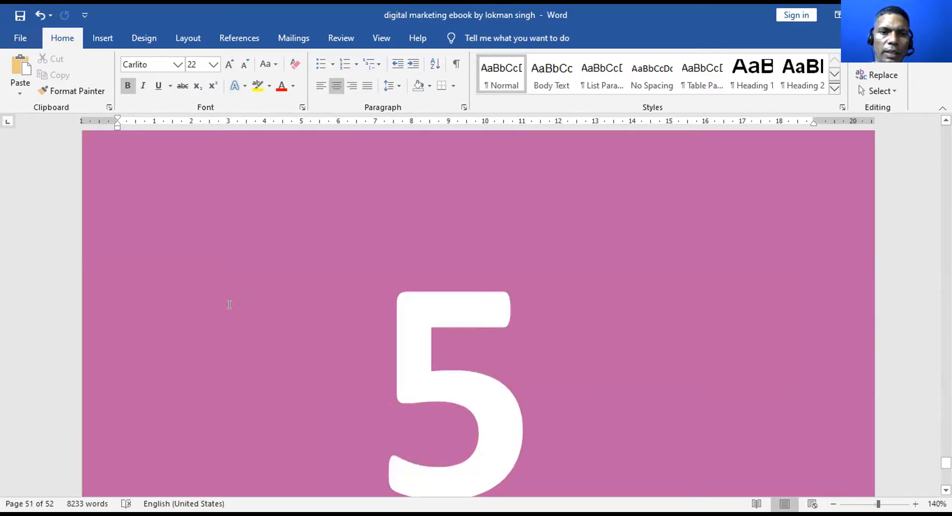
scroll(230, 305, up, 10)
scroll(214, 347, up, 2)
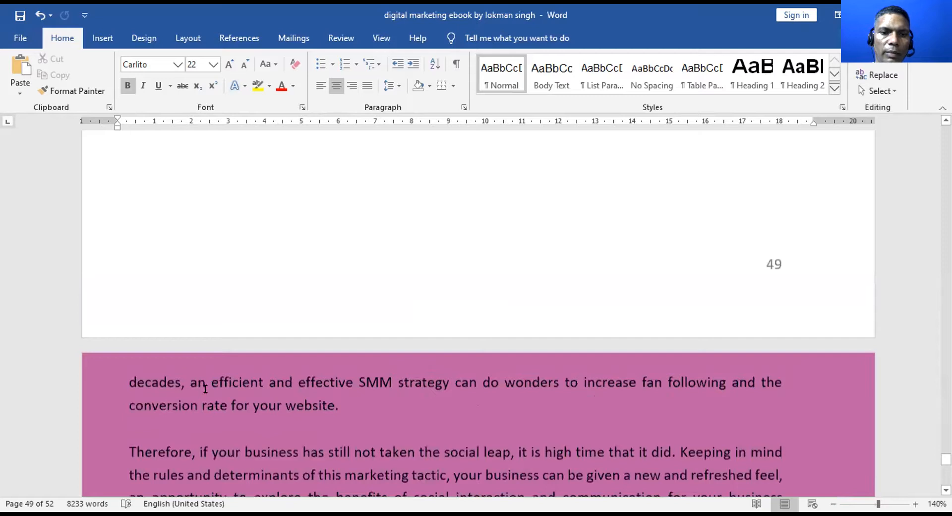
scroll(201, 387, down, 3)
Delete the two closing paragraphs from the pink page
key(ctrl+a)
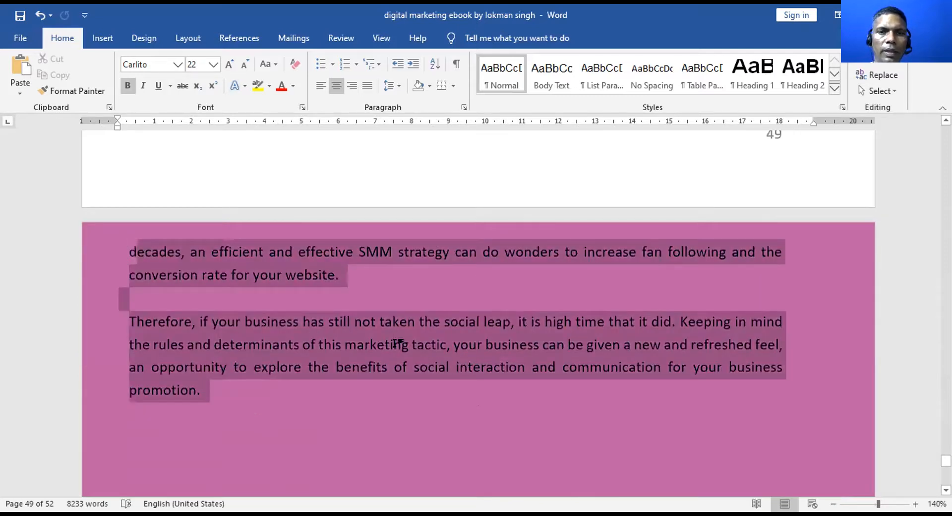
key(Delete)
key(ctrl+z)
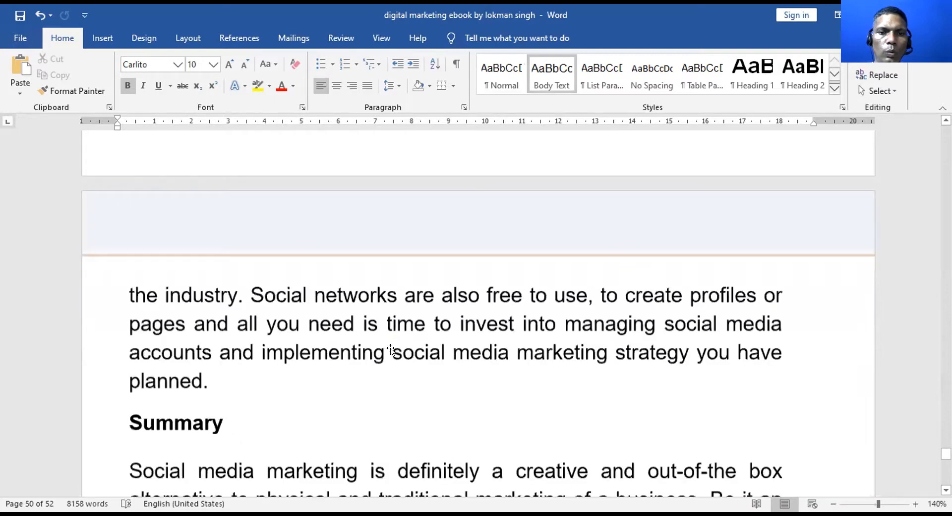
key(ctrl+y)
Save the ebook document
scroll(389, 351, down, 5)
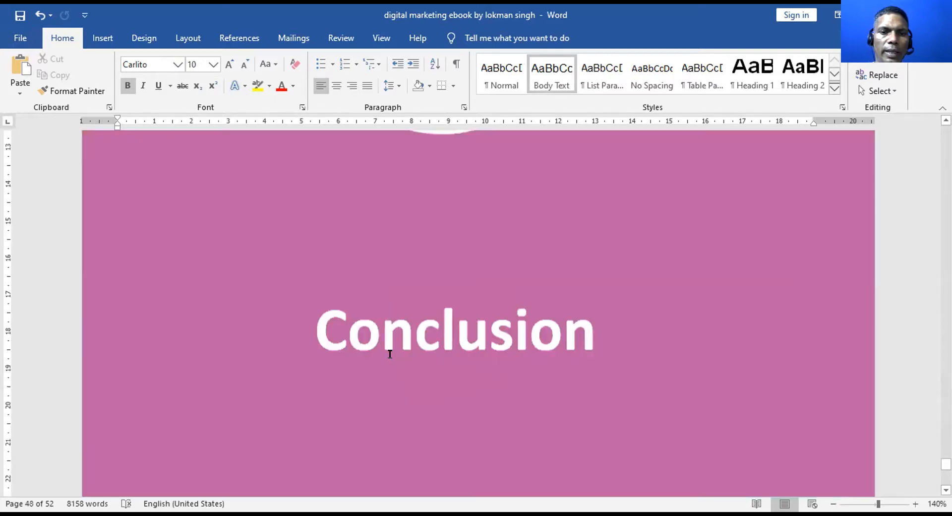
scroll(390, 351, down, 5)
scroll(388, 353, down, 4)
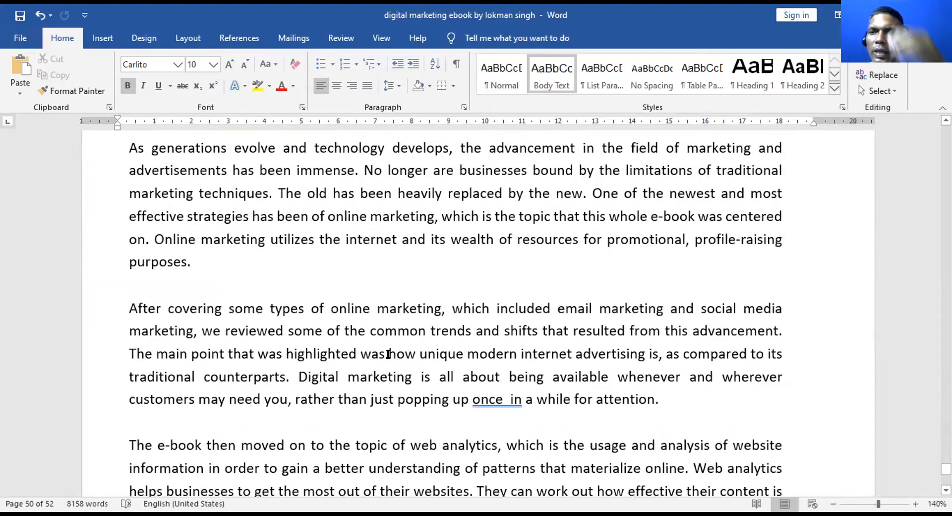
key(ctrl+s)
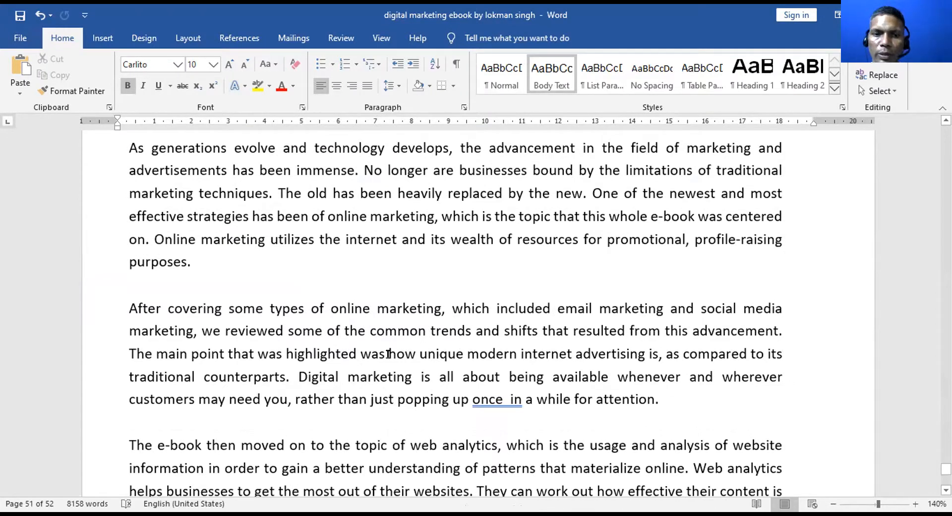
Remove the extra space so the Conclusion reads 'popping up once in a while'
click(496, 397)
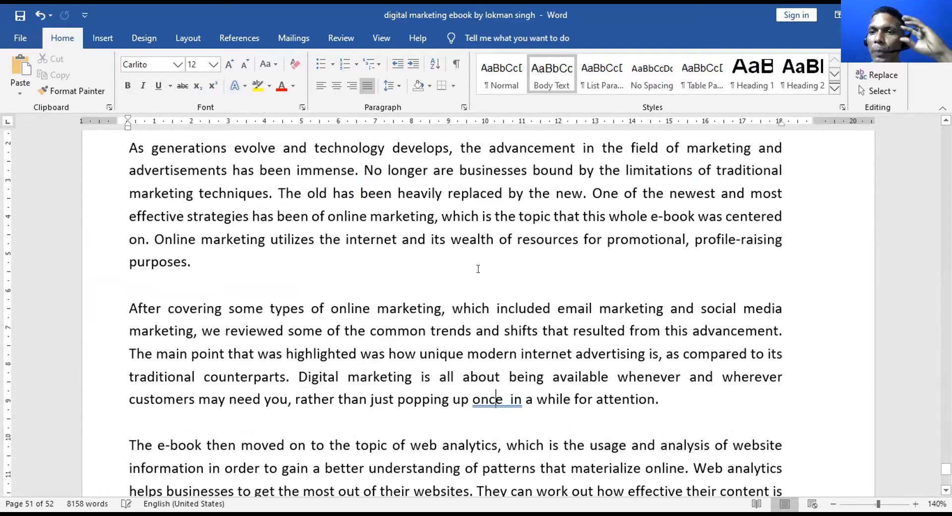
key(alt+F7)
key(Return)
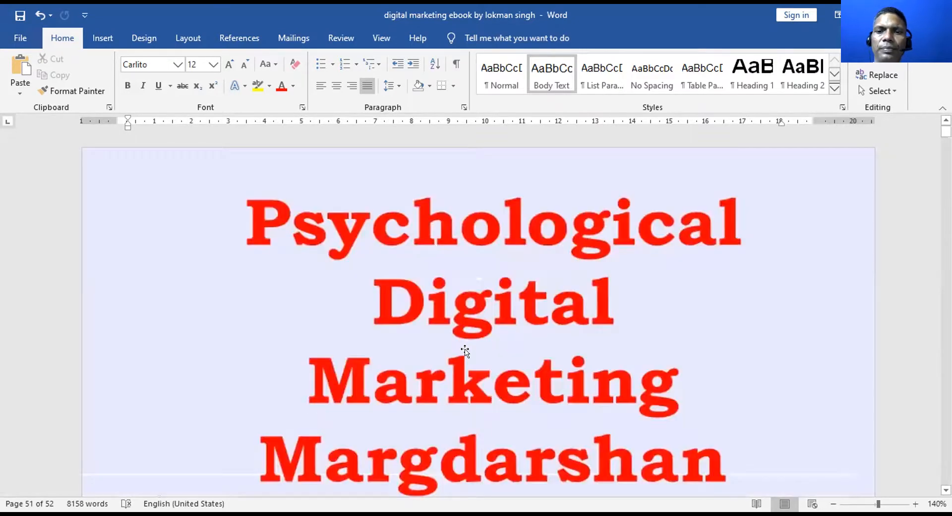
Return to the title page 'Psychological Digital Marketing: A Margdarshan for Online Marketing'
scroll(469, 362, down, 5)
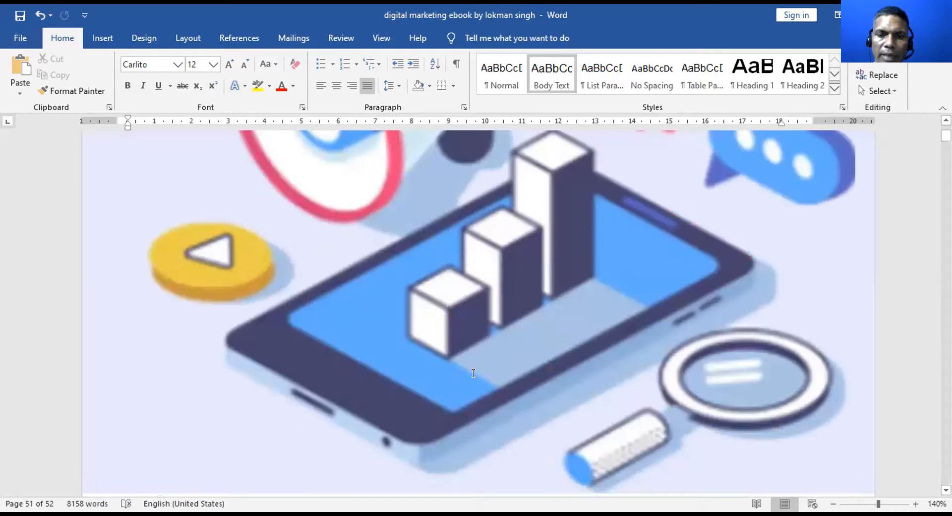
scroll(473, 373, down, 5)
scroll(473, 378, down, 3)
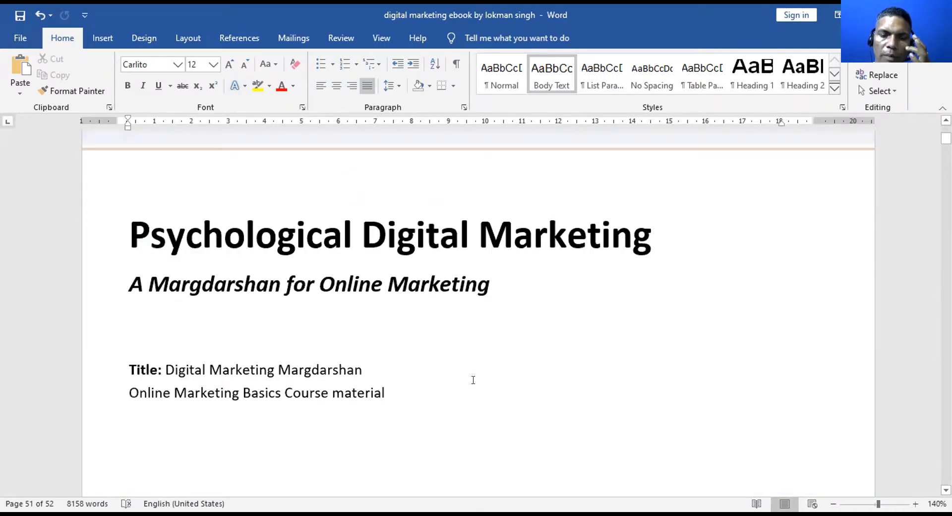
scroll(472, 382, down, 3)
scroll(468, 385, down, 5)
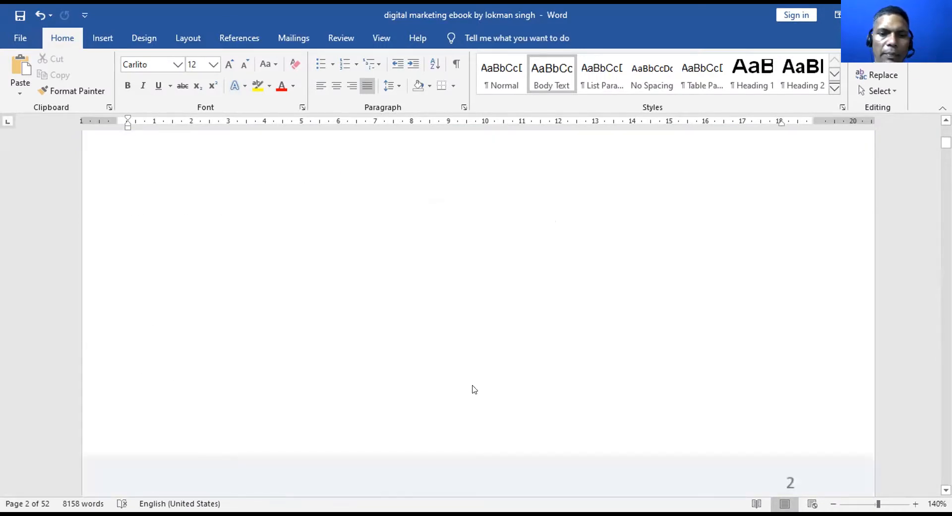
scroll(474, 390, down, 3)
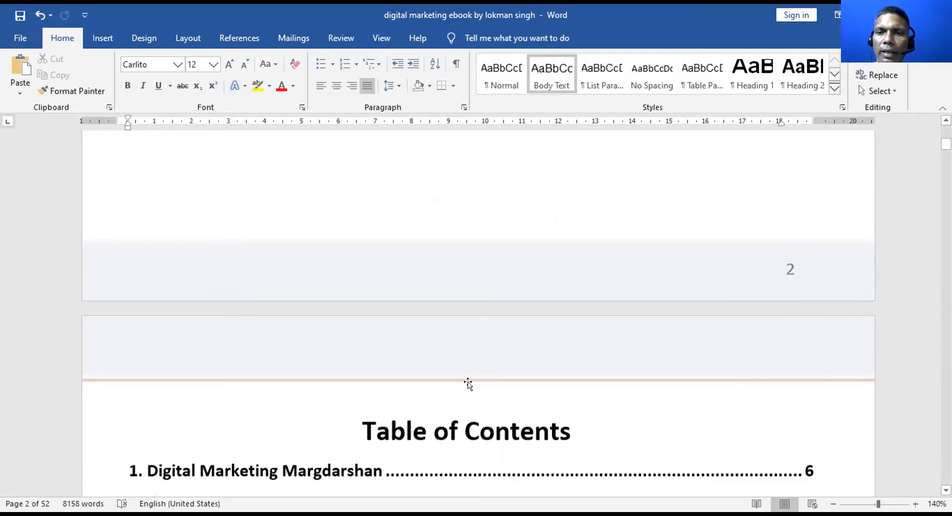
scroll(471, 382, up, 2)
scroll(468, 383, up, 6)
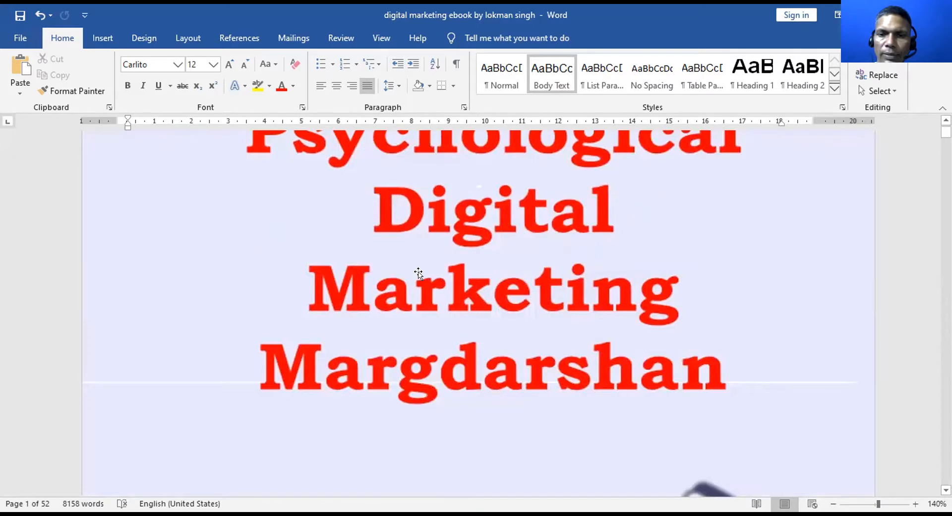
scroll(418, 281, down, 5)
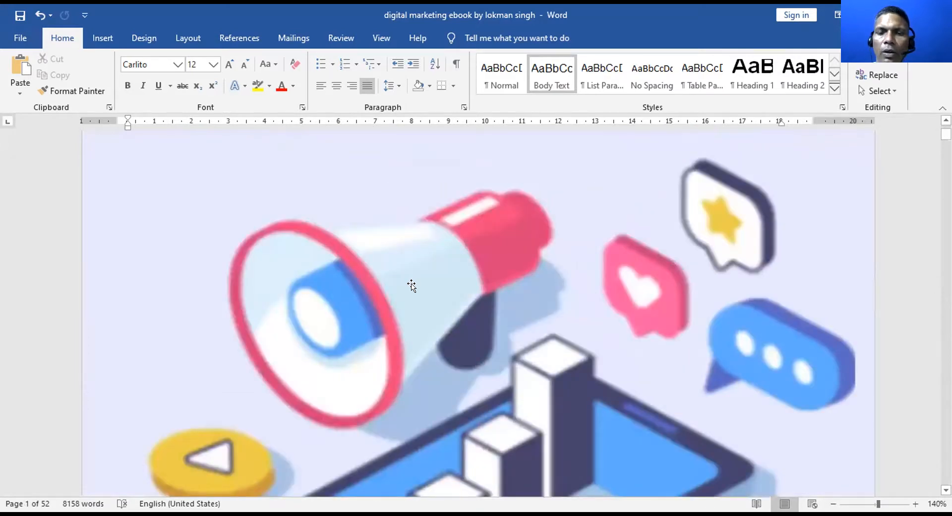
scroll(413, 282, down, 6)
scroll(252, 258, down, 5)
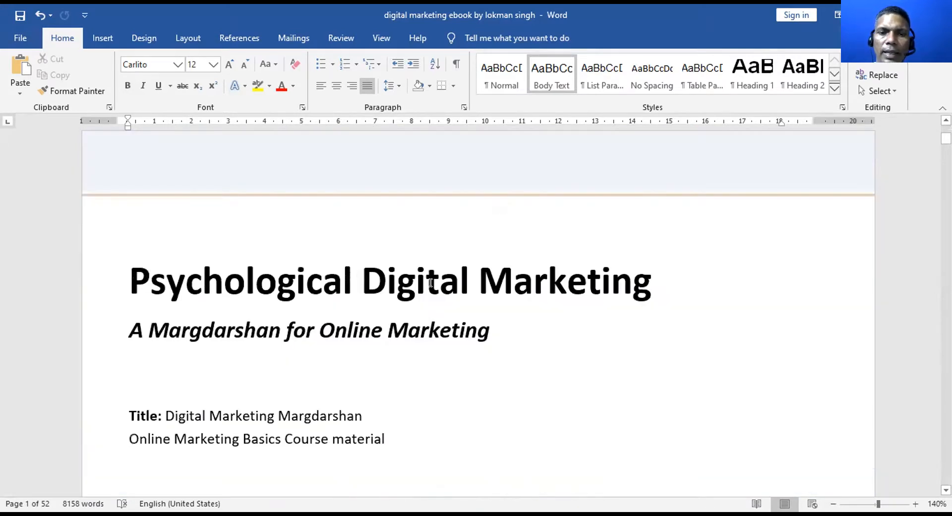
Select the 'Psychological Digital Marketing' heading and browse the Styles gallery
drag(171, 289, 430, 290)
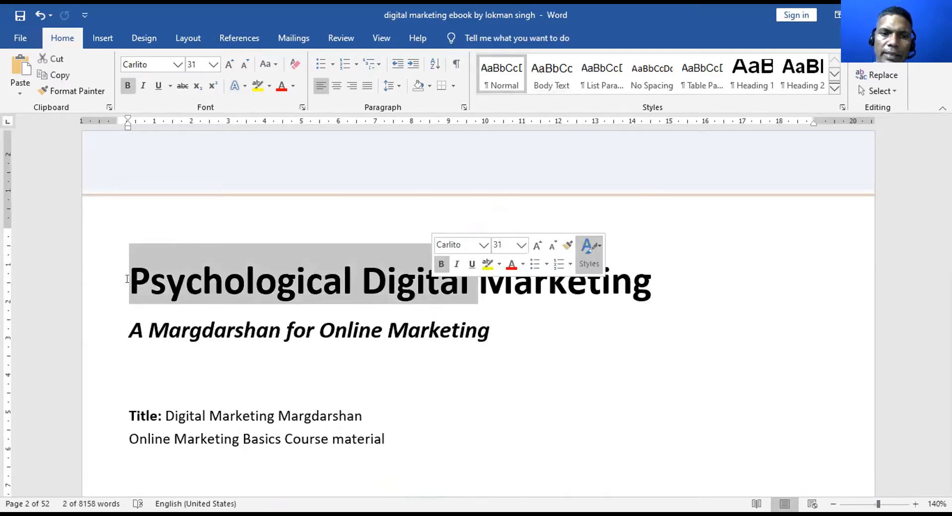
click(203, 286)
triple_click(655, 290)
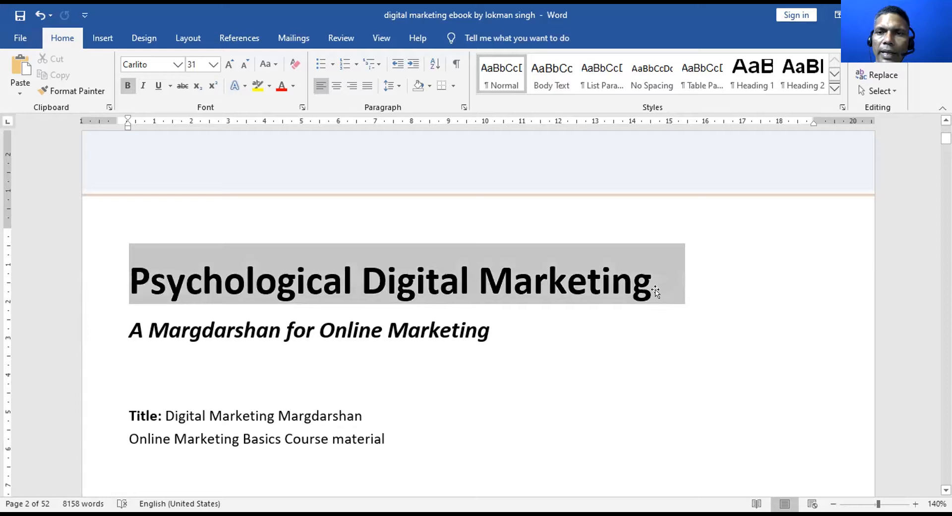
scroll(632, 147, up, 3)
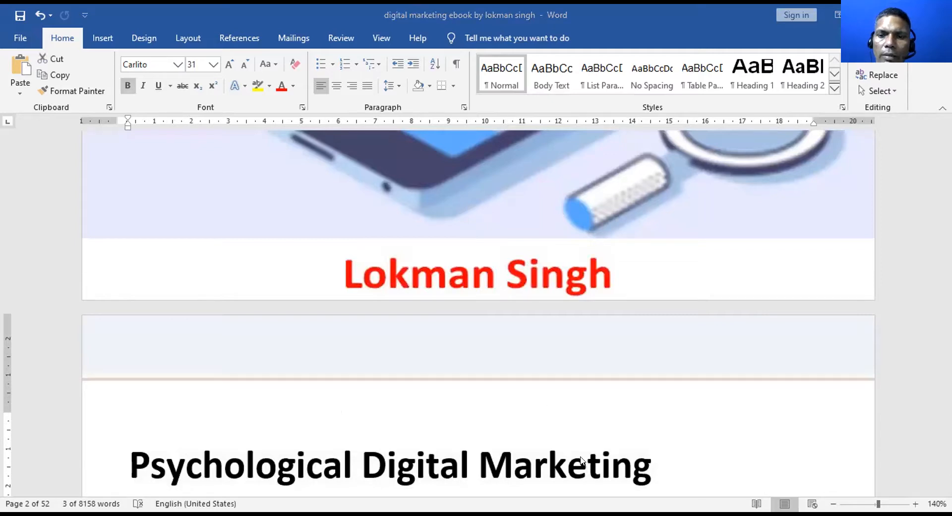
click(628, 81)
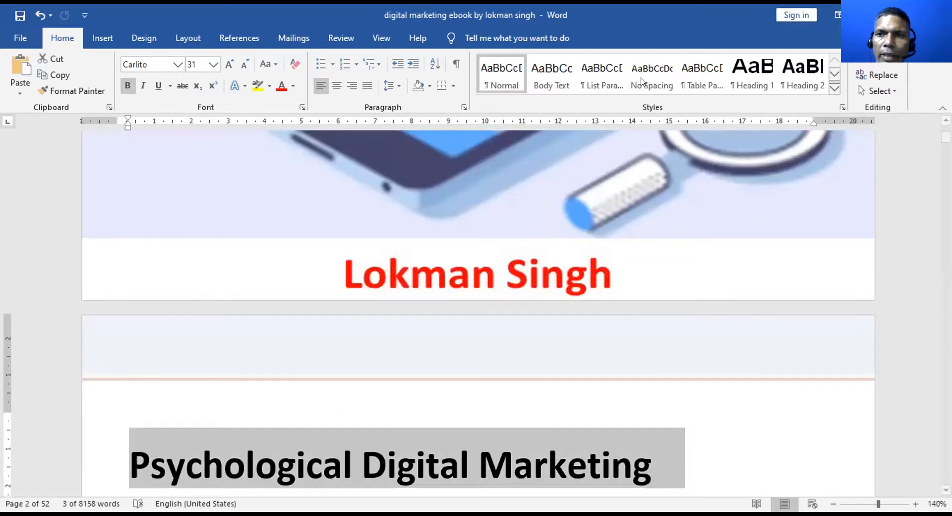
click(834, 75)
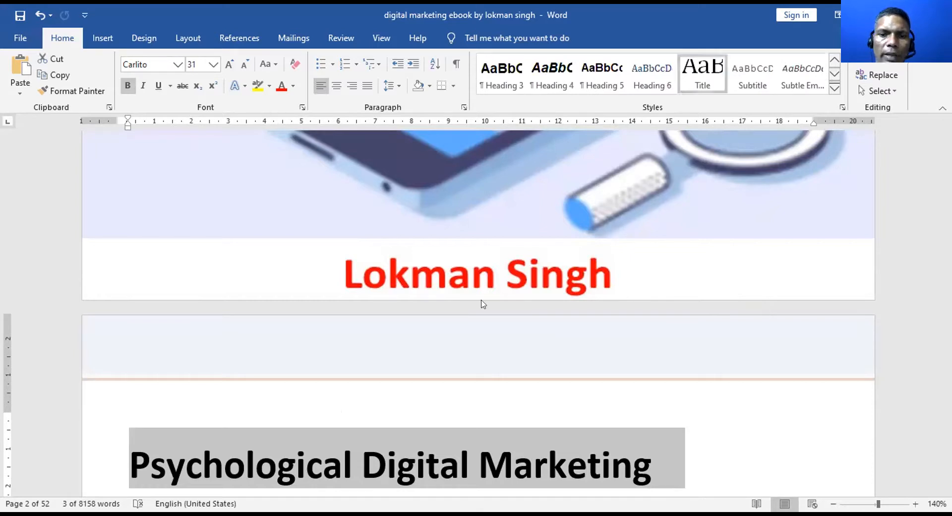
scroll(480, 304, down, 2)
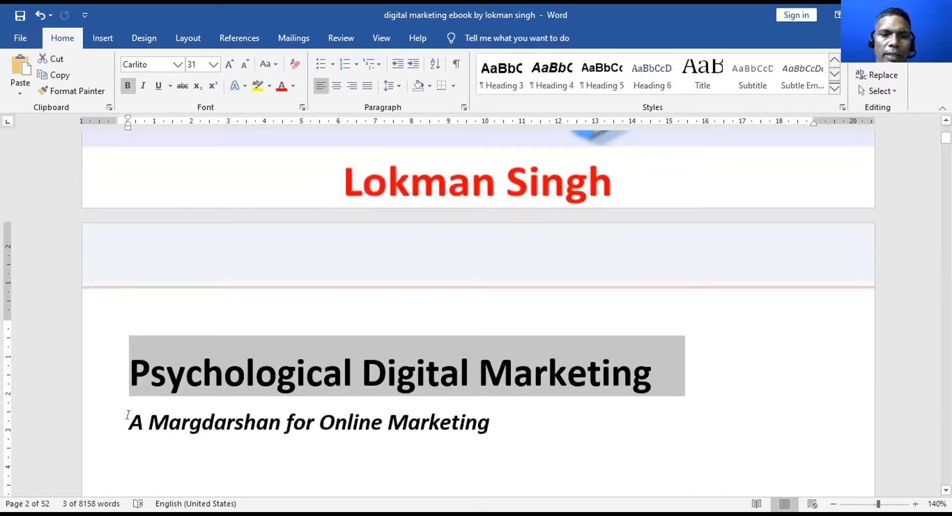
Select the subtitle 'A Margdarshan for Online Marketing', then undo the last edit
click(491, 416)
triple_click(491, 415)
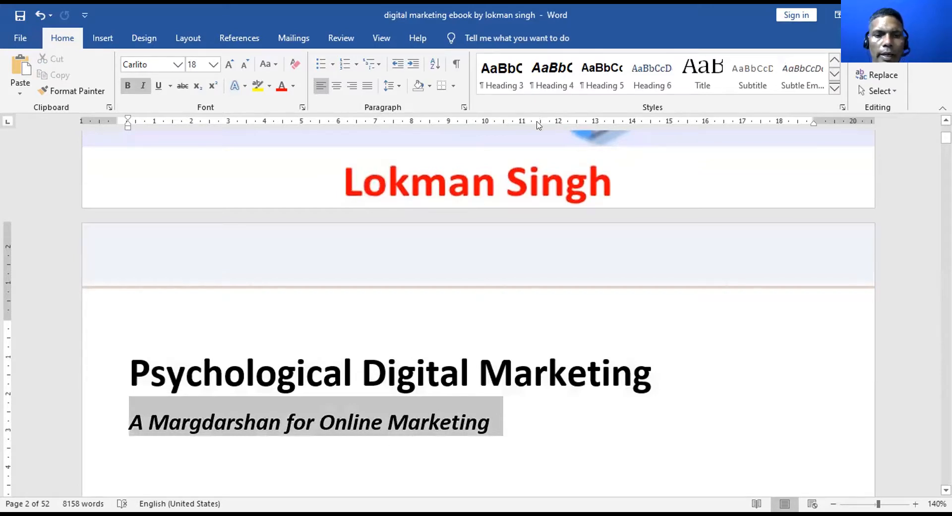
key(ctrl+z)
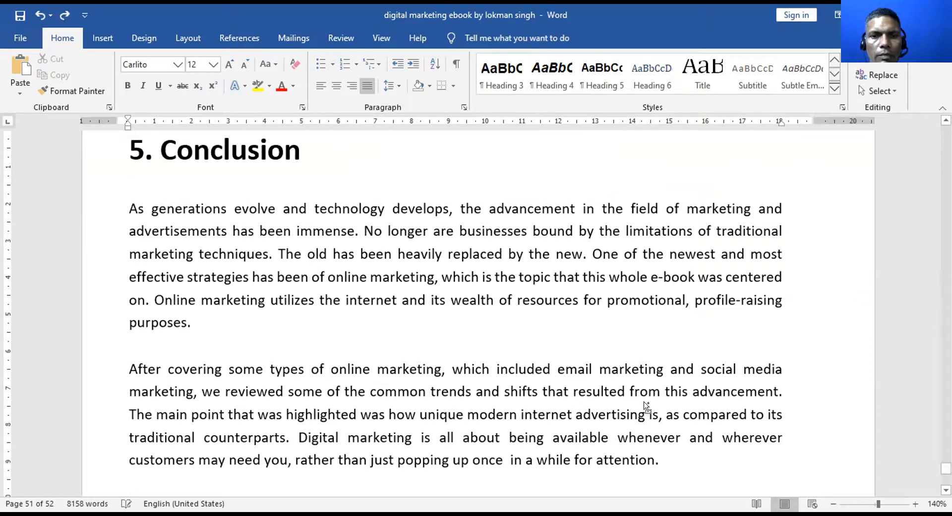
Redo the fix so 'once in' has one space, then go to the Table of Contents
key(ctrl+z)
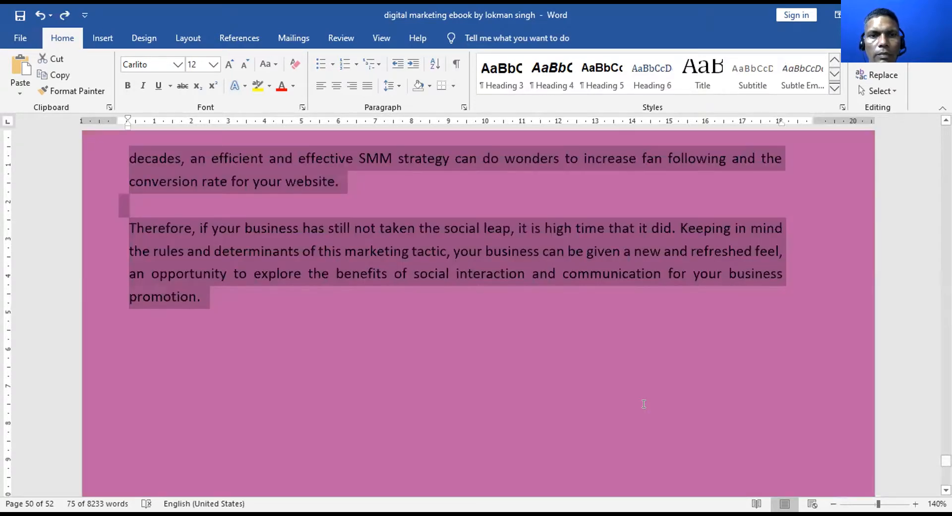
key(ctrl+y)
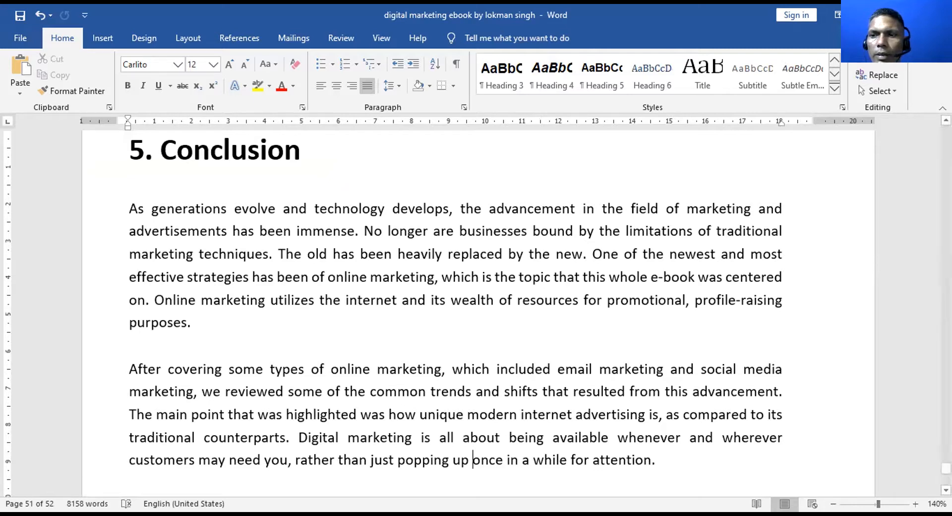
key(ctrl+z)
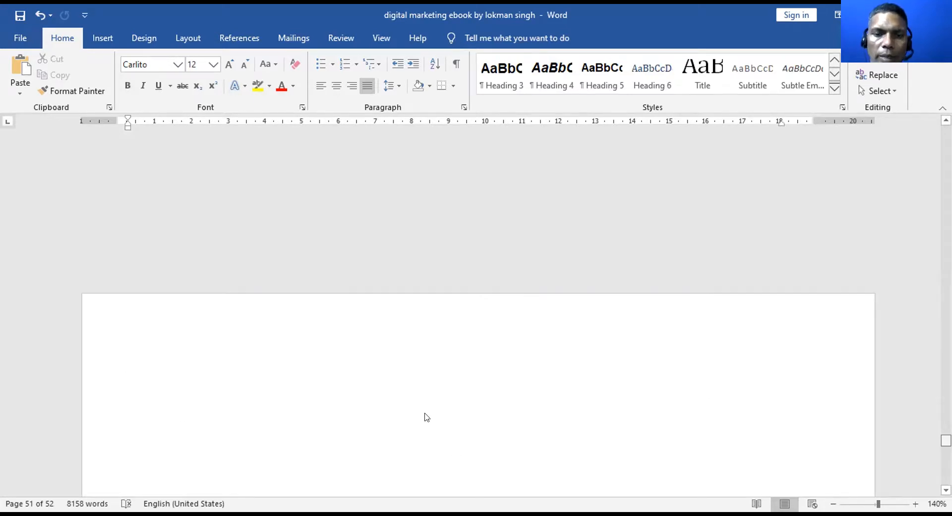
scroll(298, 414, down, 5)
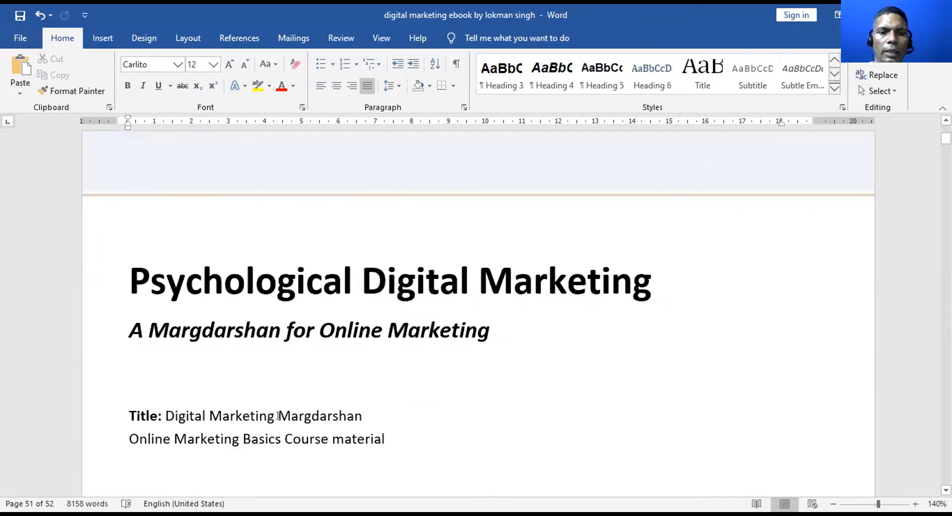
scroll(279, 415, down, 4)
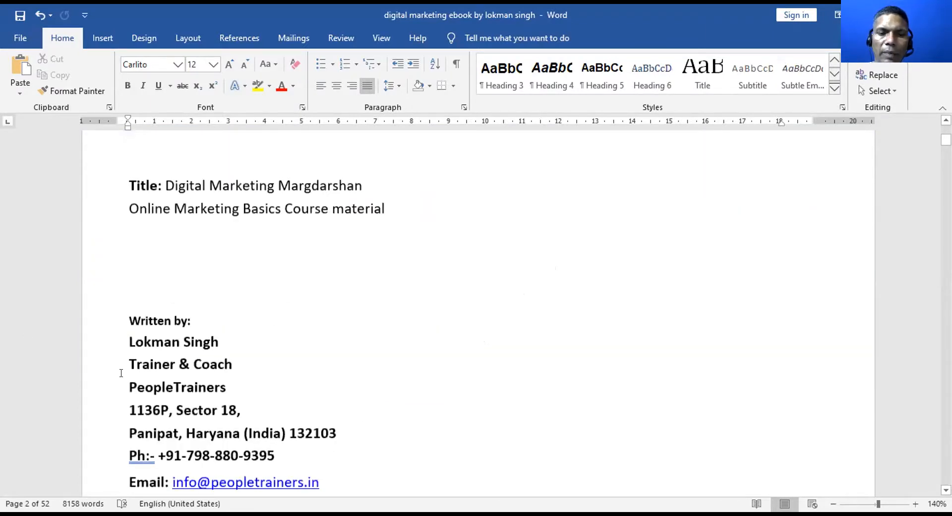
scroll(121, 373, down, 3)
scroll(144, 371, down, 5)
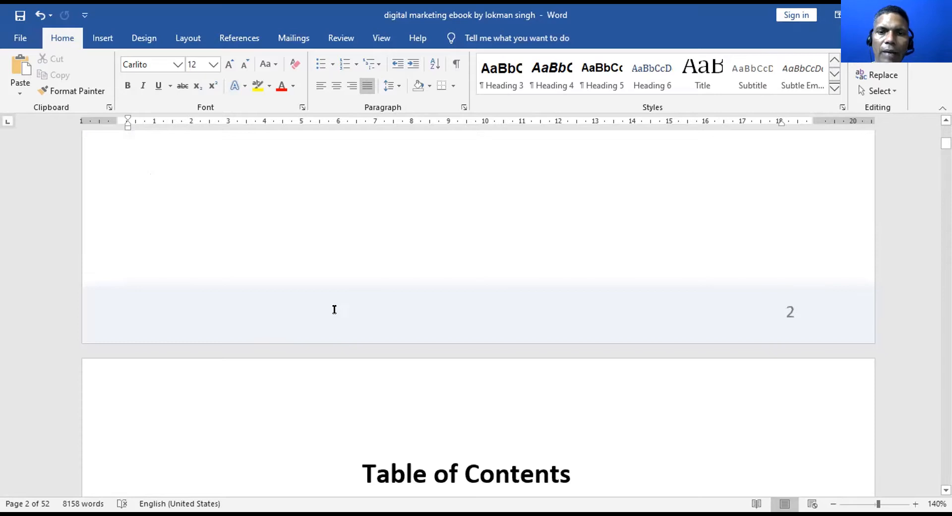
View the Table of Contents layouts, then follow the contents link to chapter 1's page 5
scroll(333, 308, down, 3)
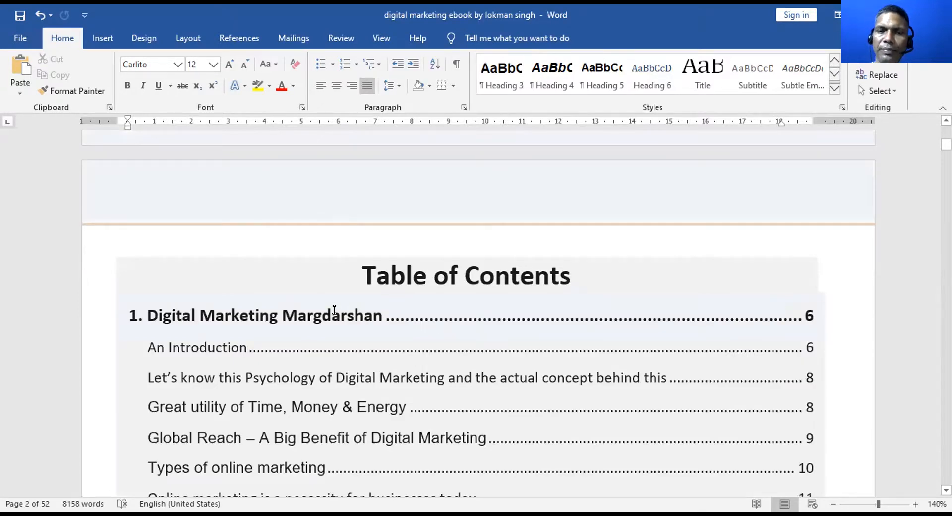
click(333, 309)
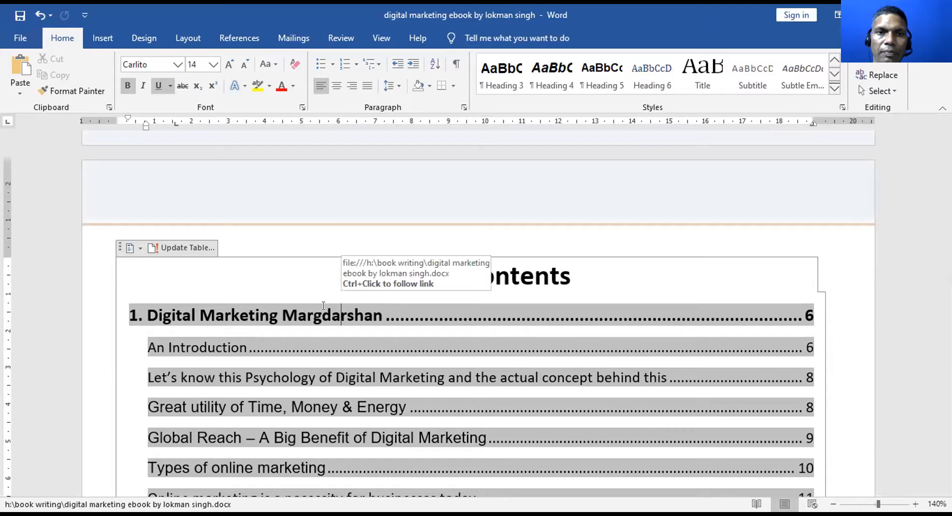
click(248, 42)
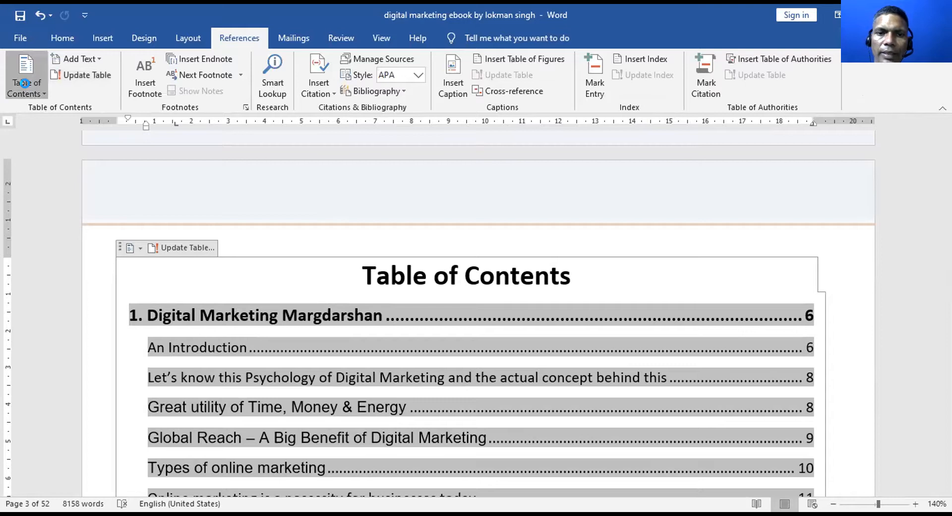
click(24, 82)
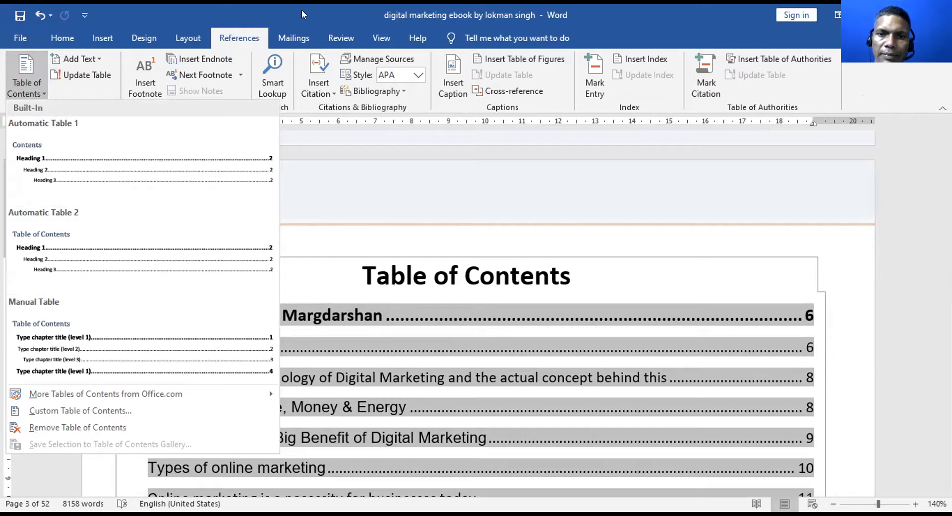
scroll(376, 398, down, 5)
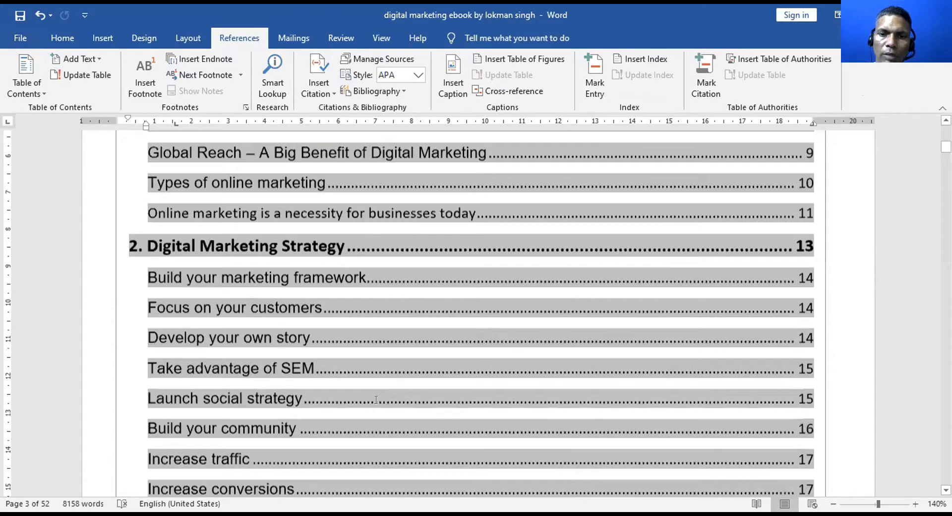
ctrl+click(376, 399)
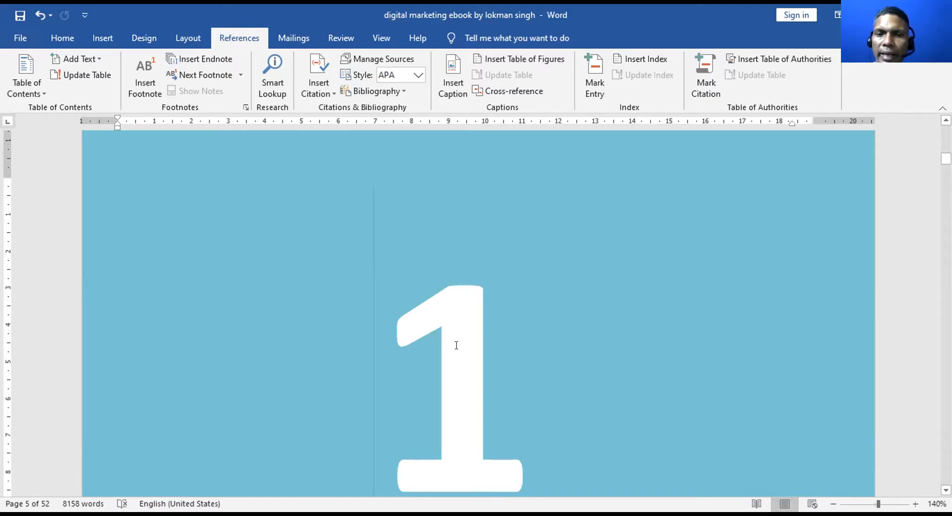
Select the 'Digital Marketing' words in chapter 1's title
drag(460, 350, 297, 372)
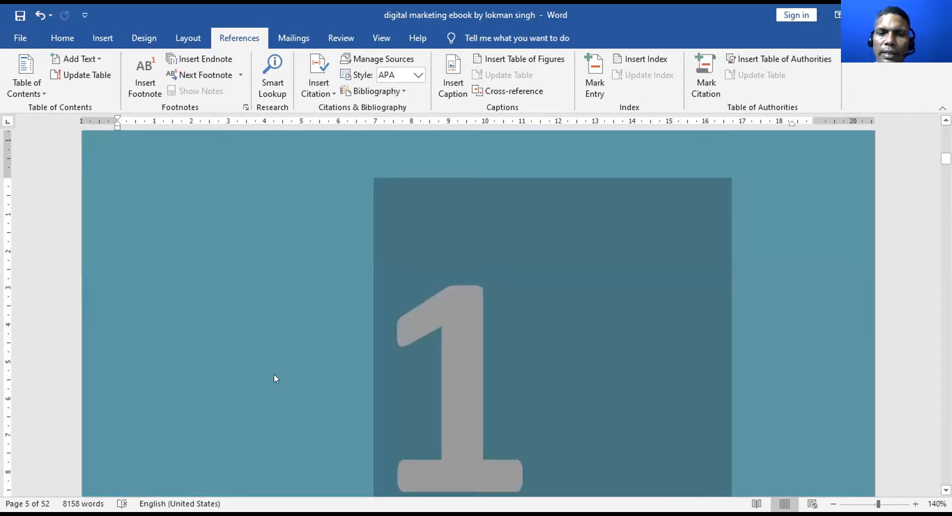
scroll(275, 378, down, 5)
drag(556, 444, 640, 456)
Scroll back up to the Table of Contents on page 3
scroll(640, 457, up, 5)
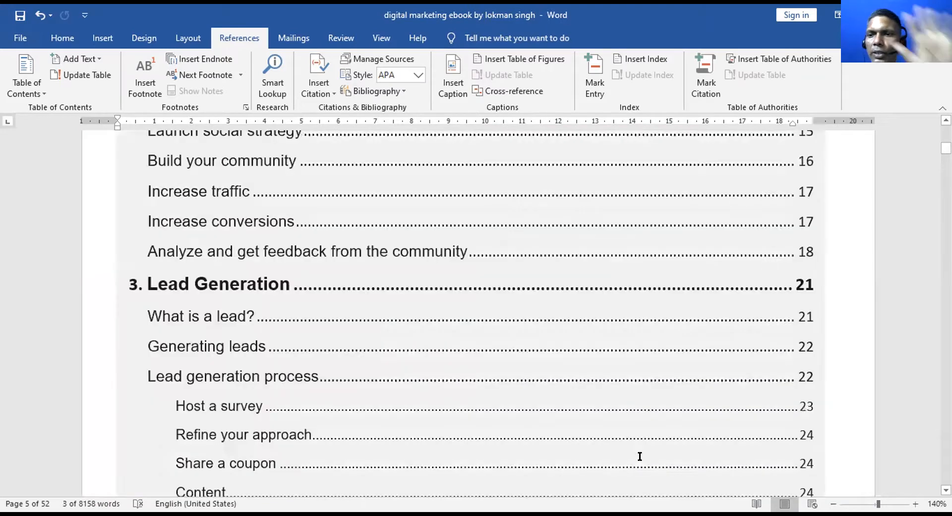
scroll(639, 456, up, 4)
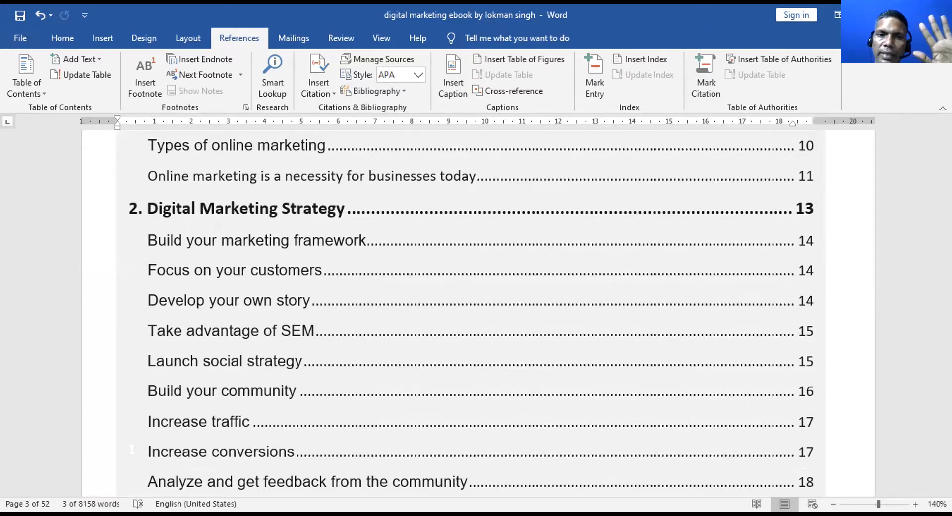
scroll(131, 335, up, 3)
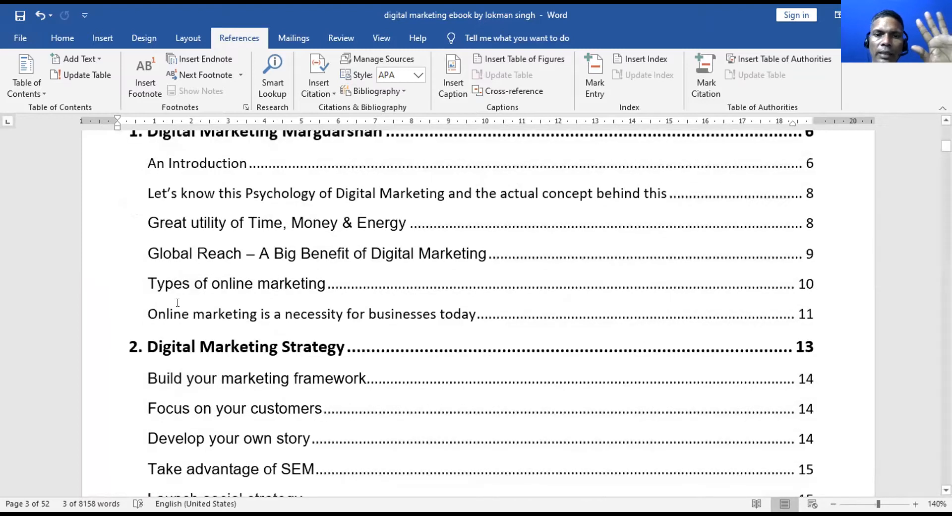
scroll(178, 302, up, 3)
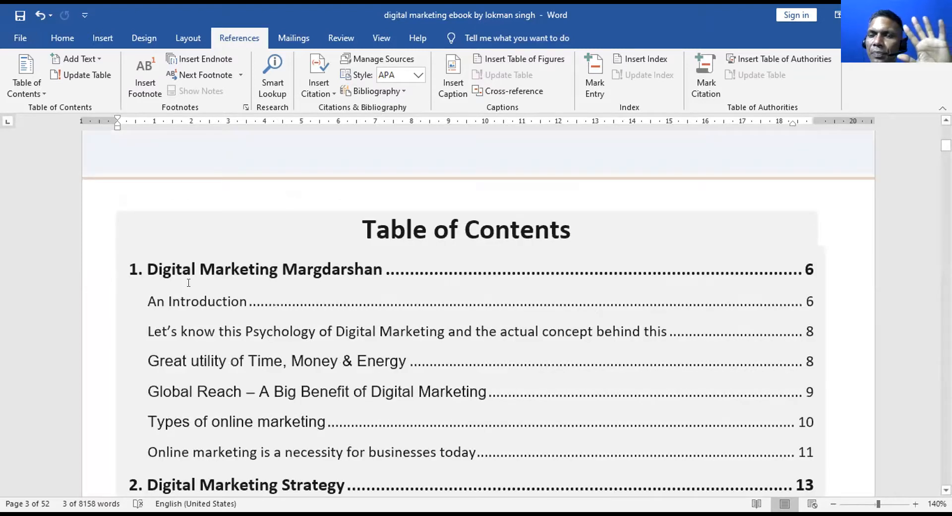
scroll(238, 321, down, 1)
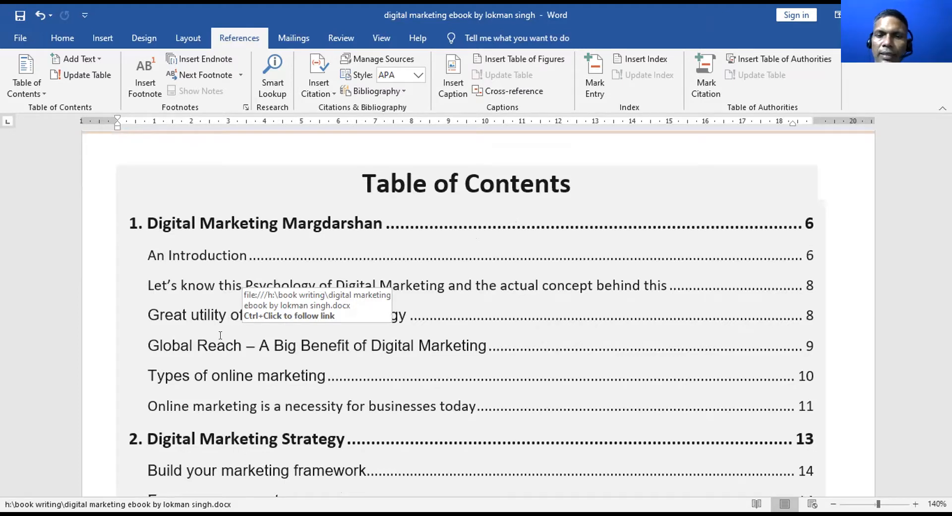
Follow a table-of-contents entry to chapter 1 and read through its pages
scroll(220, 339, down, 4)
scroll(220, 338, down, 6)
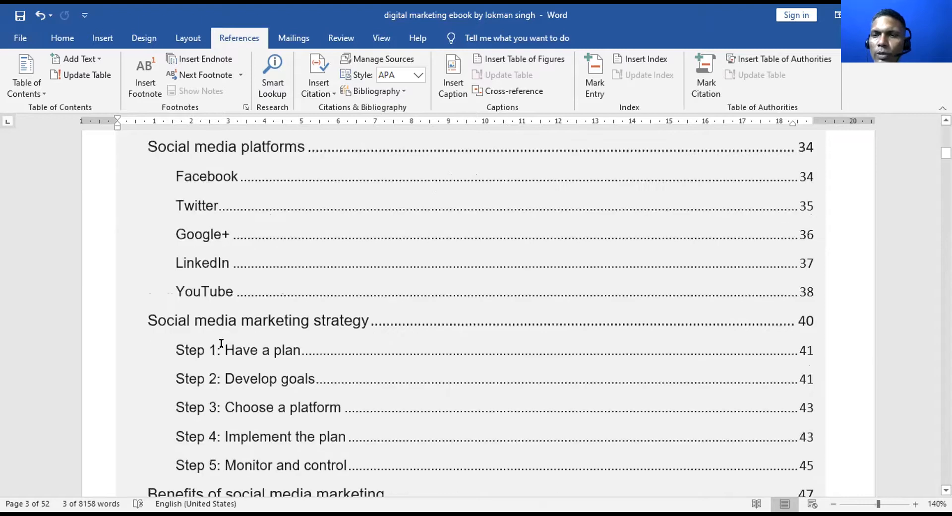
ctrl+click(221, 343)
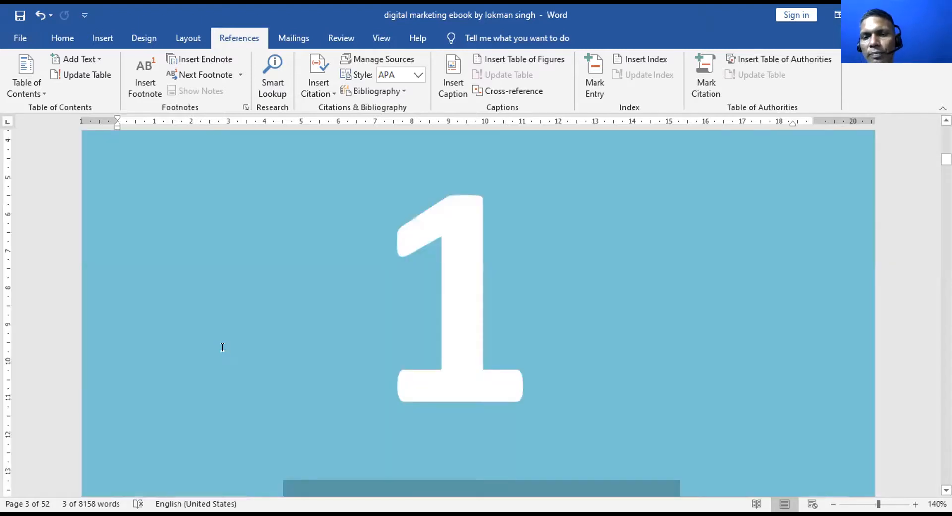
scroll(222, 347, down, 8)
scroll(222, 347, down, 8)
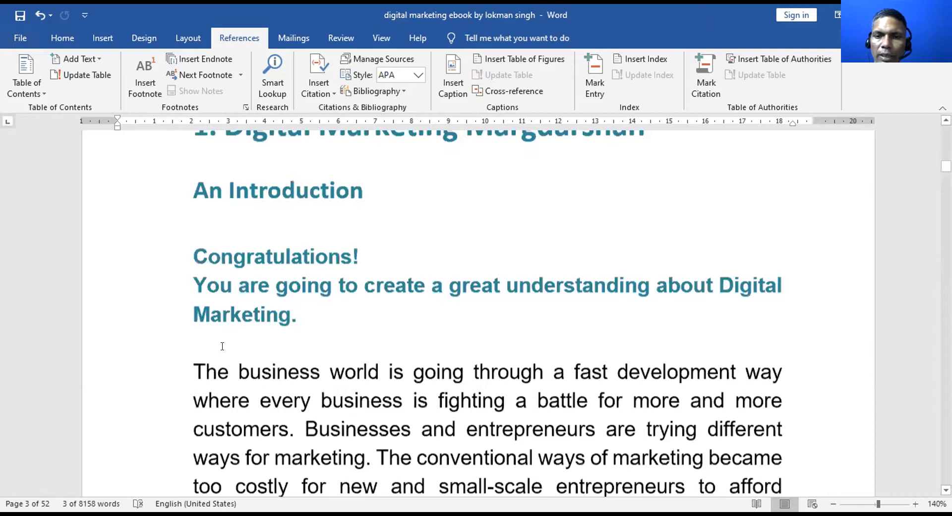
scroll(222, 346, down, 10)
scroll(222, 346, down, 8)
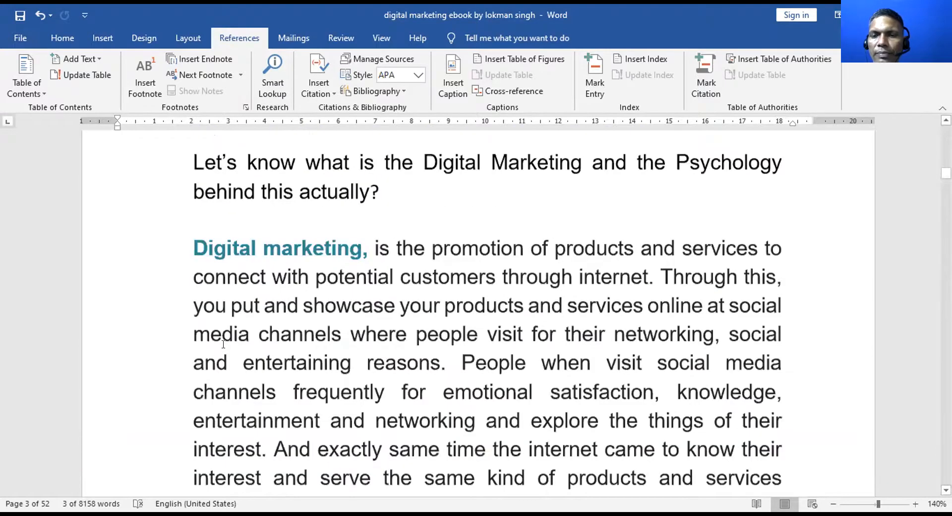
scroll(225, 345, down, 8)
scroll(227, 345, down, 8)
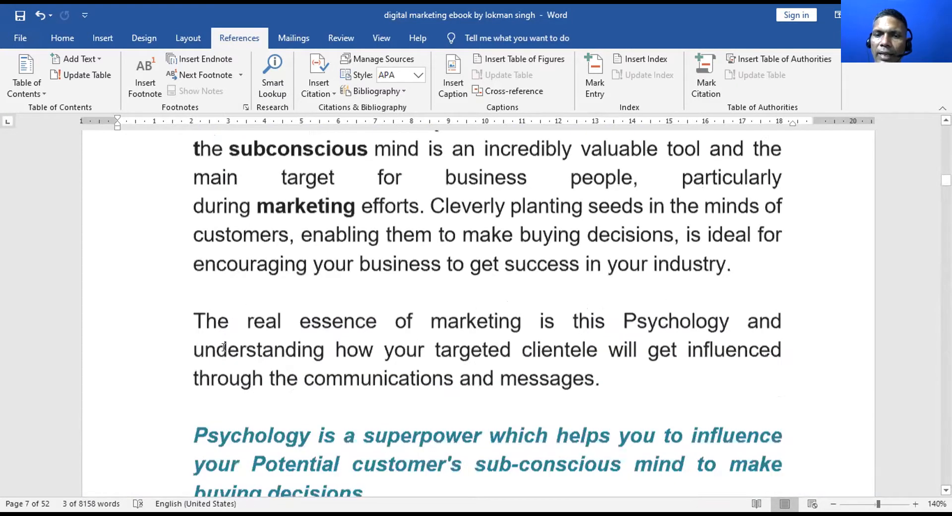
scroll(223, 348, down, 3)
scroll(222, 347, down, 5)
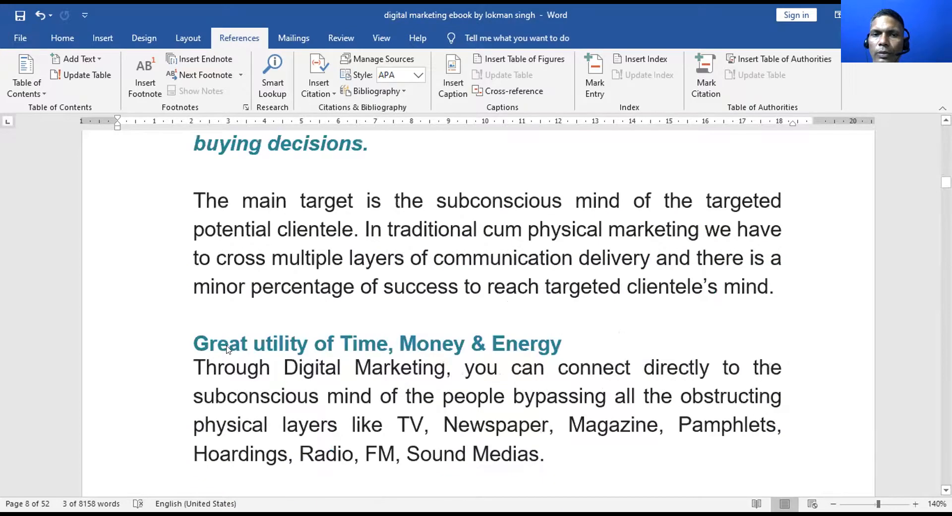
scroll(227, 346, down, 8)
scroll(227, 344, down, 3)
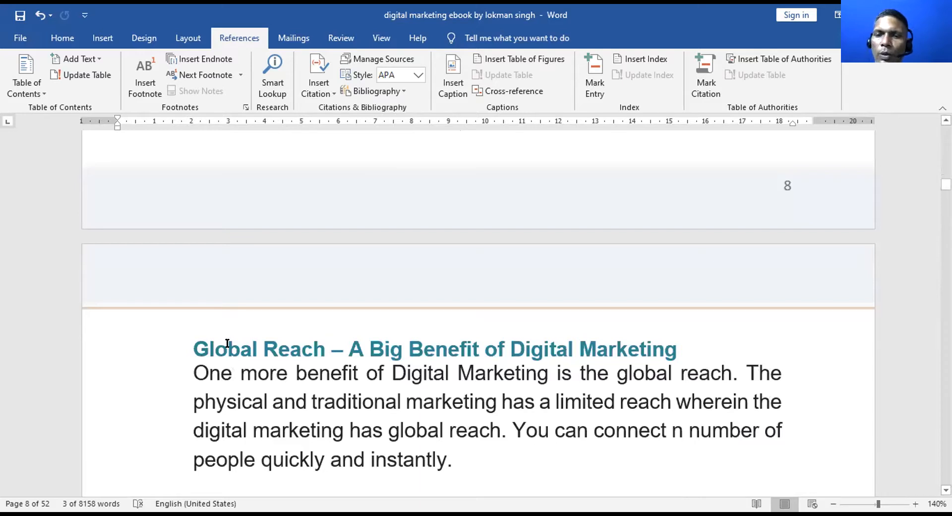
Read on through chapter 2 to page 13, then jump back to the title page
scroll(227, 343, down, 6)
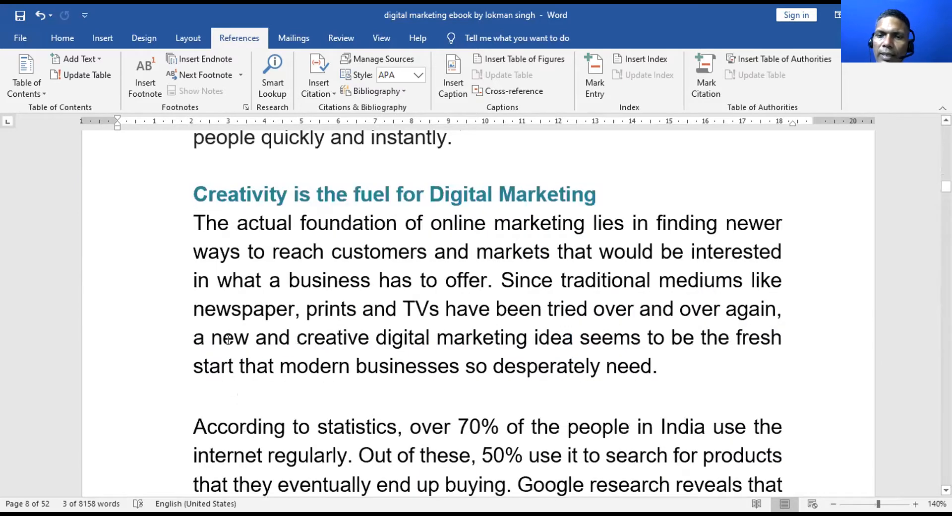
scroll(227, 343, down, 10)
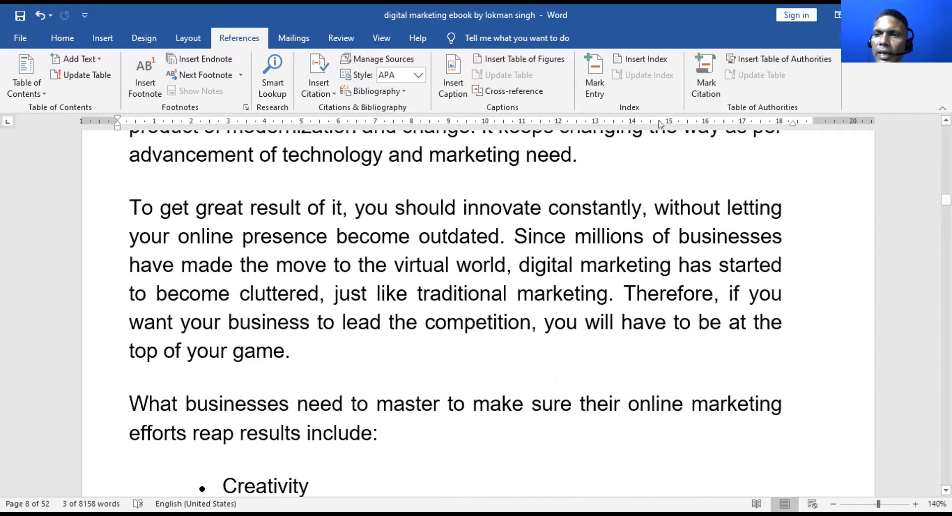
scroll(661, 124, down, 6)
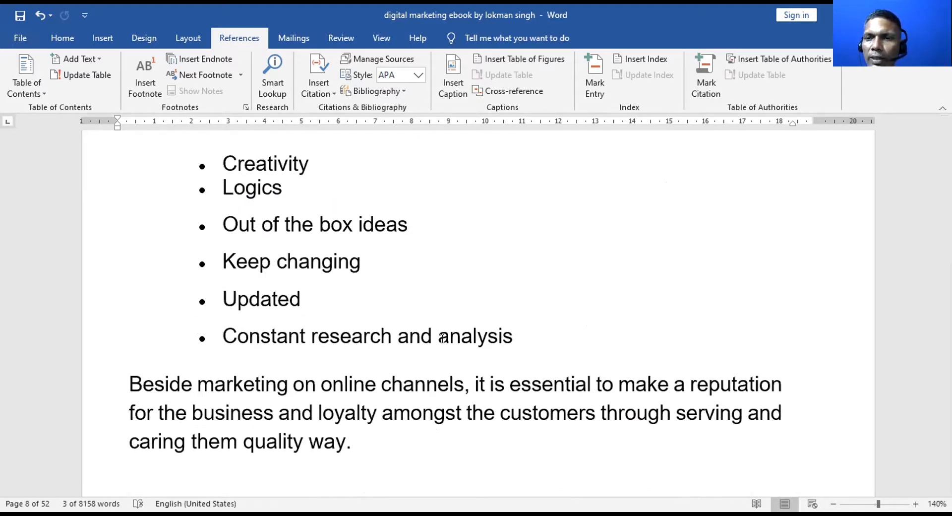
scroll(443, 338, down, 20)
scroll(442, 338, down, 7)
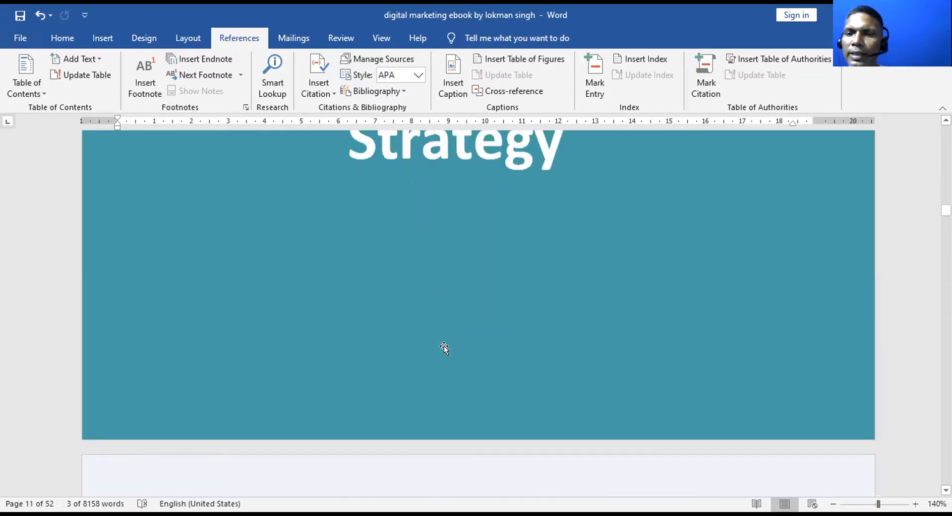
scroll(443, 391, down, 5)
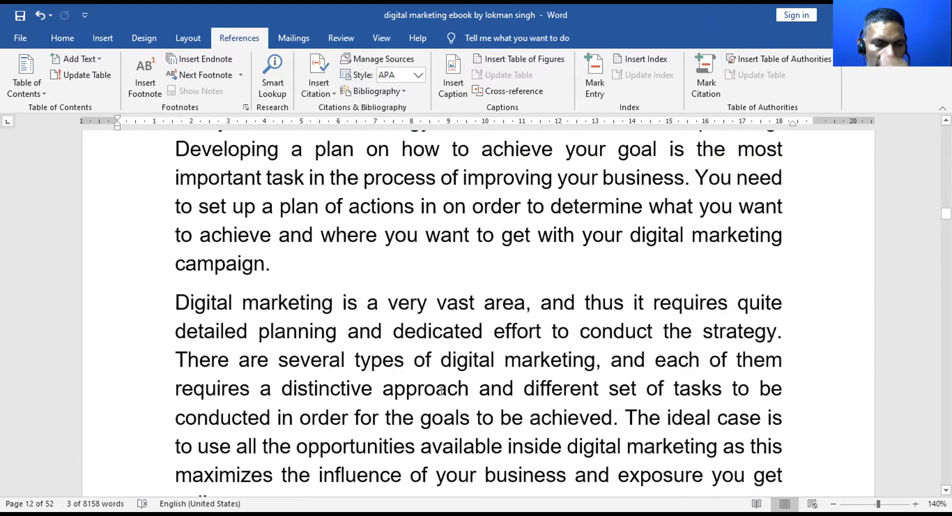
scroll(442, 391, down, 3)
scroll(432, 431, down, 2)
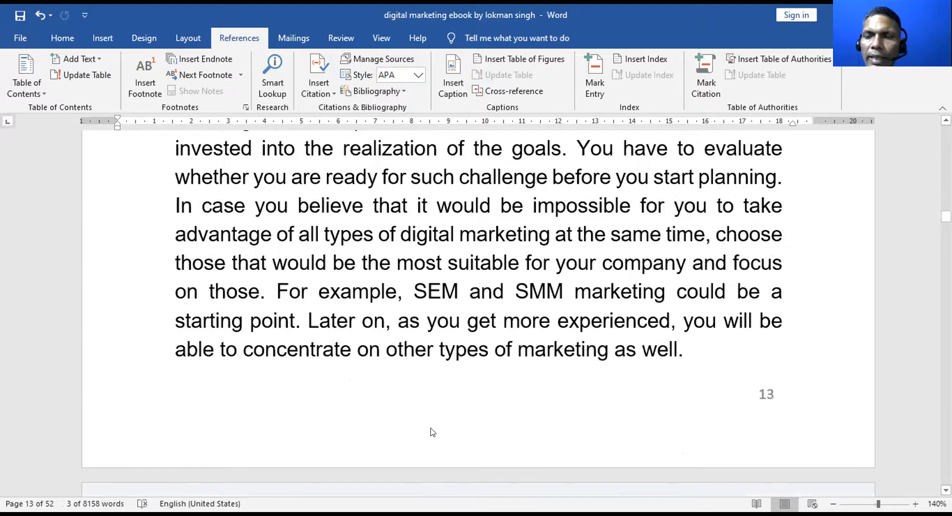
scroll(432, 431, up, 3)
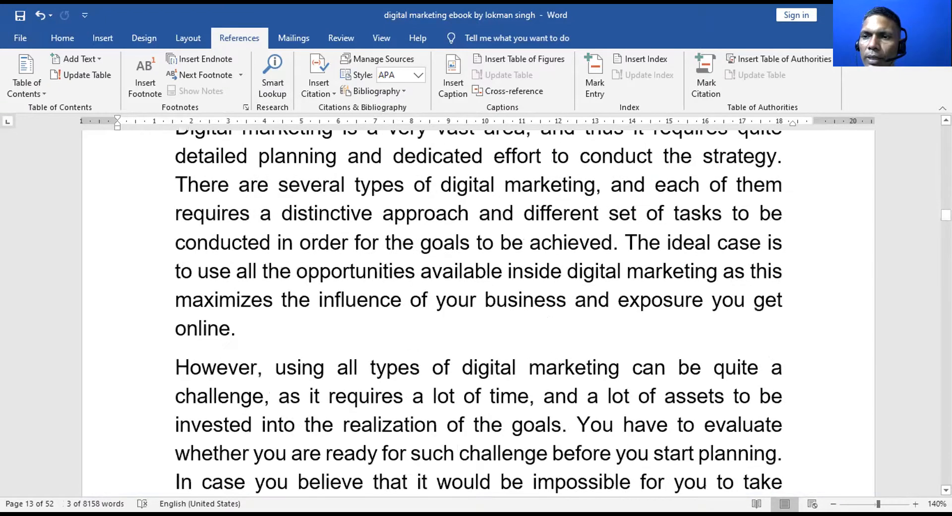
key(ctrl+Home)
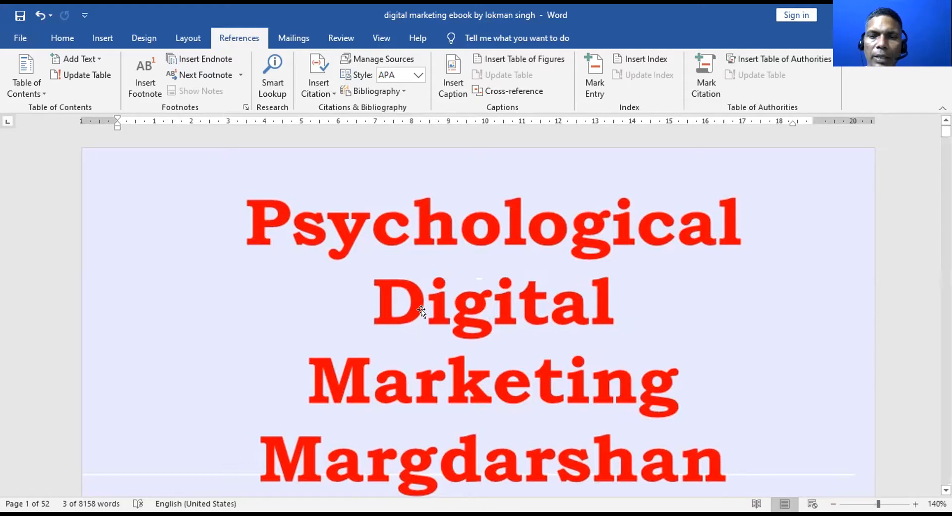
Scroll down from the cover past page 2 to the Table of Contents
scroll(422, 310, down, 3)
scroll(423, 305, down, 8)
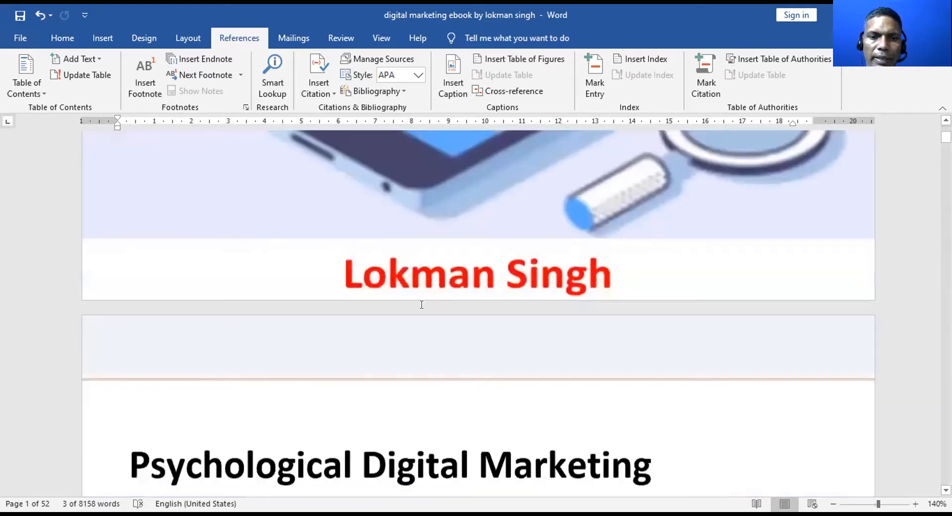
scroll(422, 304, down, 5)
scroll(421, 301, down, 5)
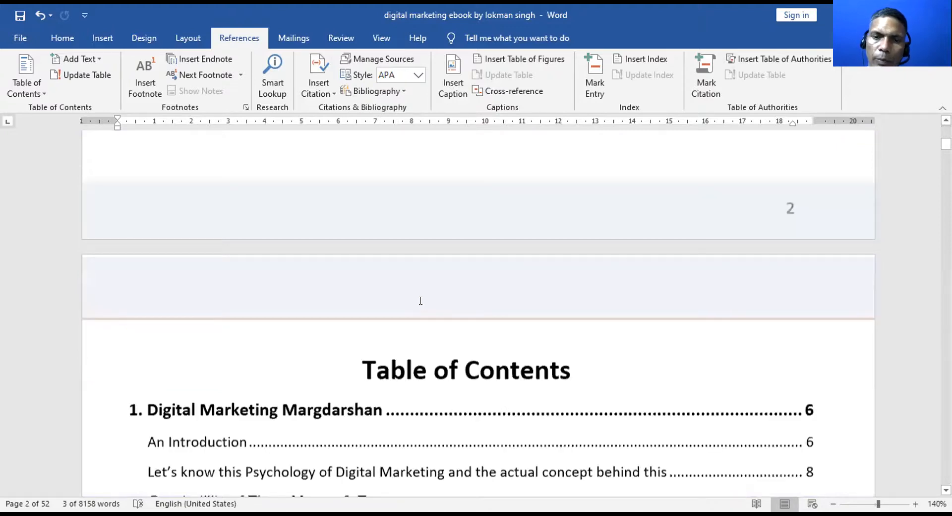
scroll(419, 300, down, 5)
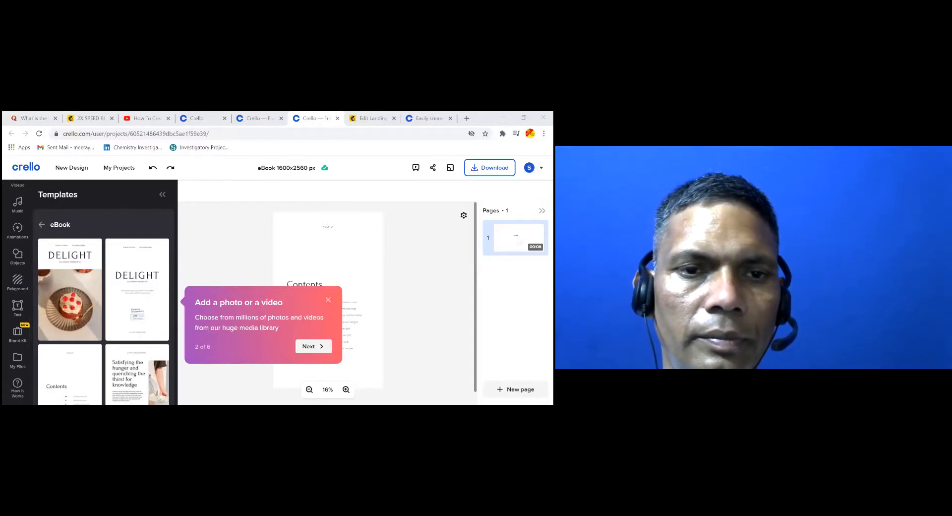
In Crello's Templates panel, preview the Coffee Houses of New York eBook pages
scroll(19, 277, up, 3)
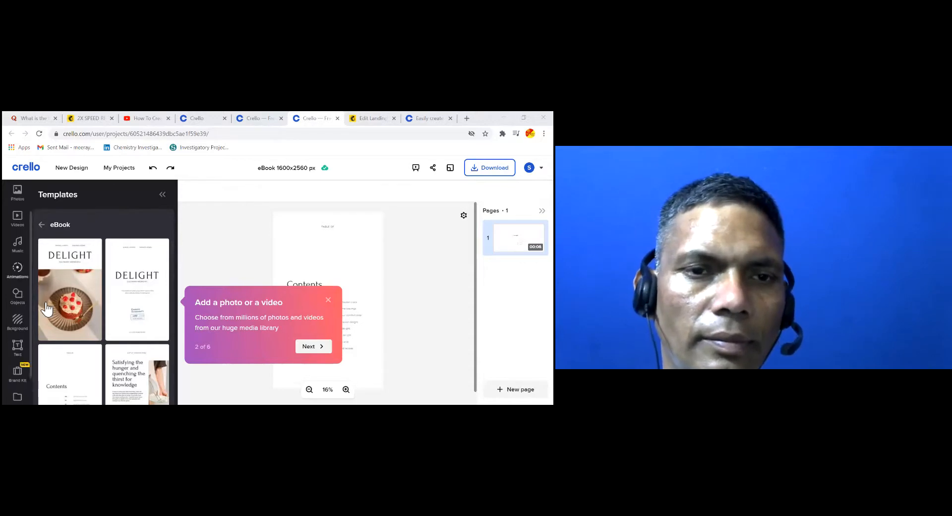
click(17, 198)
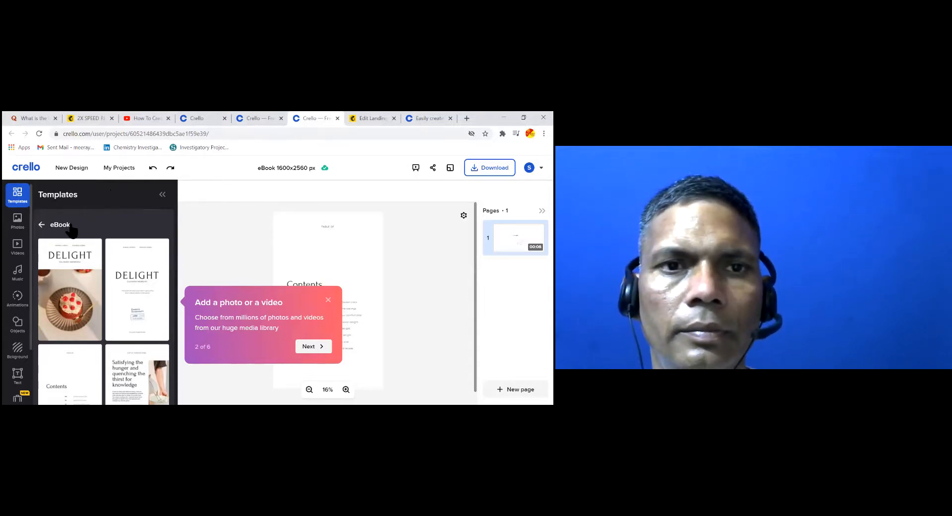
click(47, 226)
scroll(155, 283, down, 5)
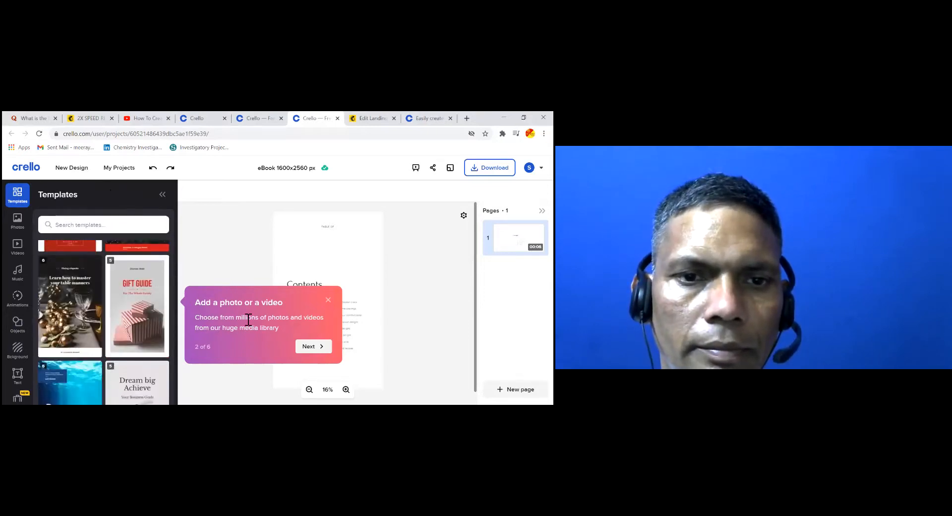
scroll(91, 290, down, 3)
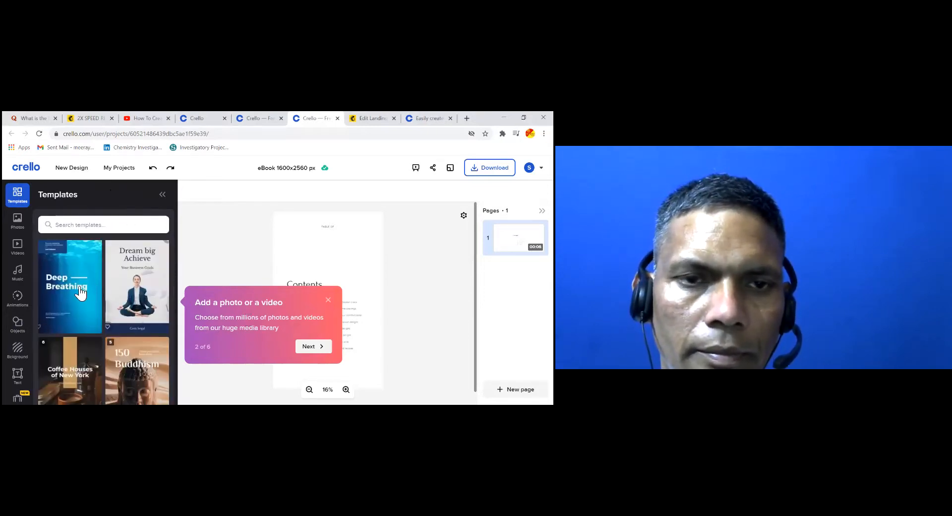
scroll(82, 292, down, 3)
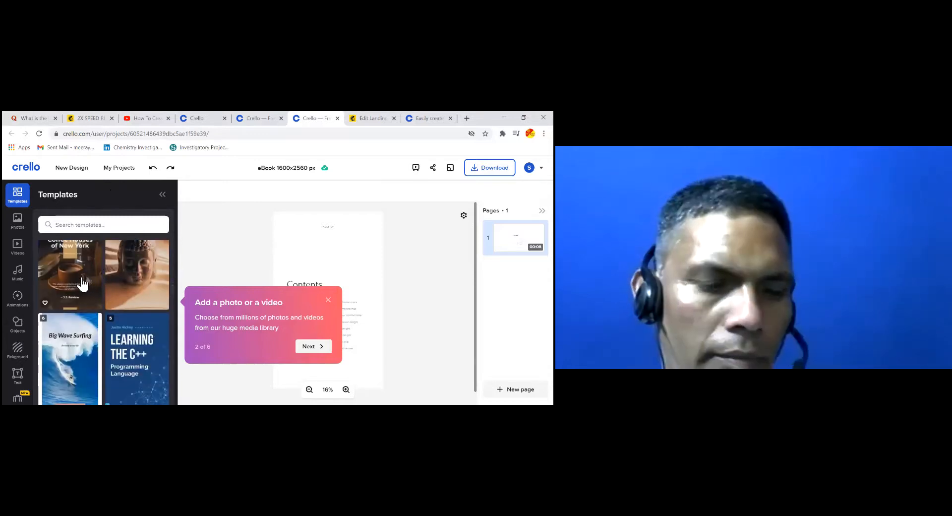
click(82, 282)
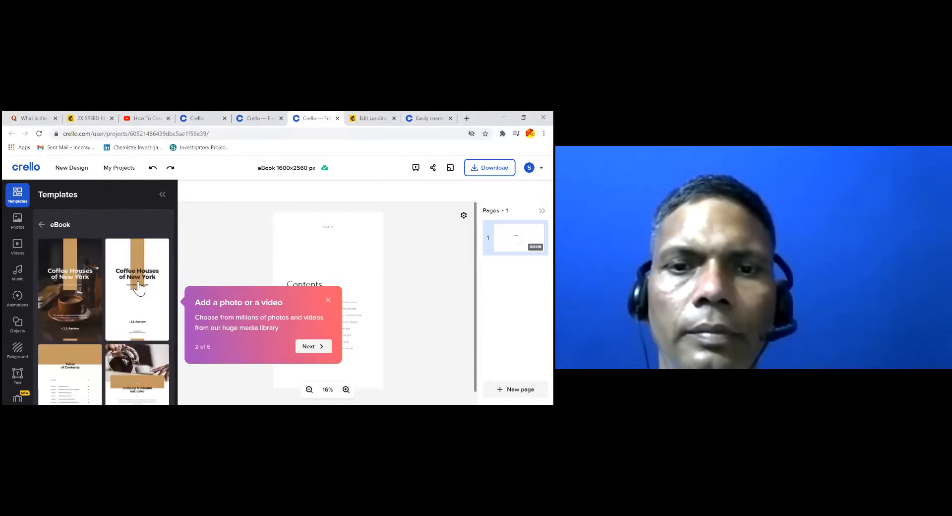
scroll(142, 287, down, 2)
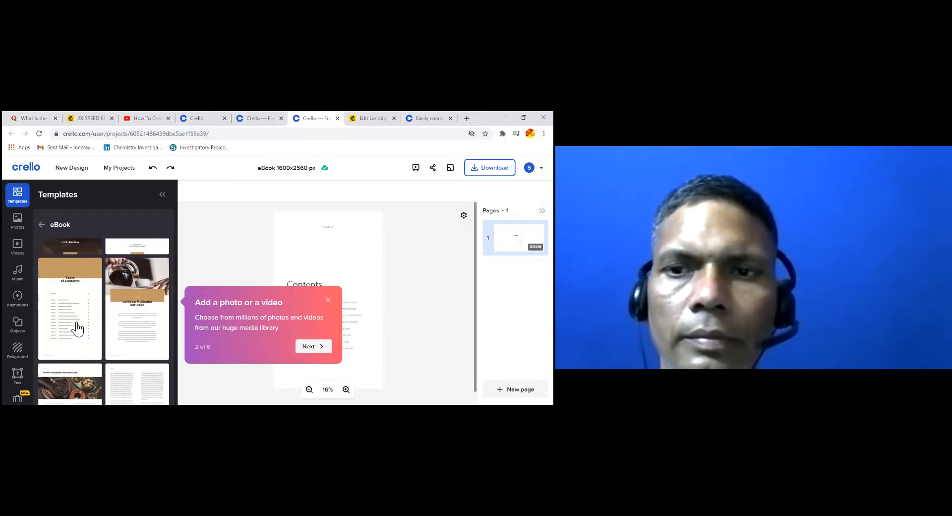
scroll(83, 326, down, 2)
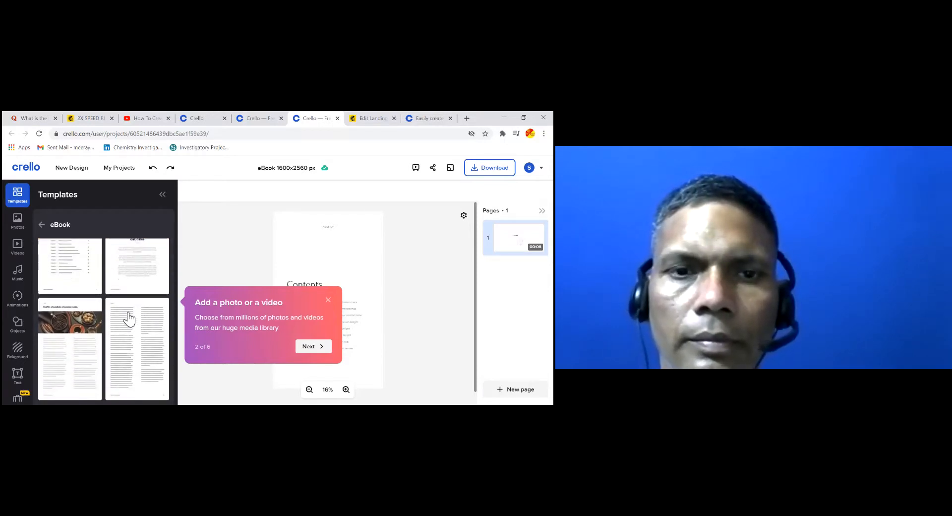
scroll(128, 318, up, 2)
Preview the pages of the Animals in the Wild eBook template
click(43, 224)
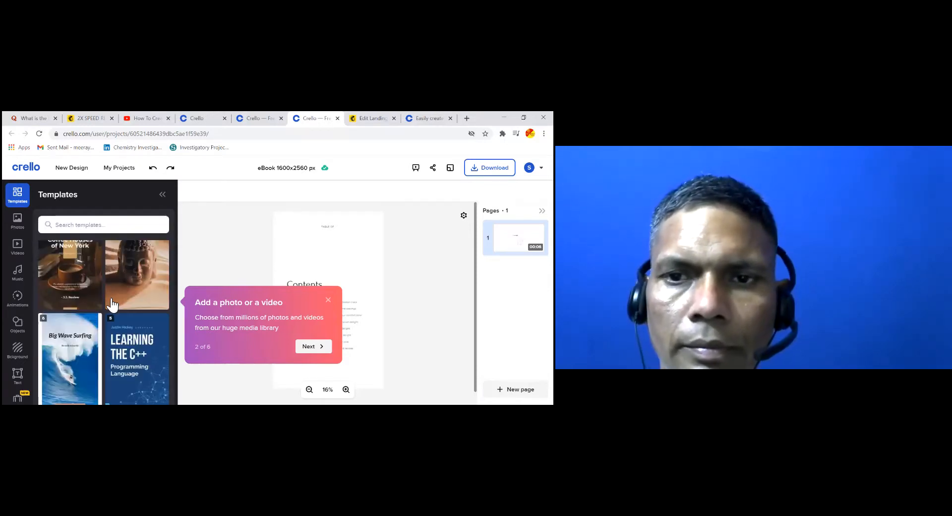
scroll(112, 304, down, 10)
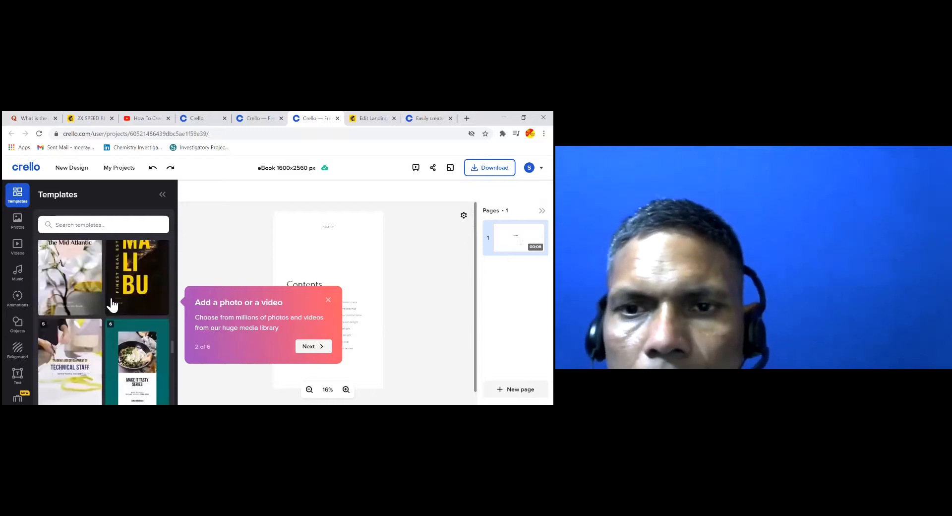
scroll(92, 302, down, 5)
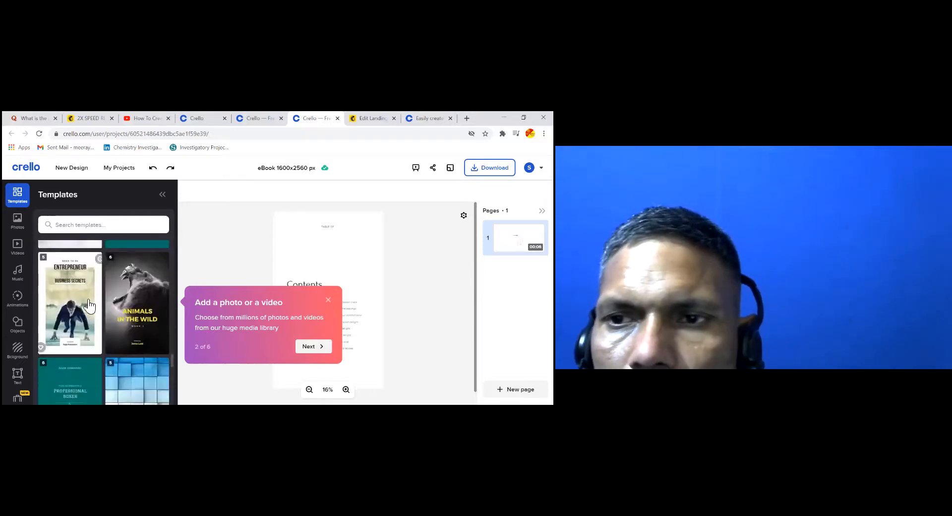
scroll(149, 283, down, 2)
scroll(132, 287, up, 2)
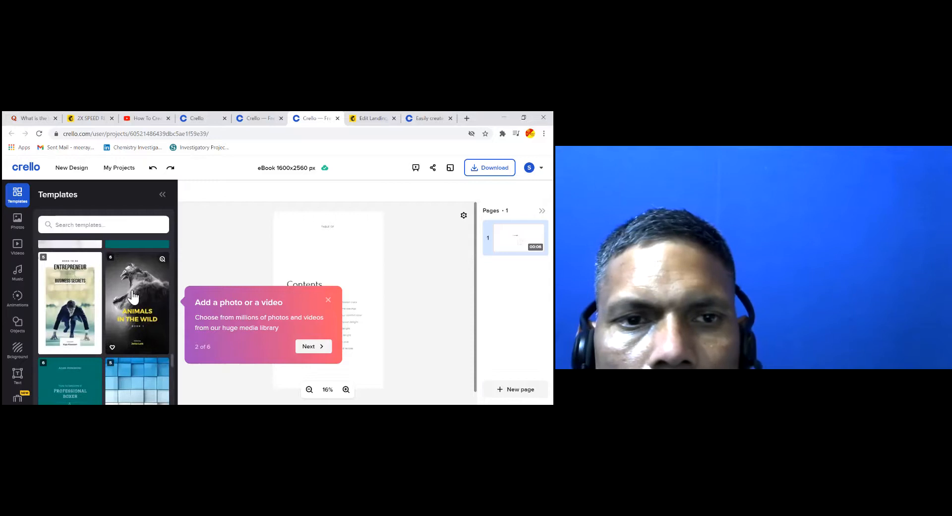
click(132, 296)
scroll(139, 298, down, 5)
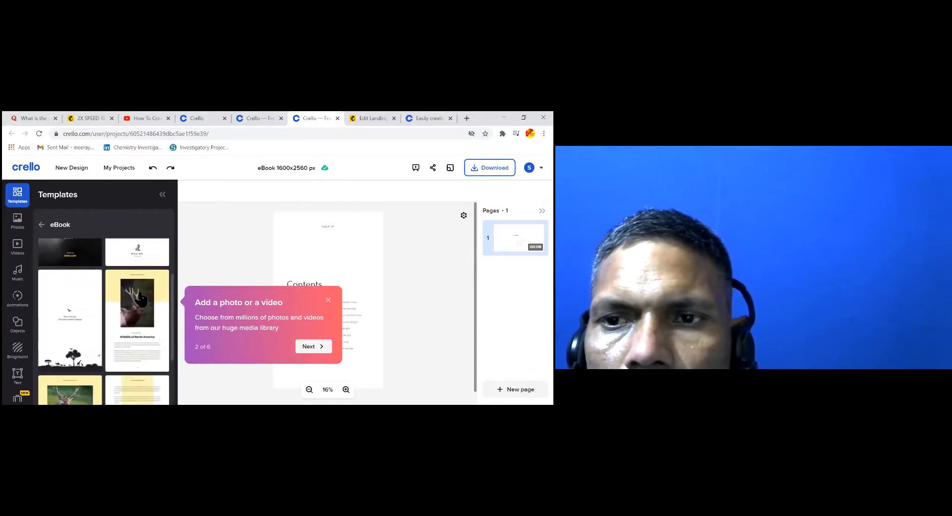
scroll(140, 298, up, 5)
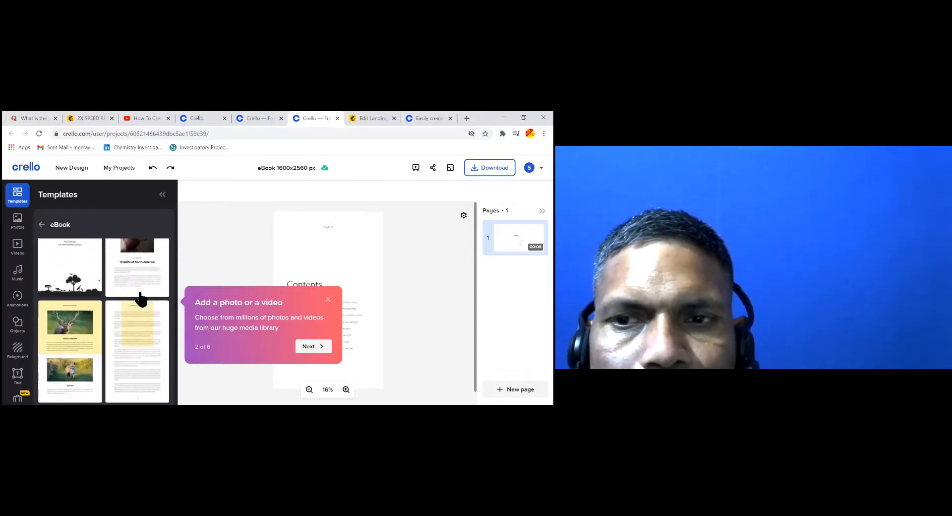
Apply the Delight eBook cover to the page and select its cake photo
click(42, 226)
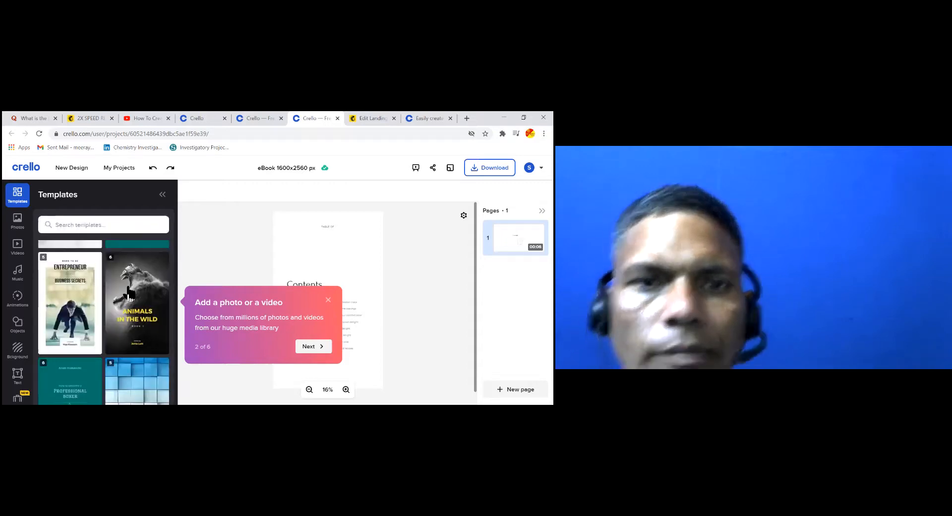
scroll(128, 298, up, 10)
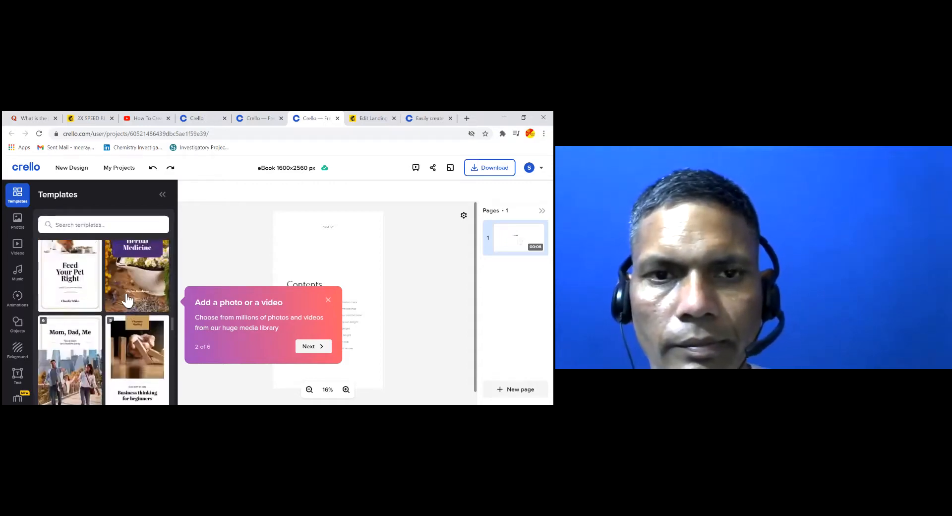
scroll(128, 298, up, 5)
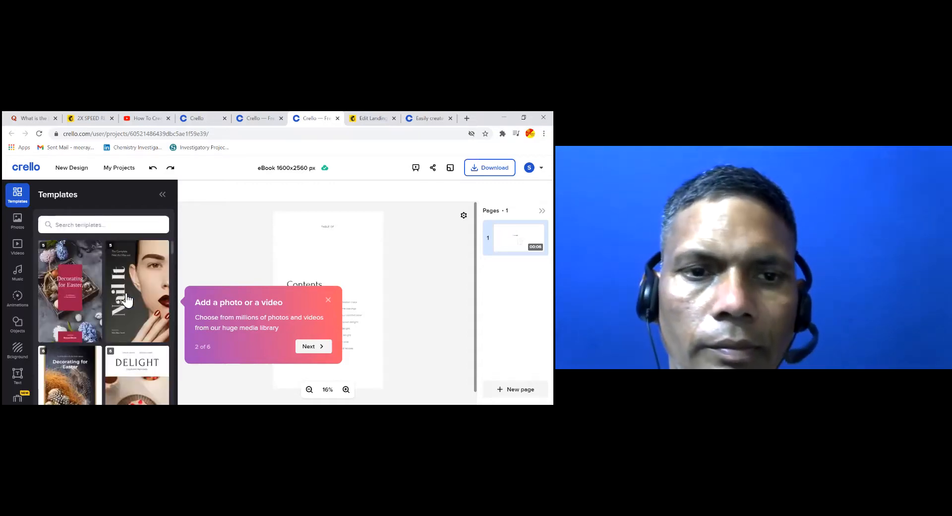
scroll(128, 297, down, 3)
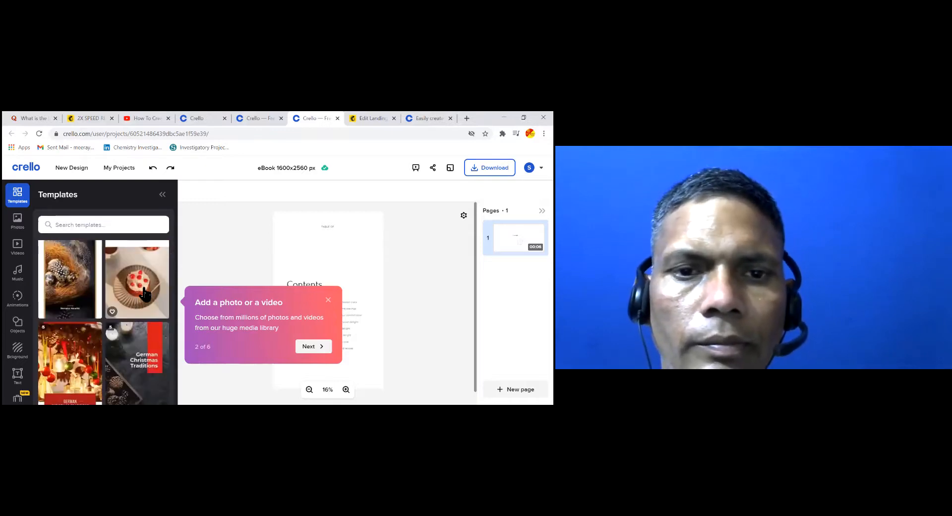
click(145, 293)
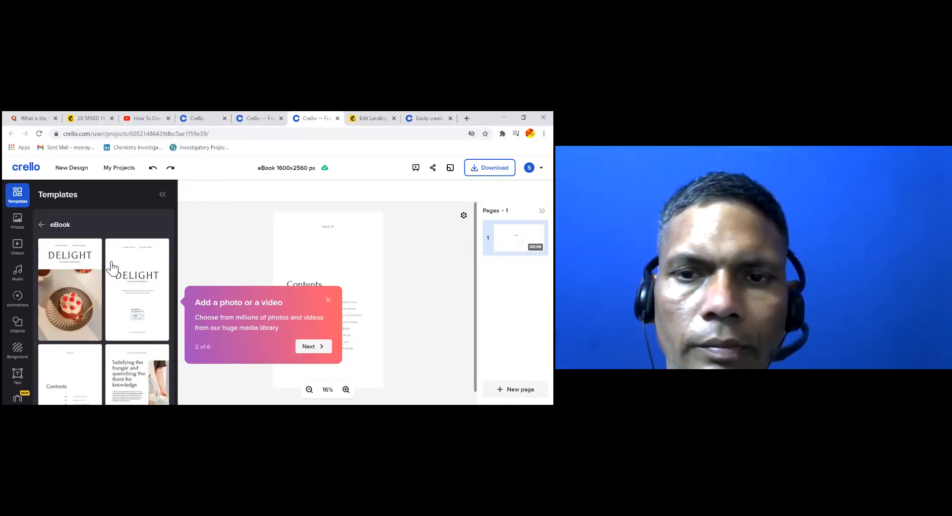
click(77, 260)
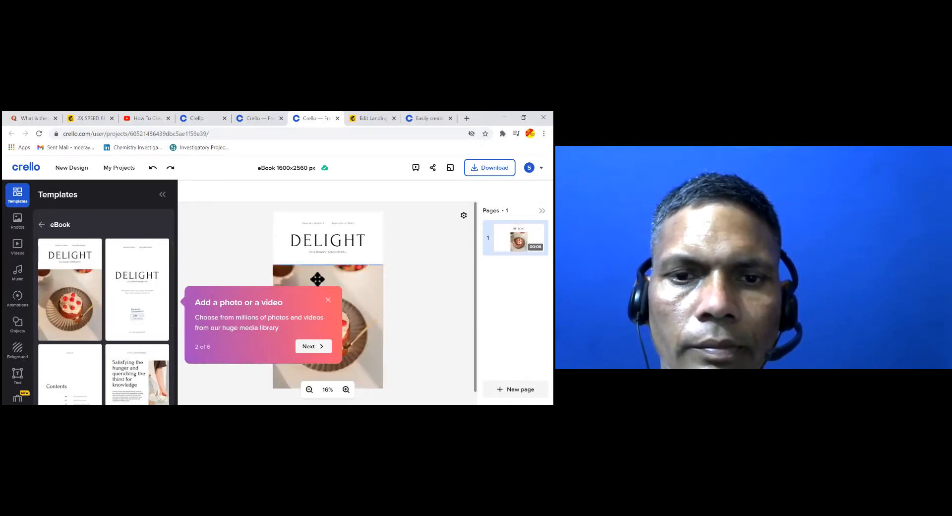
click(42, 224)
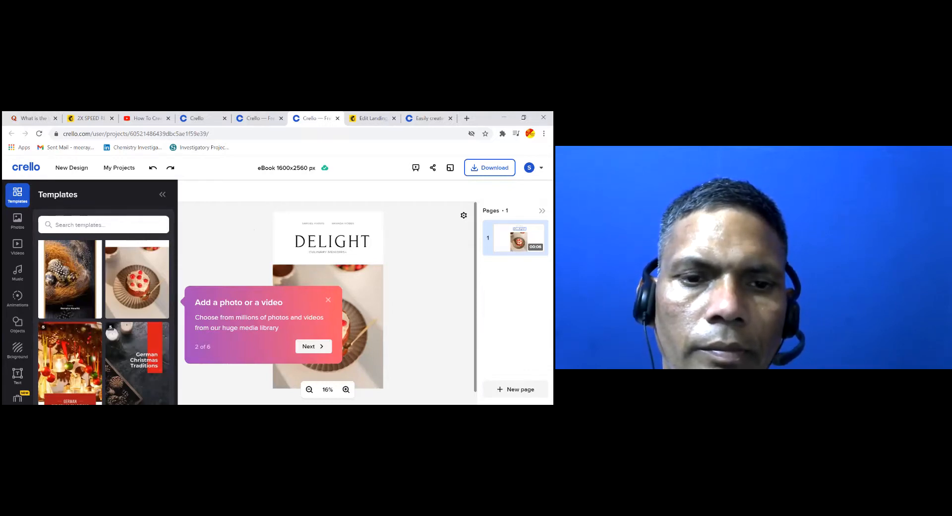
key(Escape)
click(327, 326)
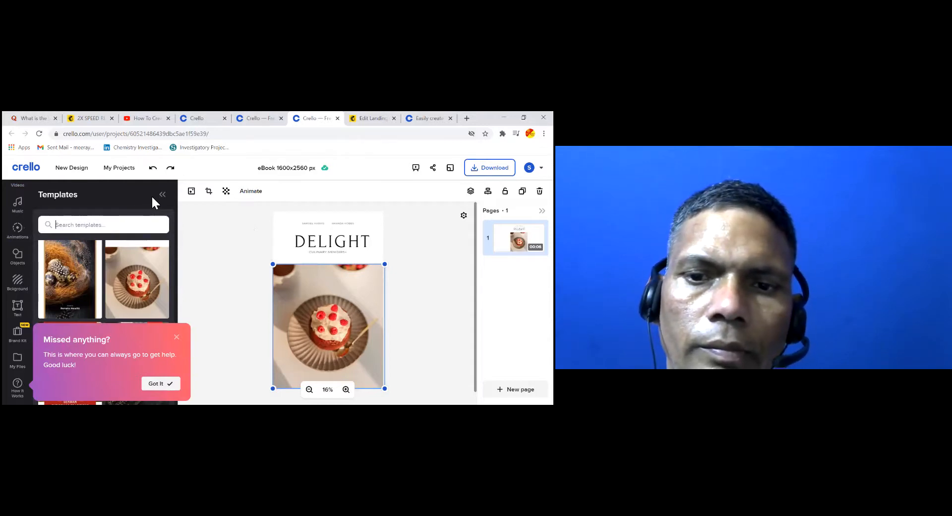
Search templates for 'MARKETING' and browse the results
text(MAR)
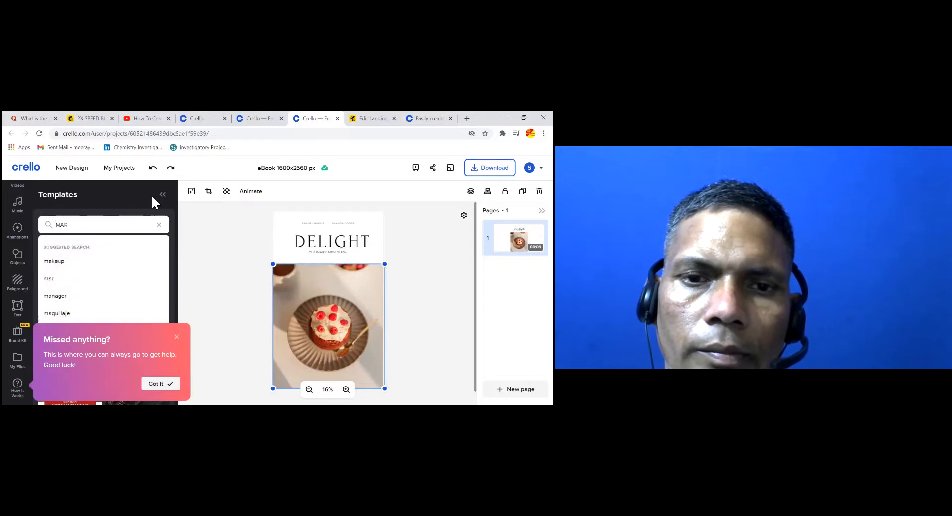
text(KETING)
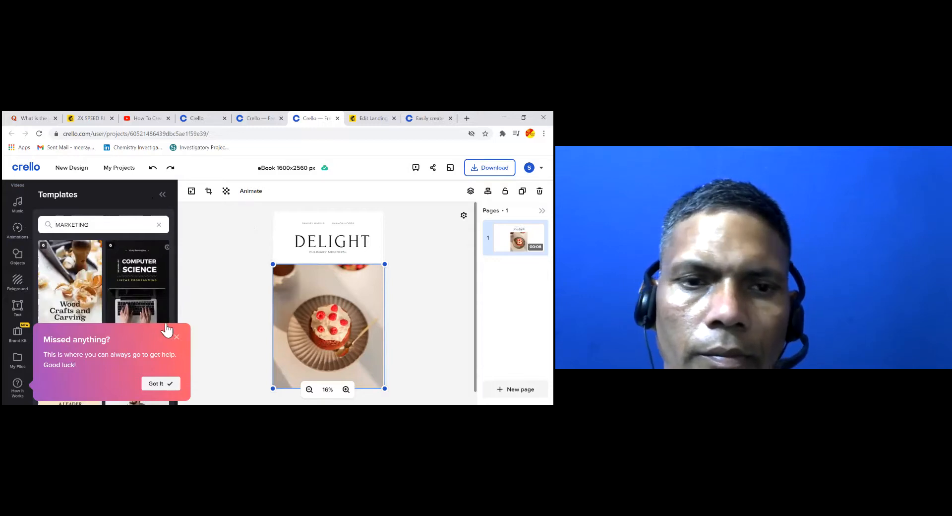
click(178, 340)
scroll(169, 337, down, 3)
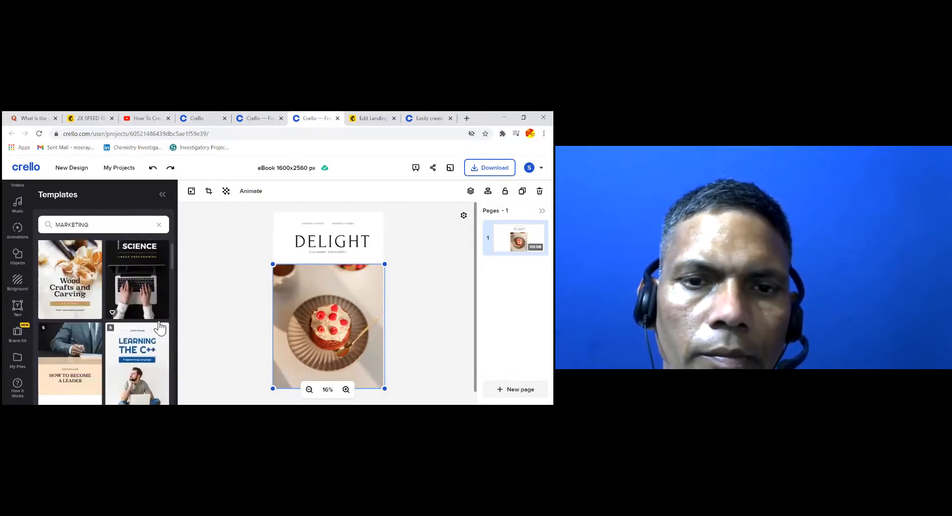
scroll(159, 327, down, 5)
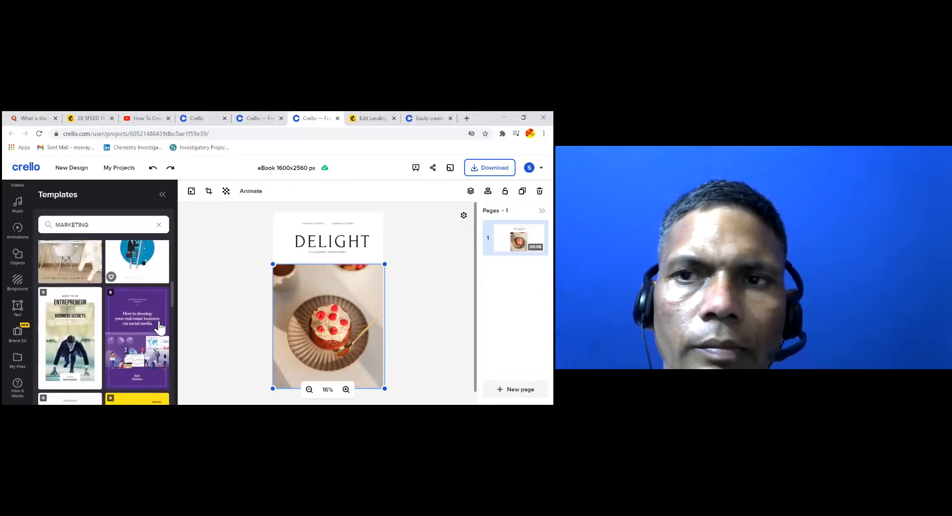
scroll(159, 328, down, 6)
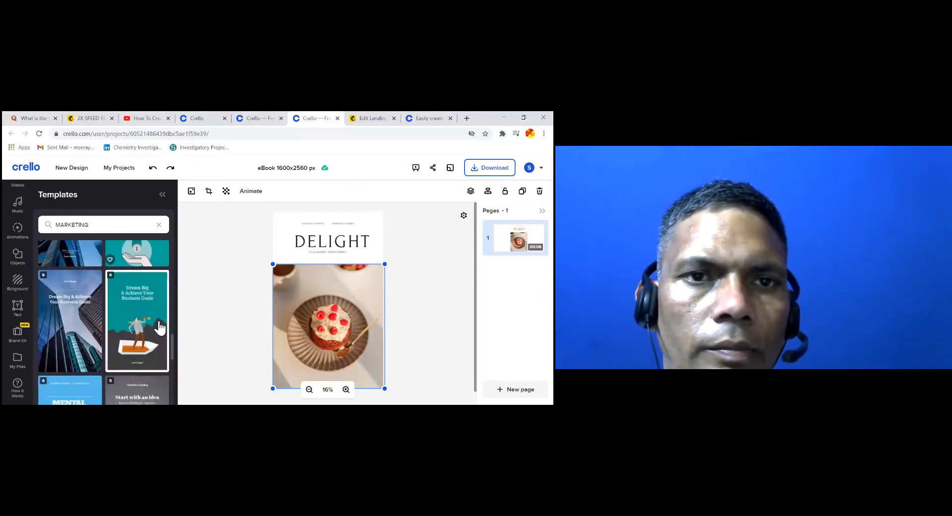
scroll(159, 325, down, 3)
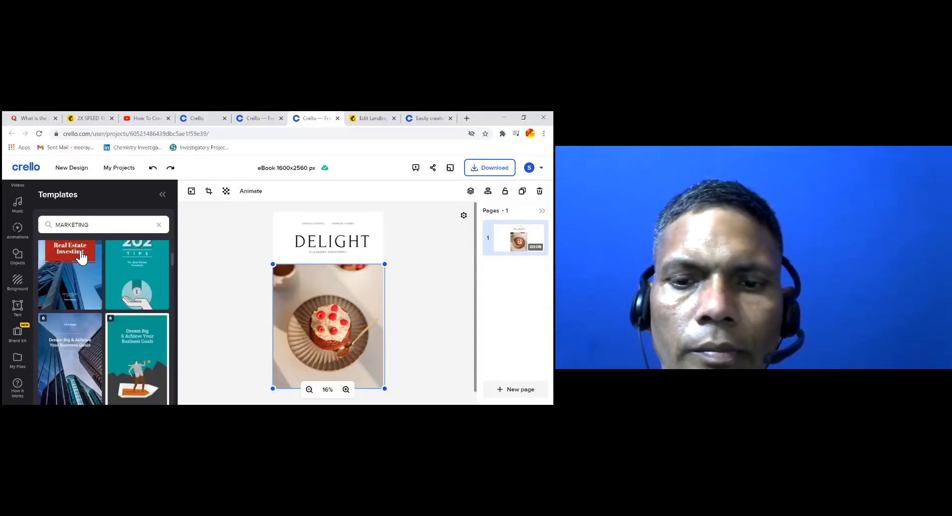
Search templates for 'DIGITAL MARKETING' and browse the results
click(57, 225)
text(DIGITAL)
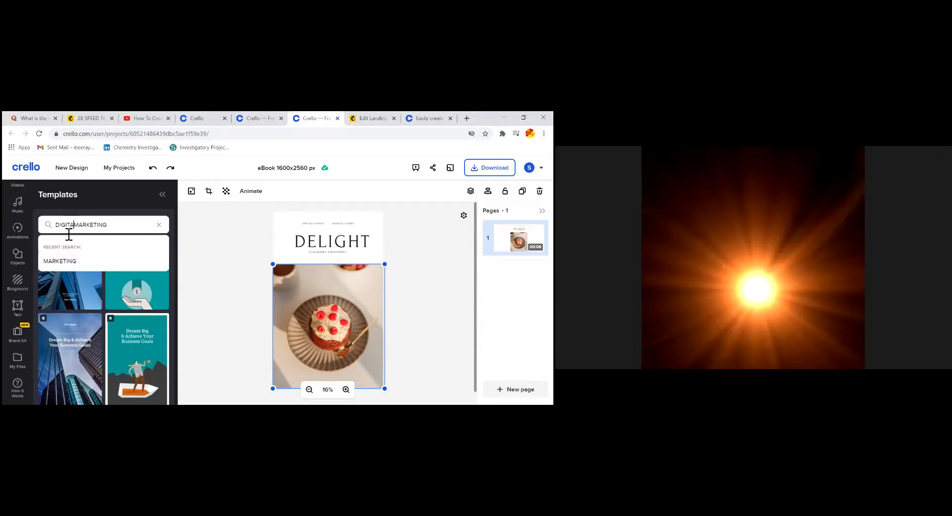
key(Return)
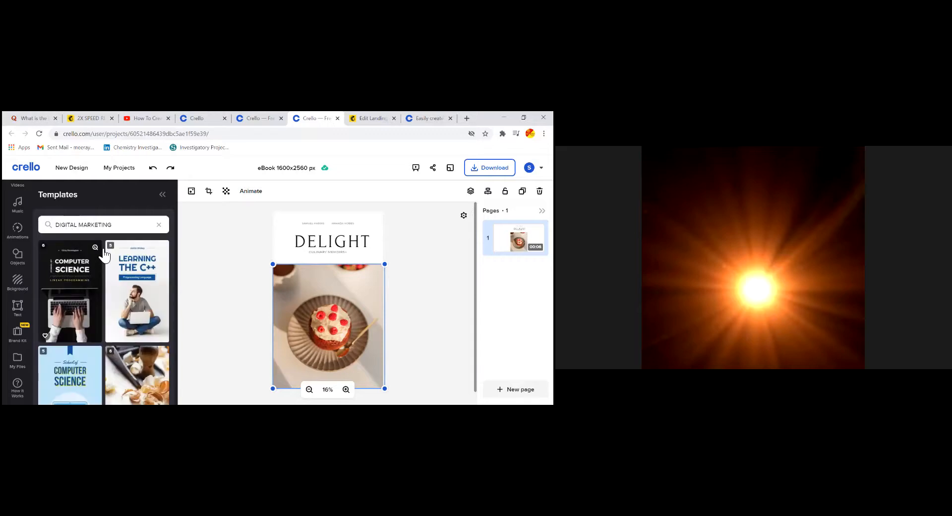
scroll(106, 258, down, 2)
scroll(149, 290, down, 3)
scroll(139, 298, down, 3)
scroll(137, 296, down, 5)
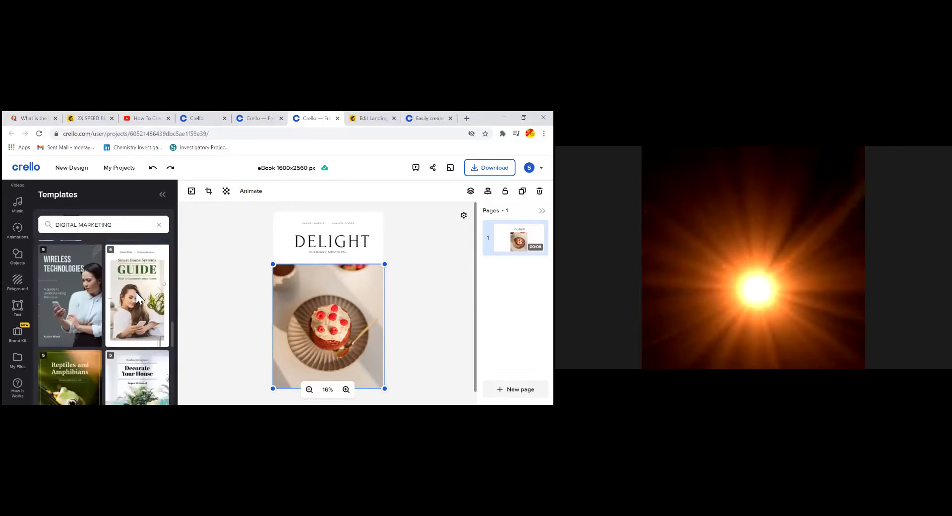
scroll(140, 297, down, 5)
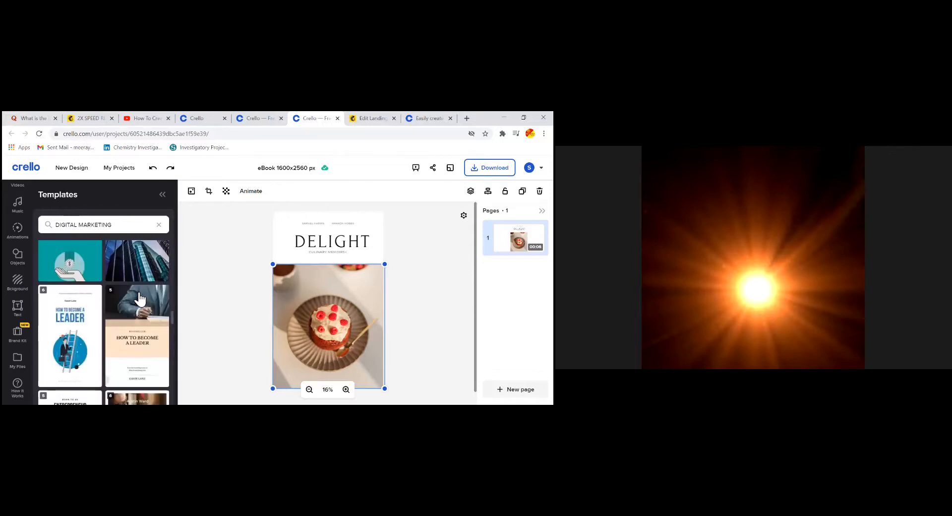
scroll(140, 298, down, 5)
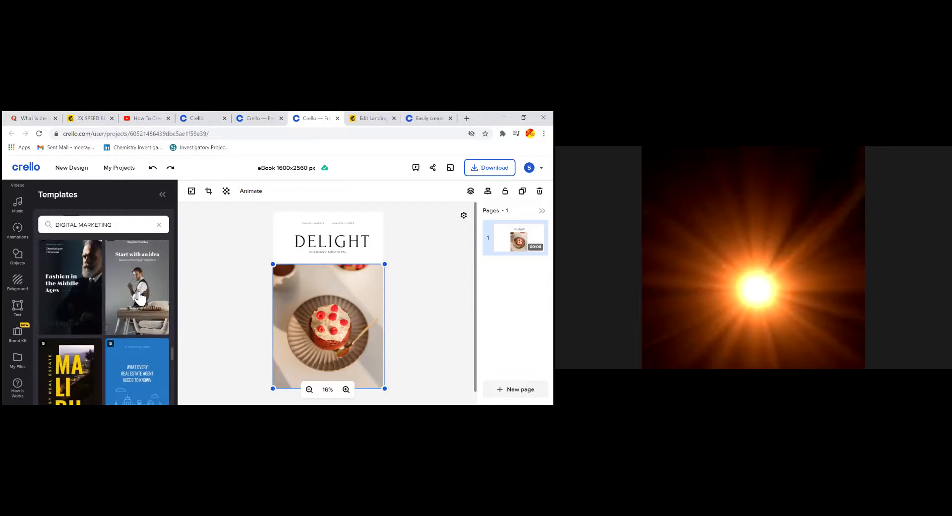
scroll(140, 298, down, 5)
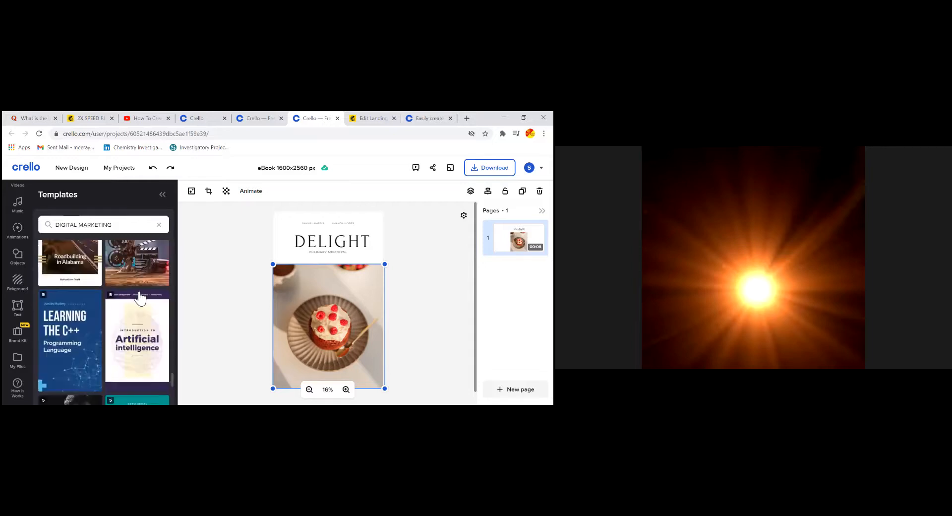
scroll(112, 299, down, 5)
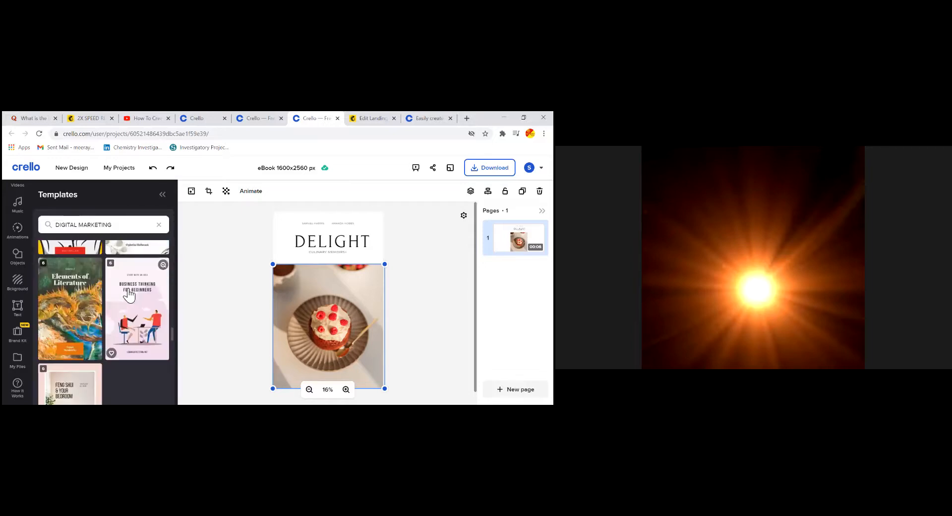
scroll(138, 292, up, 3)
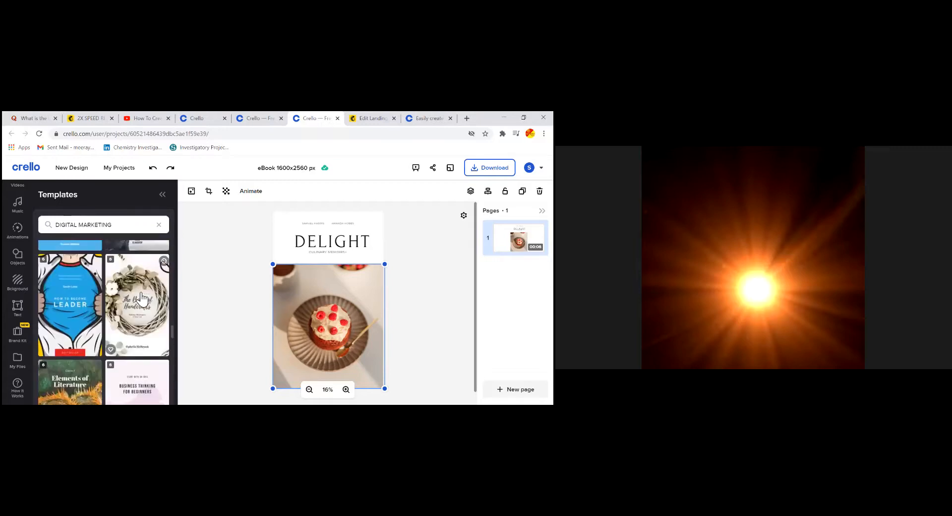
scroll(141, 298, up, 10)
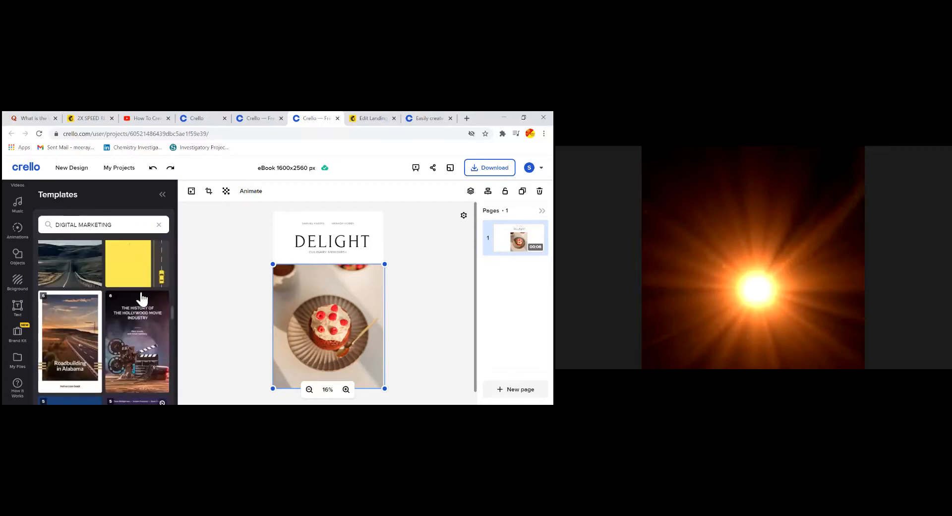
Change the template search to 'computer digital' and browse the results
click(122, 229)
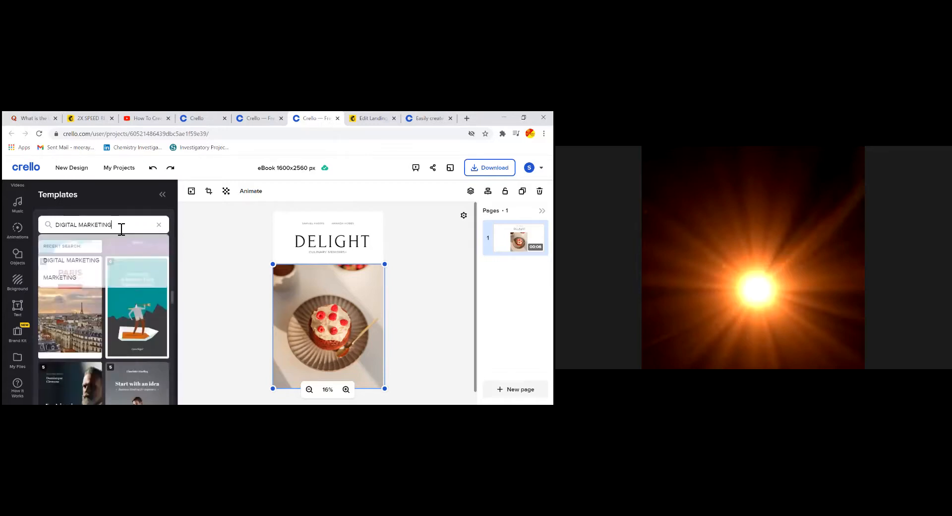
key(BackSpace)
key(BackSpace)
key(BackSpace)
key(BackSpace)
key(BackSpace)
key(BackSpace)
key(BackSpace)
key(BackSpace)
key(BackSpace)
key(BackSpace)
key(BackSpace)
key(BackSpace)
key(BackSpace)
key(BackSpace)
key(BackSpace)
key(BackSpace)
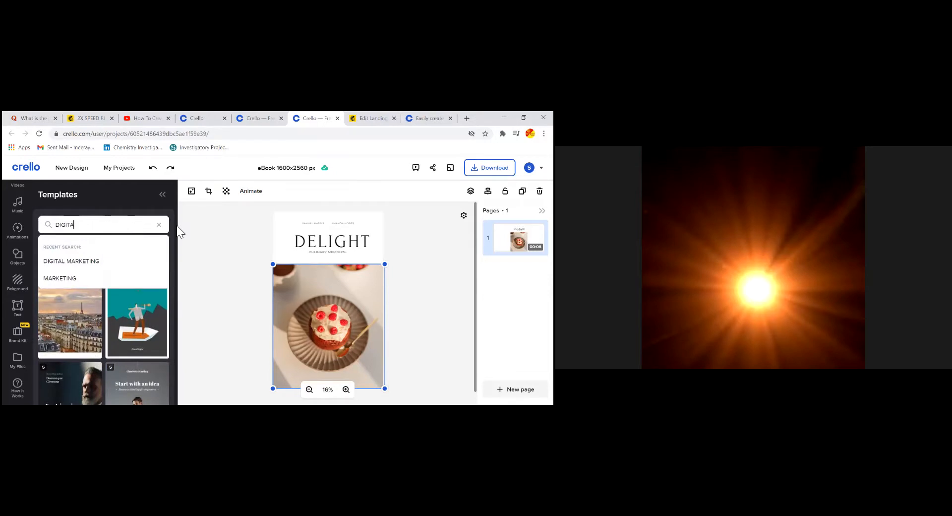
text(compu)
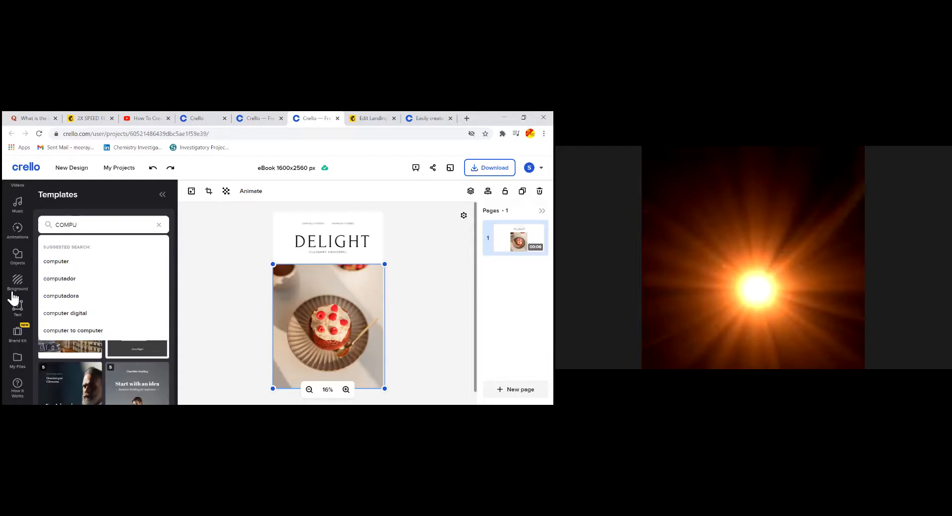
click(68, 312)
scroll(74, 318, down, 2)
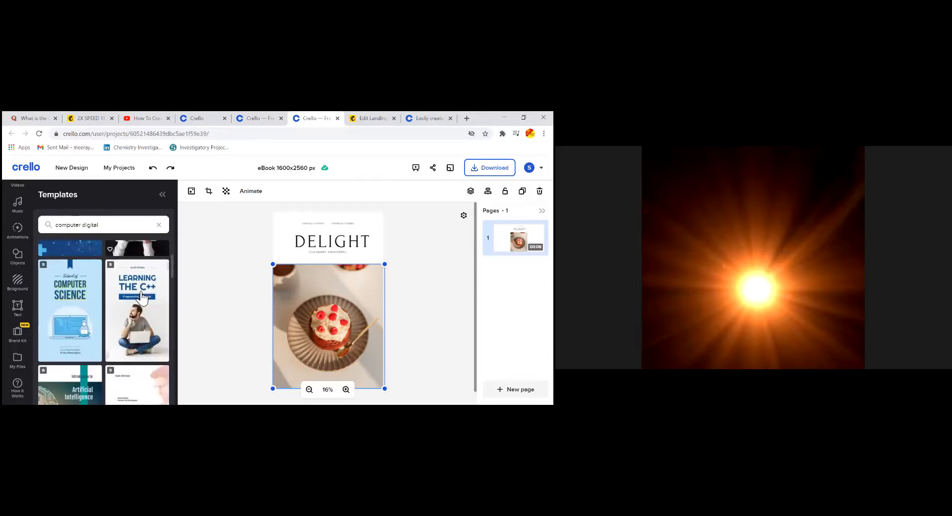
scroll(106, 254, down, 5)
scroll(128, 283, down, 6)
scroll(128, 283, up, 15)
Search for 'digital' and open the Artificial Intelligence eBook template's page designs
click(85, 229)
key(BackSpace)
key(BackSpace)
key(BackSpace)
key(BackSpace)
key(BackSpace)
key(BackSpace)
key(BackSpace)
key(BackSpace)
key(BackSpace)
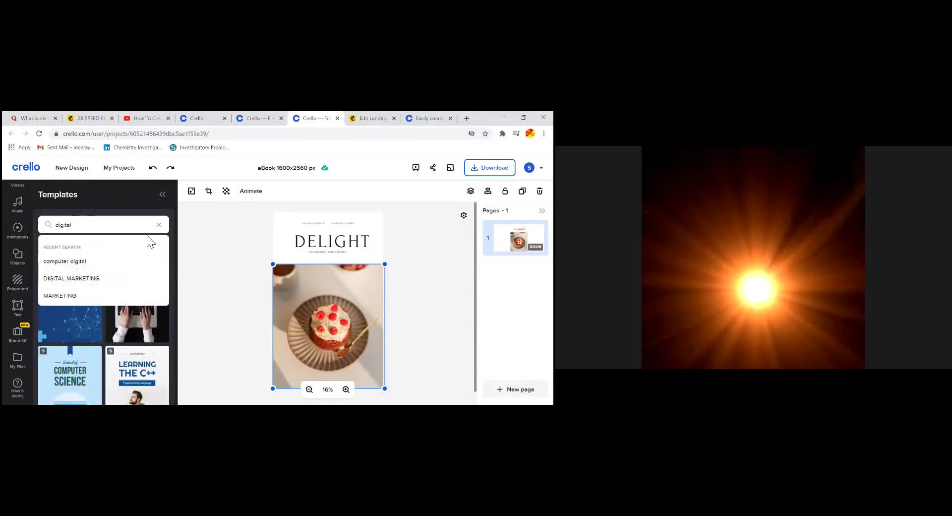
key(Return)
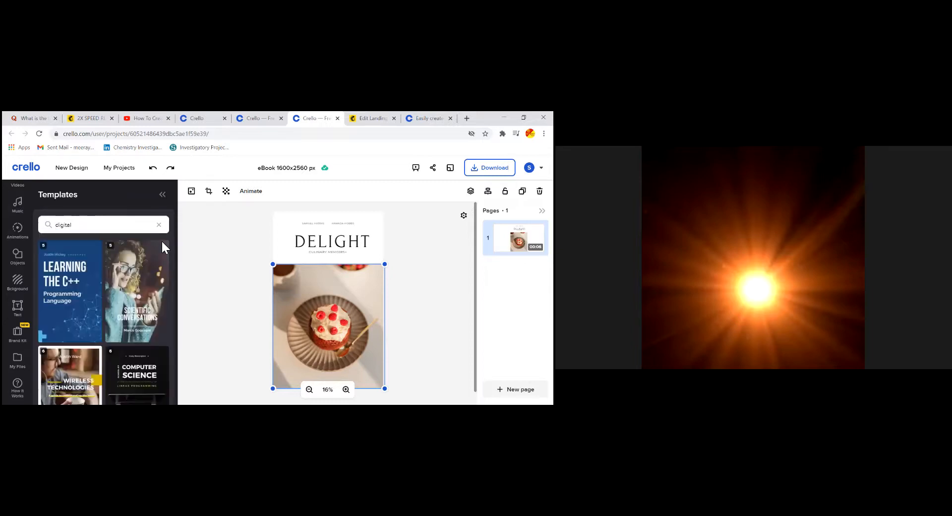
scroll(160, 259, down, 3)
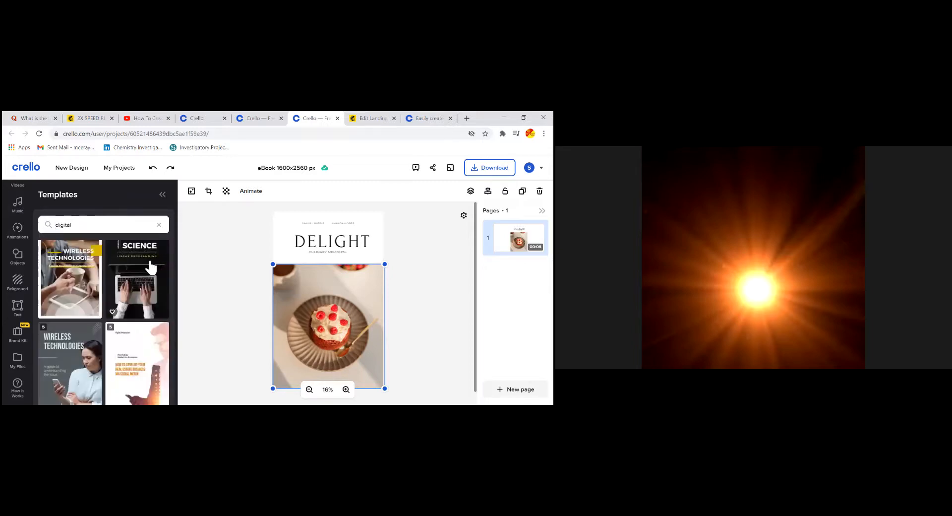
scroll(157, 263, down, 5)
scroll(151, 268, down, 3)
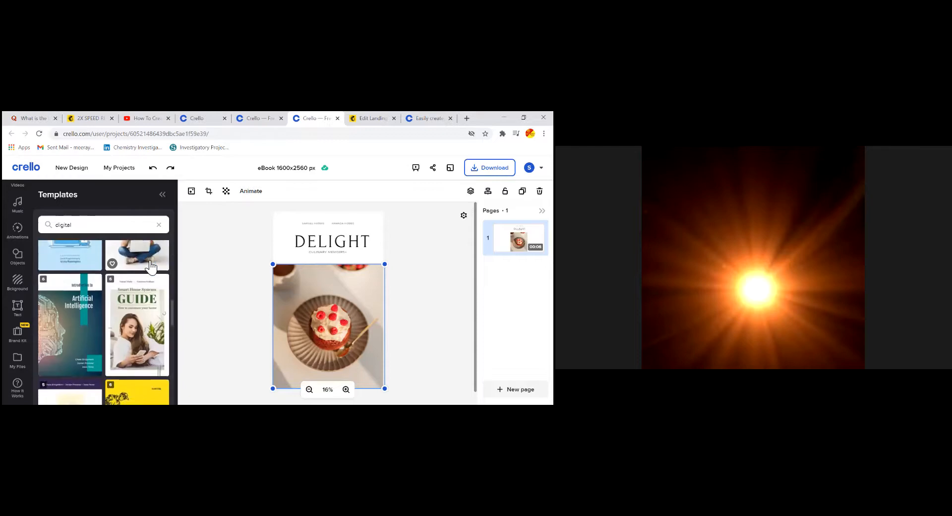
scroll(149, 270, down, 1)
scroll(99, 276, down, 2)
scroll(112, 284, down, 3)
scroll(94, 286, up, 5)
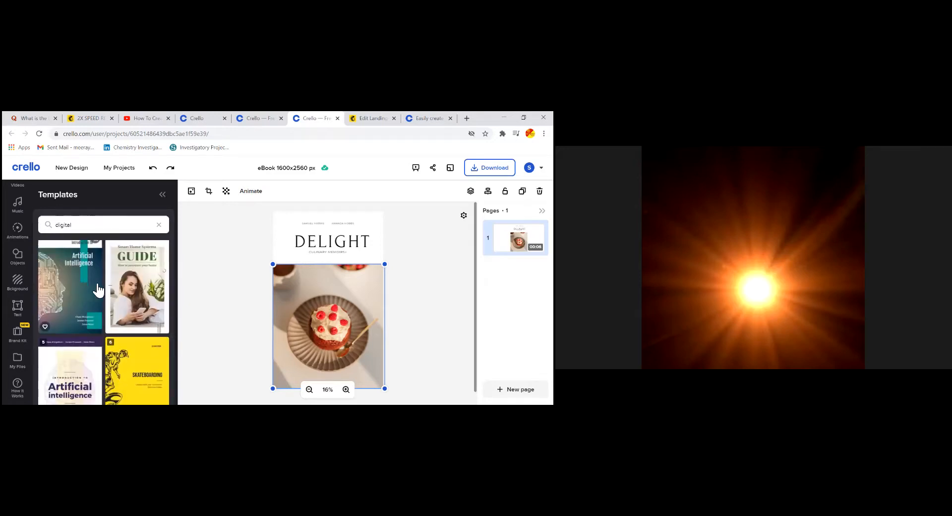
double_click(94, 288)
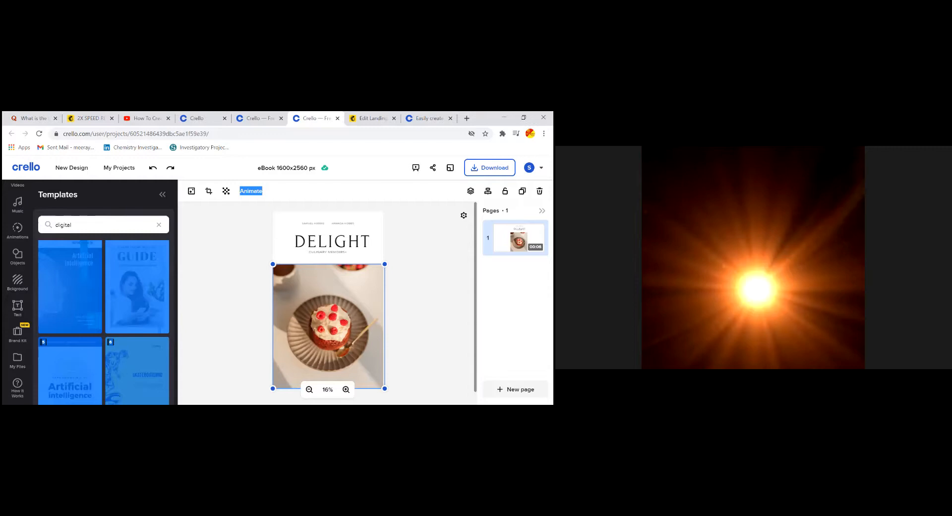
click(79, 296)
drag(72, 301, 97, 301)
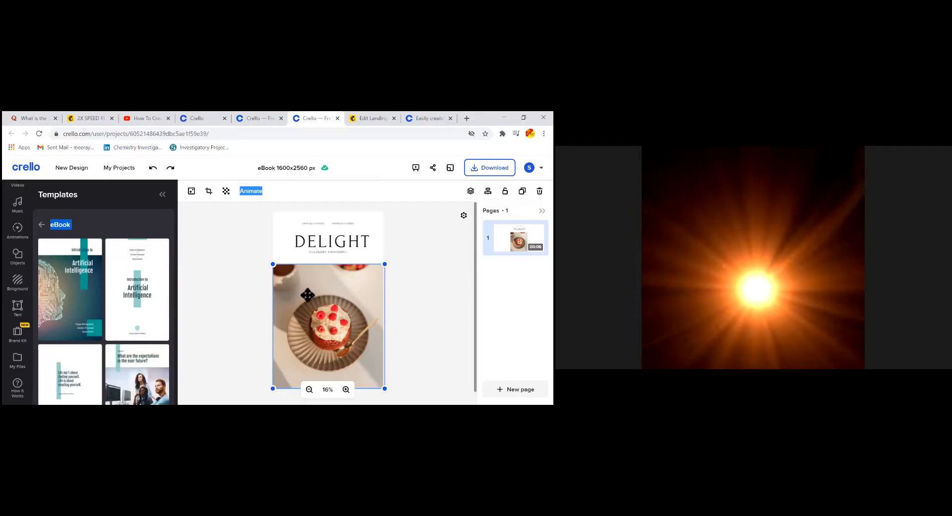
Apply the 'Introduction to Artificial Intelligence' cover design and select its title text
click(74, 296)
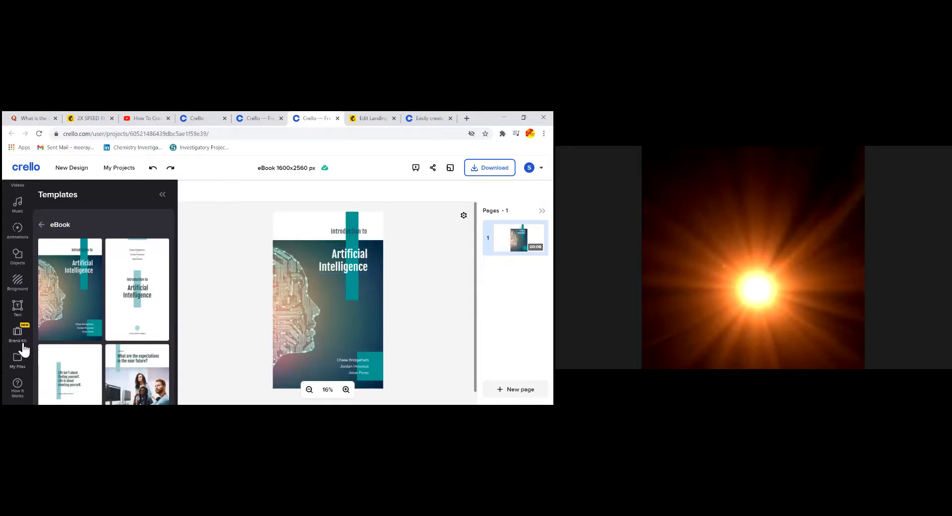
click(18, 306)
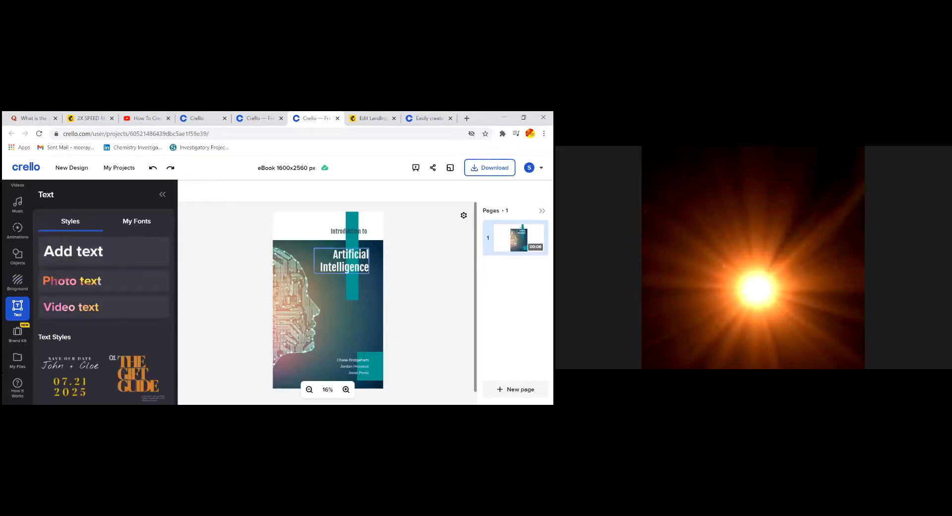
click(341, 261)
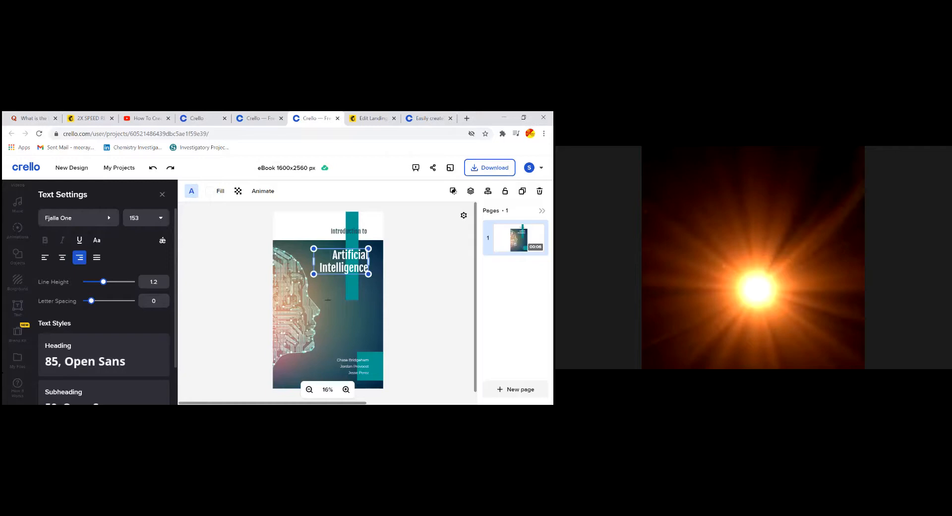
Replace the cover title 'Artificial Intelligence' with 'Digital Marketing'
double_click(336, 259)
click(340, 258)
double_click(343, 256)
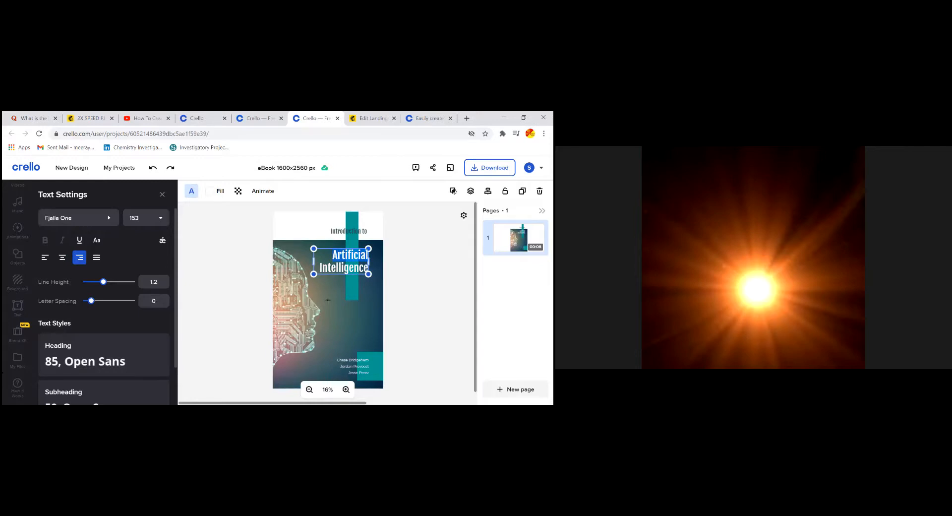
key(BackSpace)
drag(368, 267, 321, 267)
key(BackSpace)
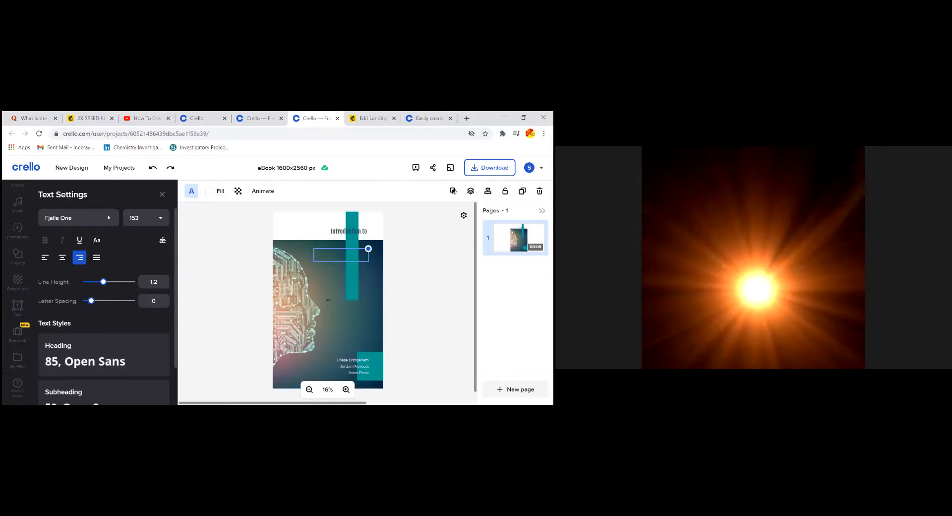
text(Digital)
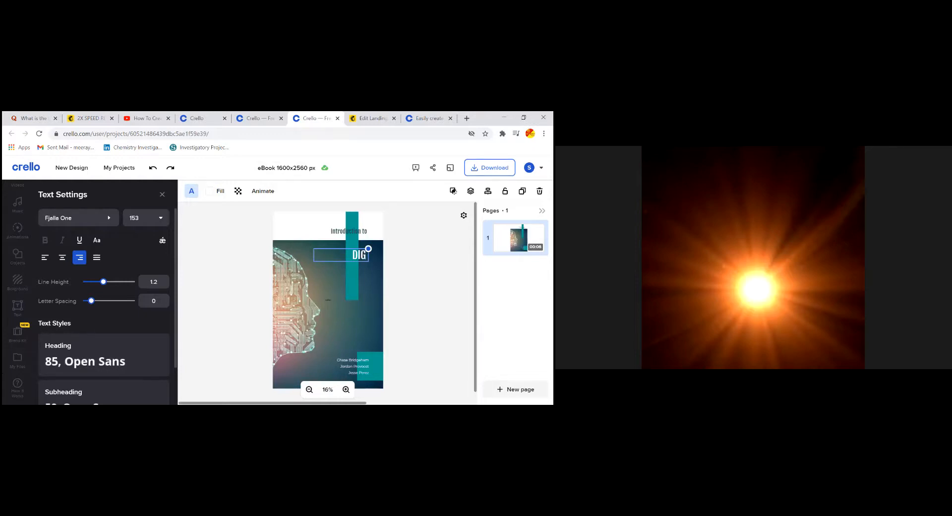
text( Markt)
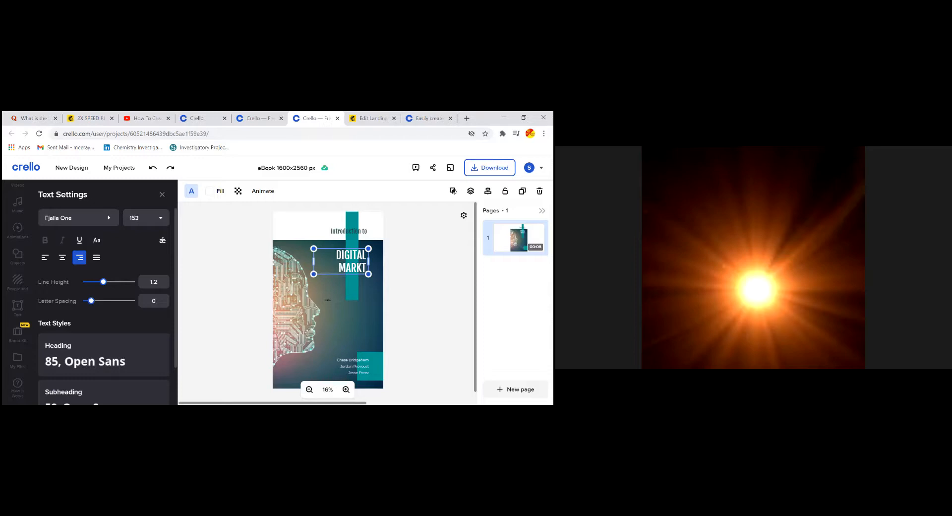
key(BackSpace)
text(eting)
click(337, 317)
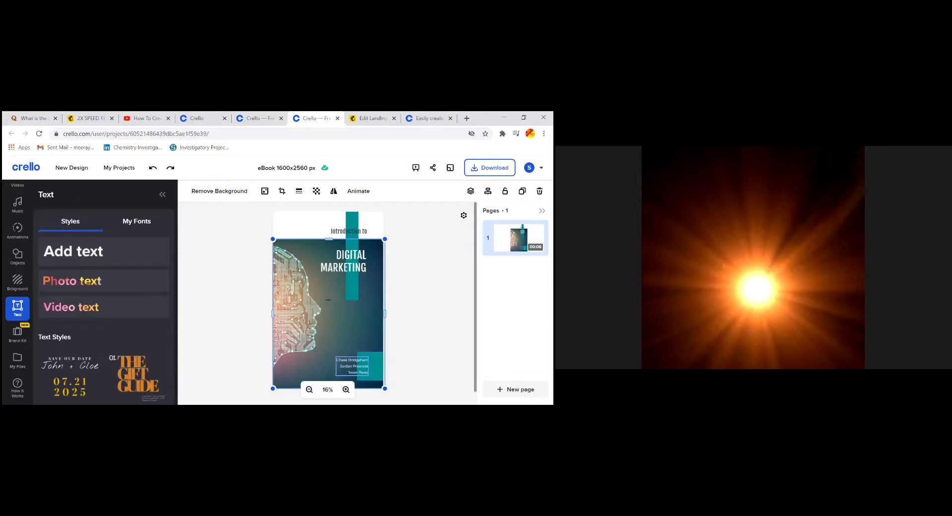
Replace the three author names with one line naming both authors, line height 2.7
double_click(346, 366)
click(347, 366)
key(ctrl+a)
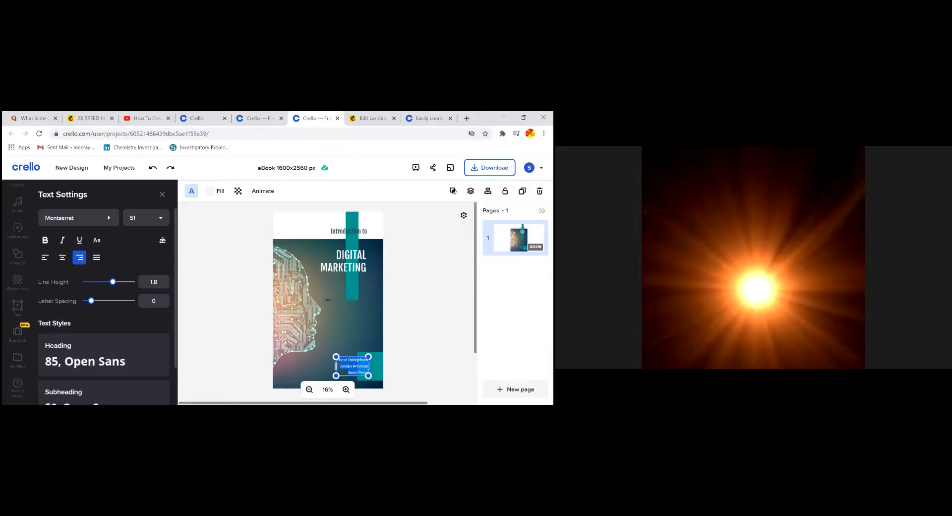
key(BackSpace)
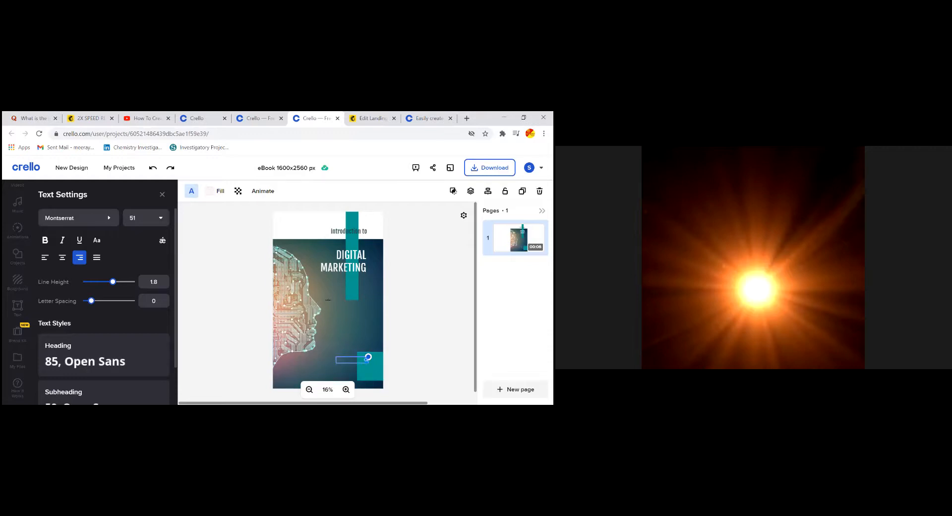
text(LOGO)
key(BackSpace)
key(BackSpace)
key(BackSpace)
key(BackSpace)
text(KMAN & SATYA)
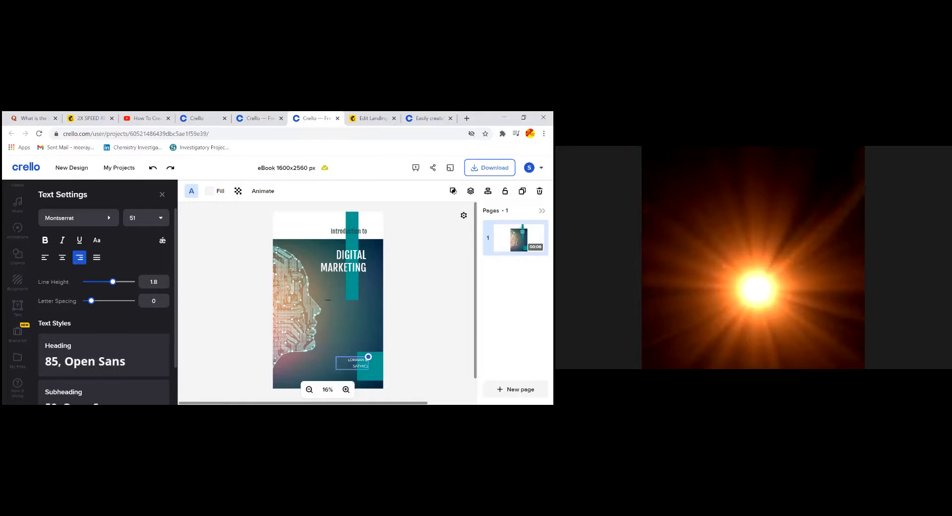
key(BackSpace)
key(BackSpace)
key(BackSpace)
key(BackSpace)
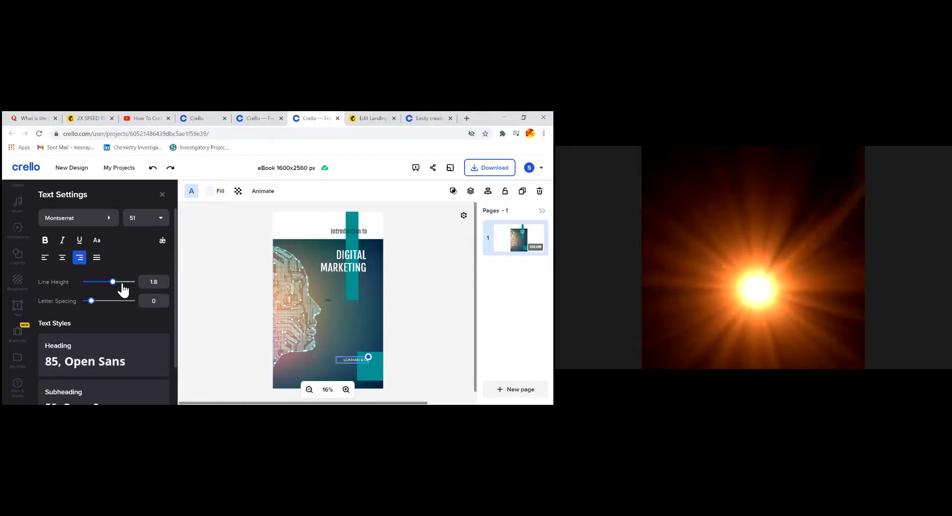
drag(119, 282, 134, 285)
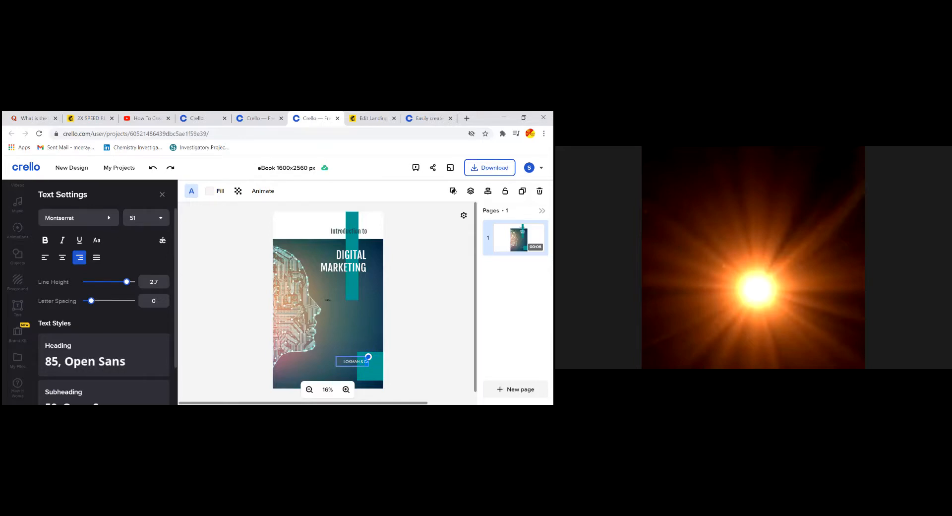
Complete the second author's name, then centre the author line and make it bold
key(BackSpace)
text(SATYA)
click(64, 259)
click(48, 242)
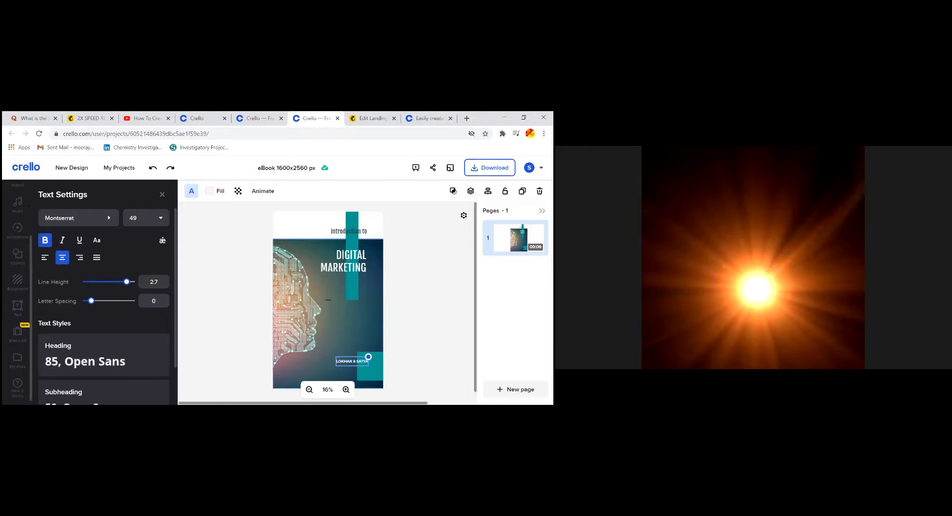
scroll(327, 295, down, 1)
scroll(22, 248, up, 2)
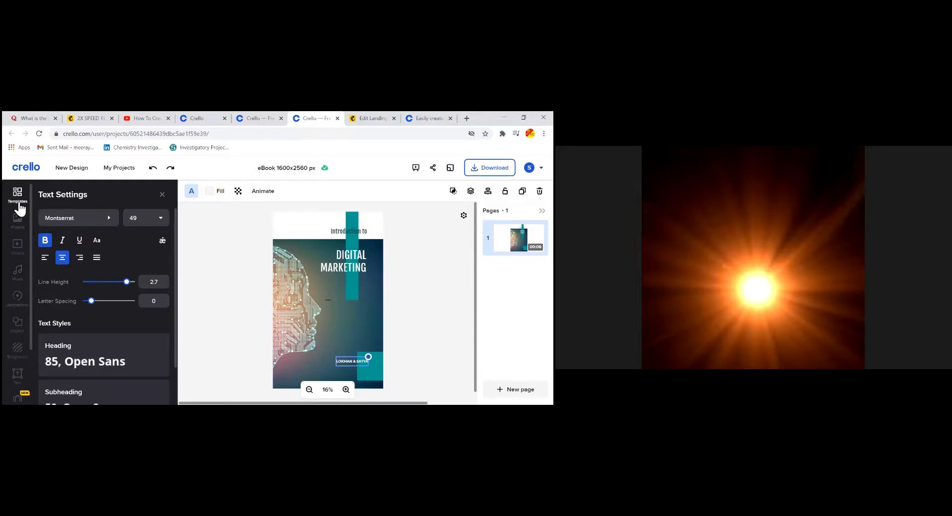
Apply an eBook template to the cover page, then return to the template search results
click(18, 199)
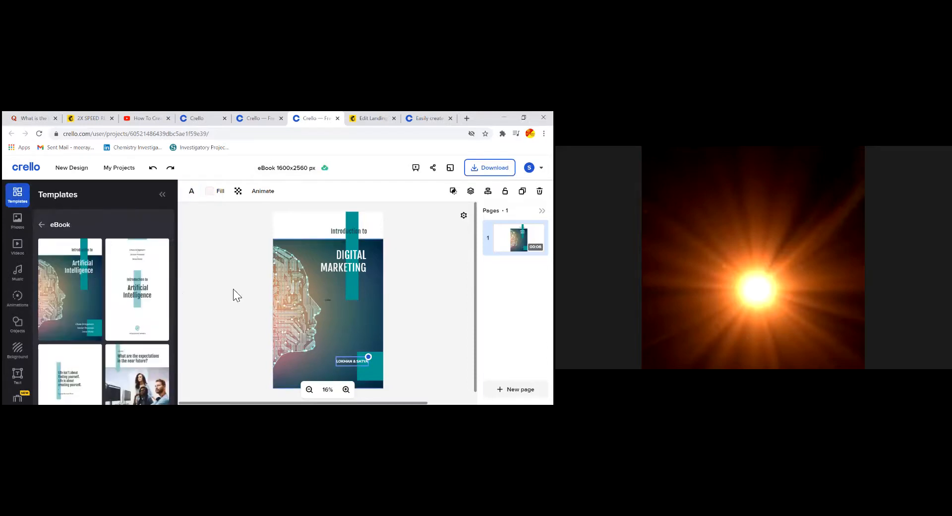
click(147, 300)
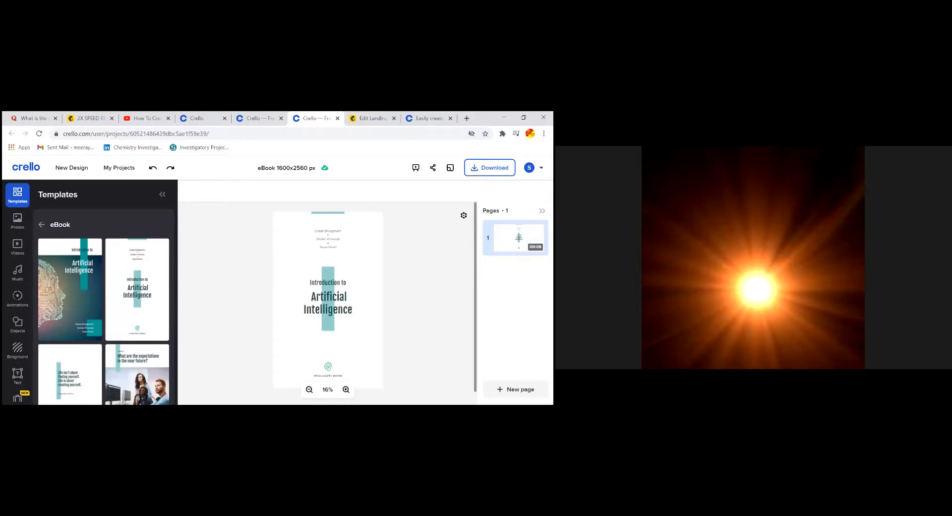
click(42, 224)
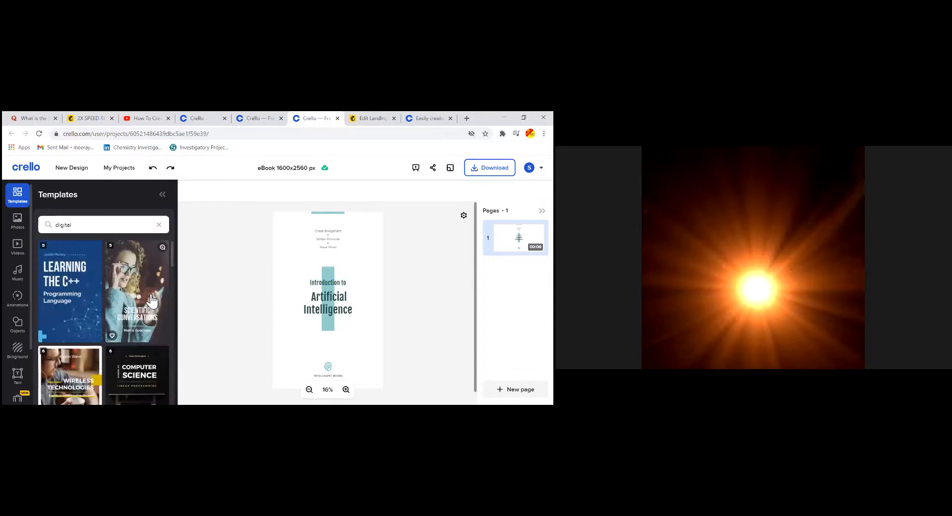
scroll(149, 298, down, 3)
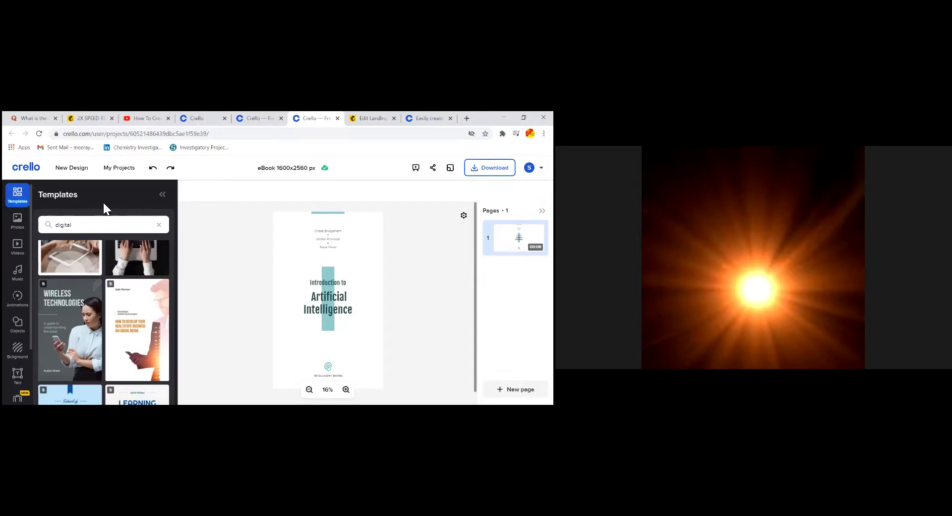
Undo three times to restore the Digital Marketing cover and its original line spacing
click(152, 169)
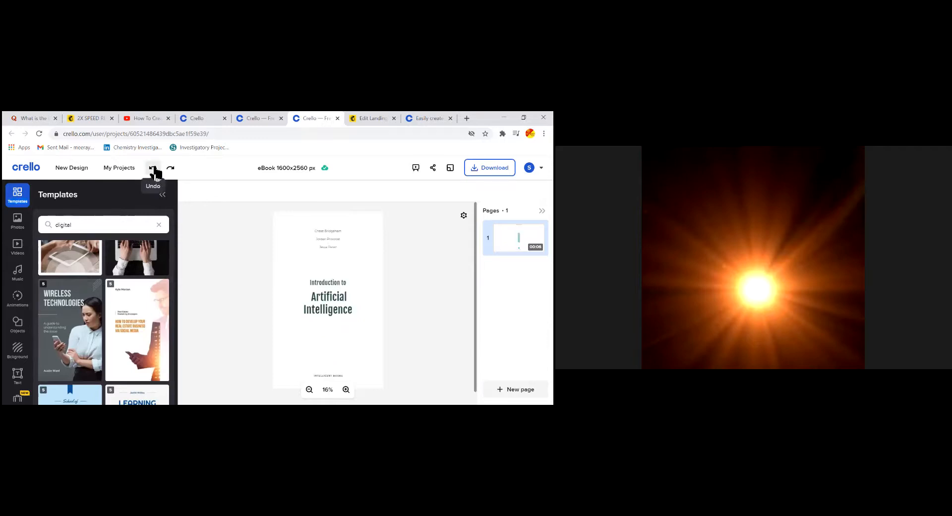
click(154, 168)
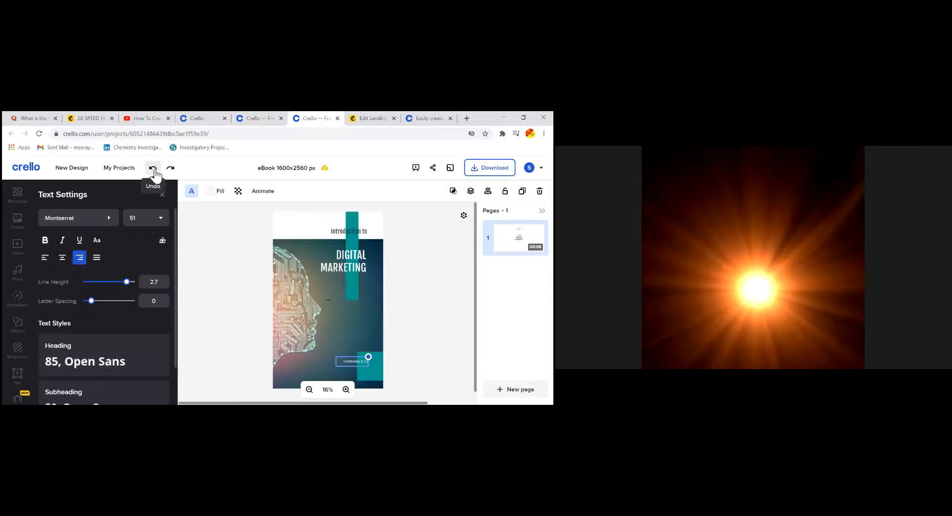
click(153, 169)
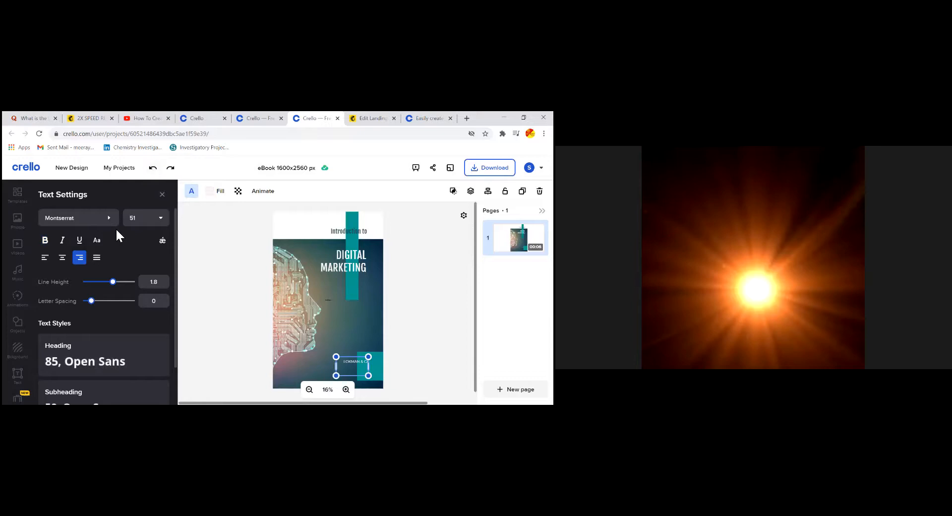
Create a new 1600×2560 px eBook design and apply the DELIGHT cake-photo cover template
click(82, 169)
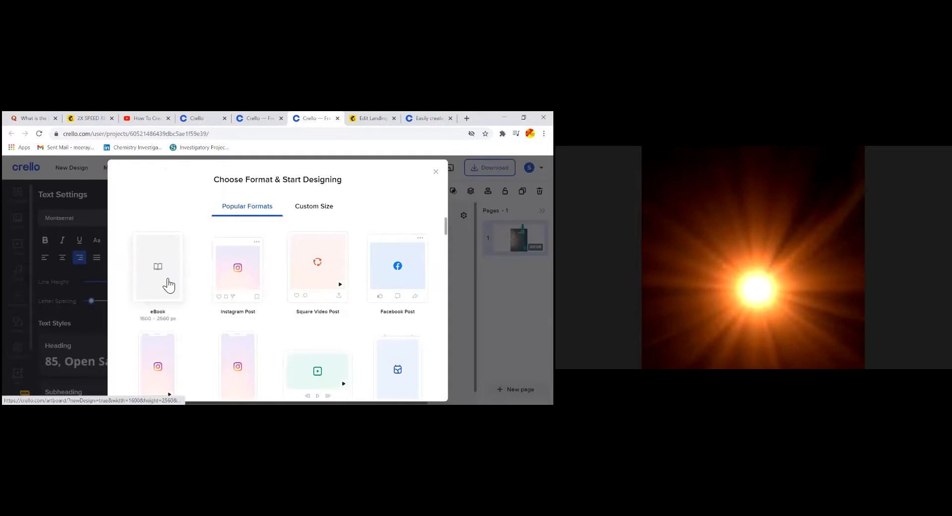
click(166, 279)
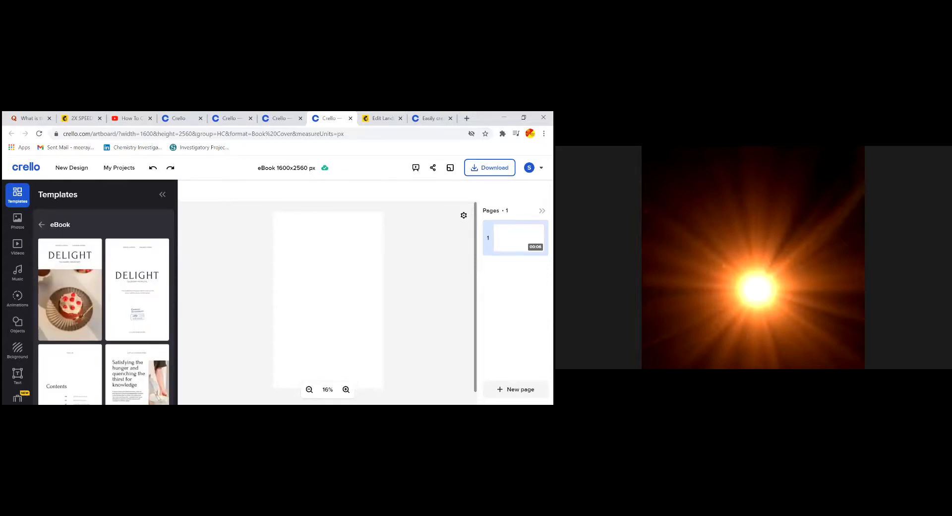
drag(91, 268, 192, 263)
click(82, 273)
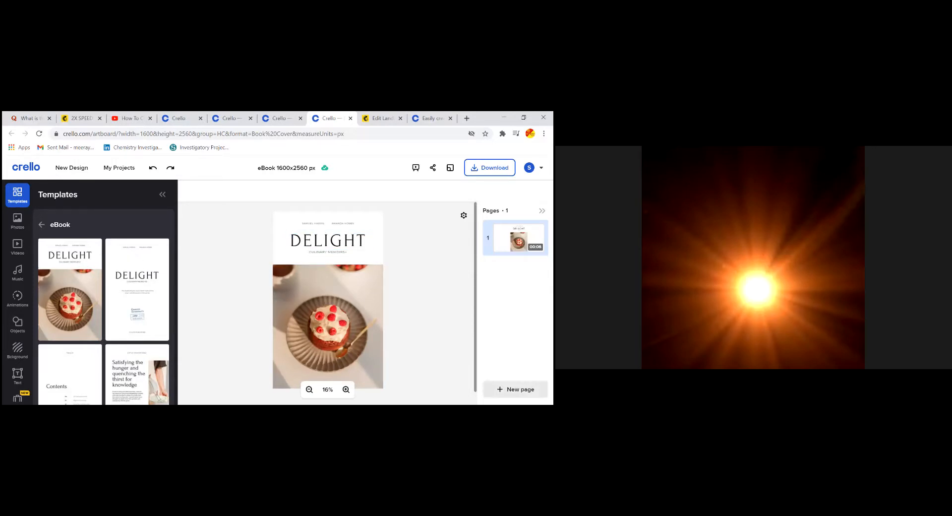
Add three more pages and apply the DELIGHT cover template to page 4
click(516, 389)
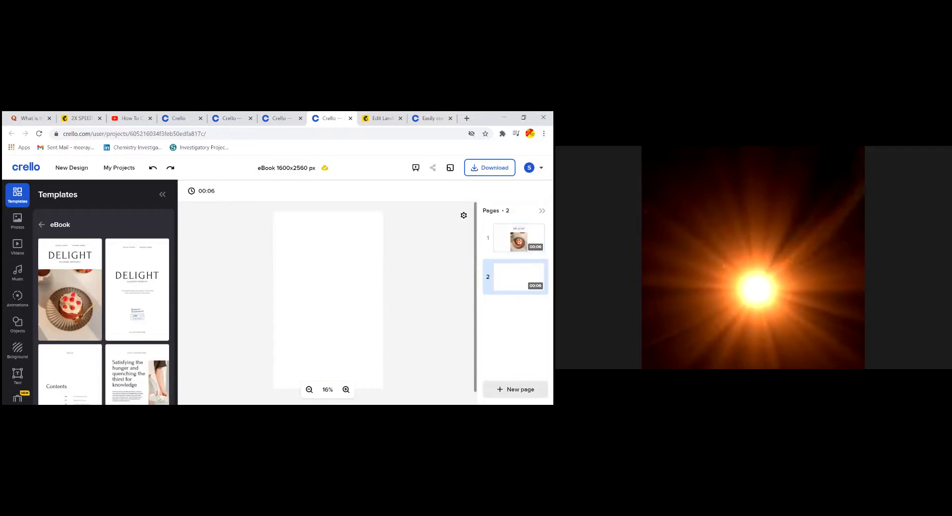
click(516, 389)
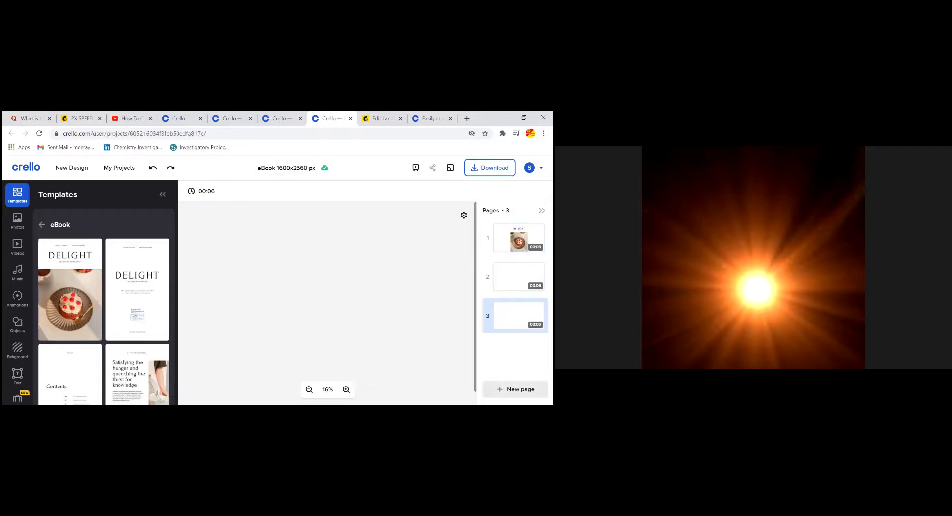
click(515, 389)
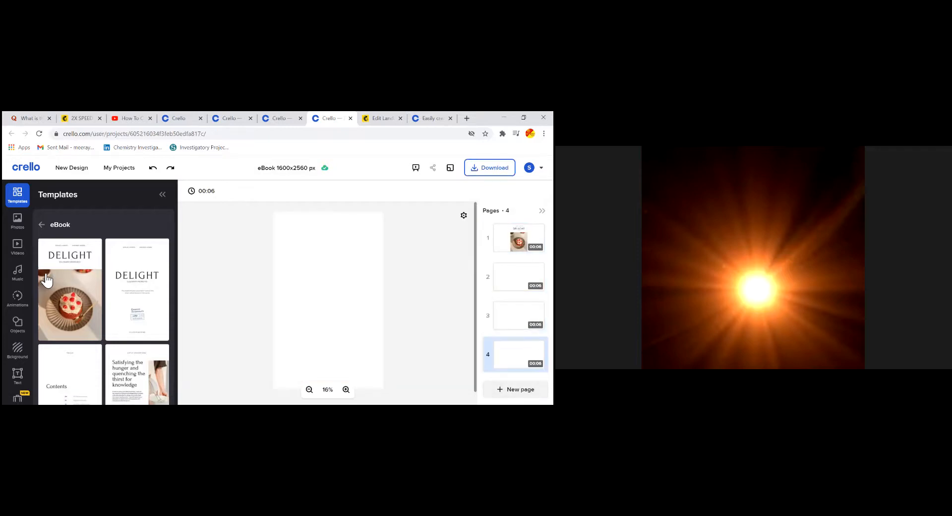
click(70, 290)
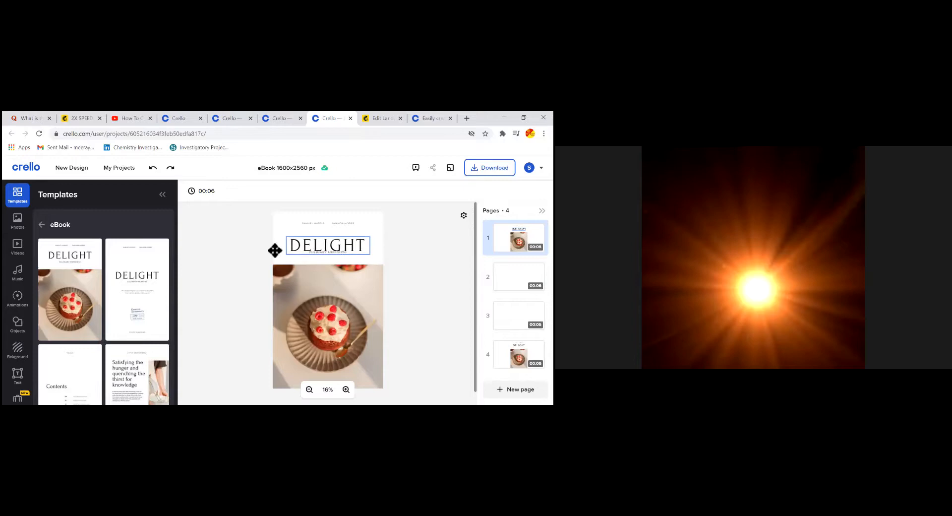
With the Text options shown, reposition the DELIGHT title near the page centre
scroll(30, 350, down, 1)
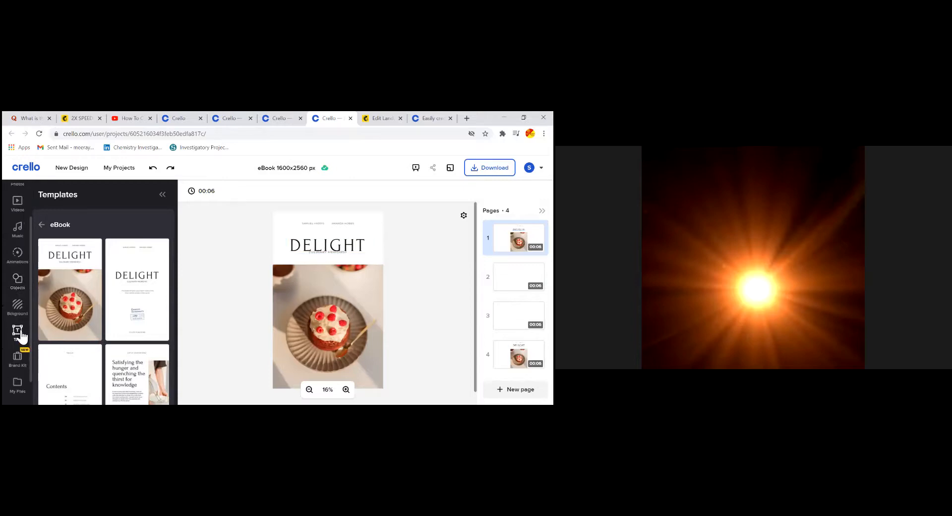
click(19, 330)
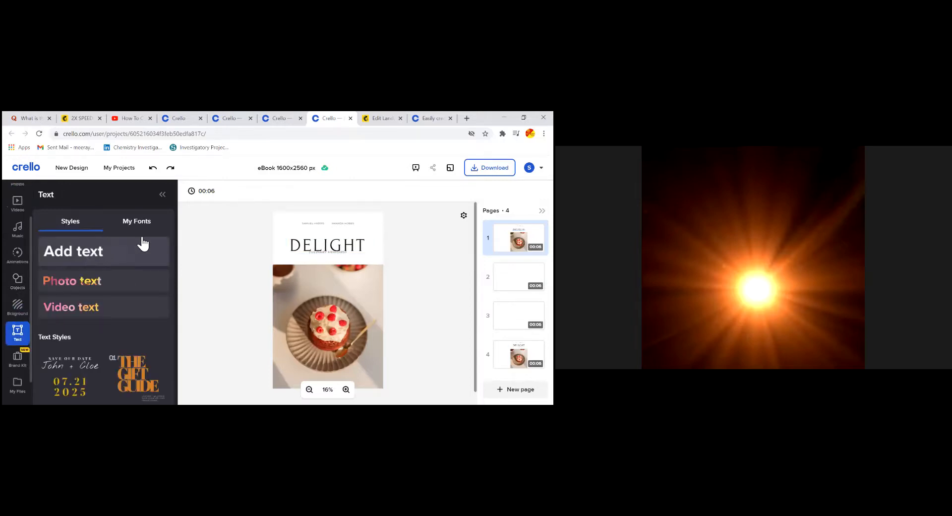
mouse_move(327, 245)
mouse_down()
mouse_move(295, 245)
mouse_move(327, 244)
mouse_up()
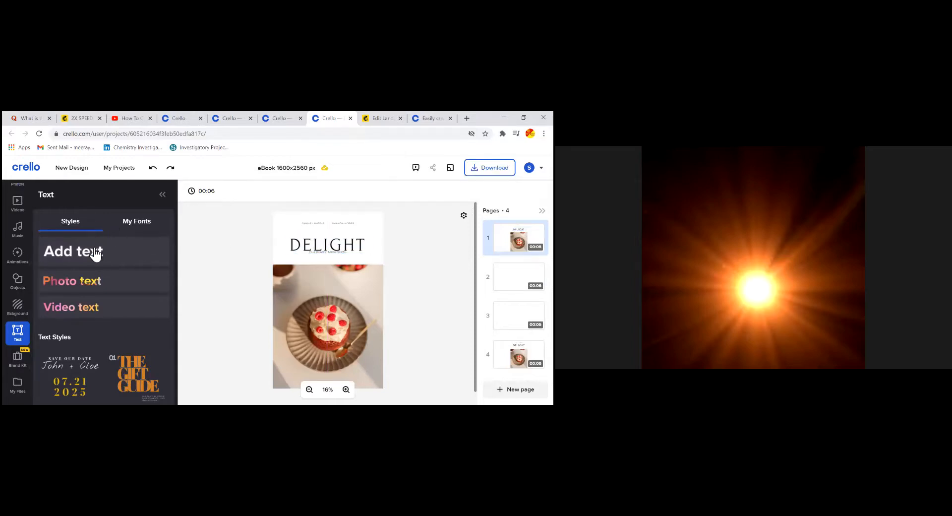
click(139, 224)
click(72, 221)
drag(328, 244, 328, 244)
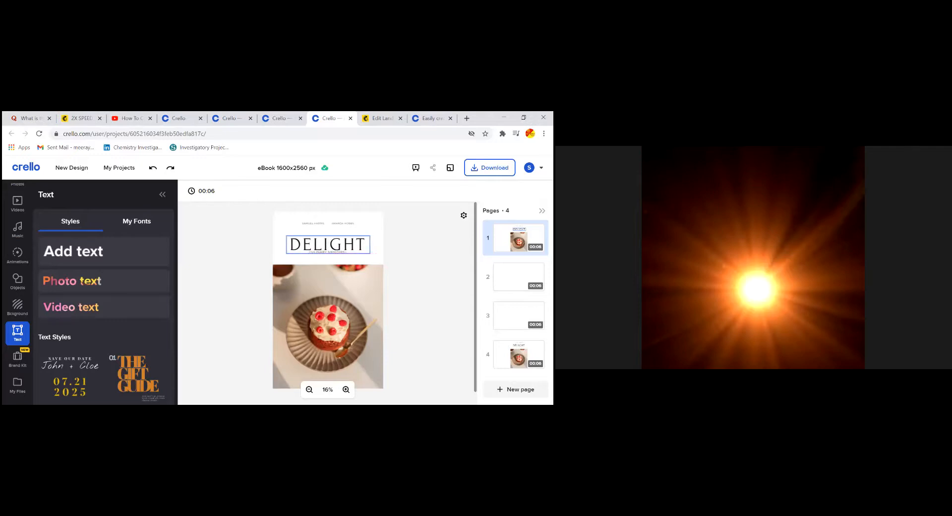
scroll(22, 318, up, 1)
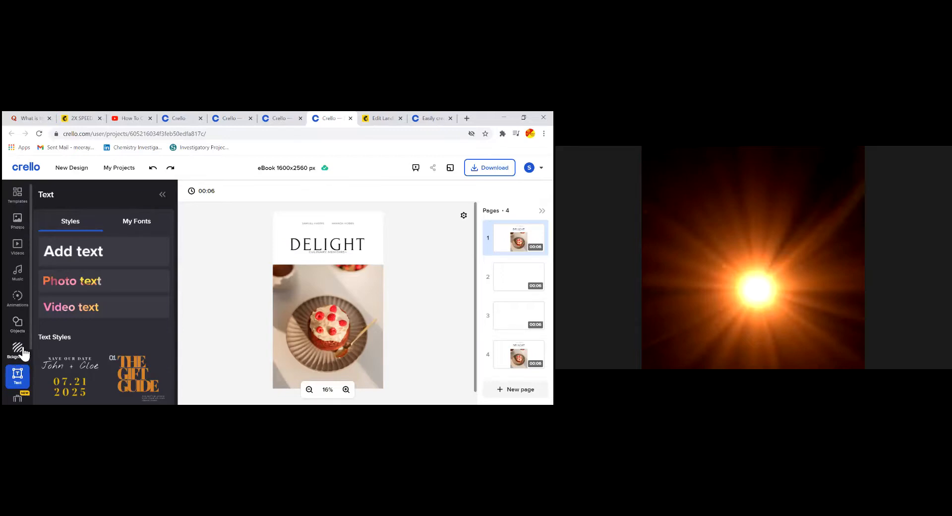
Select the DELIGHT title on page 1 and nudge it slightly down
scroll(27, 339, down, 2)
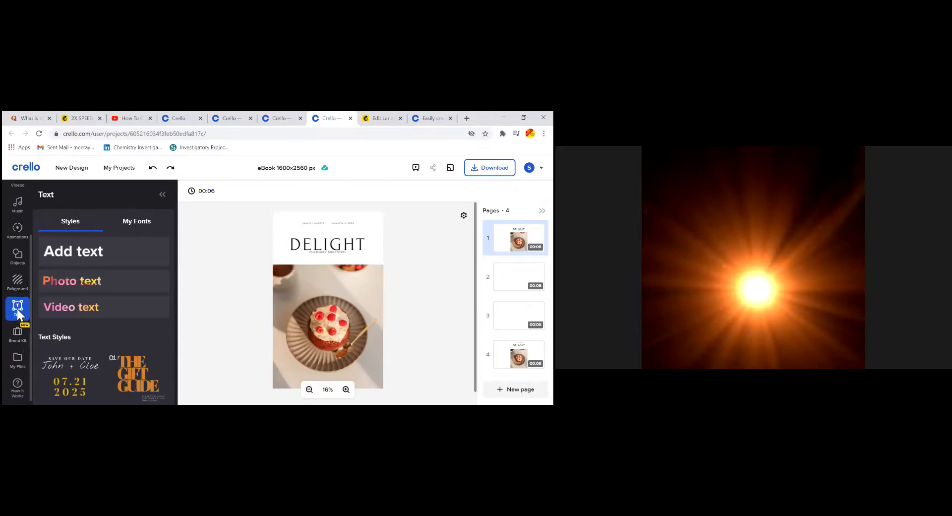
drag(51, 195, 46, 195)
click(200, 253)
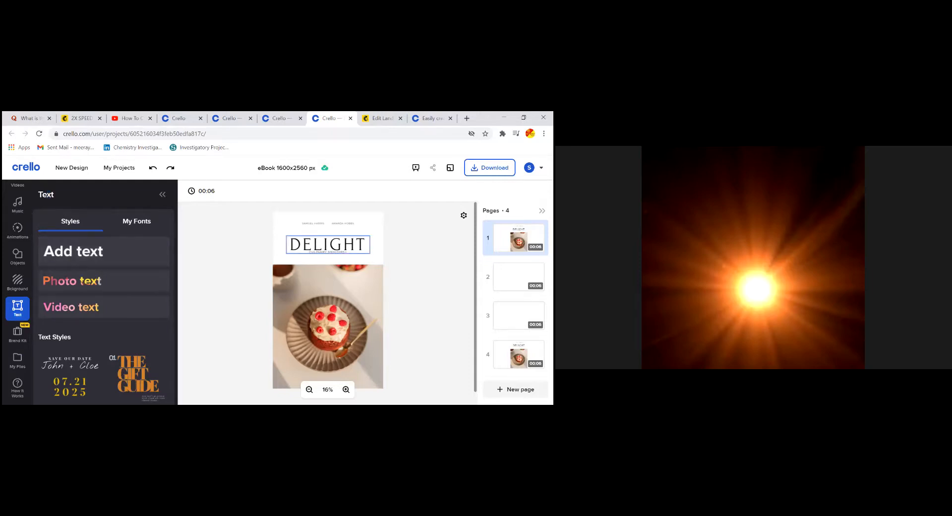
click(327, 244)
drag(328, 244, 328, 246)
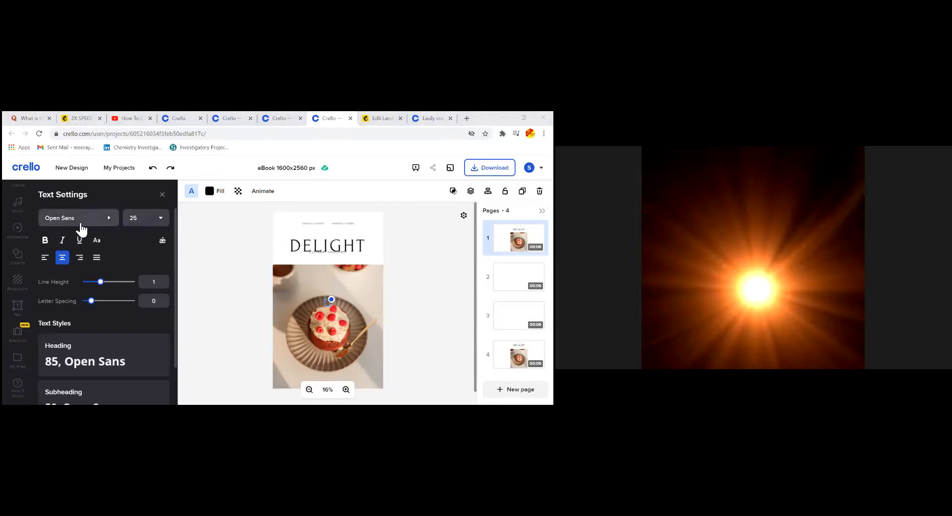
Apply the Heading style and retype the text, then discard the empty text box over the cake
scroll(124, 328, down, 2)
click(113, 303)
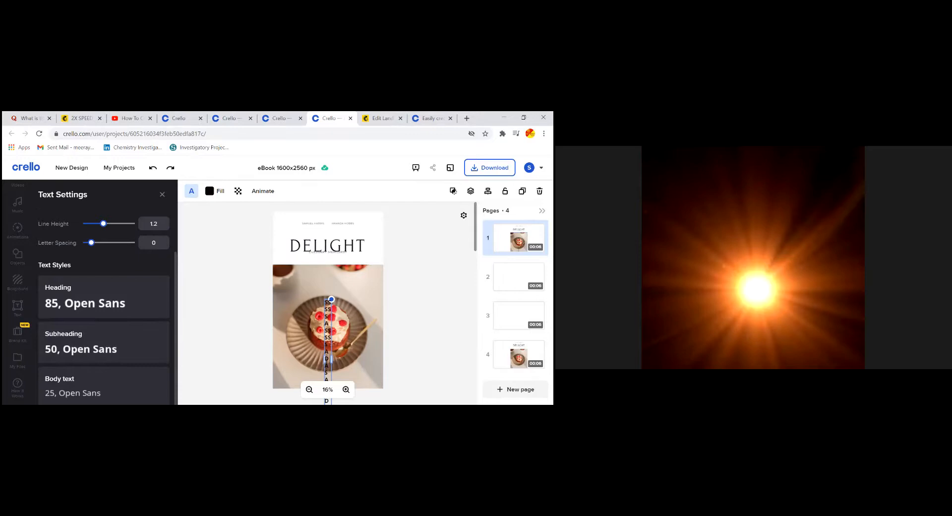
scroll(328, 297, down, 1)
scroll(241, 350, down, 5)
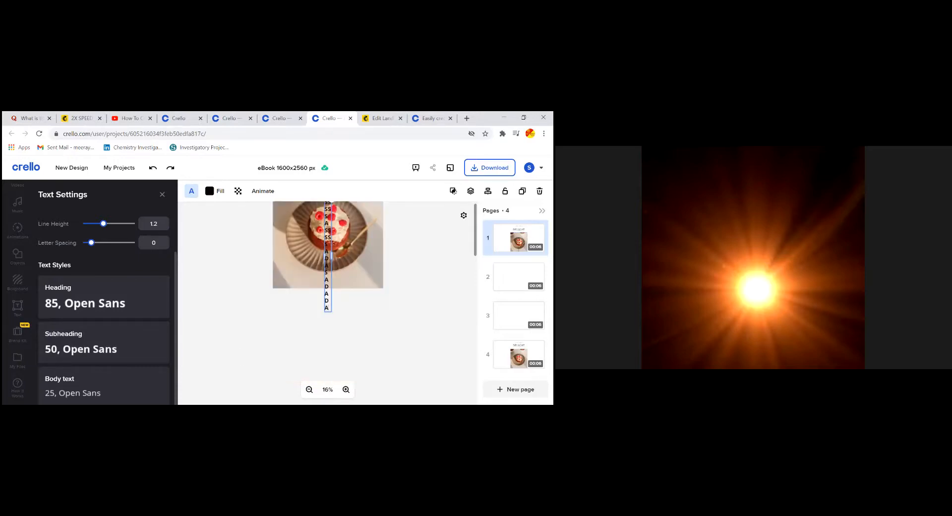
key(ctrl+a)
scroll(327, 298, up, 4)
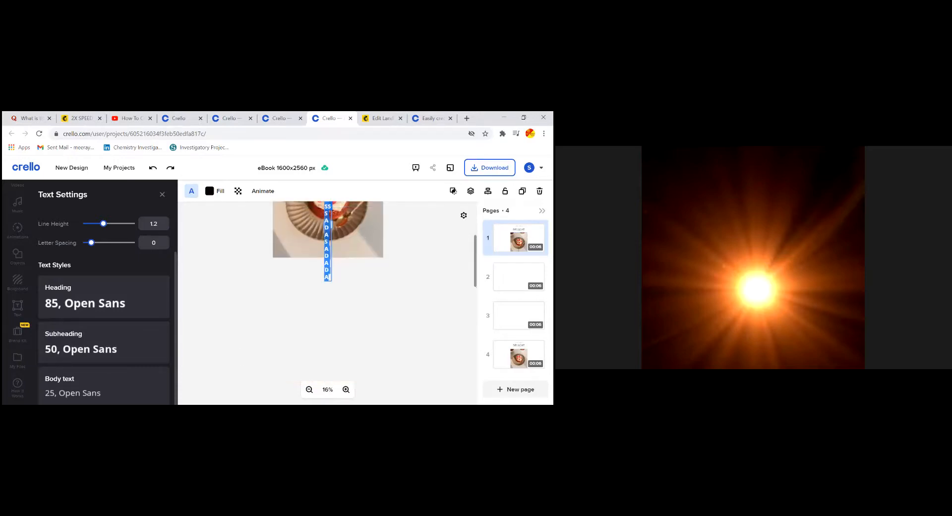
text(SA)
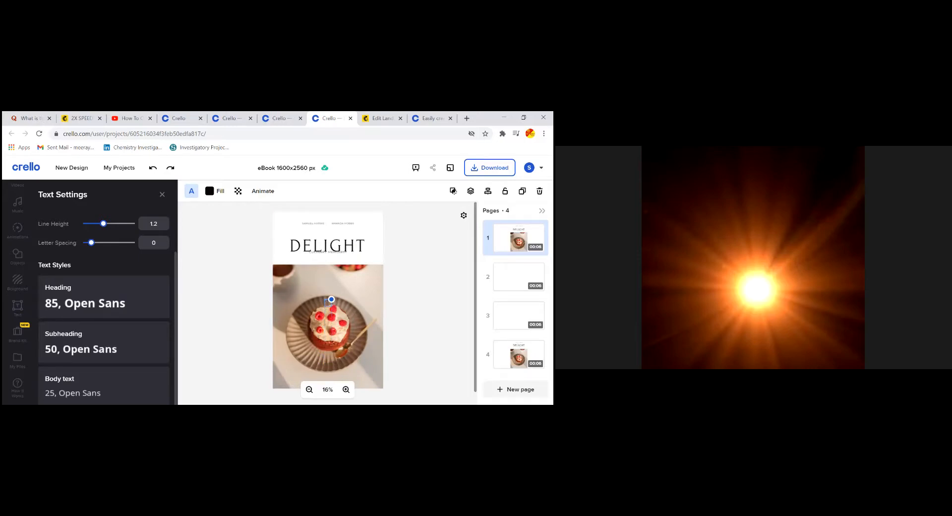
click(328, 245)
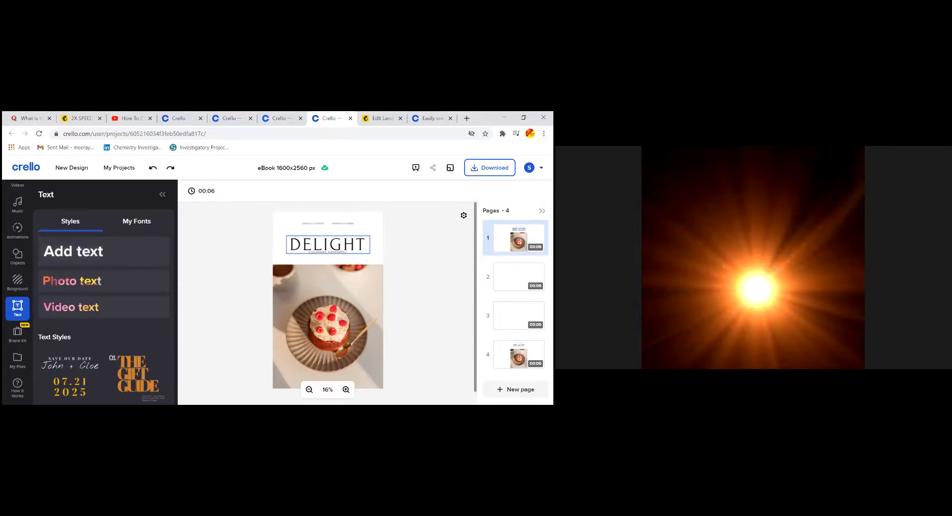
Retitle page 1 as DIGITAL MARKETING in Subheading style, line height 1.8, letter spacing 38
mouse_move(328, 244)
mouse_down()
mouse_move(304, 238)
mouse_move(342, 253)
mouse_move(328, 244)
mouse_up()
double_click(327, 244)
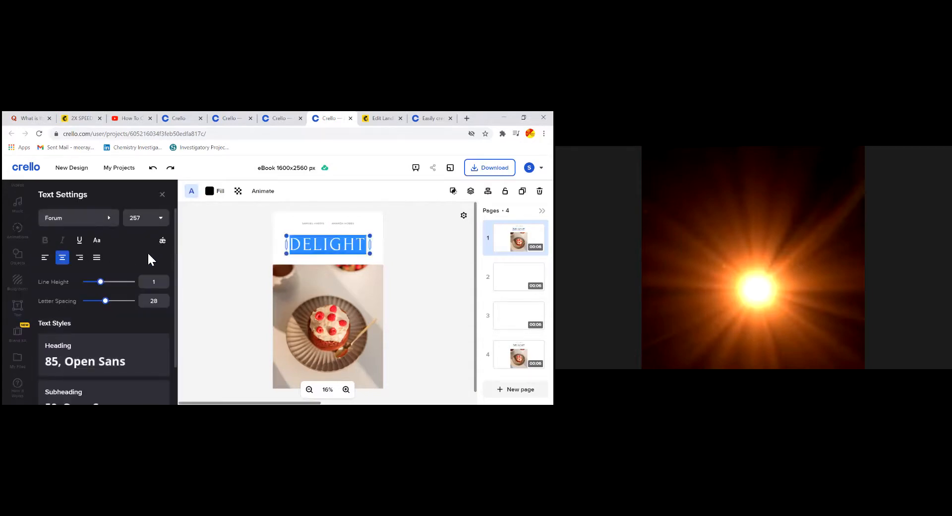
scroll(148, 254, down, 2)
click(85, 355)
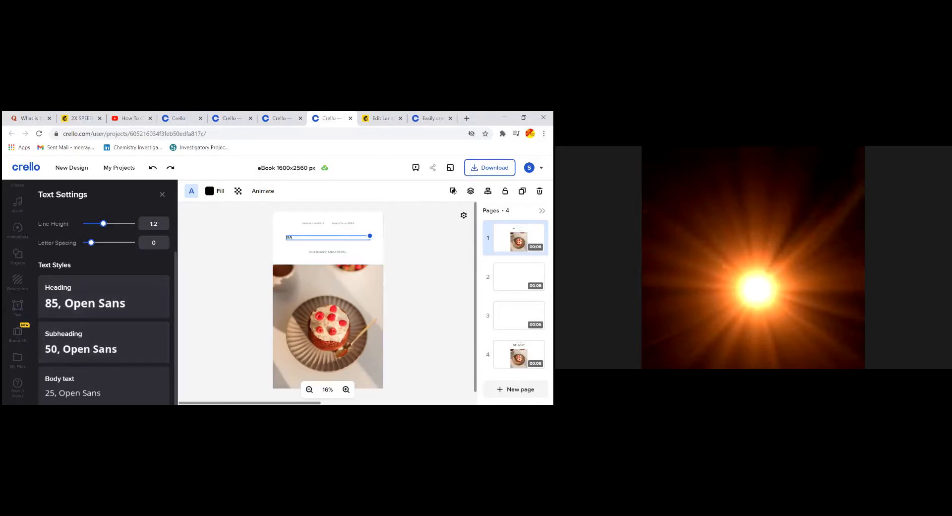
text(MARGDARSHAN)
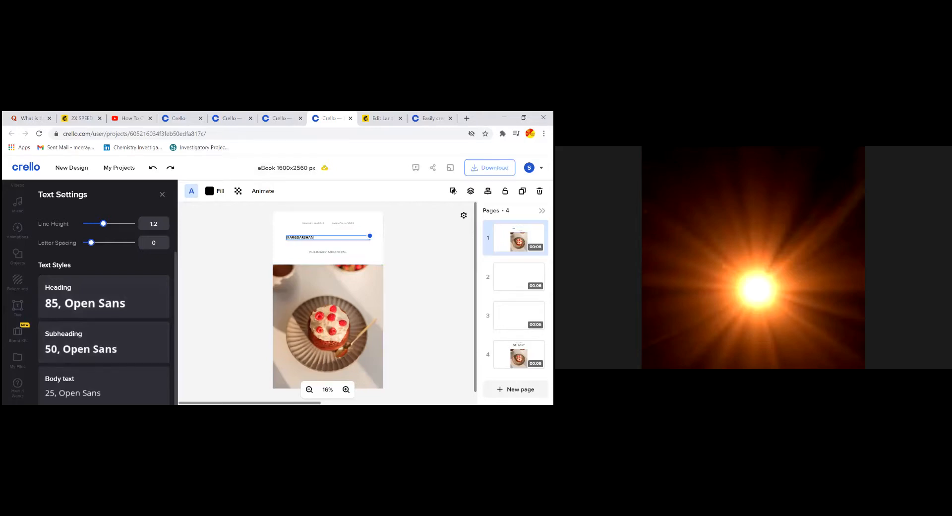
key(BackSpace)
key(BackSpace)
key(BackSpace)
key(BackSpace)
key(BackSpace)
key(BackSpace)
key(BackSpace)
key(BackSpace)
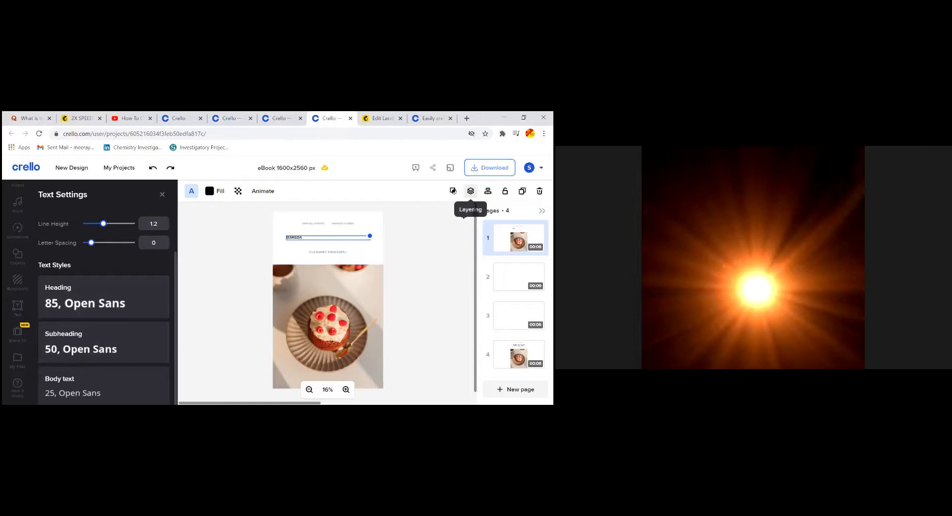
text(pr)
text(GITAL MA)
text(RKETING)
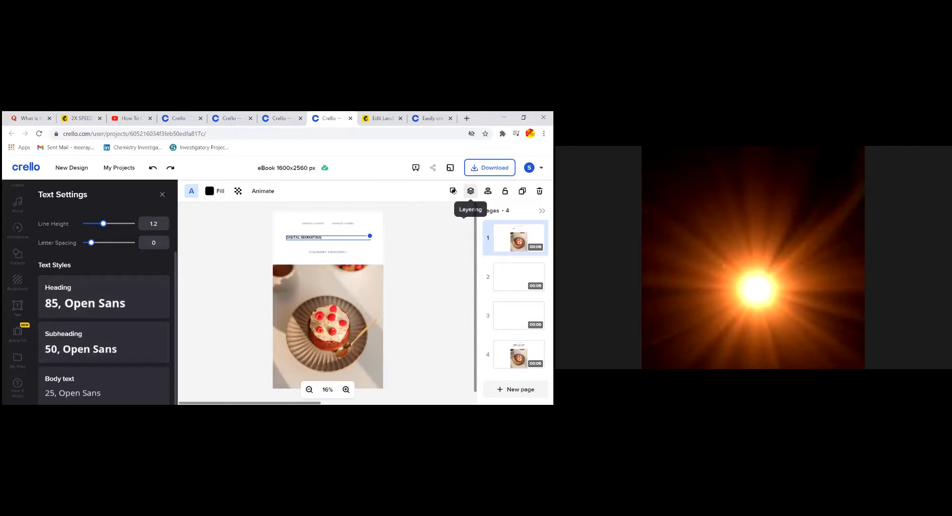
drag(104, 224, 115, 252)
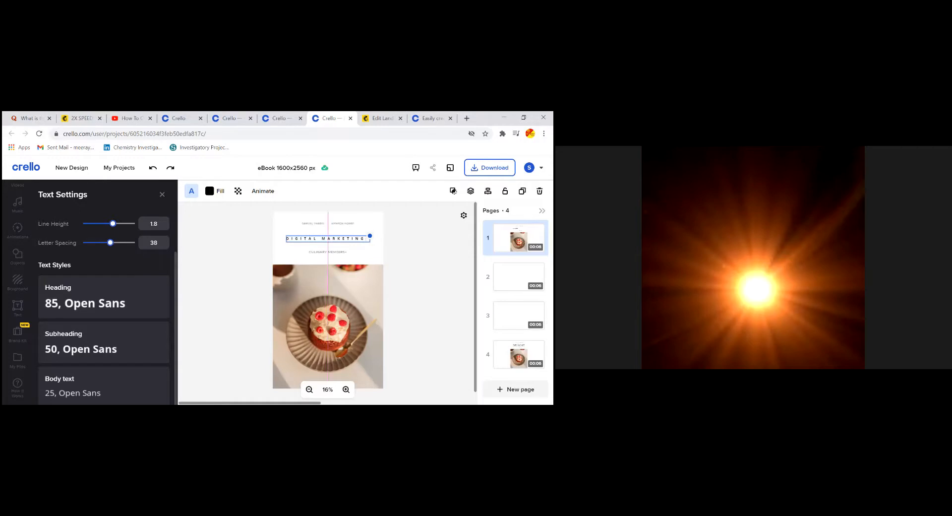
click(414, 233)
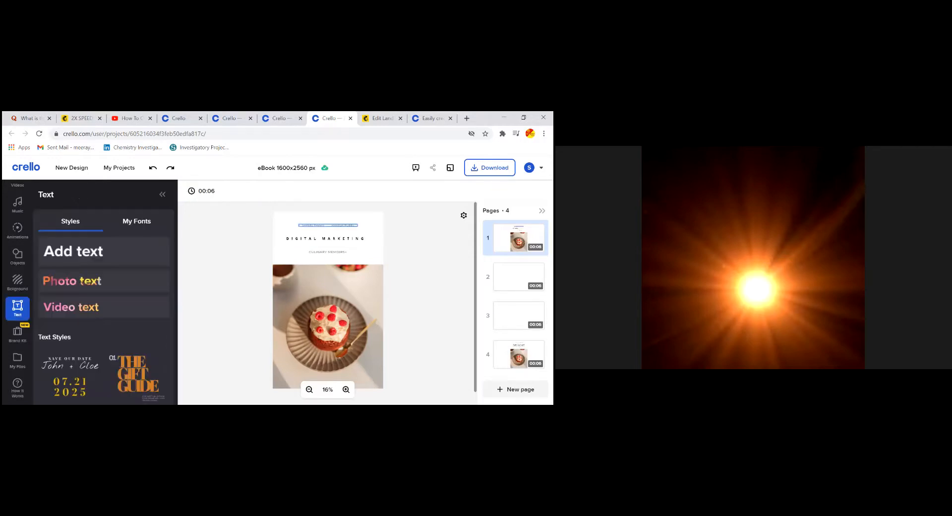
Switch to page 2 and apply the text-only DELIGHT eBook template
click(82, 255)
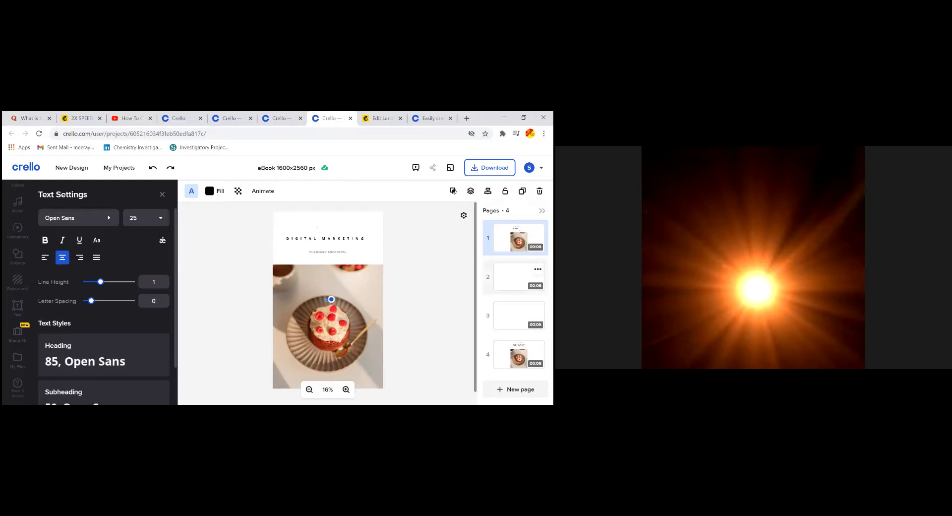
click(519, 276)
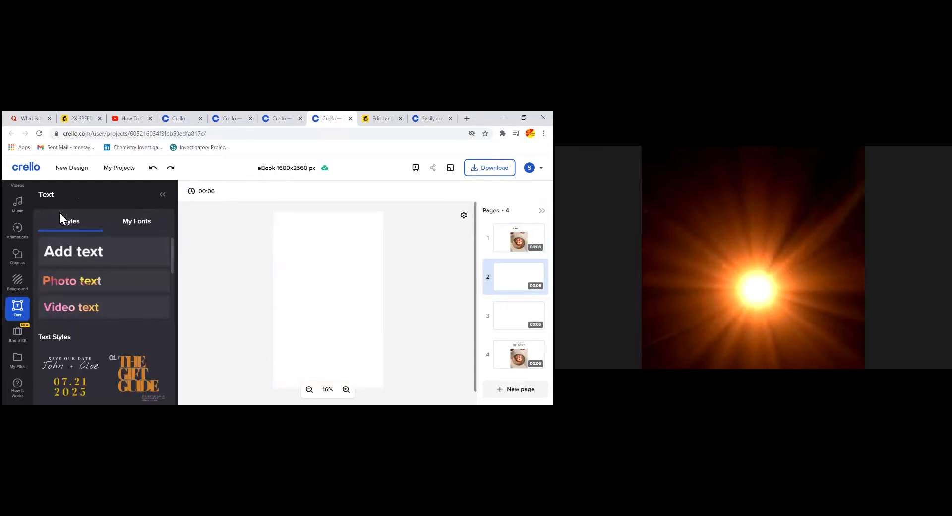
scroll(22, 248, up, 2)
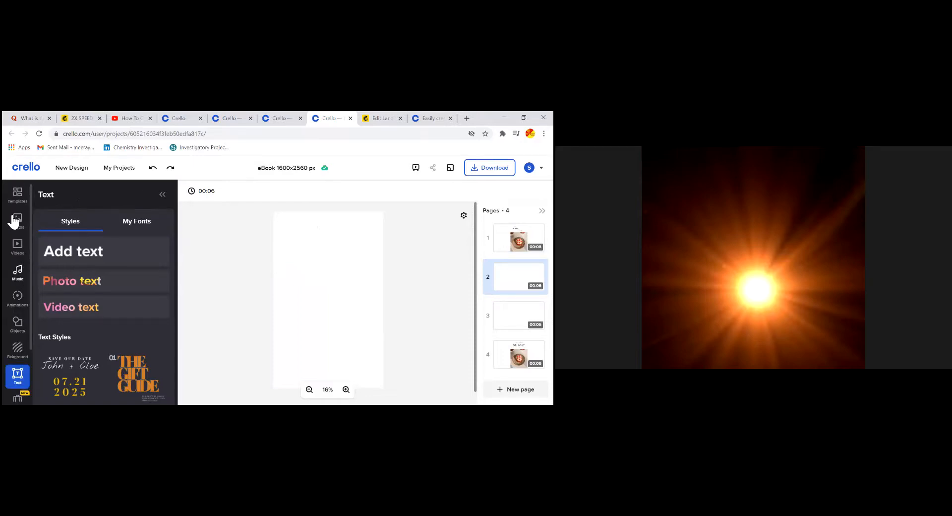
click(18, 196)
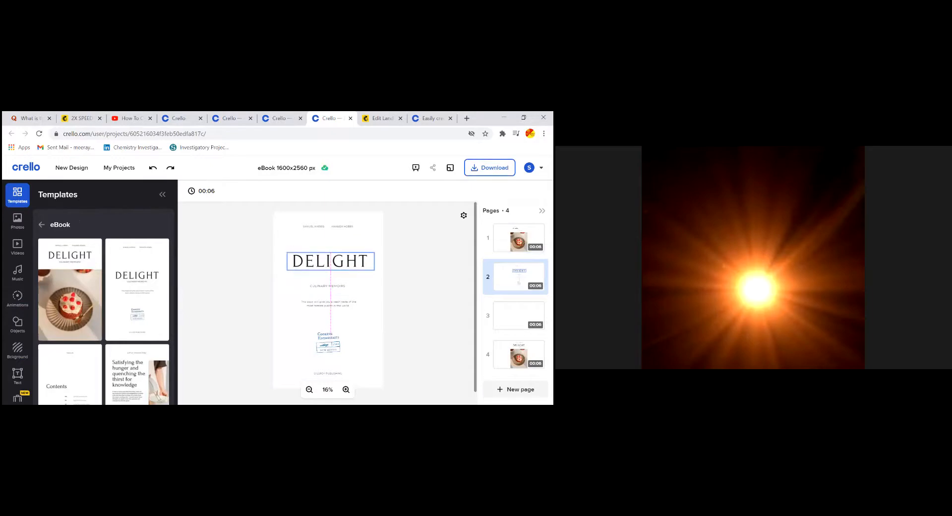
Drag the stamp graphic and Cooking Enthusiasts text off the page, then add a new text box
drag(328, 347, 216, 330)
drag(328, 335, 210, 317)
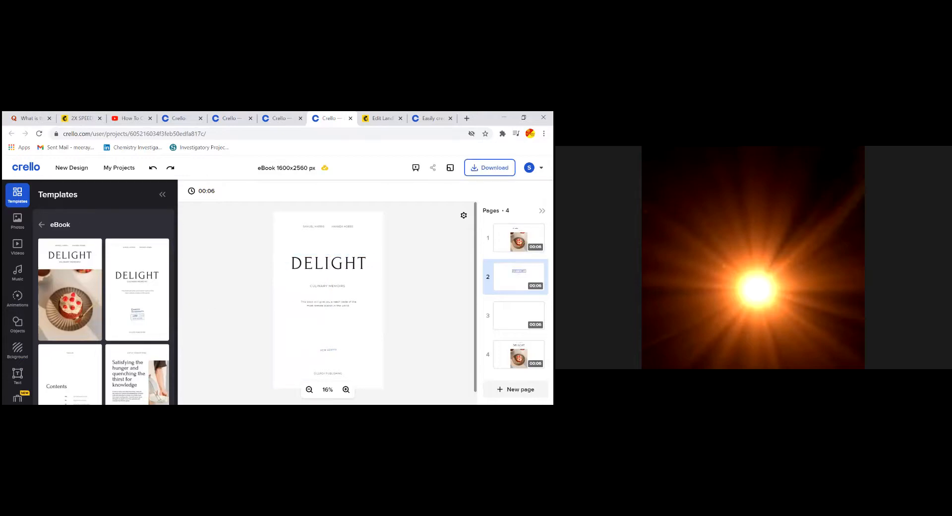
click(17, 375)
click(100, 258)
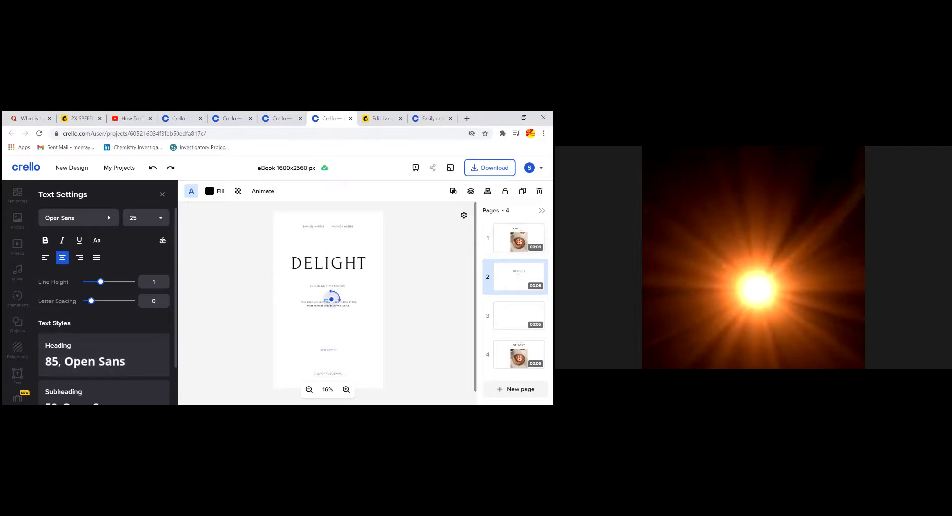
Widen the new text box and type DIGITAL on one line, MARKETING BASICS on the next
drag(331, 299, 434, 273)
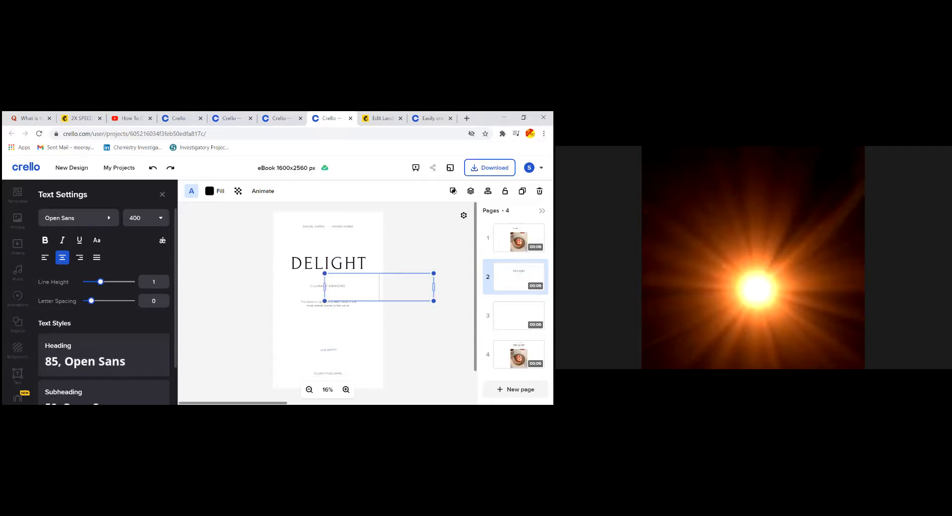
text(DIG)
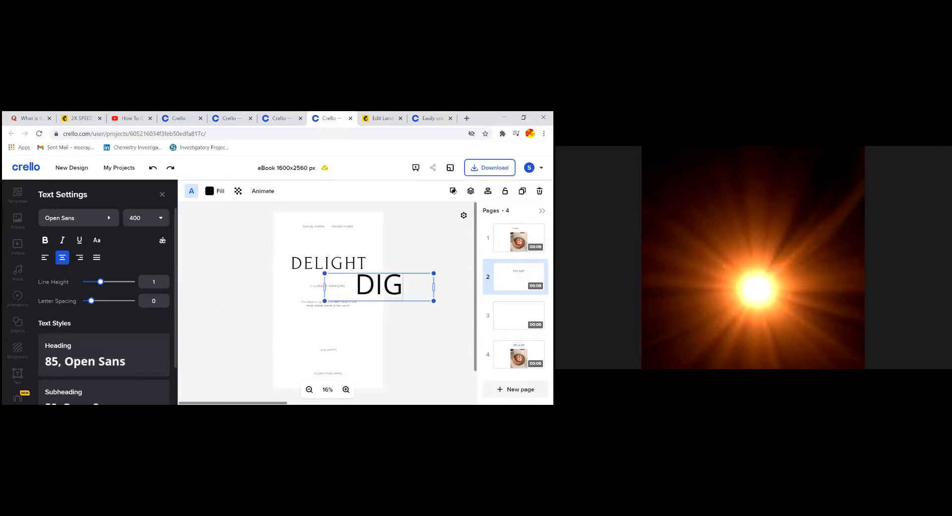
text(ITAL)
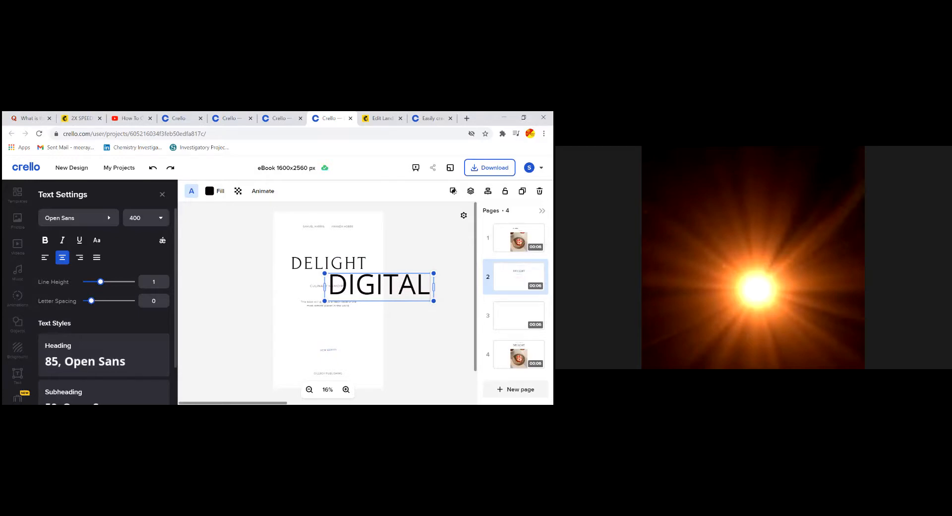
drag(325, 300, 353, 301)
click(431, 290)
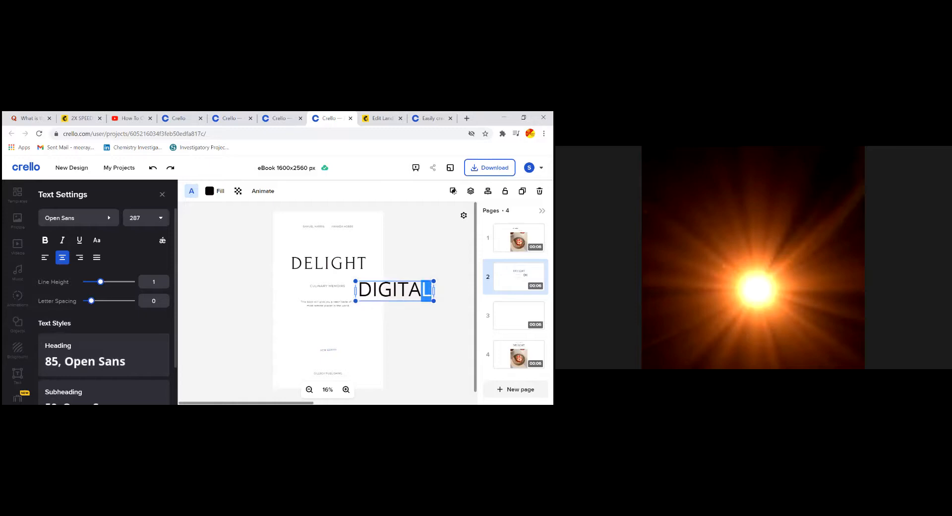
key(shift+Left)
text(L)
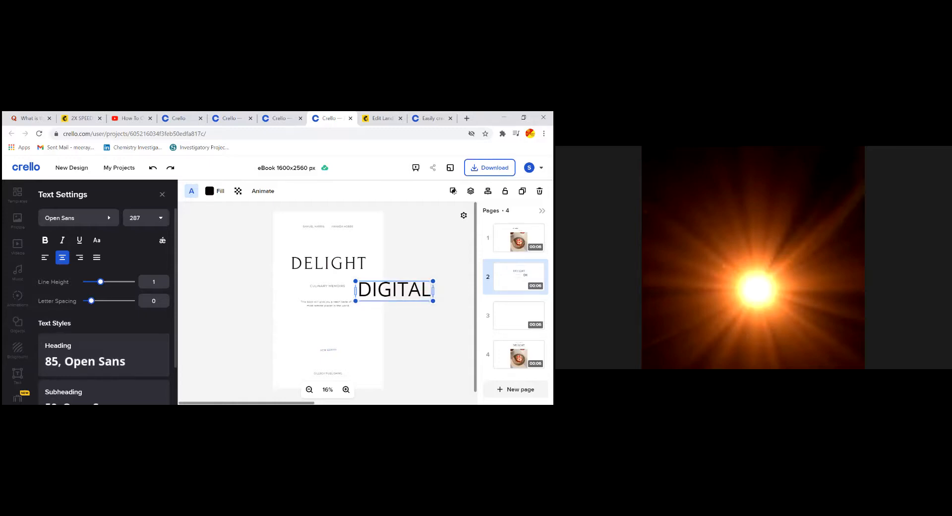
key(Return)
text(MA)
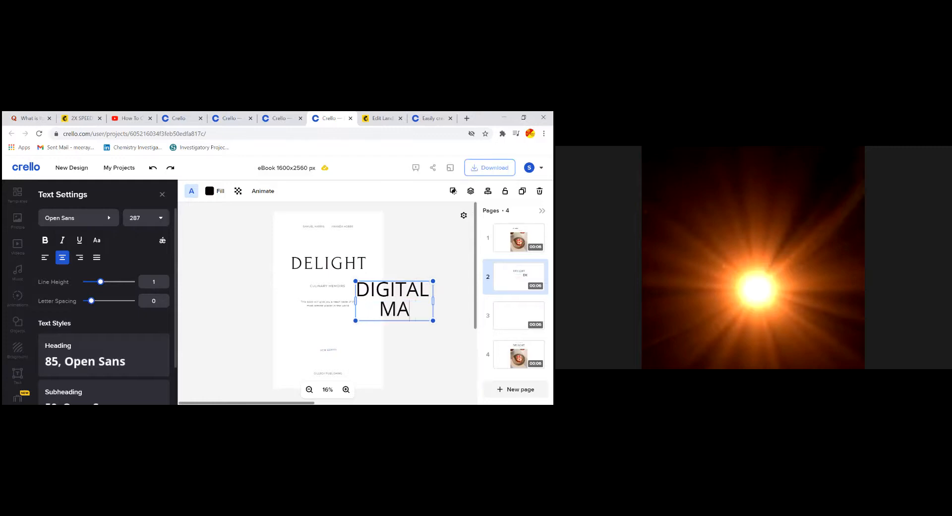
text(RK)
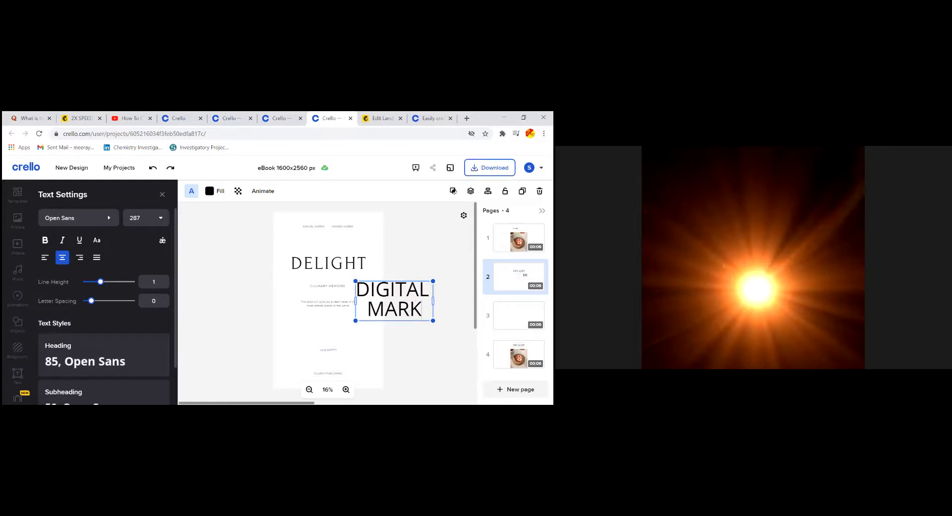
text(ETING BASICS)
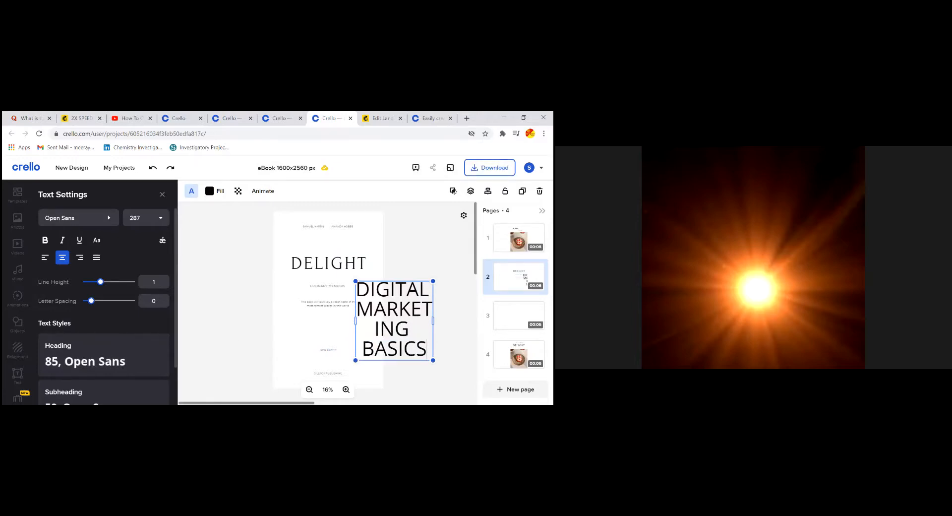
Undo the last title text change, then redo it to restore DIGITAL MARKETING BASICS
drag(376, 289, 398, 309)
key(ctrl+z)
key(ctrl+z)
key(ctrl+z)
key(ctrl+z)
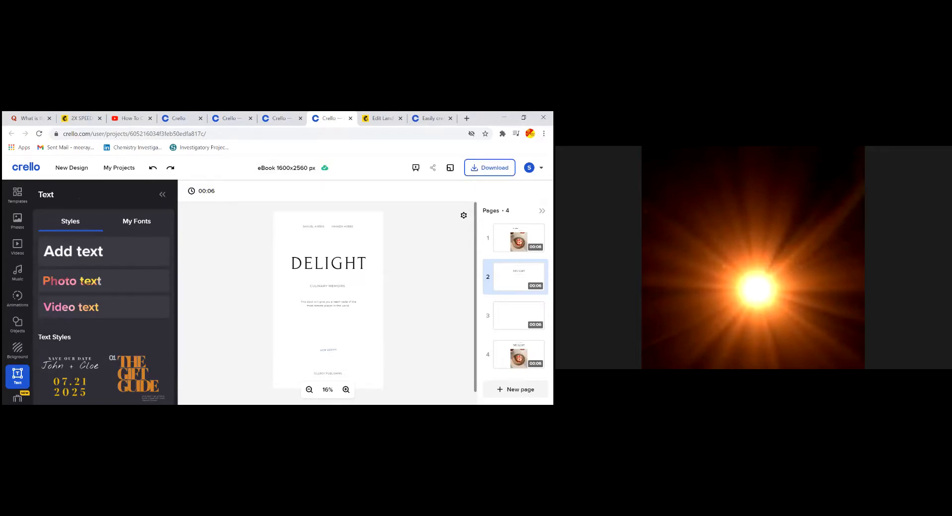
key(ctrl+shift+z)
key(ctrl+shift+z)
key(ctrl+shift+z)
key(ctrl+shift+z)
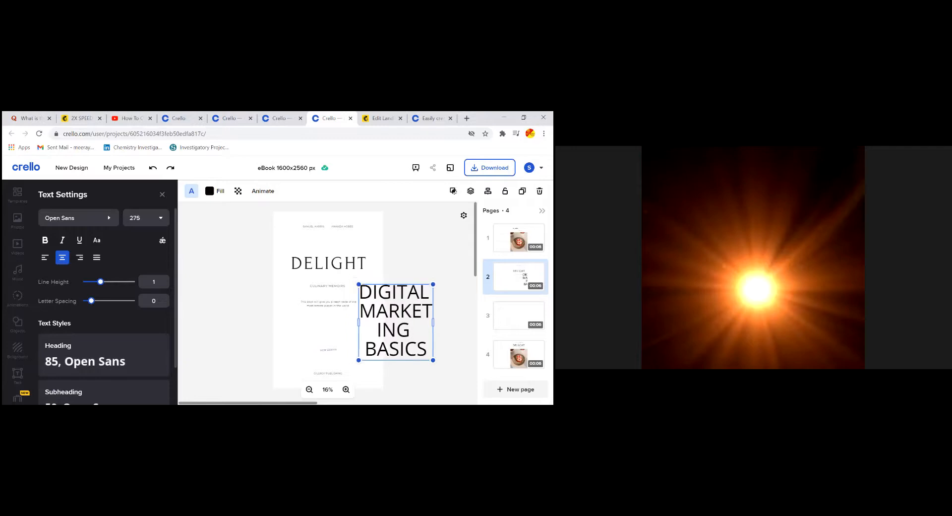
Resize the DIGITAL MARKETING BASICS box, set letter spacing -10, and move it lower
drag(359, 322, 264, 326)
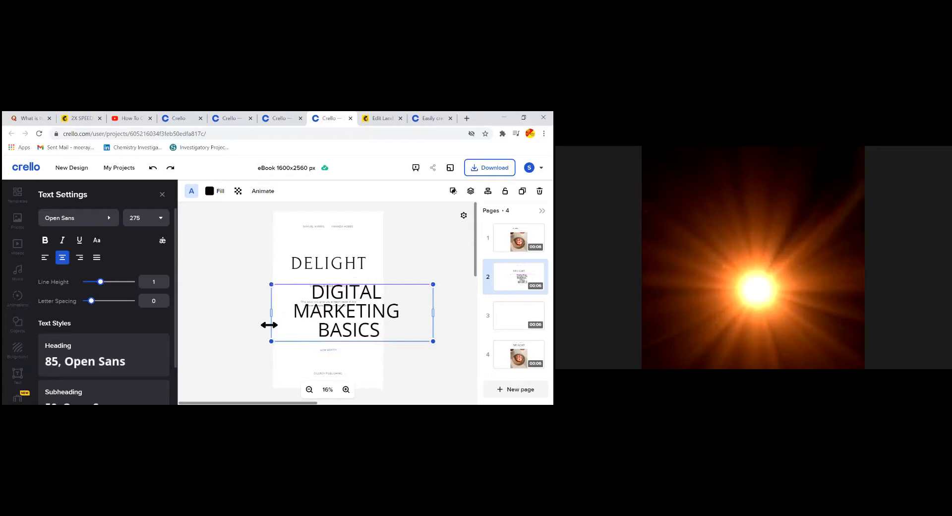
drag(433, 312, 377, 312)
drag(92, 301, 98, 282)
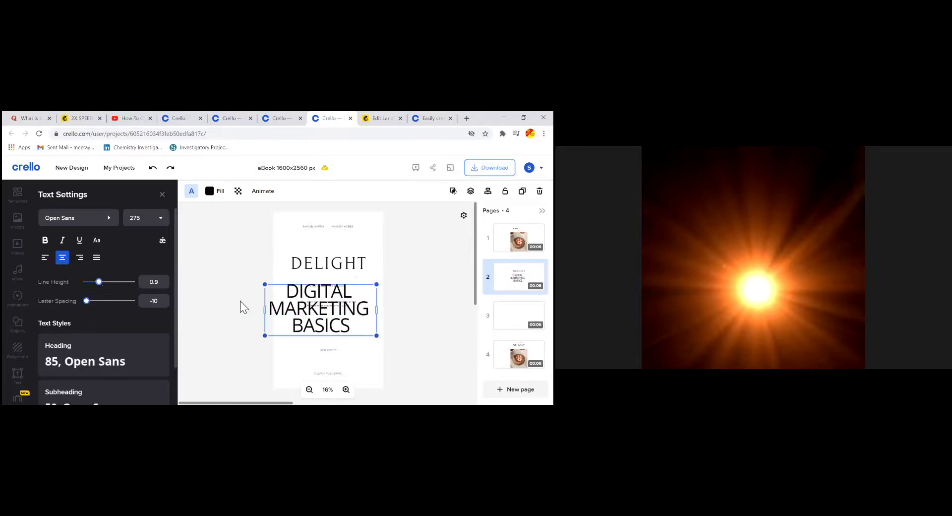
drag(300, 297, 222, 295)
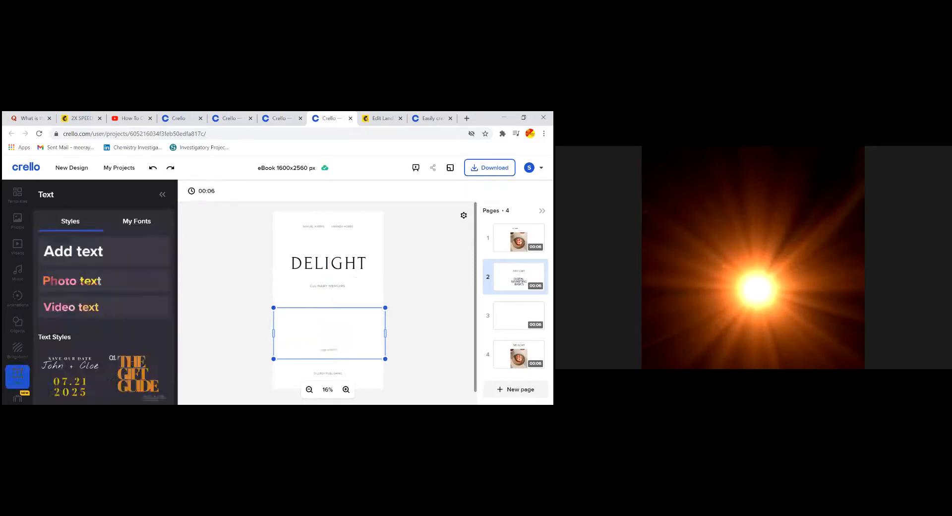
Move the small subtitle off the page and bring up the background patterns
drag(286, 291, 237, 291)
click(234, 287)
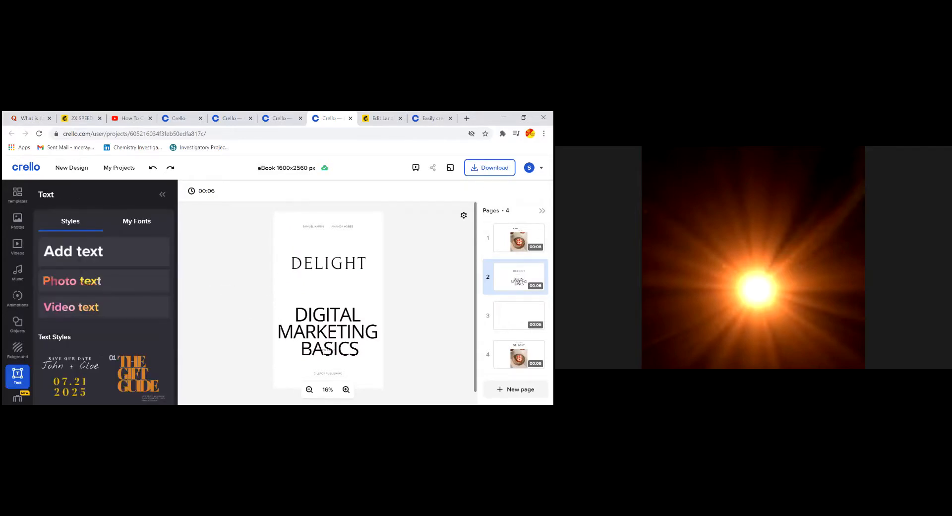
click(15, 349)
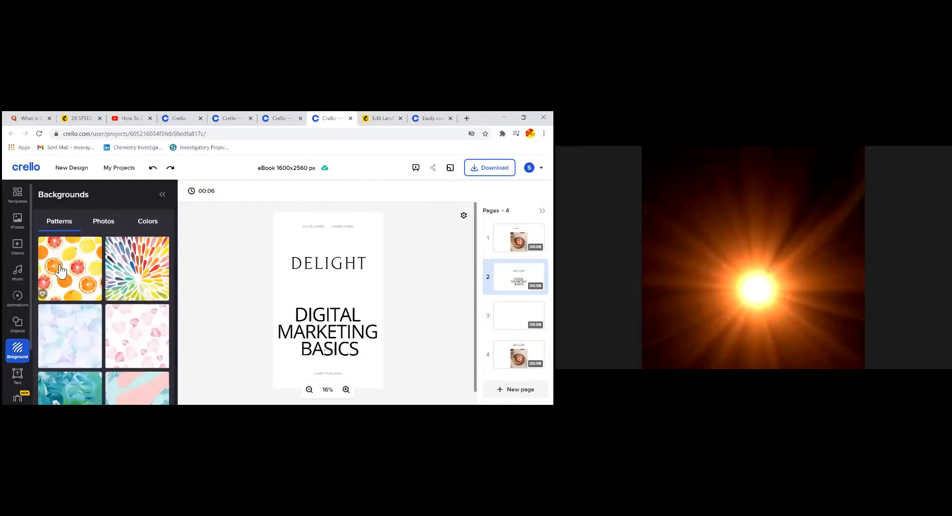
Give page 2 the orange, lemon and grapefruit citrus pattern background, then switch to page 3
click(59, 270)
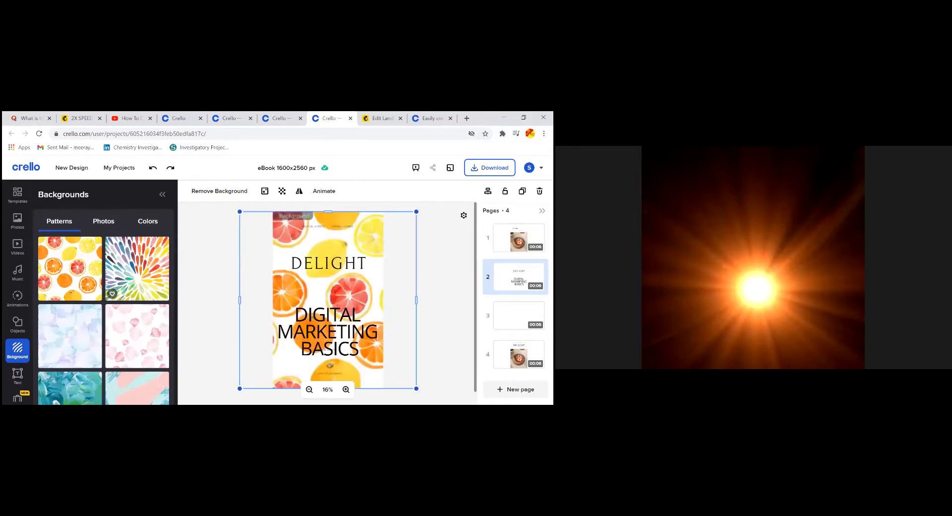
click(518, 316)
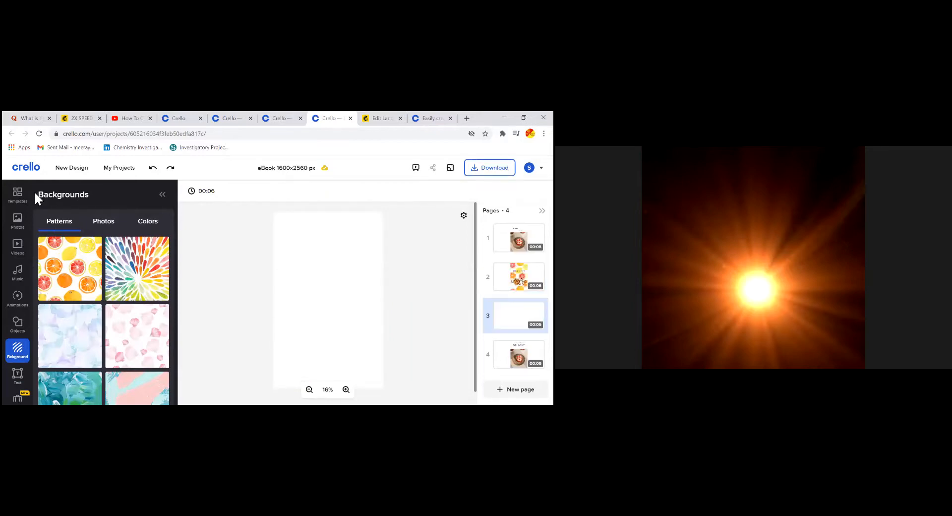
Apply the Contents eBook template, with its numbered list, to page 3
click(22, 201)
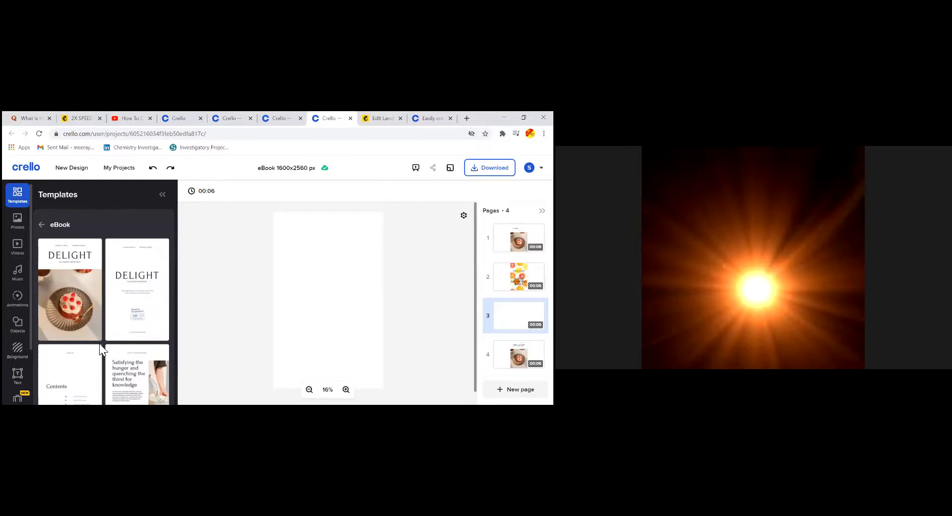
scroll(134, 343, down, 3)
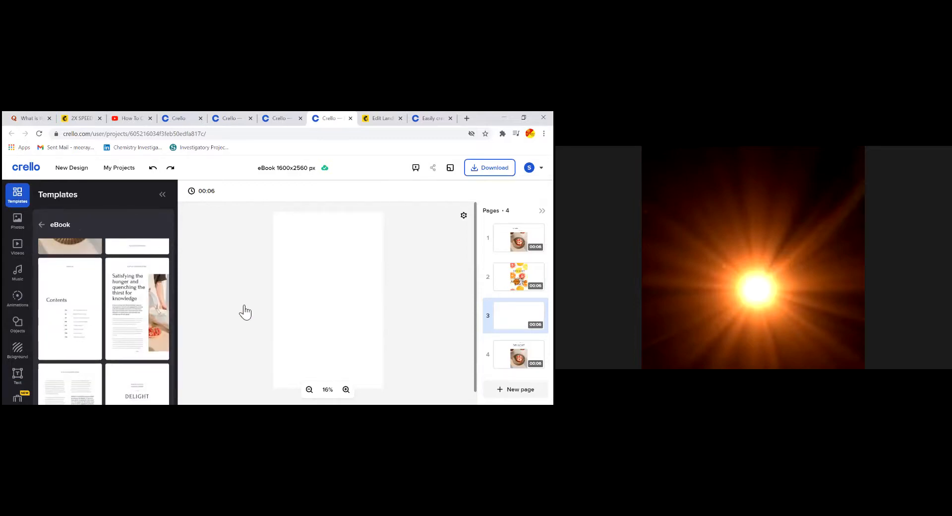
click(85, 293)
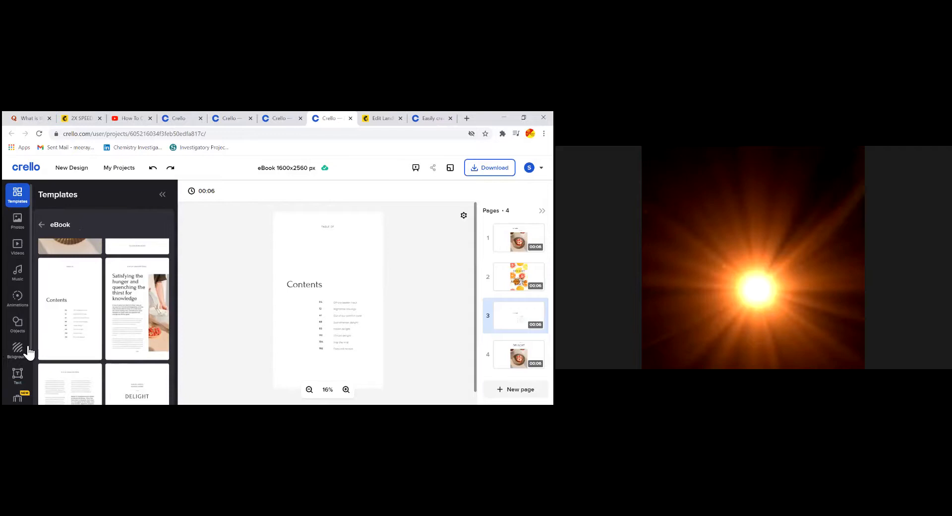
Deselect the contents list and add a new small text box to the page
scroll(22, 350, down, 1)
click(18, 331)
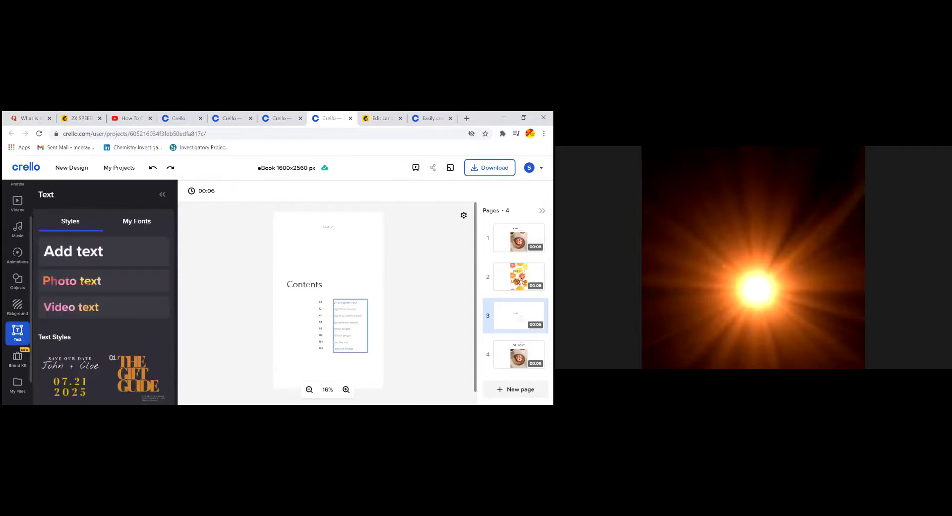
click(287, 364)
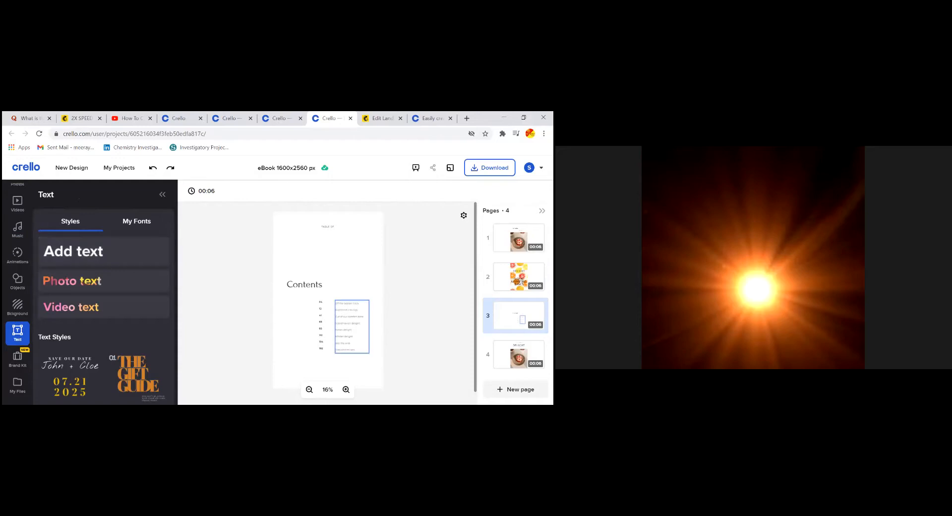
click(89, 253)
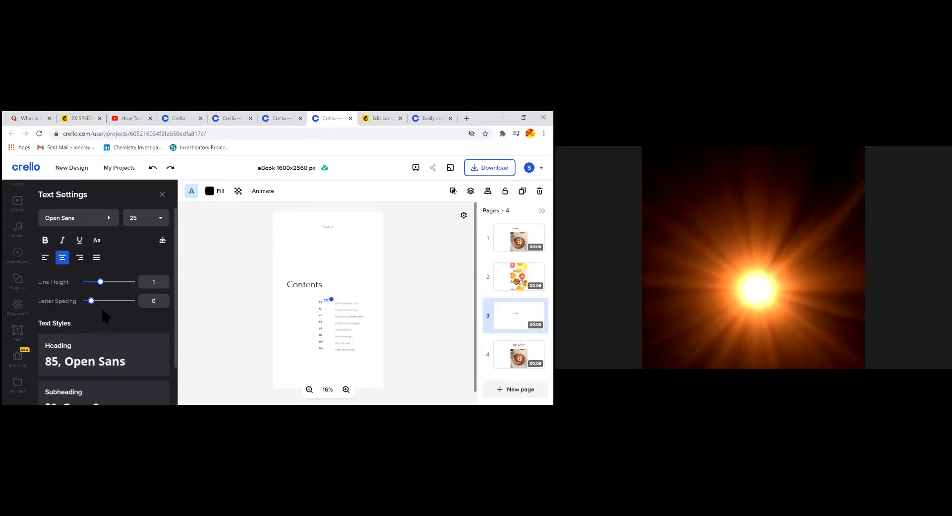
Delete the new Heading-styled text box and shift the contents list slightly
click(102, 363)
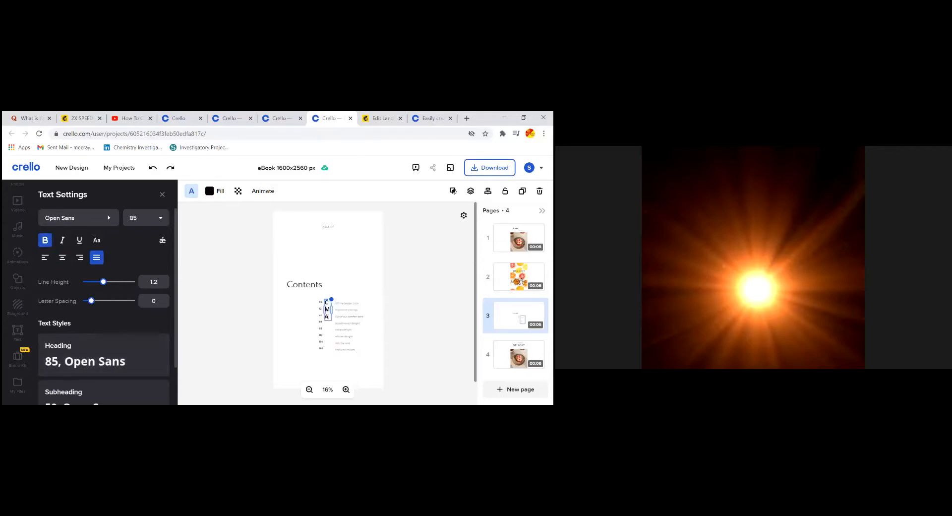
key(Delete)
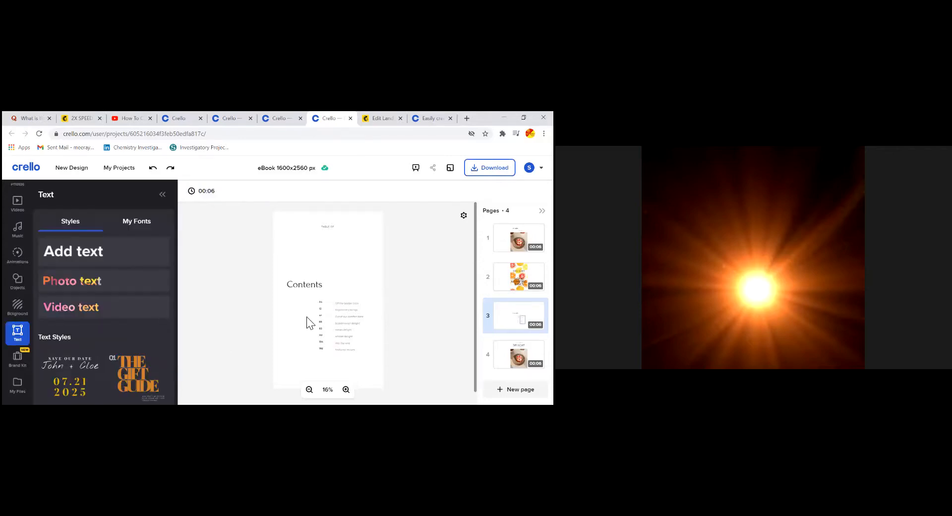
click(350, 325)
drag(350, 325, 350, 326)
Try placing the 'on sale today' text above Contents, then undo it twice to remove it
scroll(105, 298, down, 5)
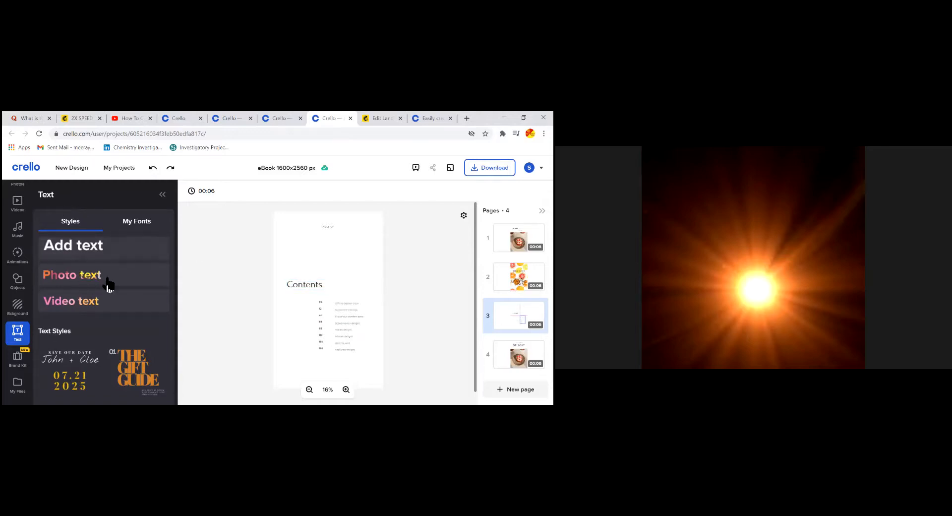
click(89, 315)
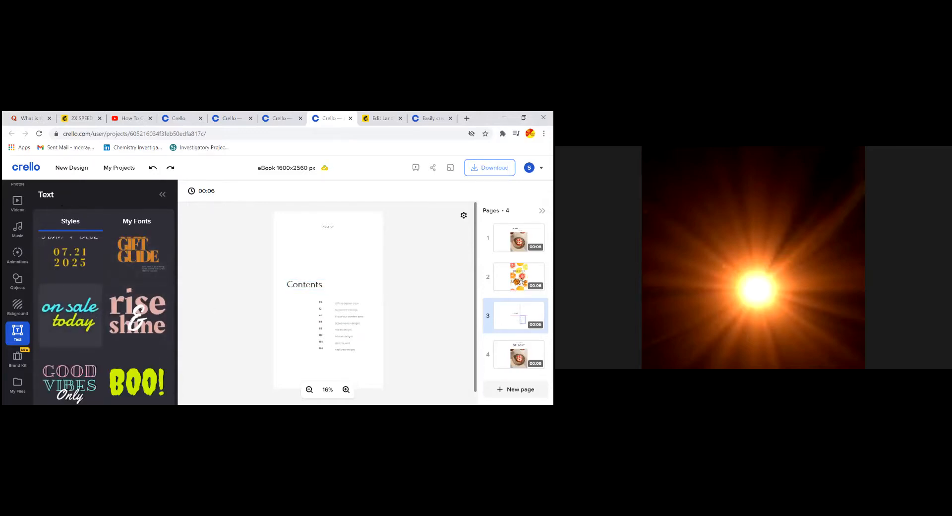
drag(328, 295, 328, 259)
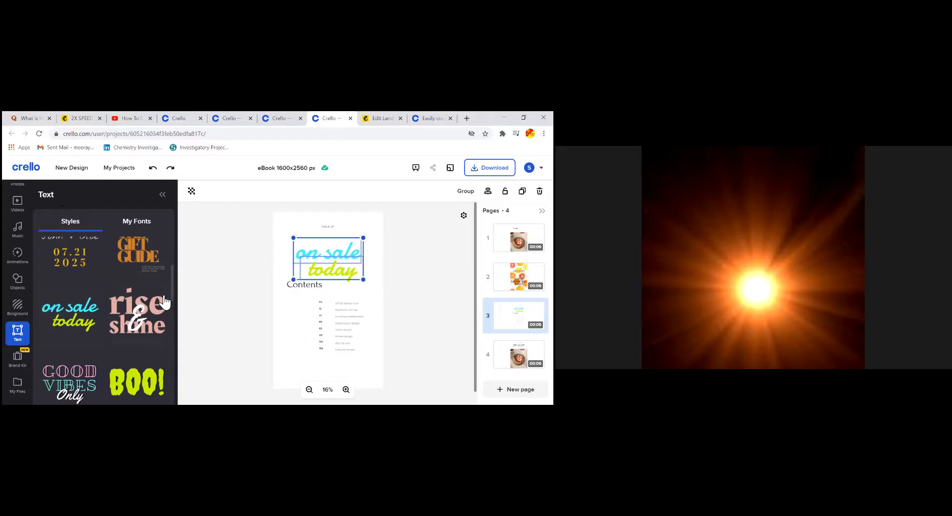
scroll(149, 297, up, 3)
drag(328, 259, 334, 253)
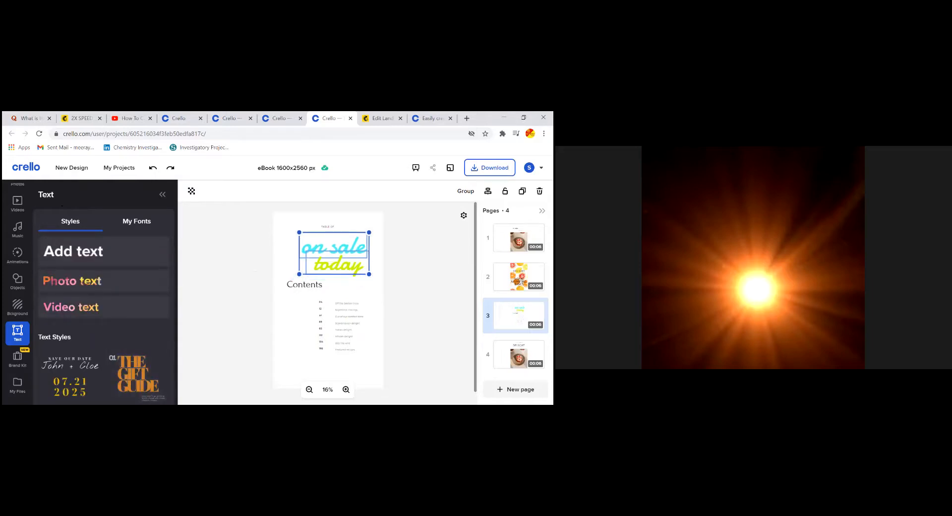
click(152, 168)
click(152, 168)
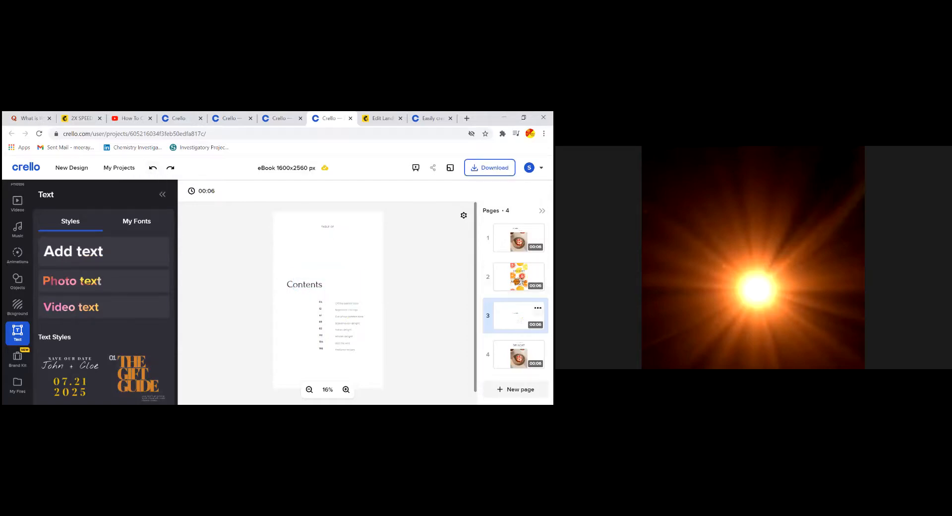
scroll(21, 221, up, 2)
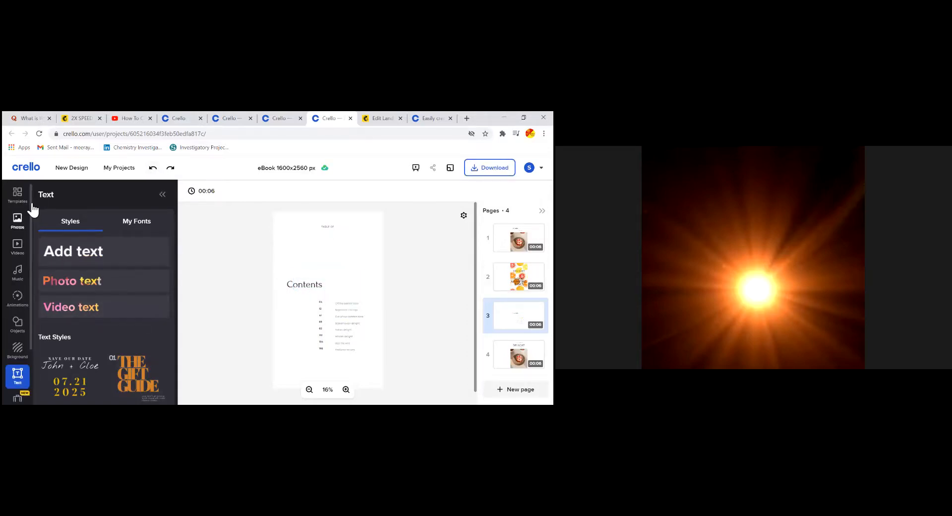
Apply the 'Satisfying the hunger and quenching the thirst for knowledge' eBook layout to page 3 and duplicate it as page 4
click(17, 196)
scroll(150, 302, down, 1)
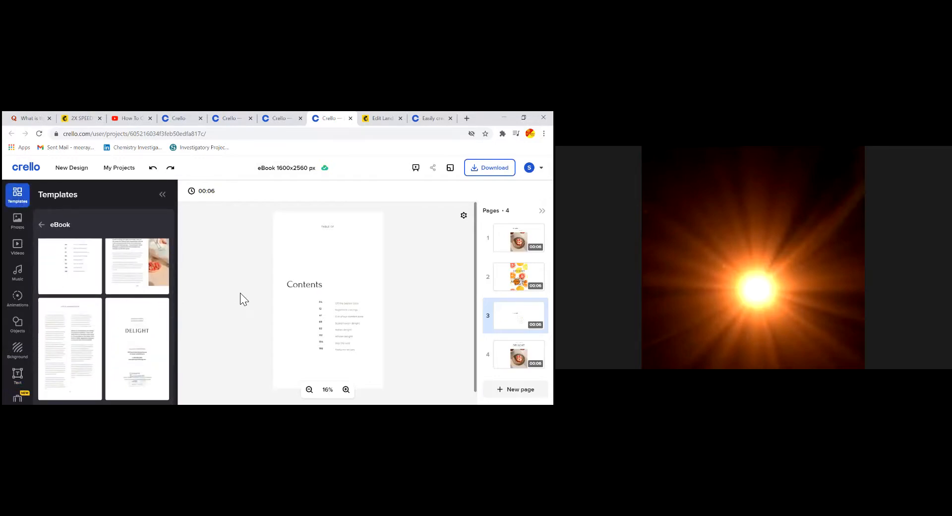
click(137, 274)
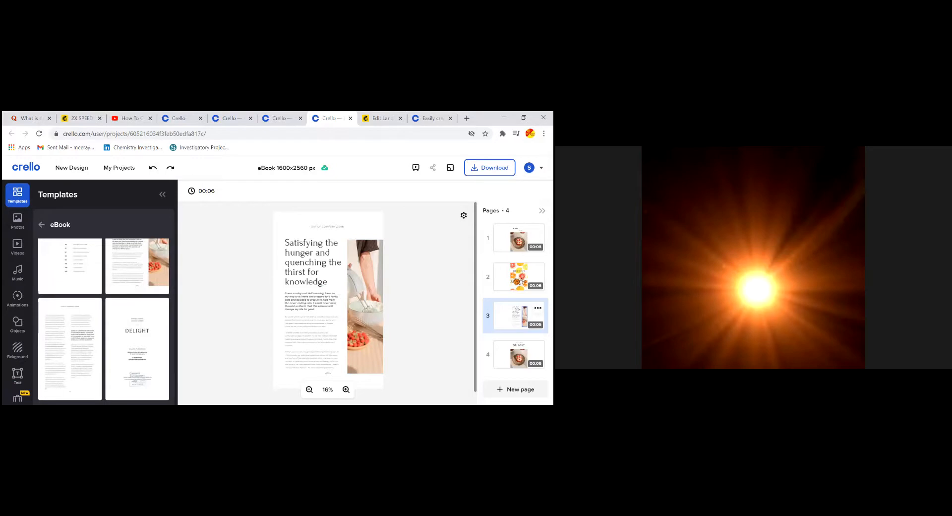
click(538, 308)
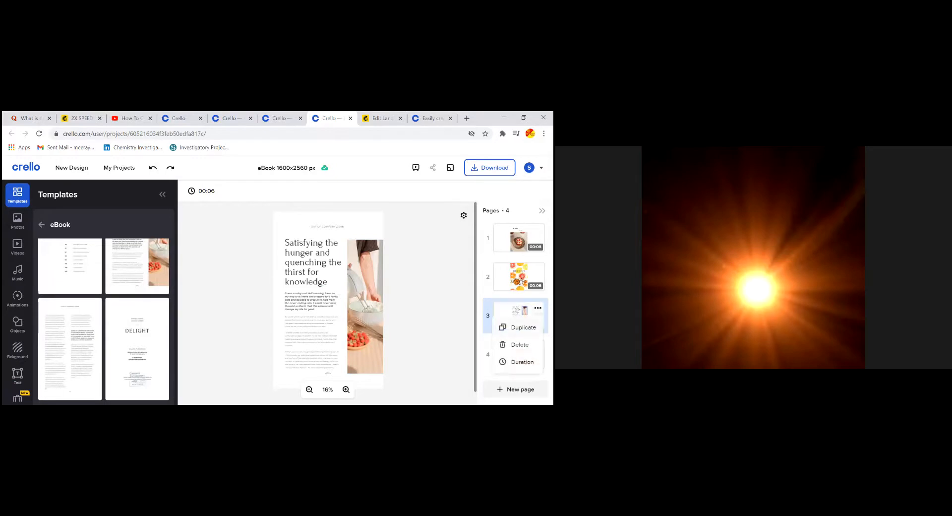
click(524, 327)
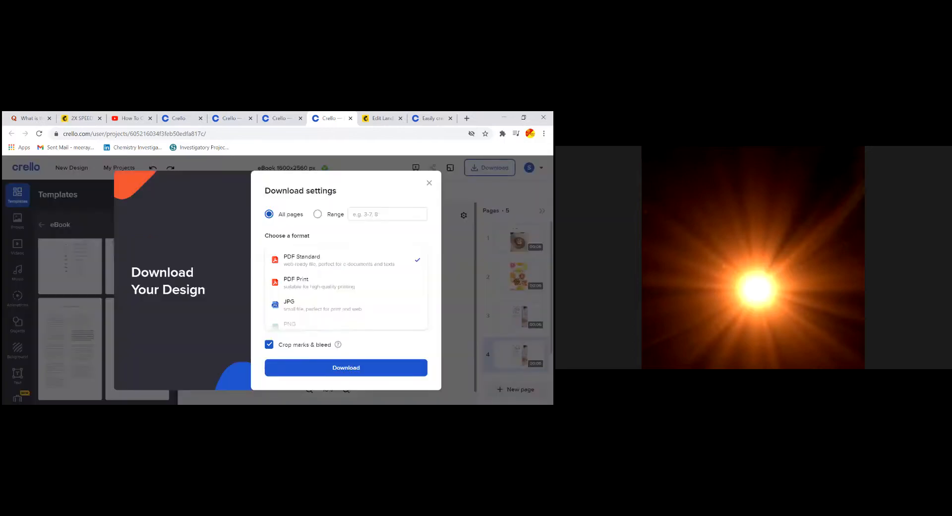
Scroll through the download format list, then close the download settings
scroll(346, 288, down, 1)
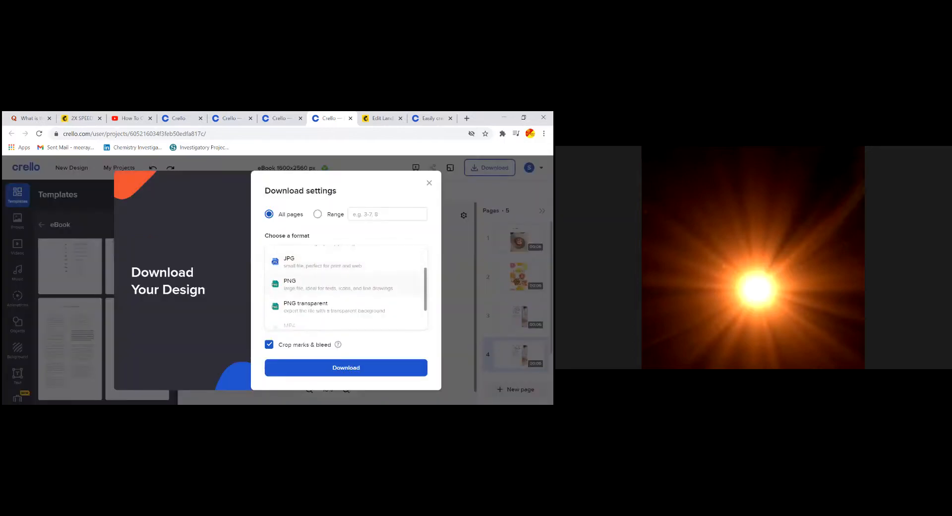
scroll(346, 288, up, 1)
scroll(346, 288, down, 2)
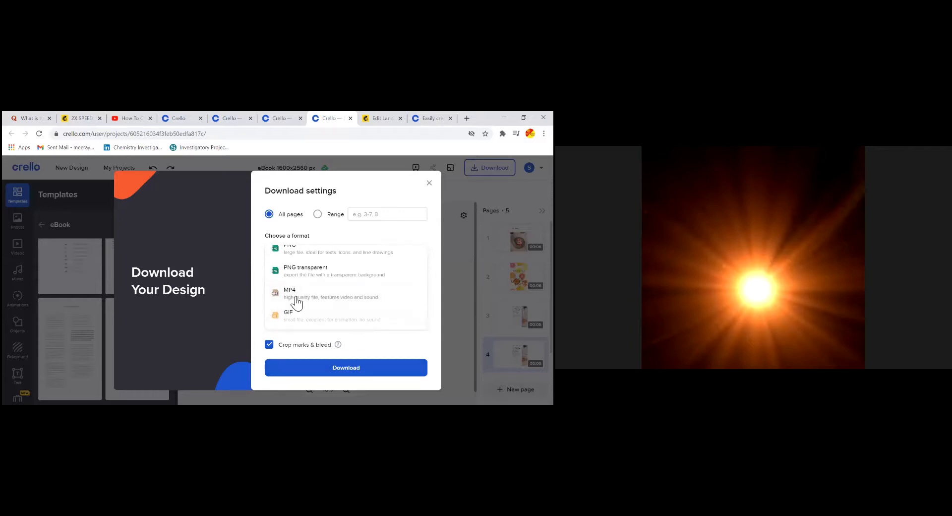
scroll(296, 302, up, 2)
key(Escape)
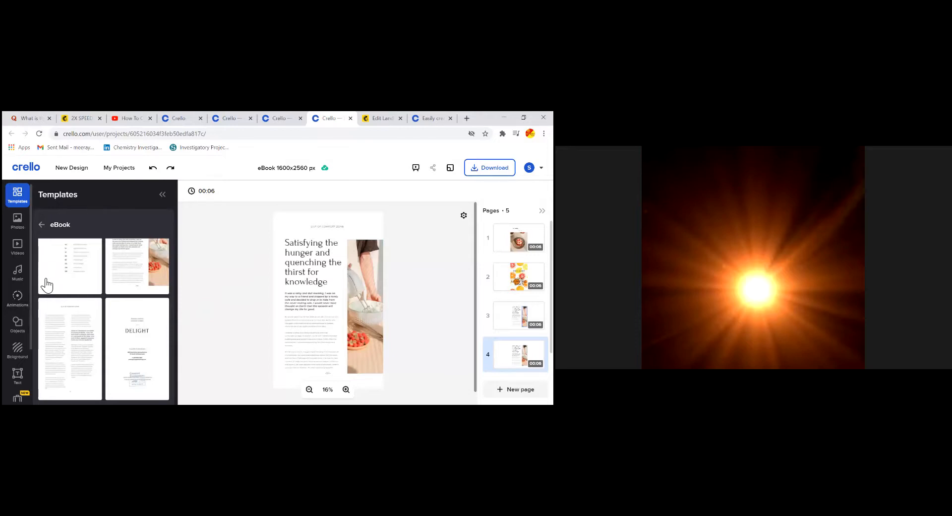
Show the stock video library and select the intro paragraph text
click(19, 246)
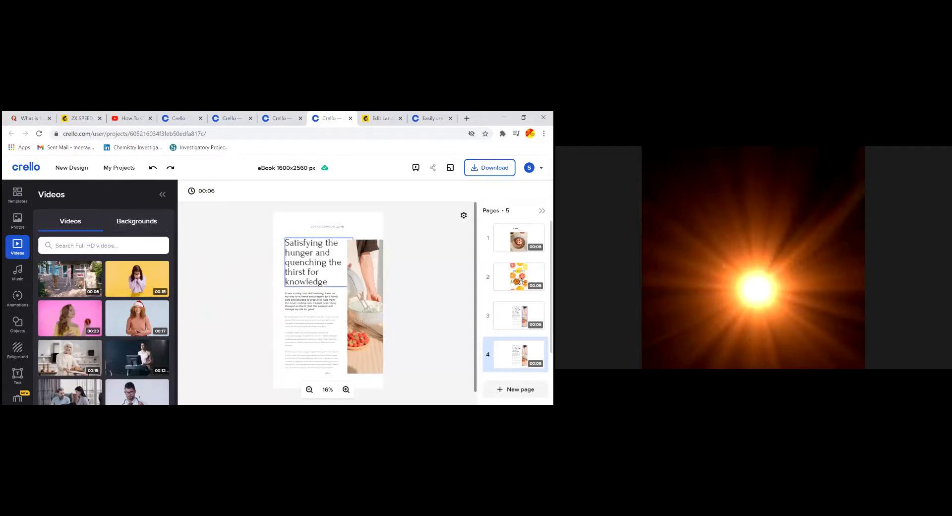
scroll(313, 288, down, 1)
click(312, 287)
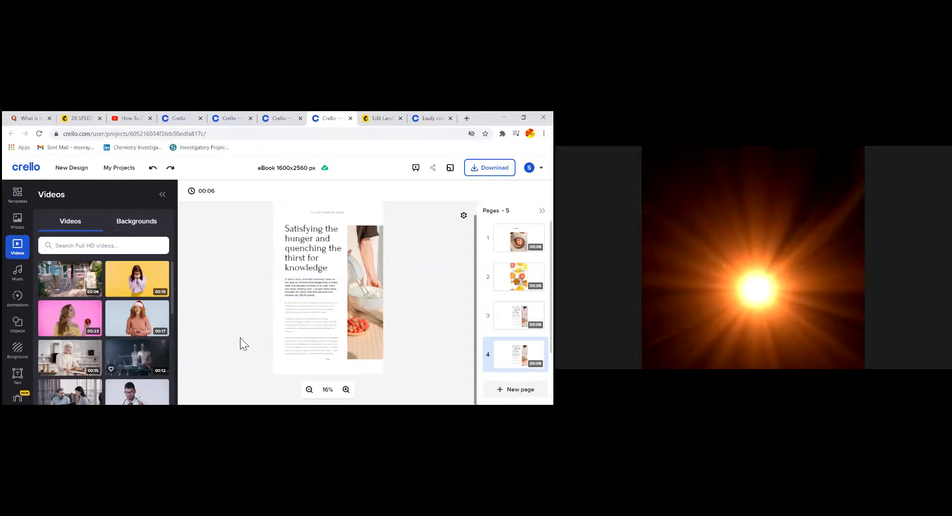
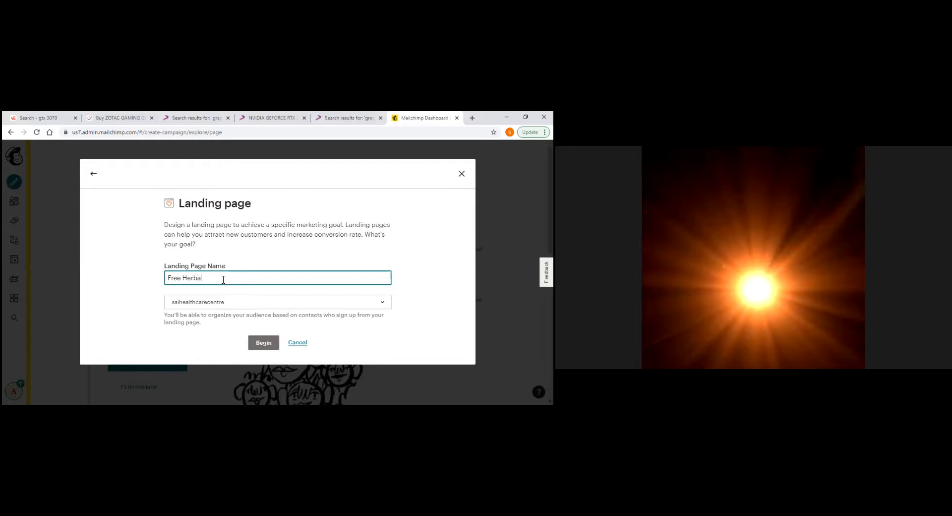
Title the landing page 'Free Herbal Medicines', keep the existing audience, and begin building it
text(l Medicines)
click(383, 304)
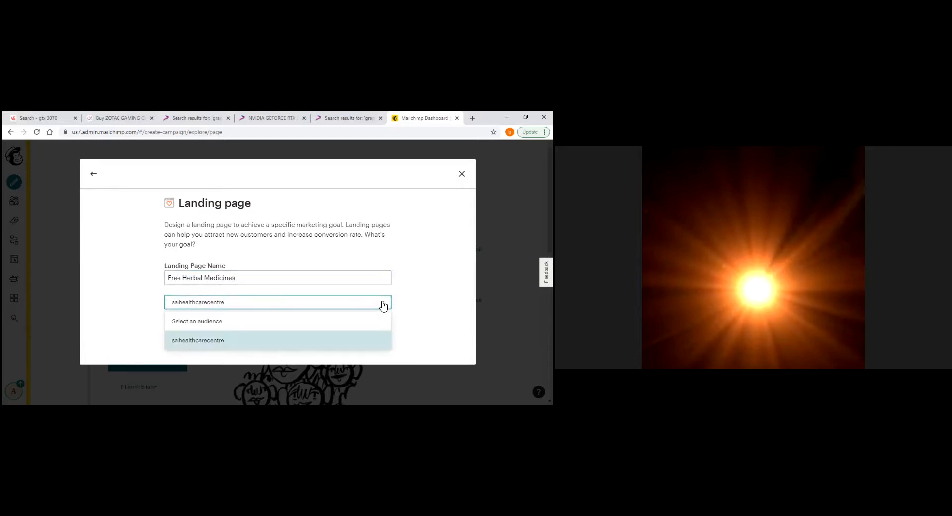
click(268, 345)
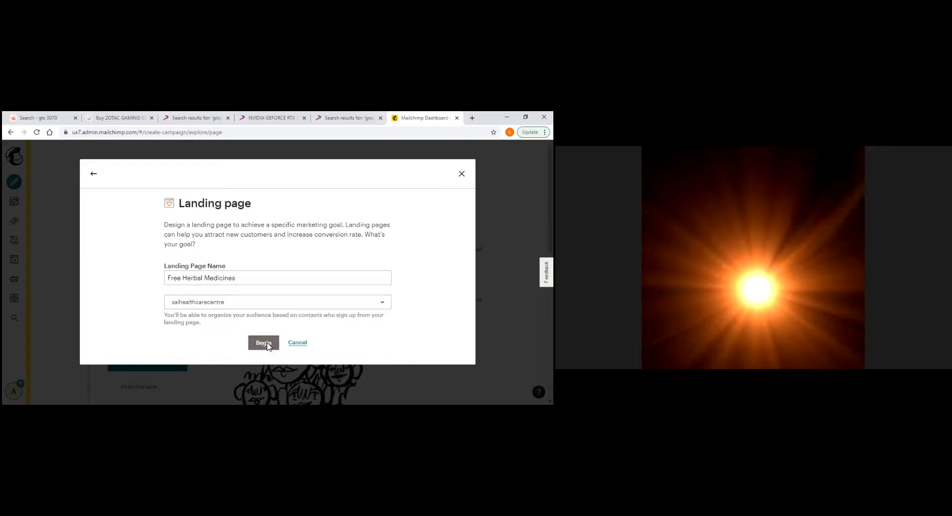
click(244, 306)
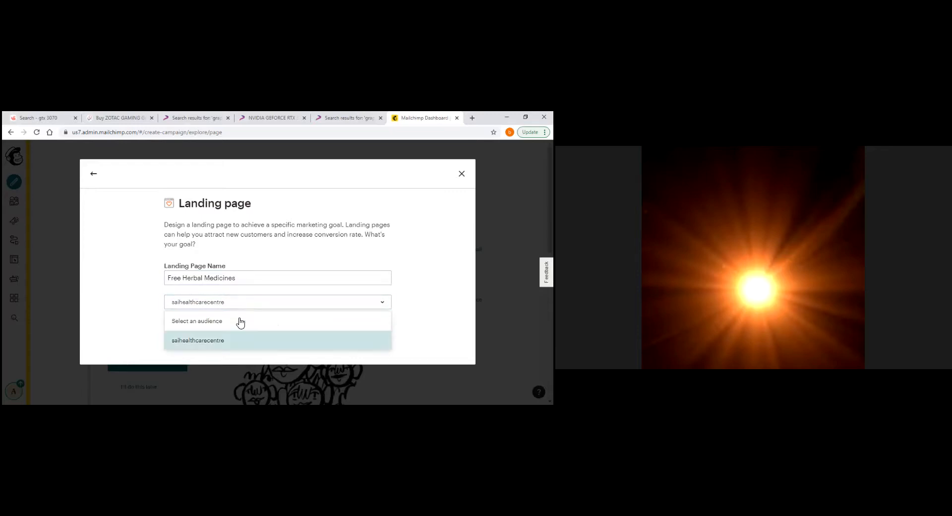
click(223, 340)
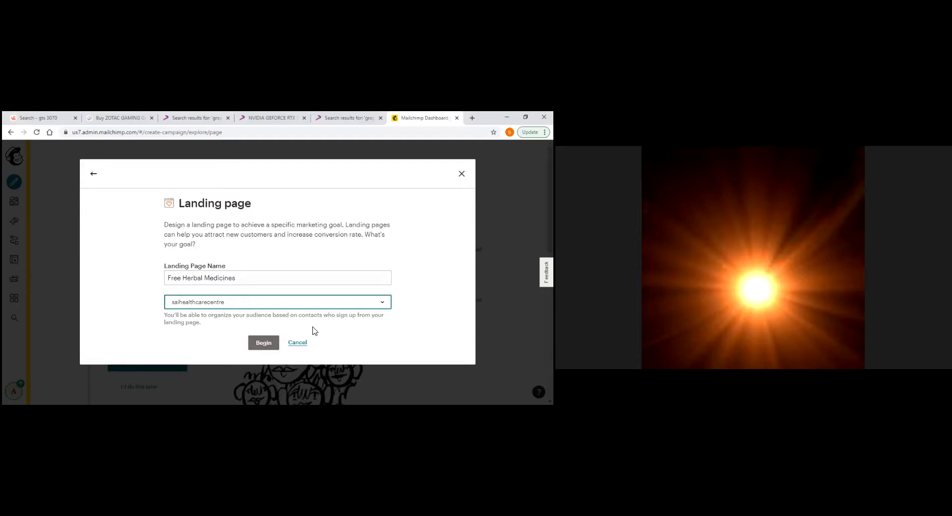
click(268, 343)
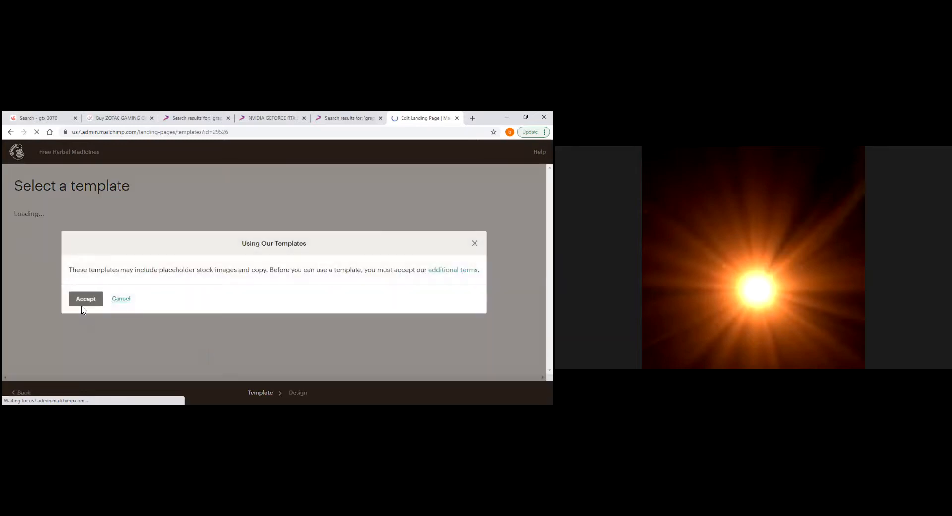
Accept the template usage terms and scroll through the landing page template gallery and back up
click(83, 300)
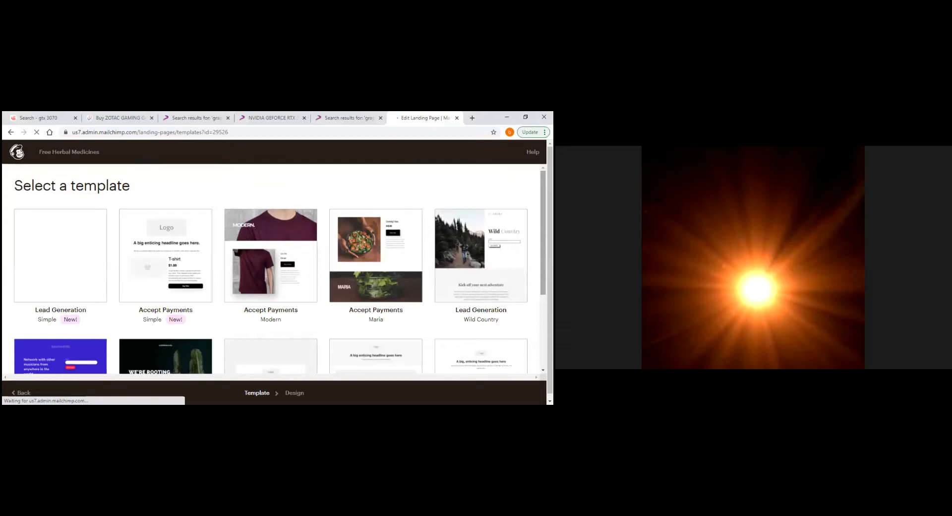
scroll(297, 303, down, 1)
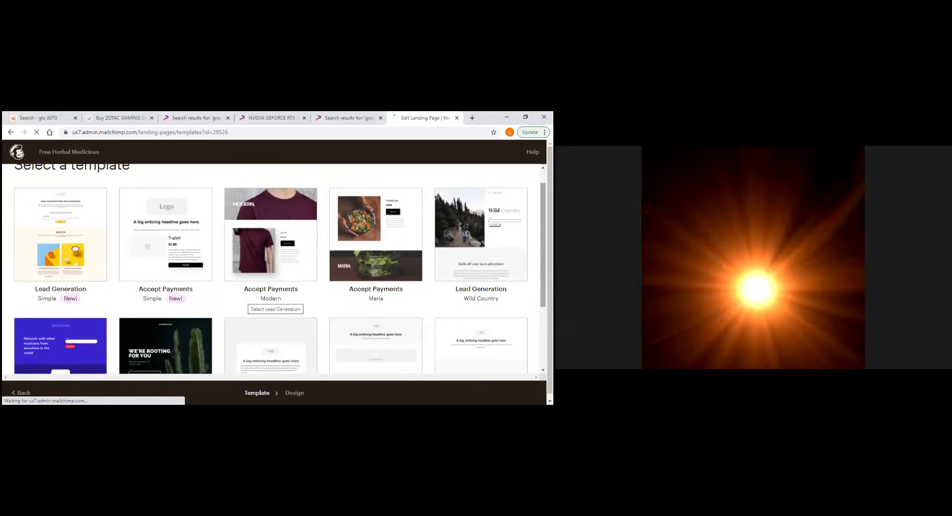
scroll(431, 284, down, 3)
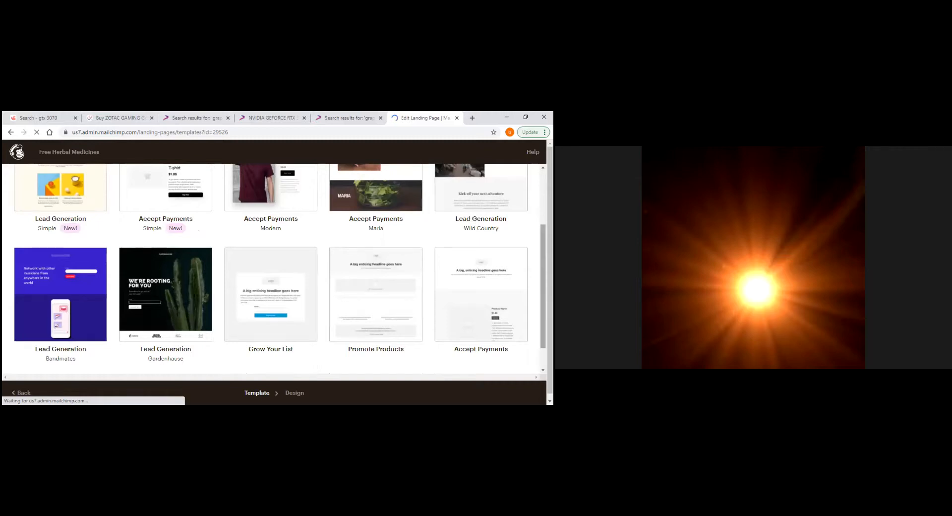
scroll(280, 281, down, 1)
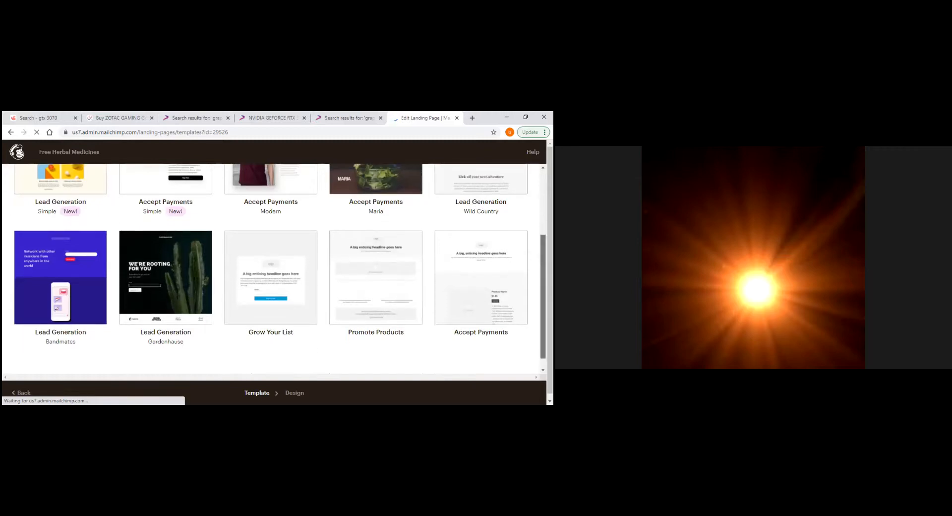
scroll(271, 269, up, 1)
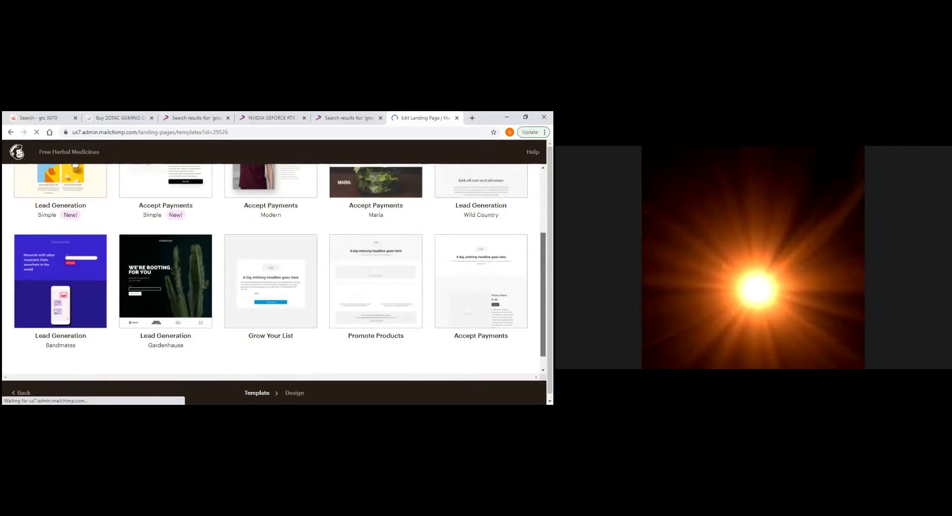
scroll(176, 250, up, 2)
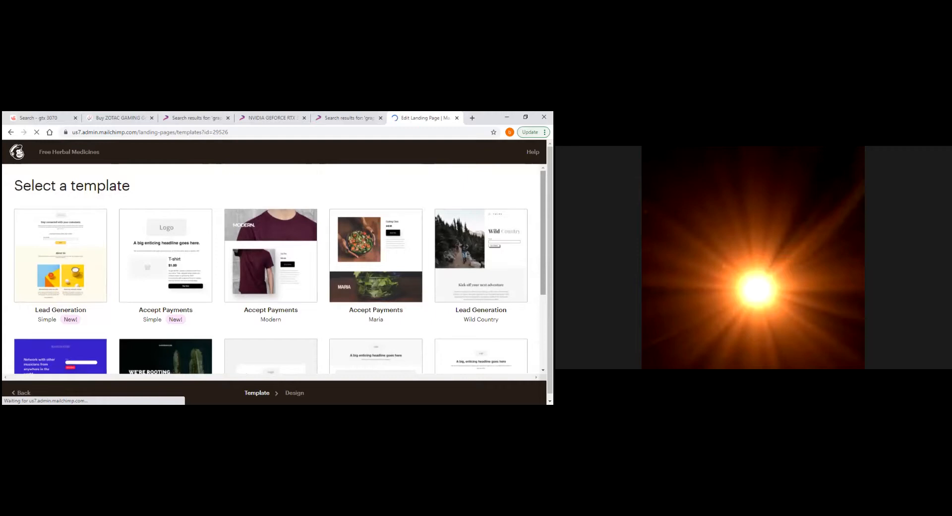
scroll(271, 268, down, 1)
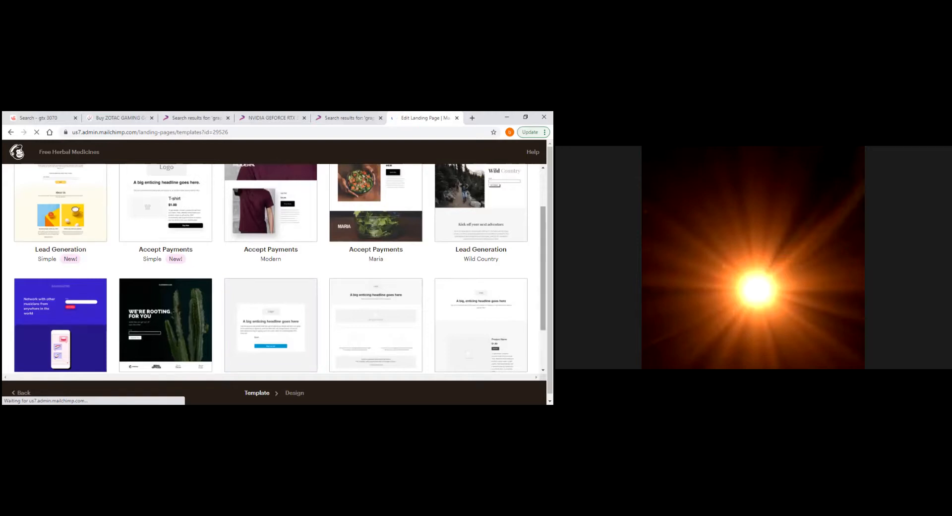
scroll(314, 357, down, 1)
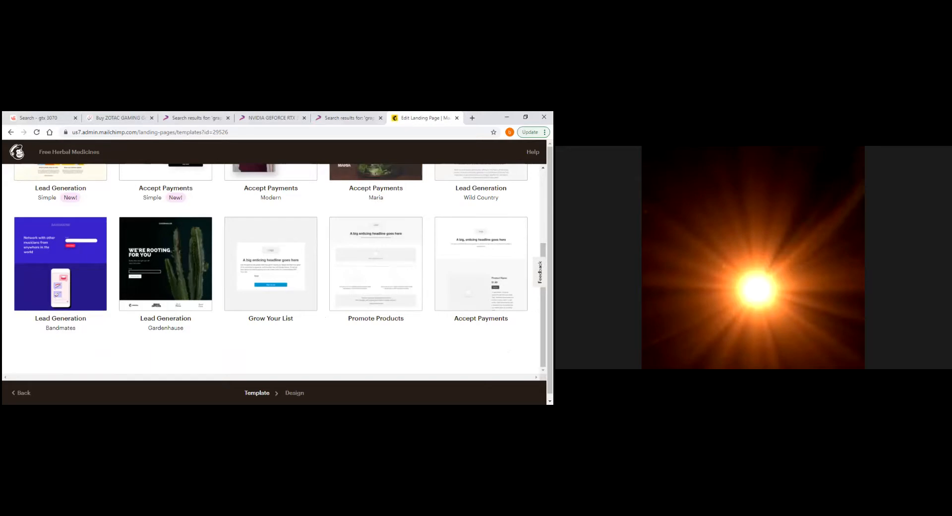
scroll(273, 268, up, 5)
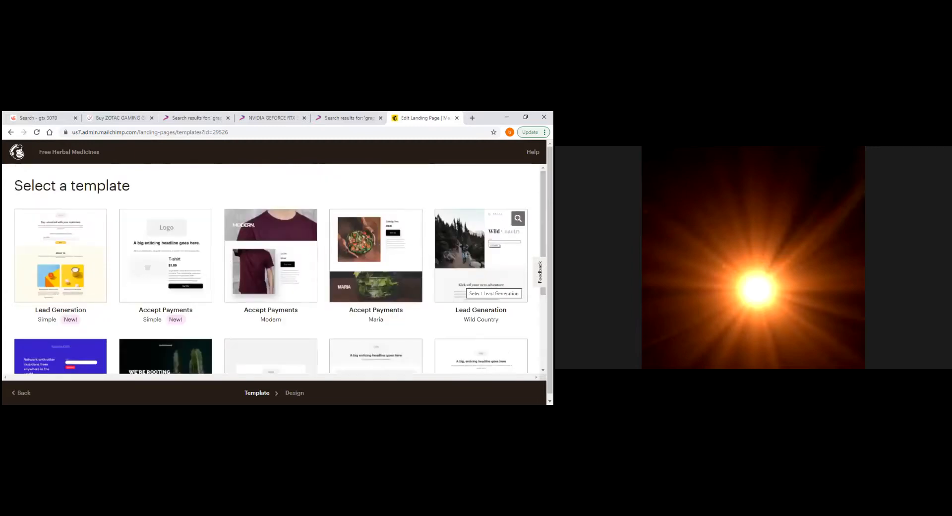
Pick the Wild Country Lead Generation template and open its 'Wild Country' headline in the Text editor
click(481, 256)
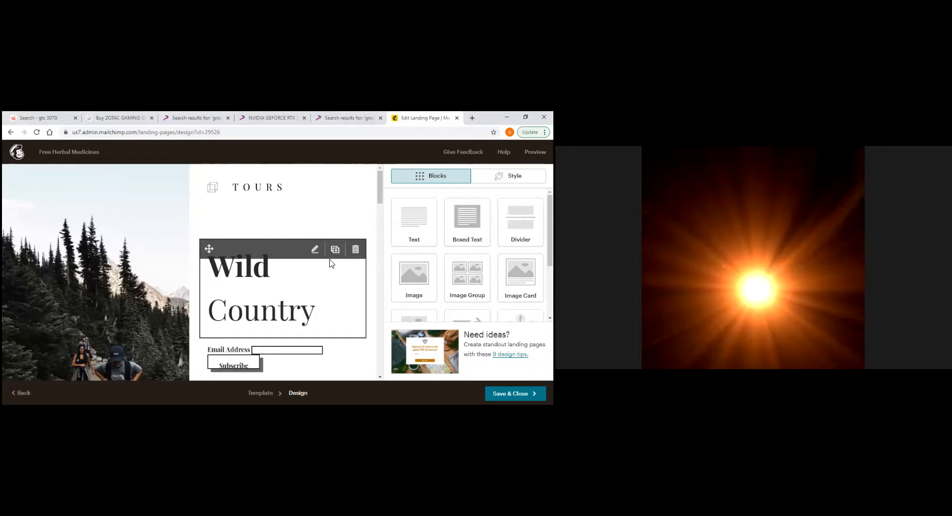
click(314, 252)
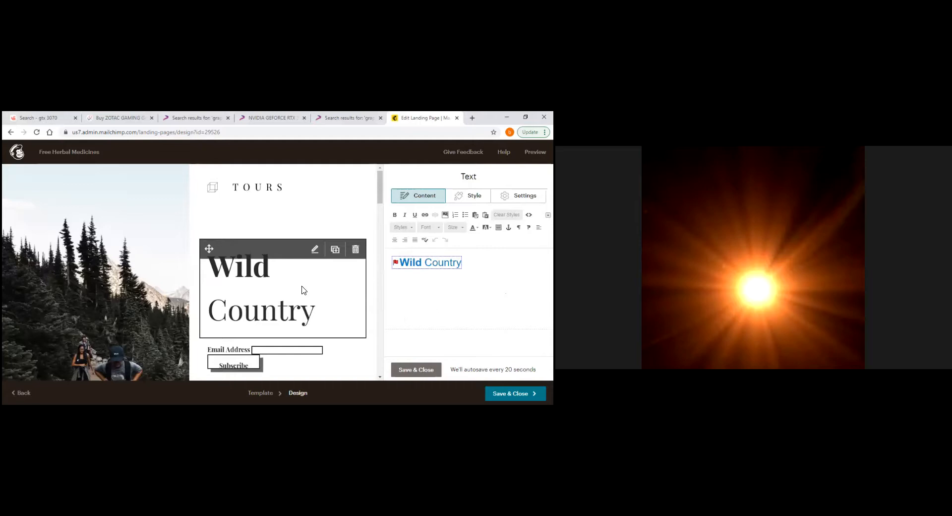
Rename the headline's anchor from 'header' to 'Free Herbal Medicines'
click(435, 263)
double_click(435, 263)
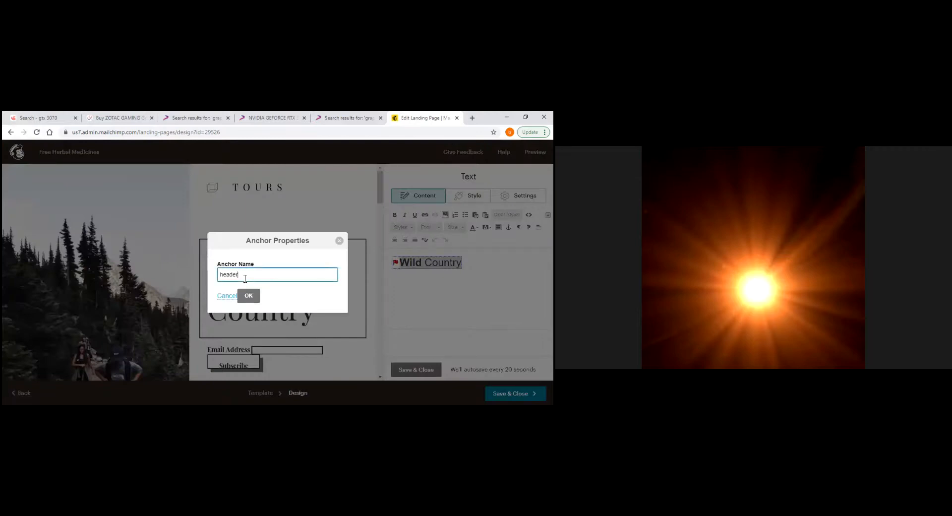
key(BackSpace)
key(BackSpace)
key(BackSpace)
key(BackSpace)
key(BackSpace)
key(BackSpace)
text(ee Herbal Medicines)
click(249, 303)
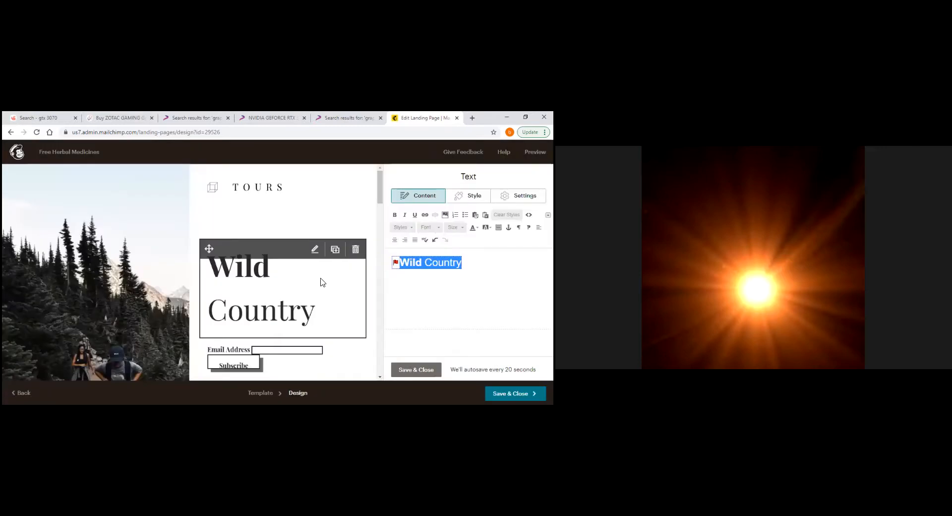
Start deleting the Wild Country heading block, then cancel so it stays on the page
click(358, 255)
click(356, 252)
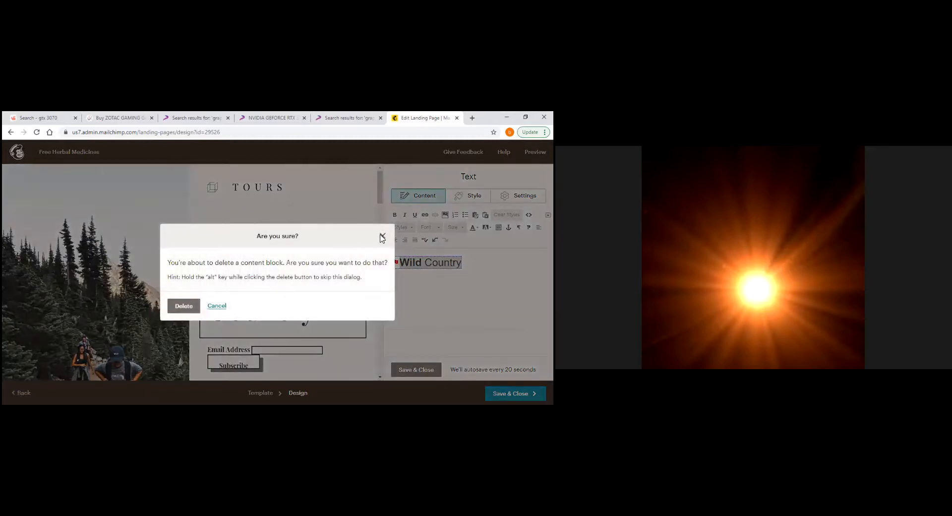
key(Escape)
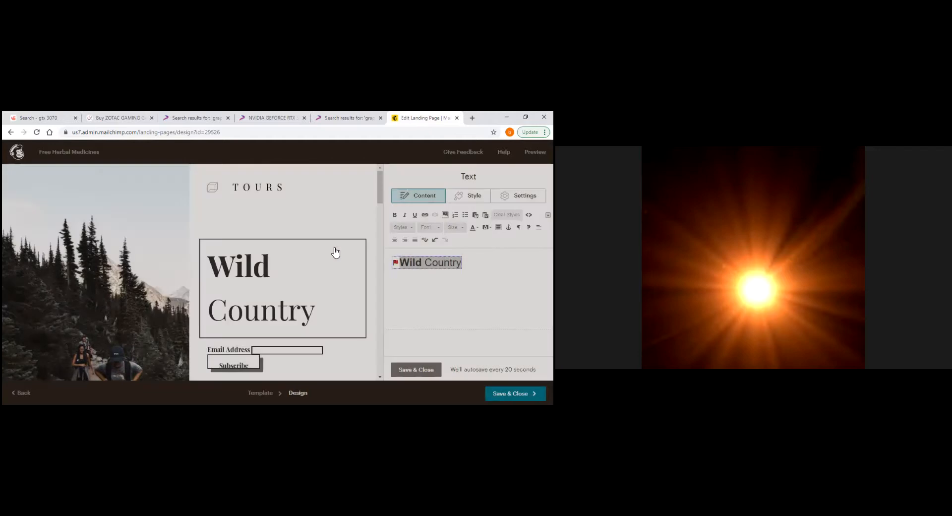
Open the OPPO F19 Pro news article from the 91mobiles notification in a new tab
mouse_move(239, 266)
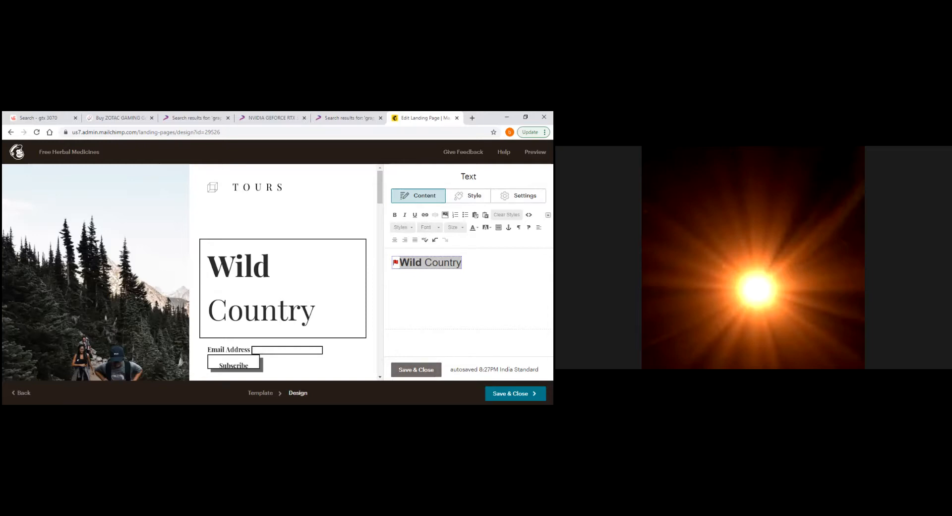
mouse_move(276, 318)
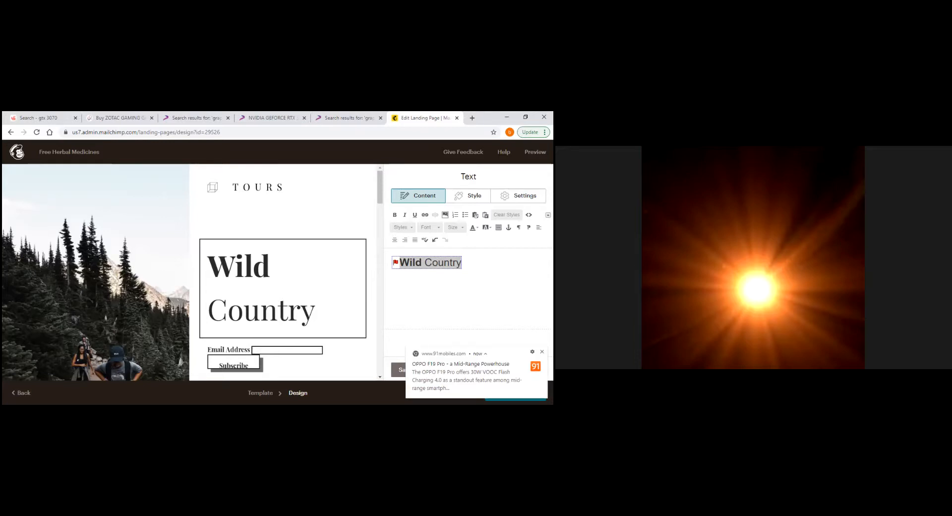
click(461, 370)
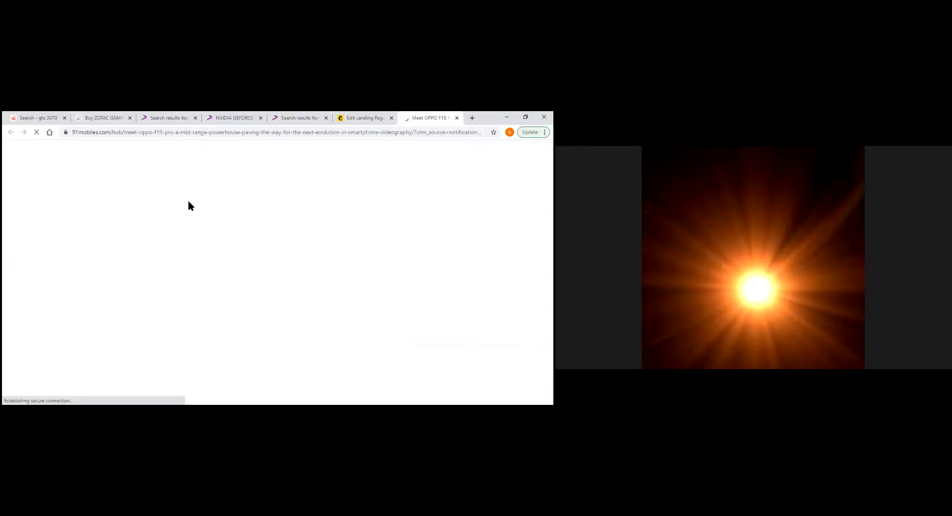
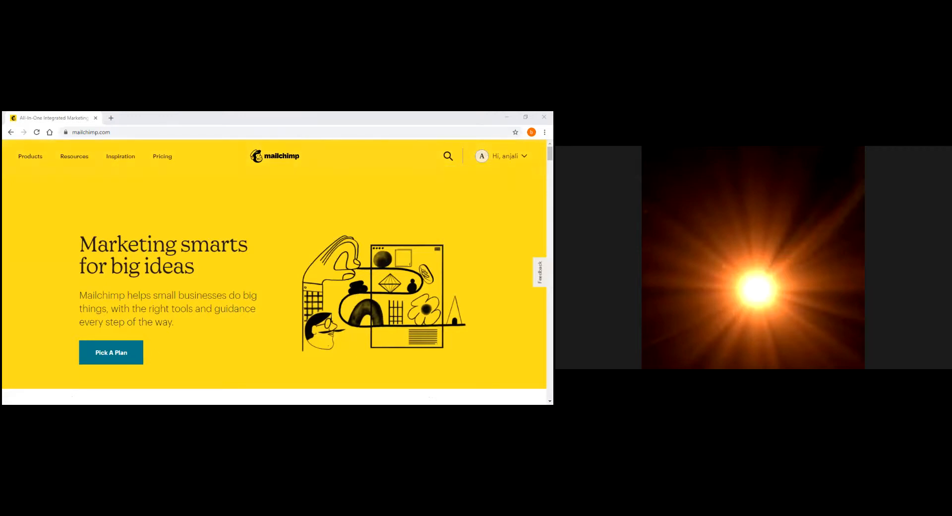
scroll(275, 273, down, 1)
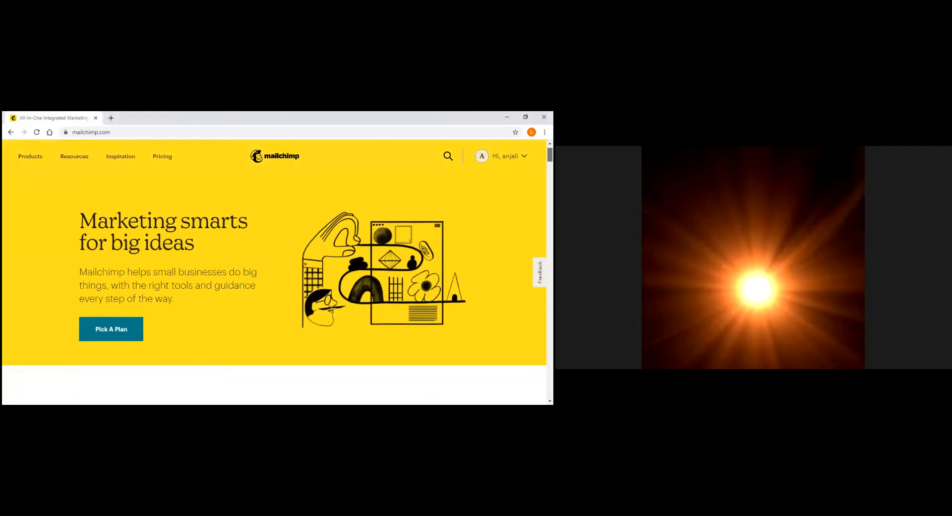
scroll(275, 273, down, 4)
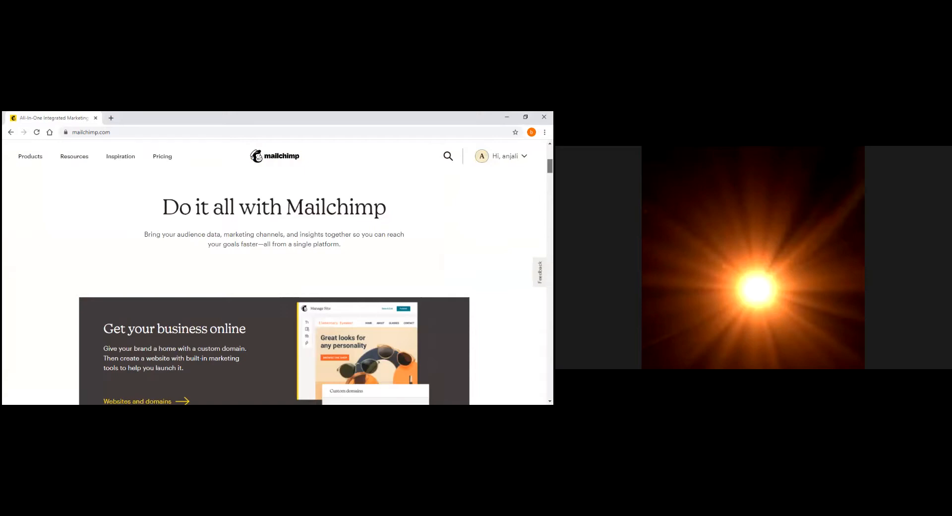
scroll(274, 273, down, 5)
scroll(274, 272, down, 3)
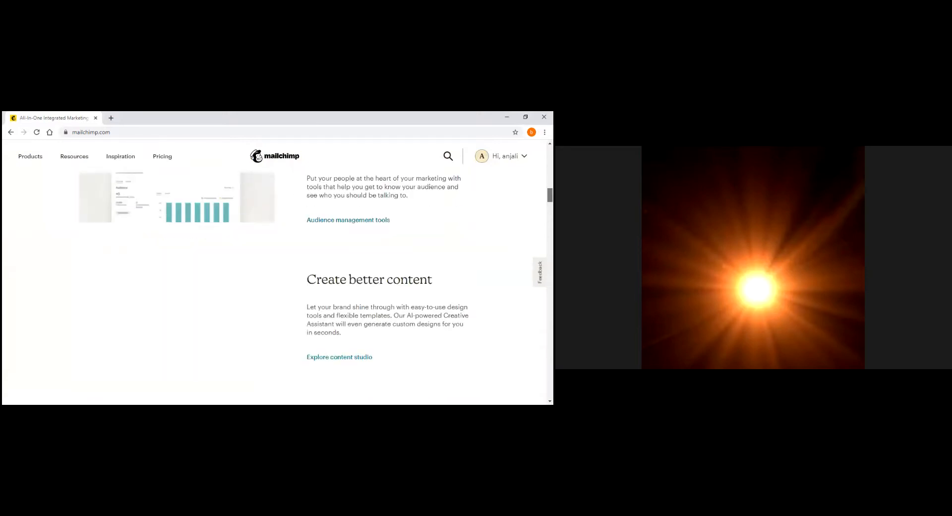
scroll(274, 273, up, 2)
scroll(274, 273, up, 3)
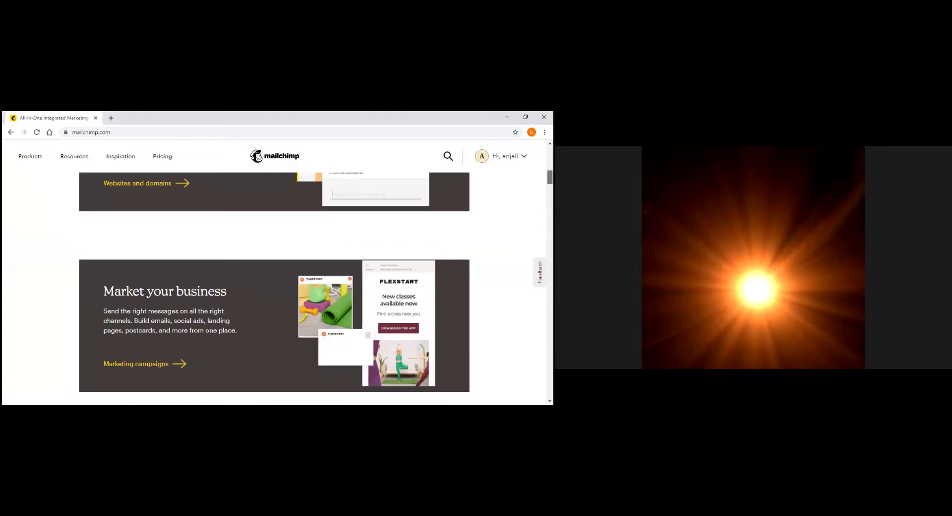
scroll(274, 273, up, 4)
scroll(274, 273, up, 6)
scroll(275, 272, down, 6)
scroll(275, 273, down, 2)
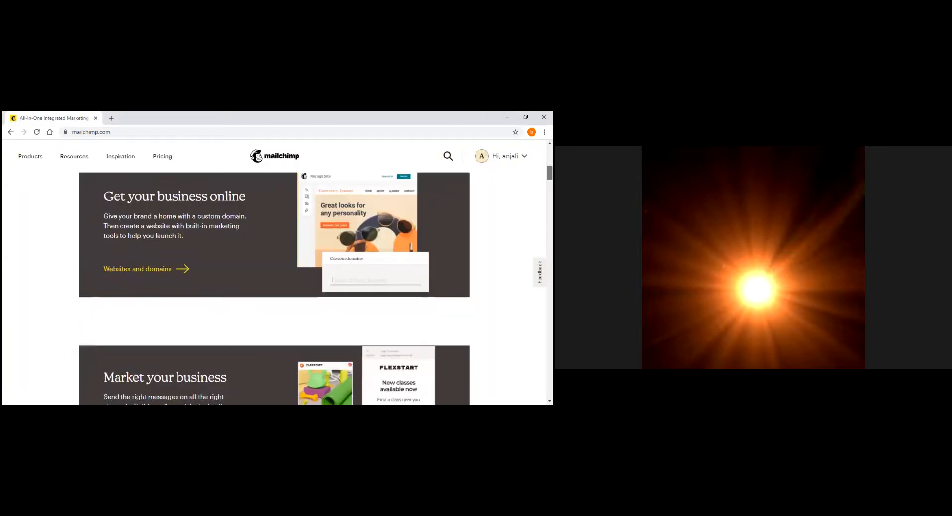
scroll(275, 273, down, 6)
scroll(274, 273, down, 5)
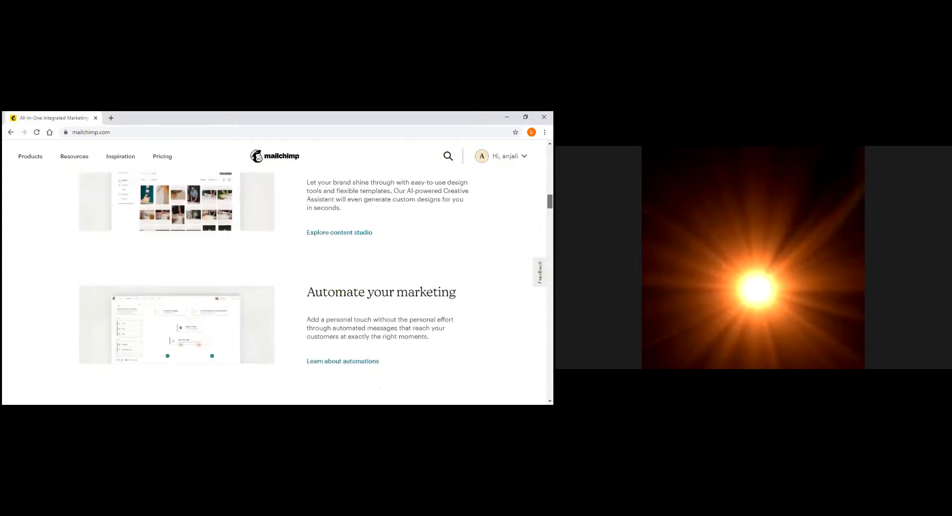
scroll(274, 273, down, 5)
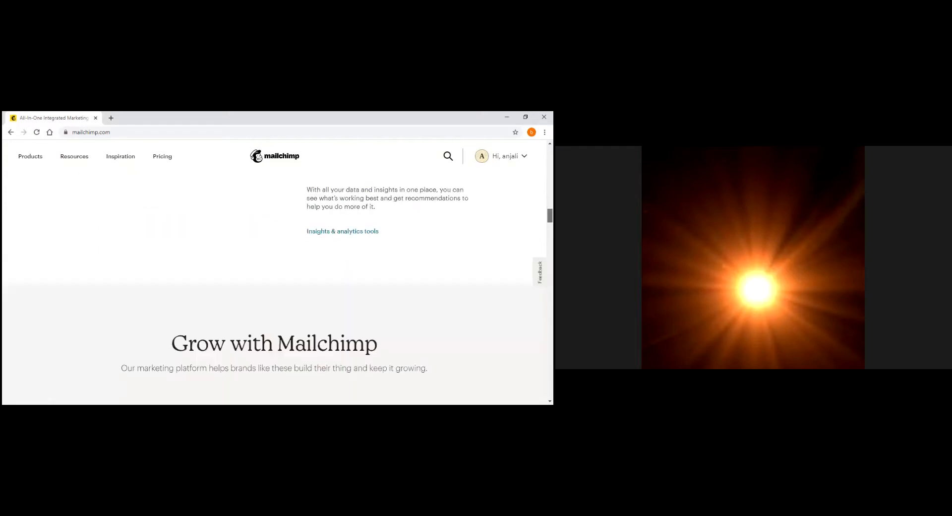
scroll(110, 168, up, 10)
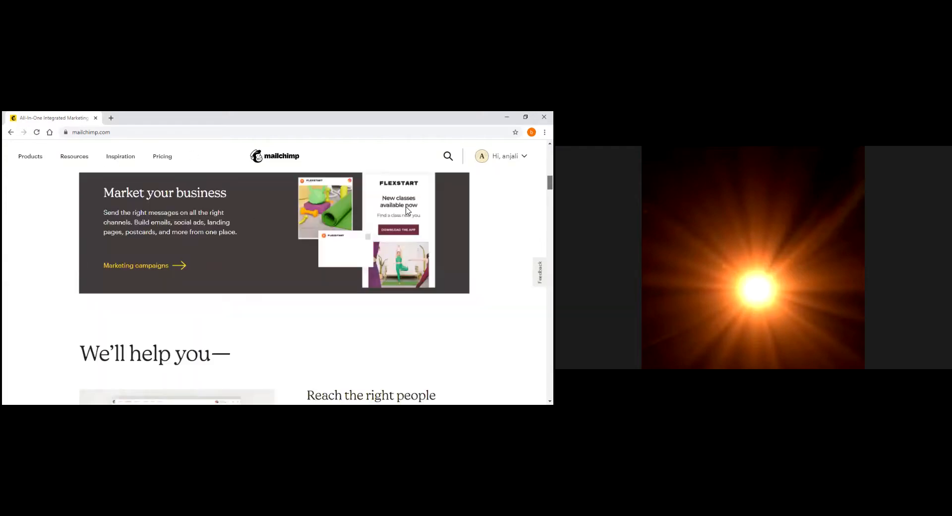
scroll(400, 209, up, 5)
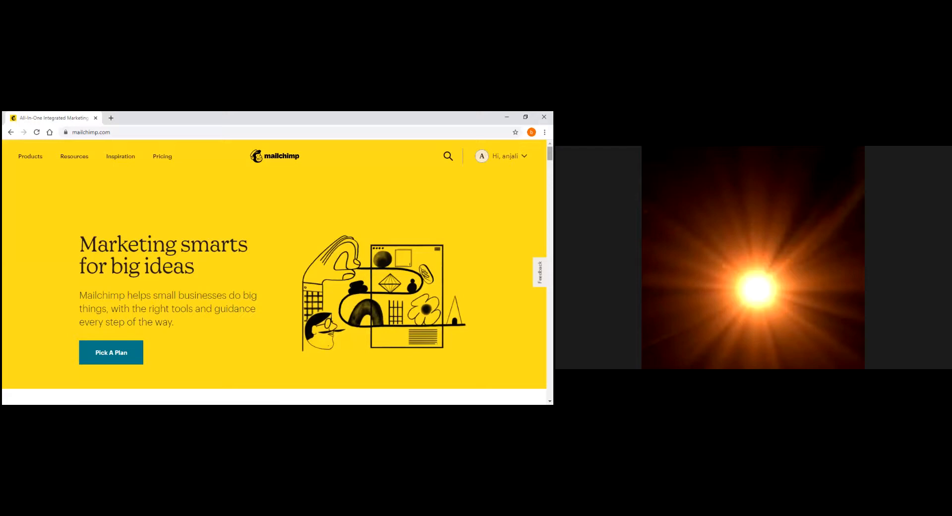
scroll(275, 272, down, 3)
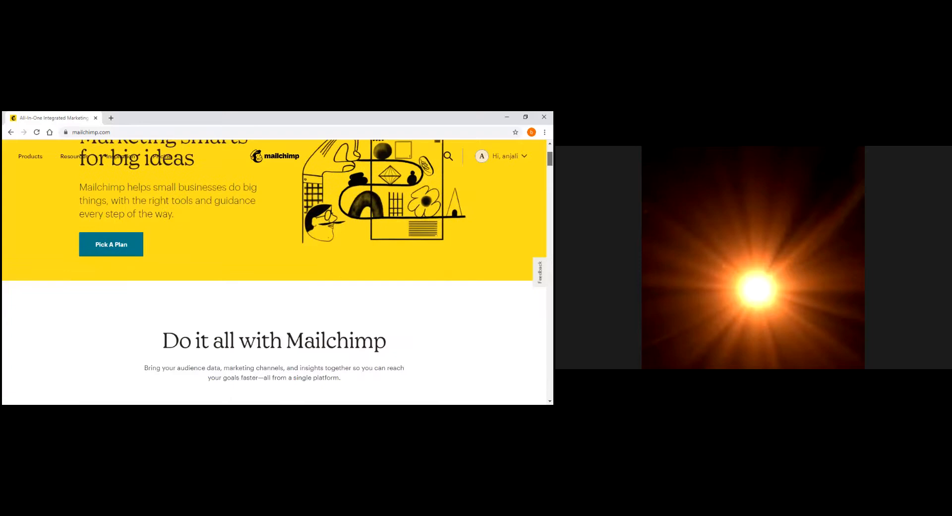
scroll(34, 181, down, 3)
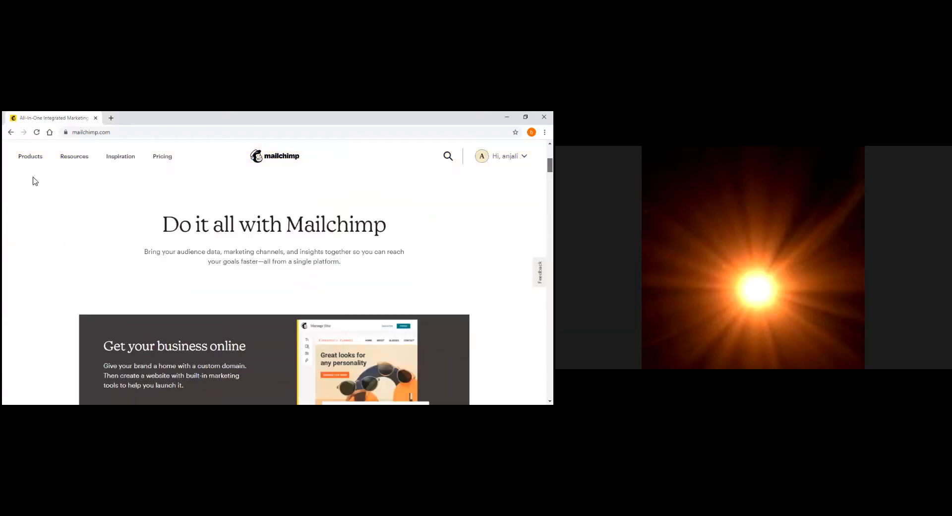
scroll(26, 162, up, 6)
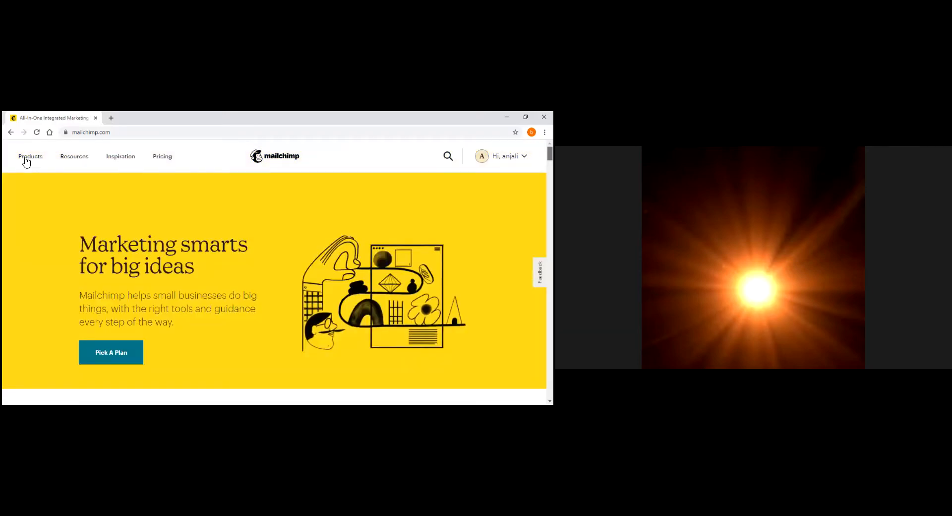
click(26, 159)
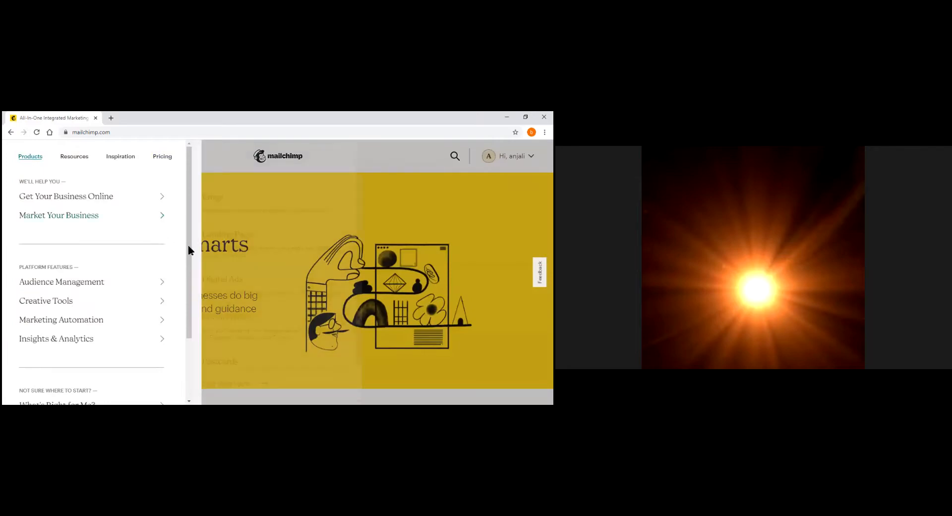
Go to the Landing Pages creator and start building a new landing page
click(254, 241)
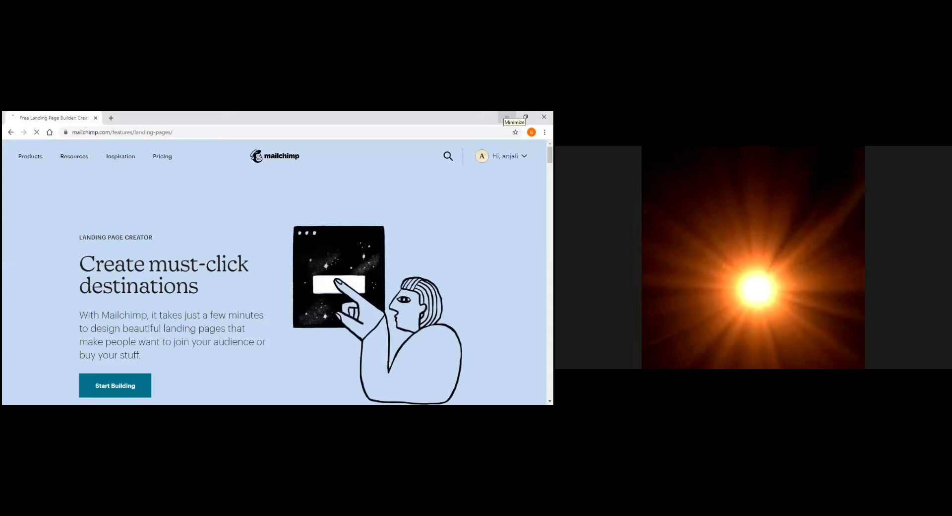
click(112, 389)
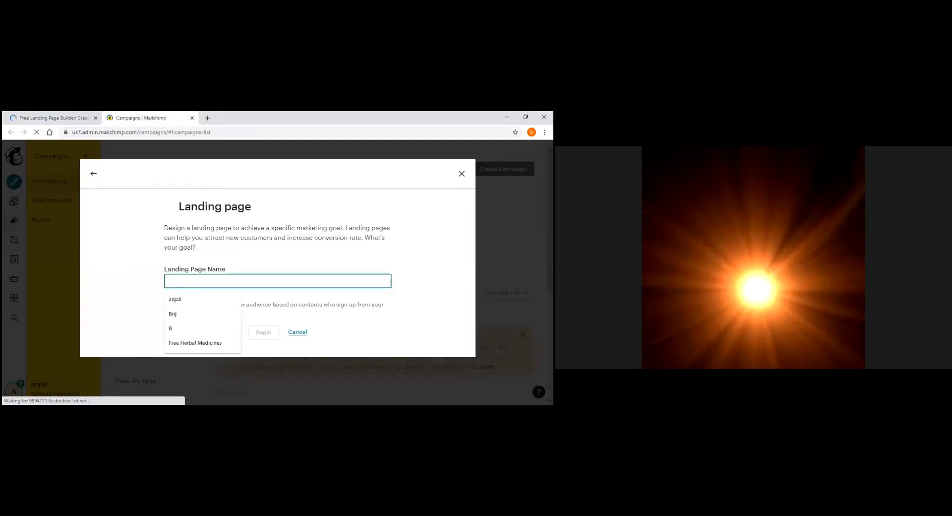
Name the new landing page 'Free Herbal Medicines' and begin creating it
click(221, 337)
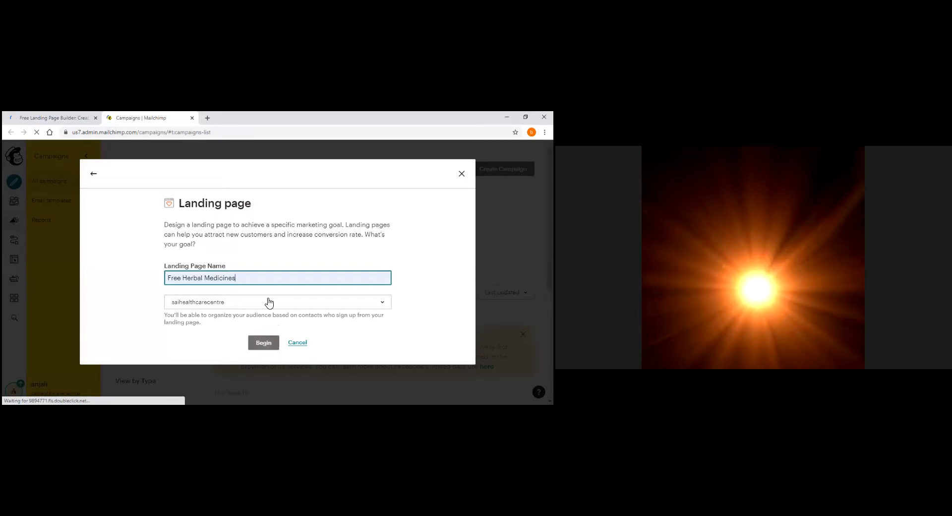
click(264, 342)
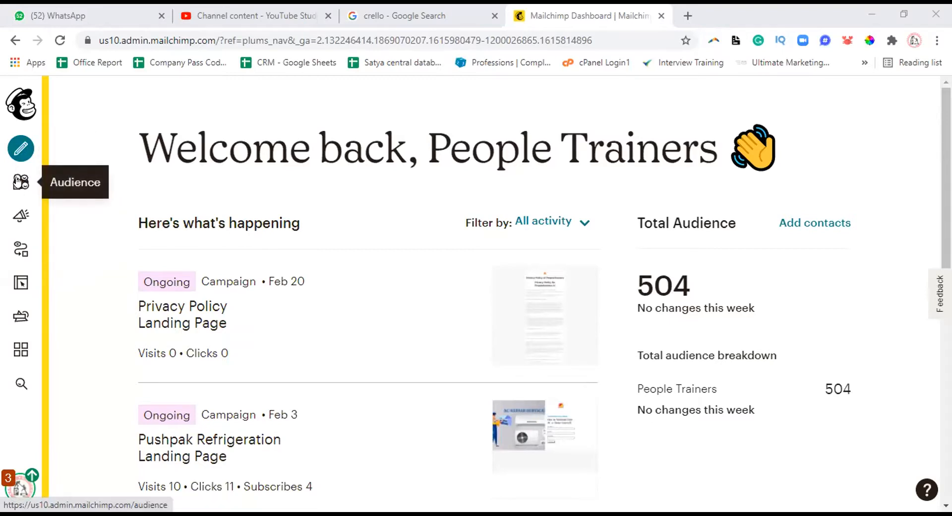
click(18, 218)
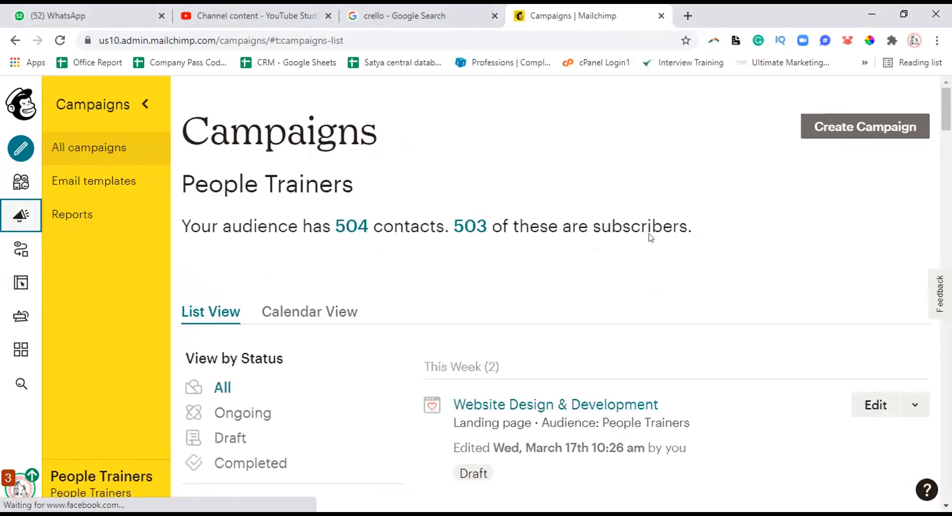
scroll(600, 237, down, 4)
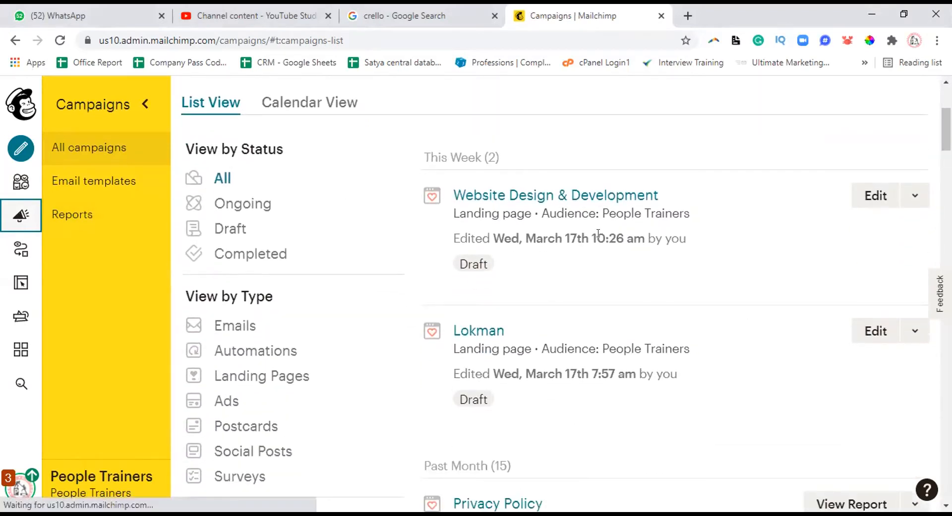
click(484, 193)
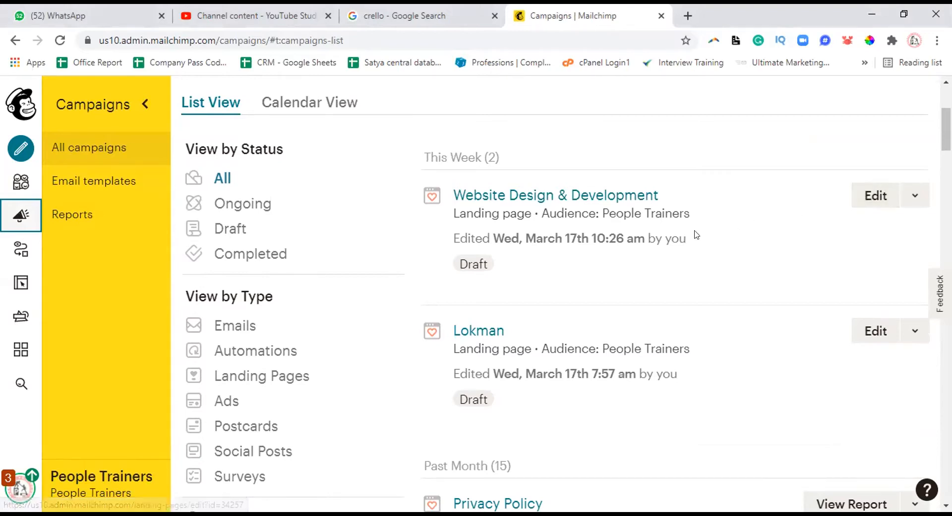
scroll(695, 234, down, 6)
scroll(694, 228, down, 11)
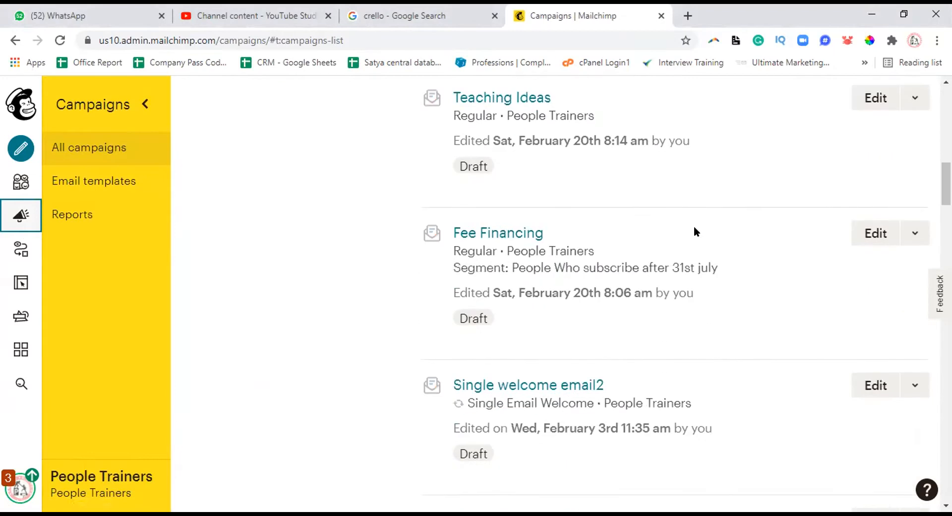
scroll(696, 225, down, 10)
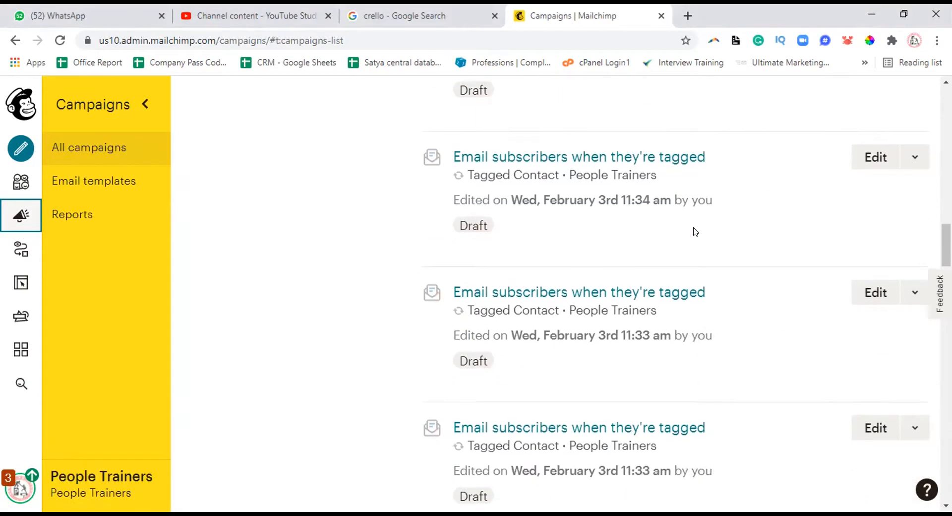
scroll(693, 228, down, 11)
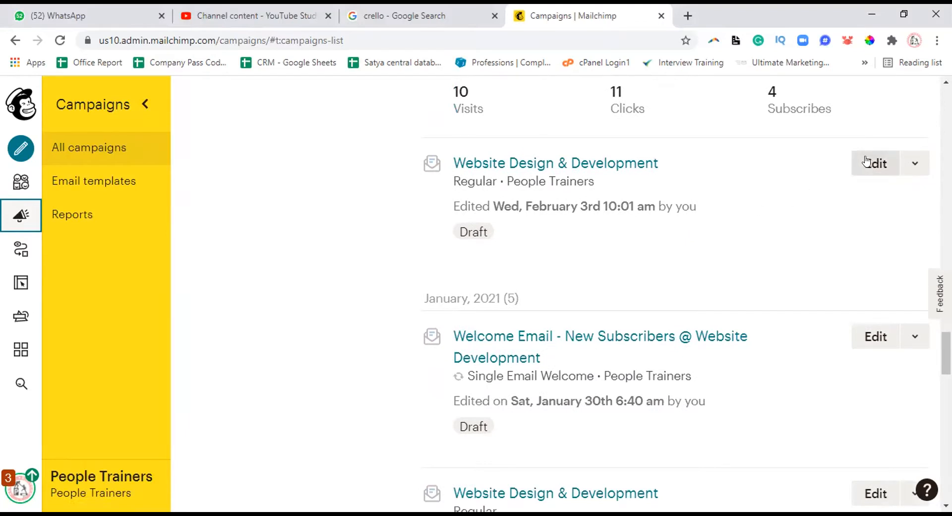
scroll(771, 213, up, 10)
scroll(771, 213, up, 10)
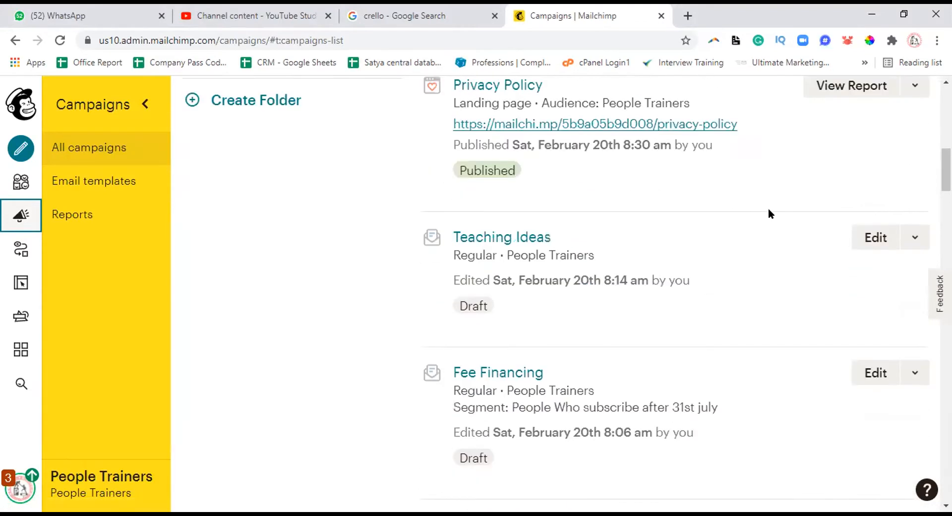
scroll(770, 213, up, 1)
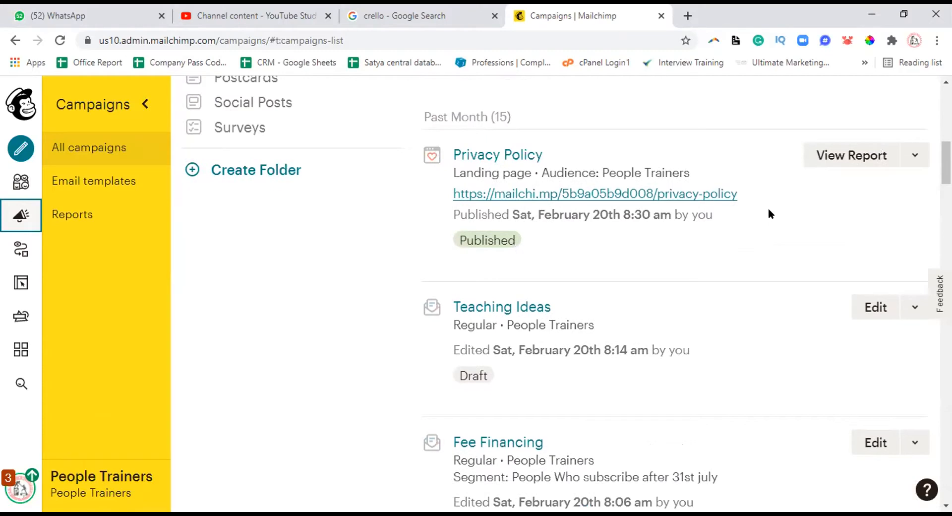
scroll(770, 213, up, 2)
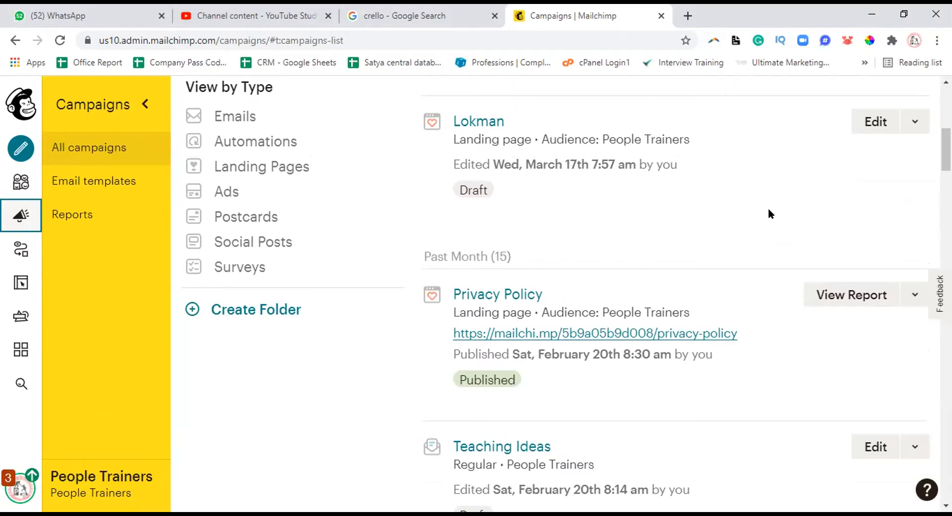
scroll(771, 212, up, 6)
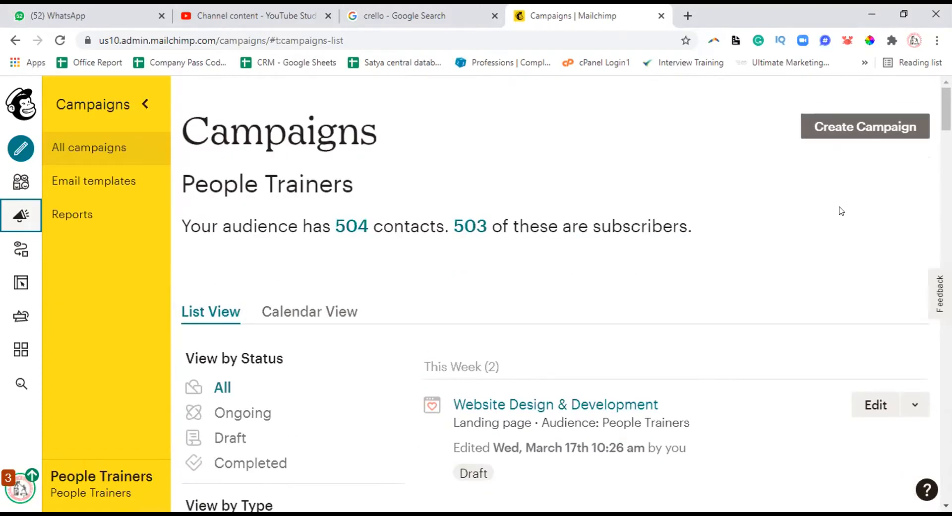
scroll(839, 210, down, 4)
scroll(845, 215, down, 3)
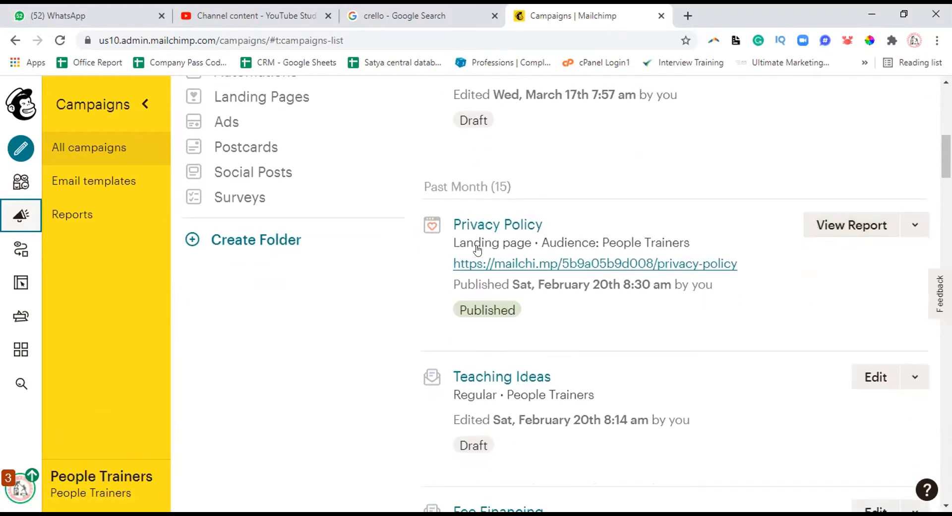
drag(451, 283, 709, 287)
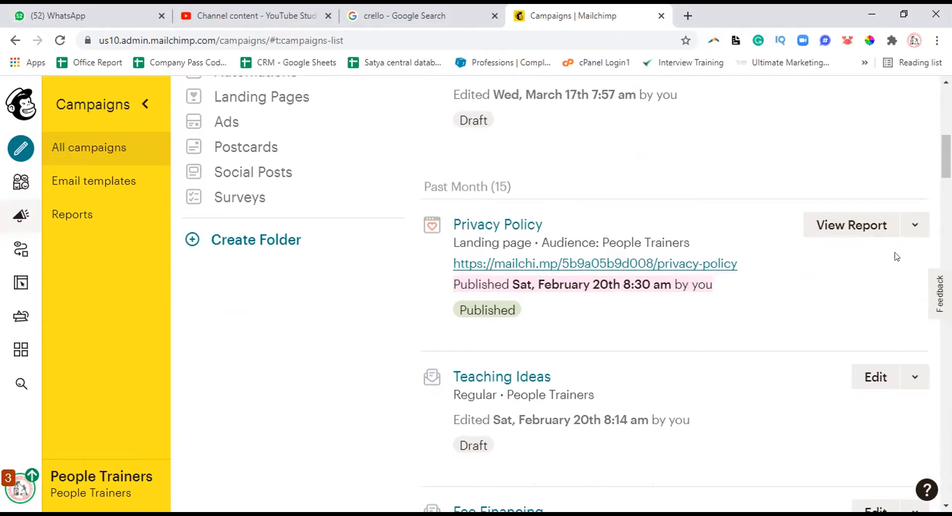
click(914, 226)
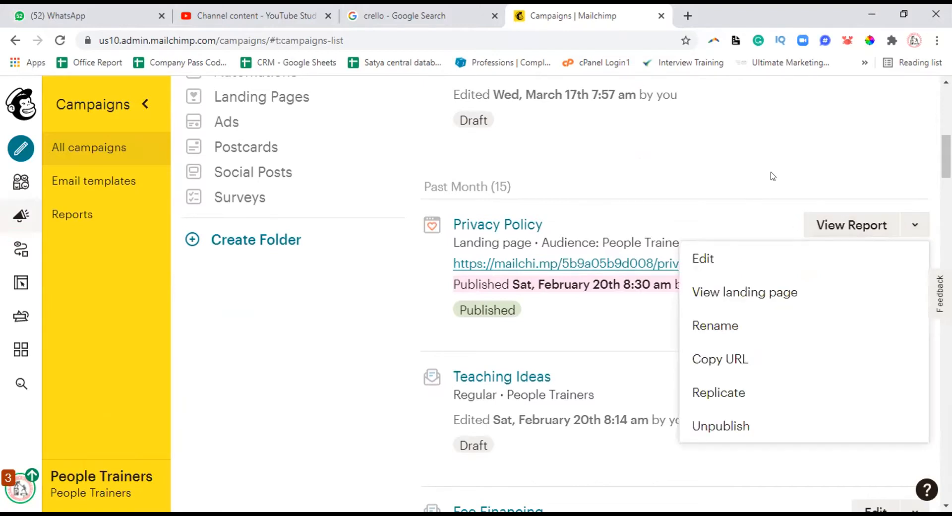
click(772, 177)
click(912, 224)
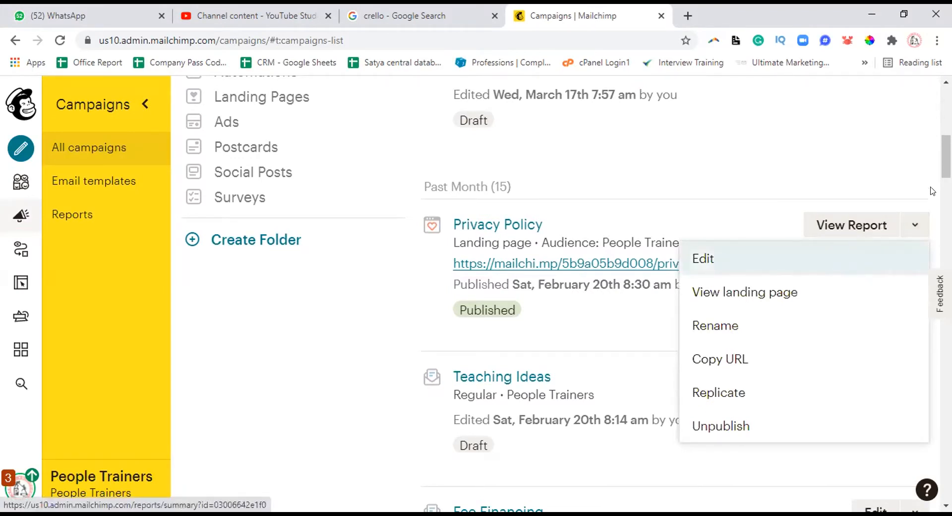
scroll(832, 257, down, 4)
scroll(832, 257, up, 3)
click(916, 169)
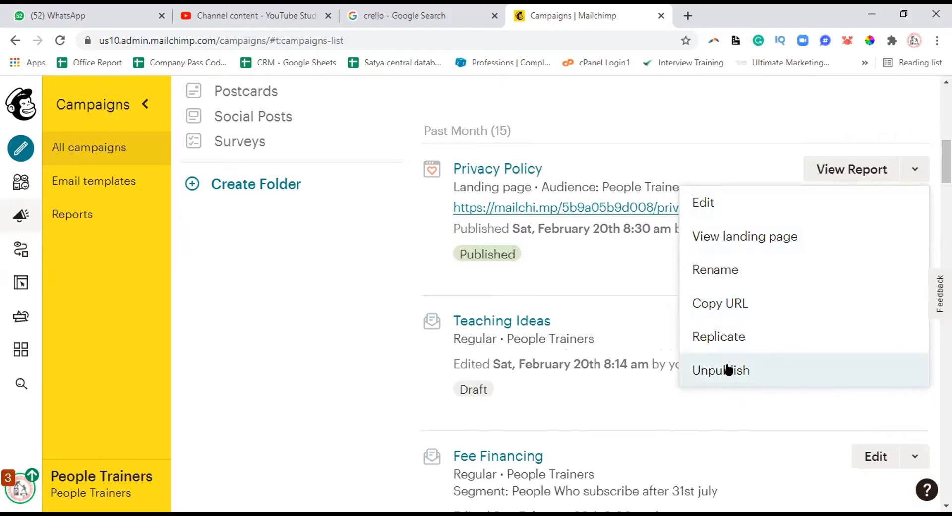
click(304, 235)
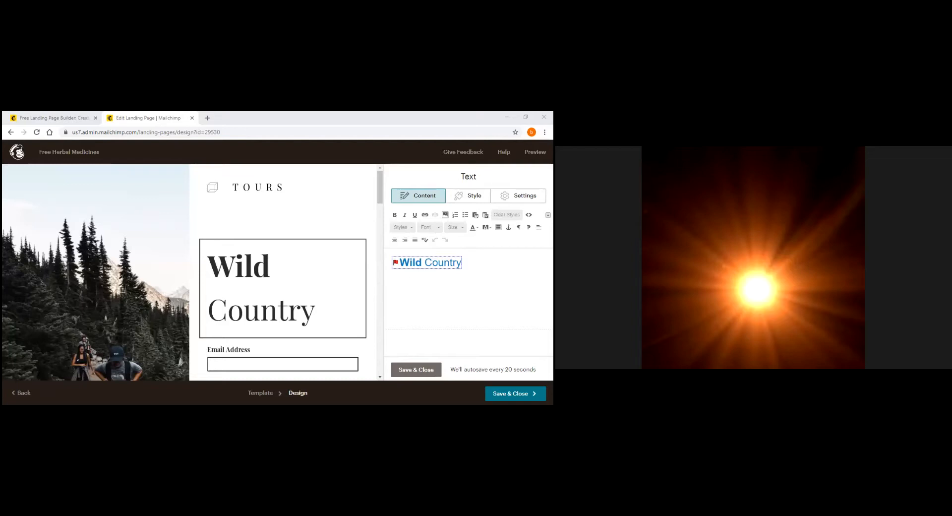
Replace the 'Wild Country' hero text with 'Free Herbal Medicines'
key(BackSpace)
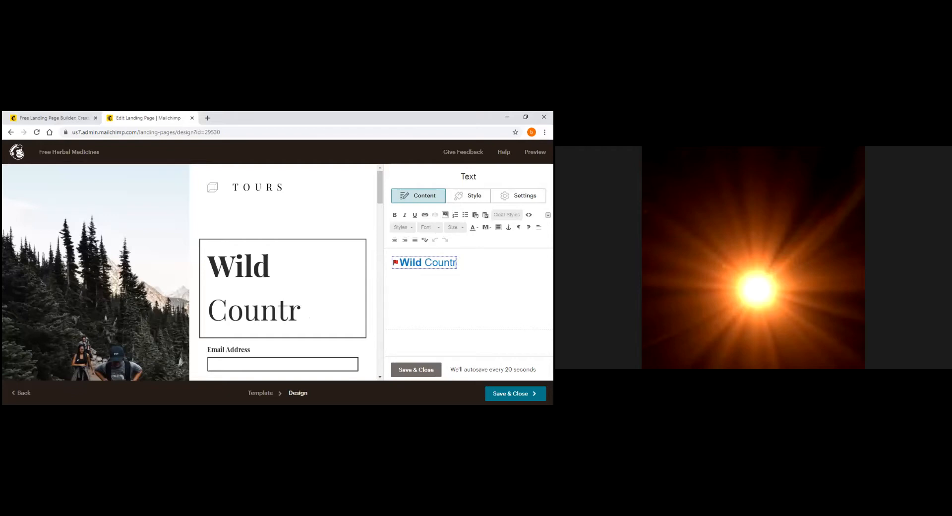
key(BackSpace)
key(BackSpace)
key(BackSpace)
key(BackSpace)
key(BackSpace)
key(BackSpace)
key(BackSpace)
key(BackSpace)
key(BackSpace)
key(BackSpace)
key(BackSpace)
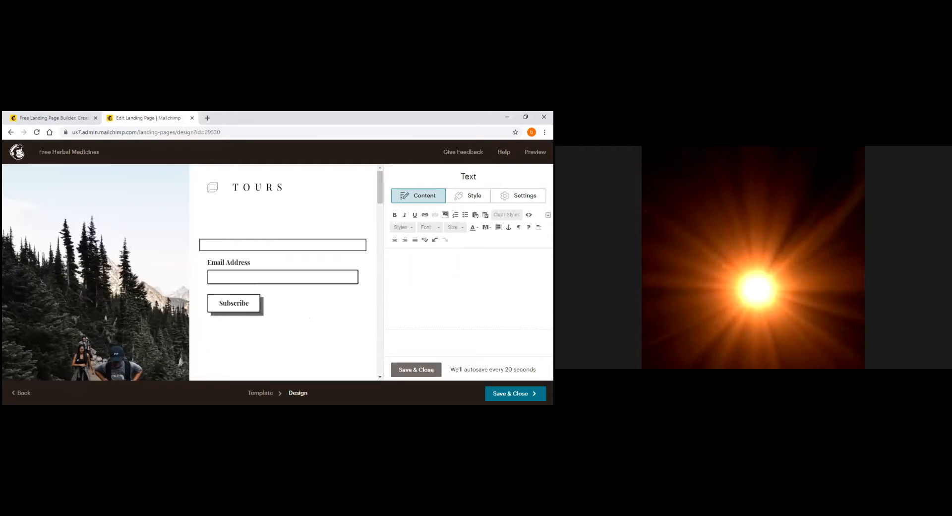
text(Fr)
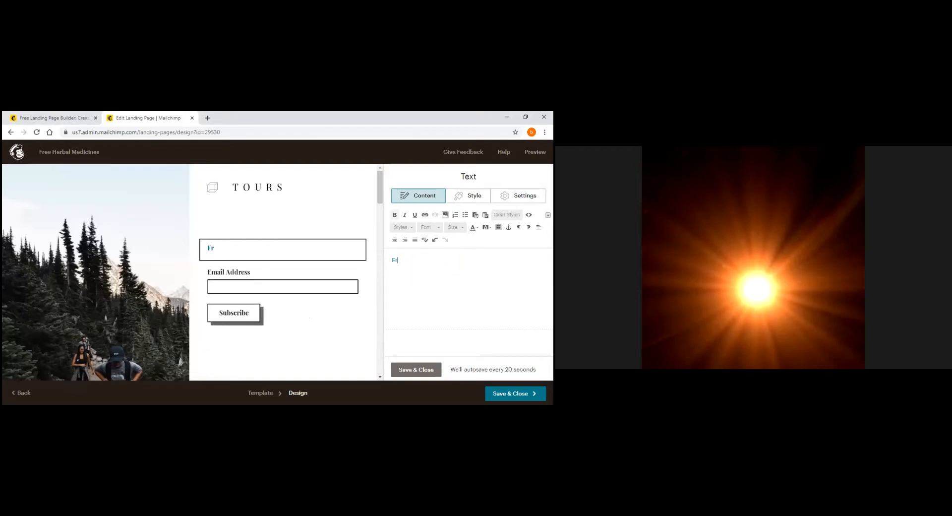
text(ee Herbal ?)
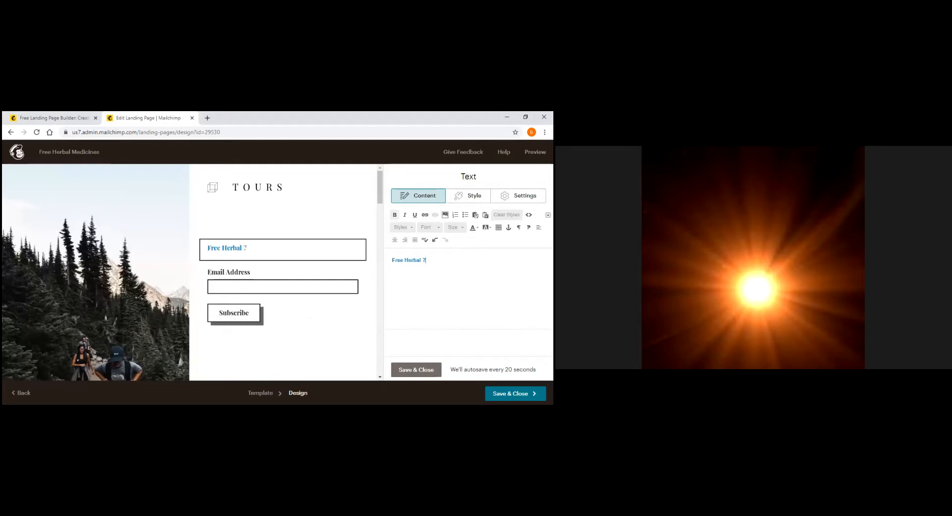
text(Tea)
key(BackSpace)
key(BackSpace)
key(BackSpace)
key(BackSpace)
key(BackSpace)
text(Medicines)
Add 'Free Consultations' and 'Free Reiki Healings' as new lines, then select all three lines
key(Return)
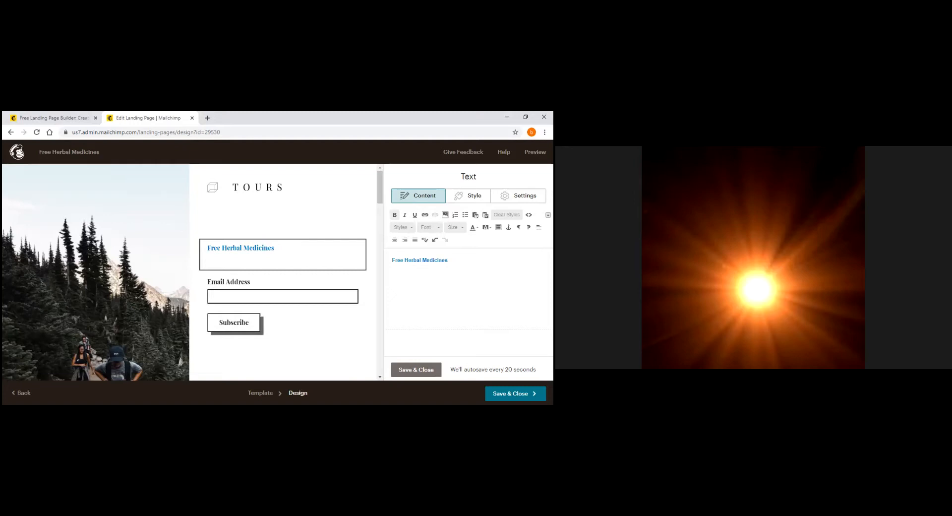
text(Free Consulta)
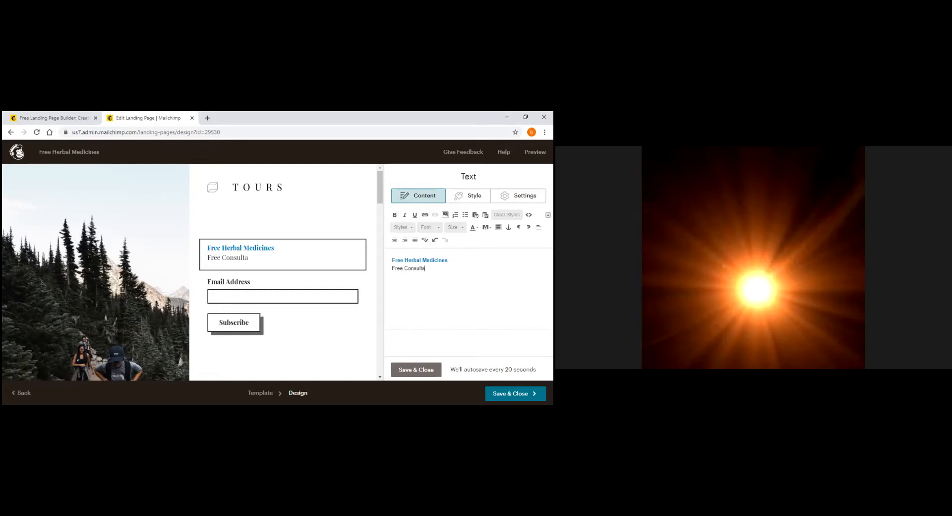
text(tions)
key(Return)
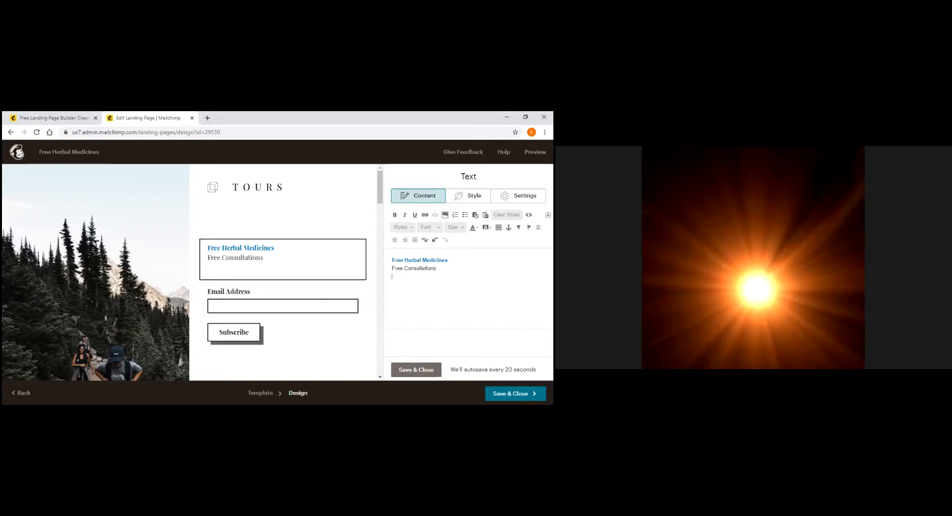
text(Free Reiki Healings)
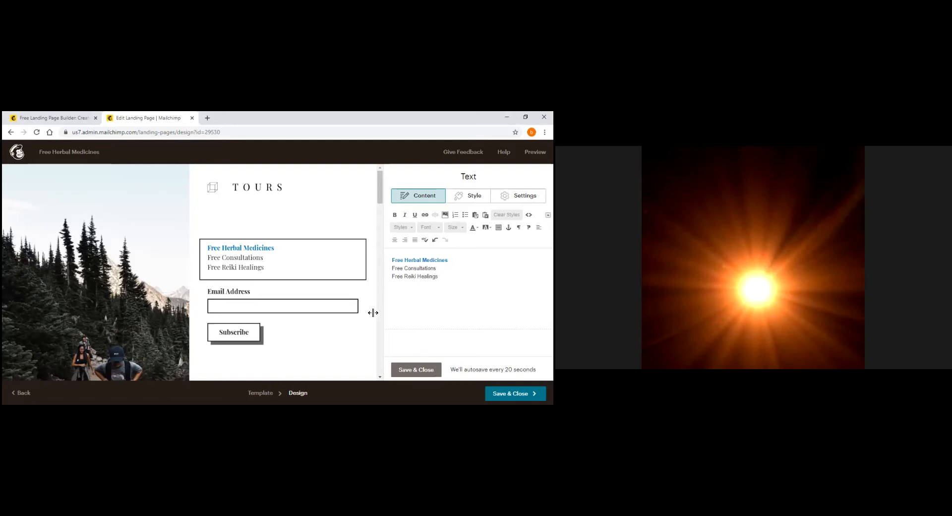
mouse_move(296, 316)
drag(393, 262, 419, 293)
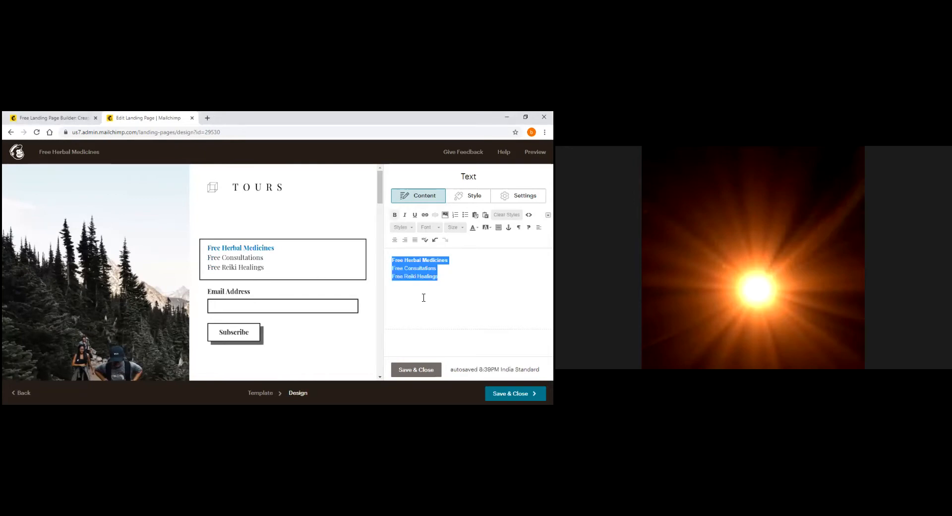
Style the three selected hero lines as heading 1
click(294, 276)
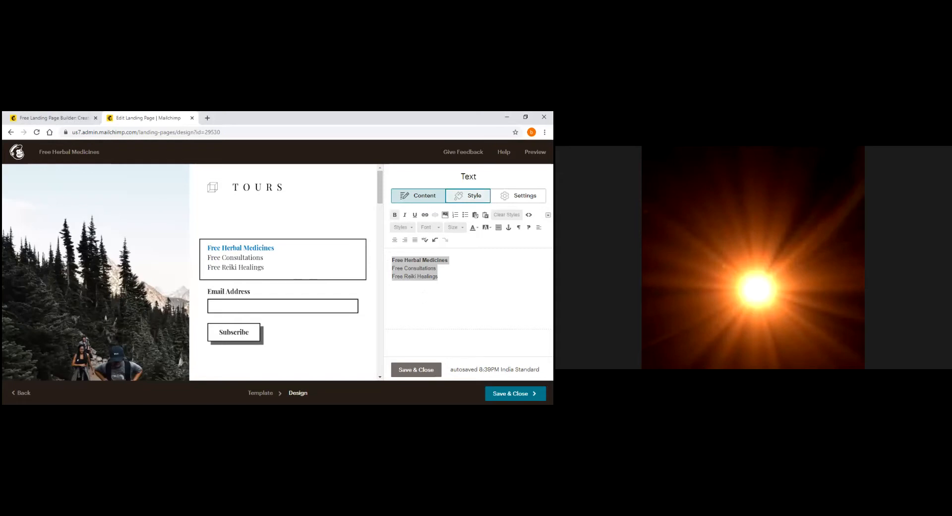
click(469, 195)
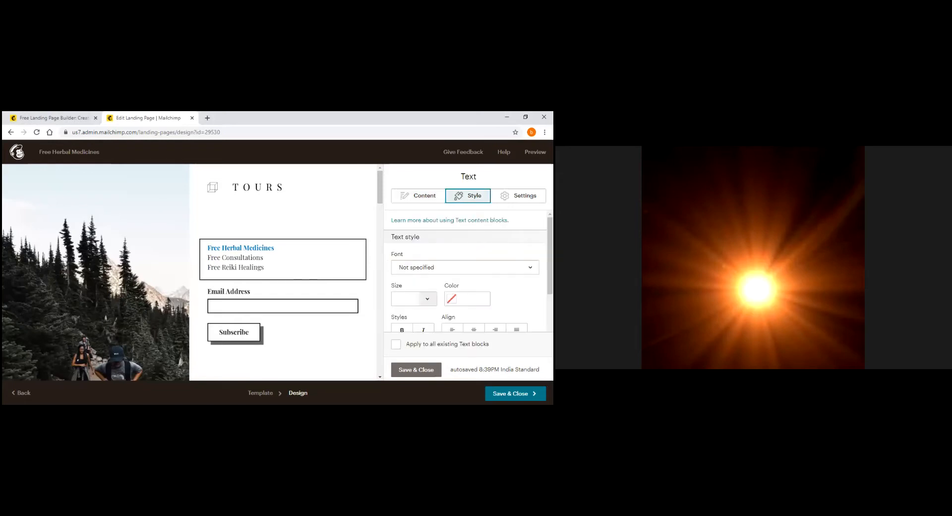
click(413, 196)
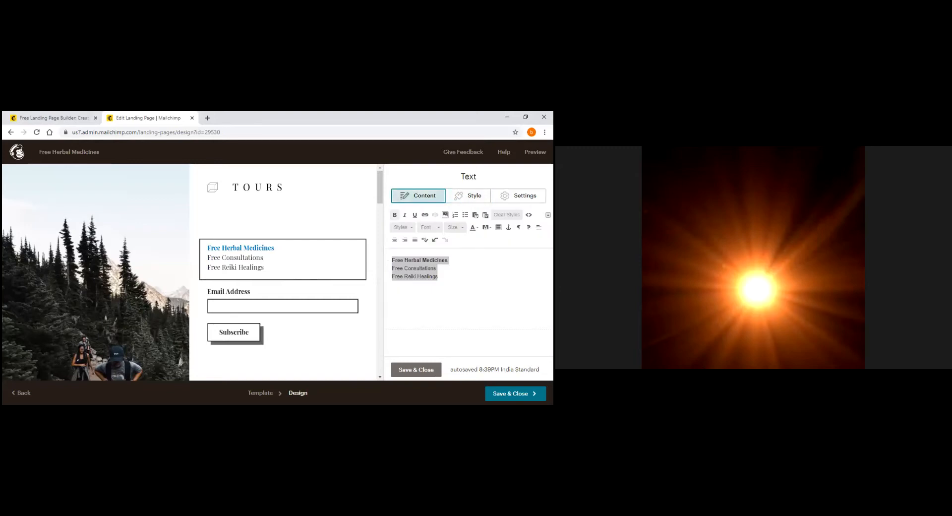
click(401, 228)
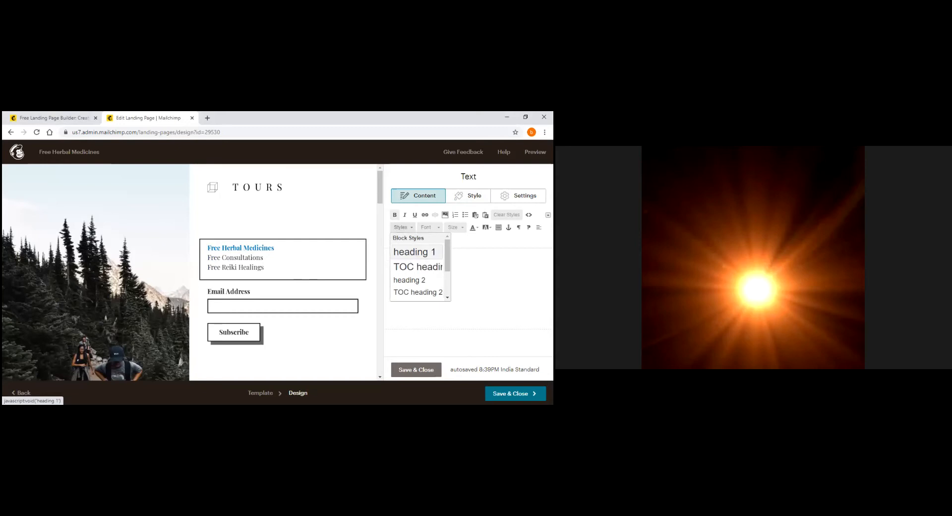
click(414, 252)
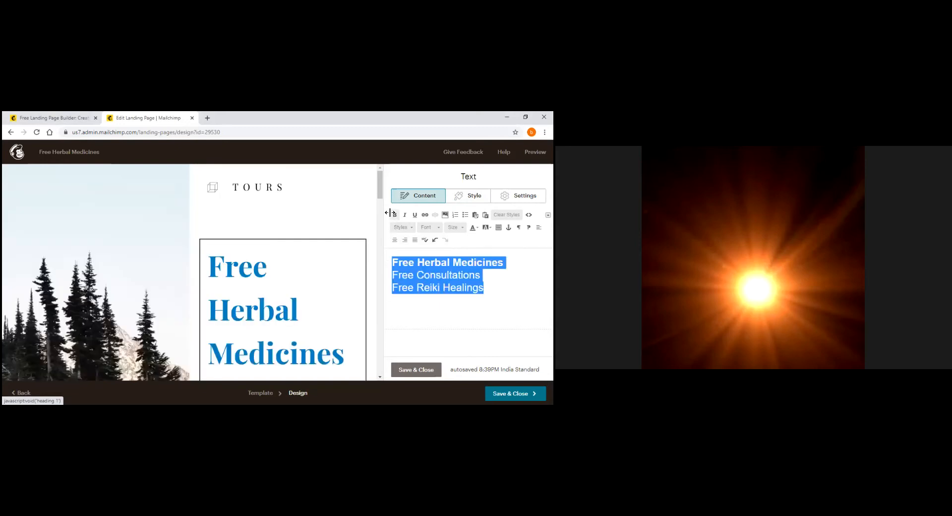
scroll(382, 207, down, 1)
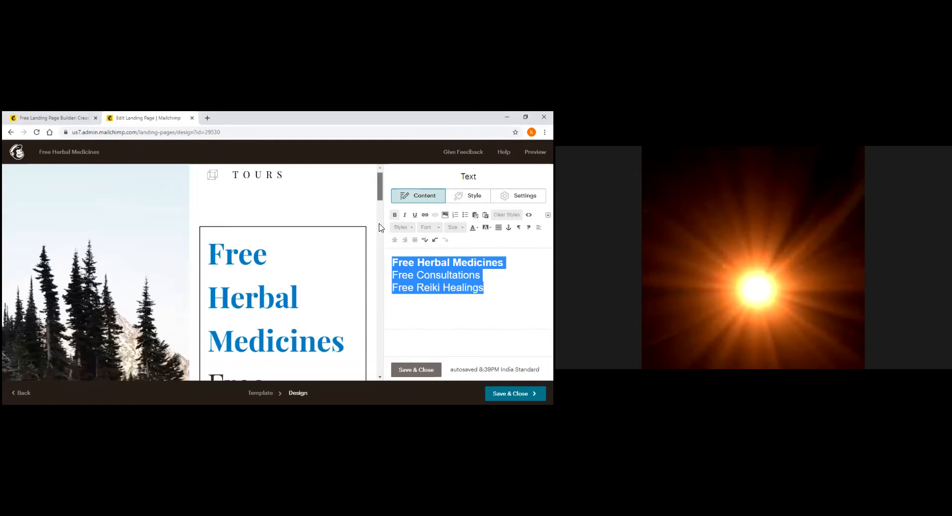
Change the hero lines to a smaller heading style
scroll(380, 228, down, 1)
scroll(381, 227, down, 1)
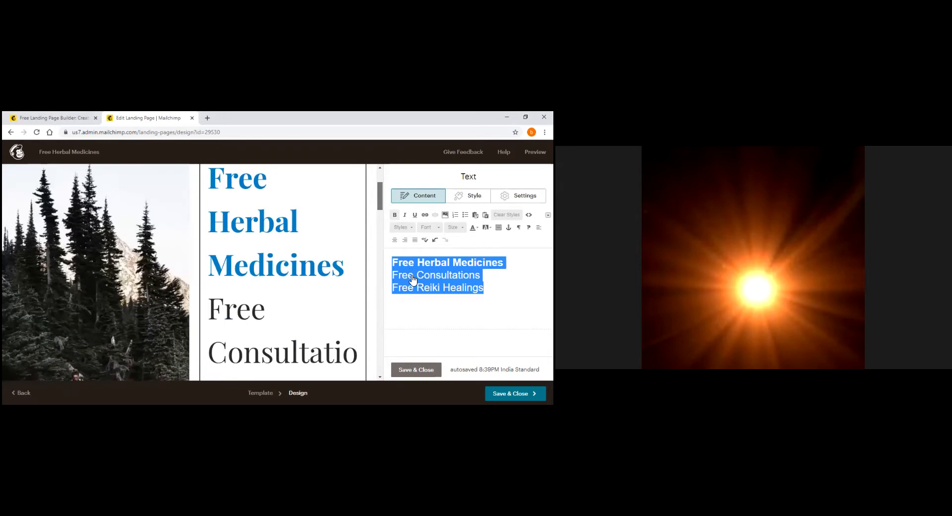
click(400, 227)
click(426, 308)
click(425, 307)
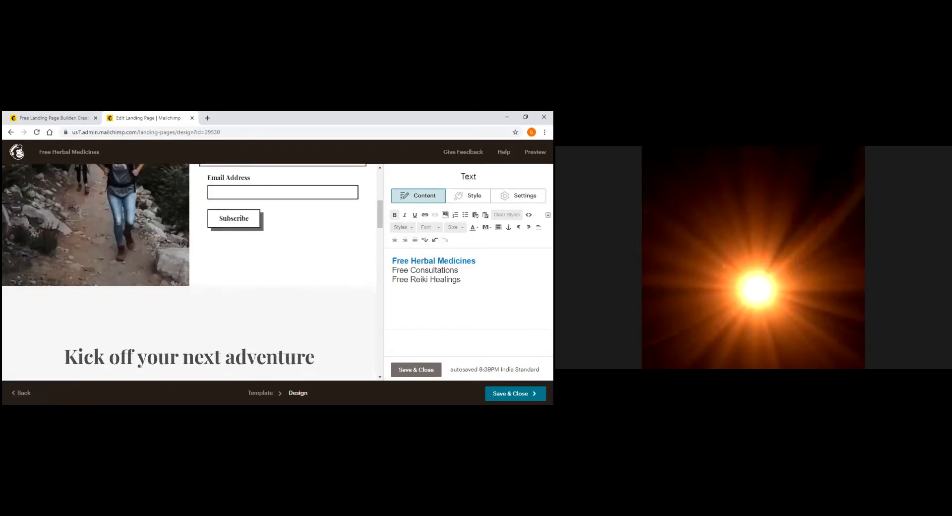
Reselect the three hero lines and bring up the standard web fonts list
drag(461, 280, 390, 256)
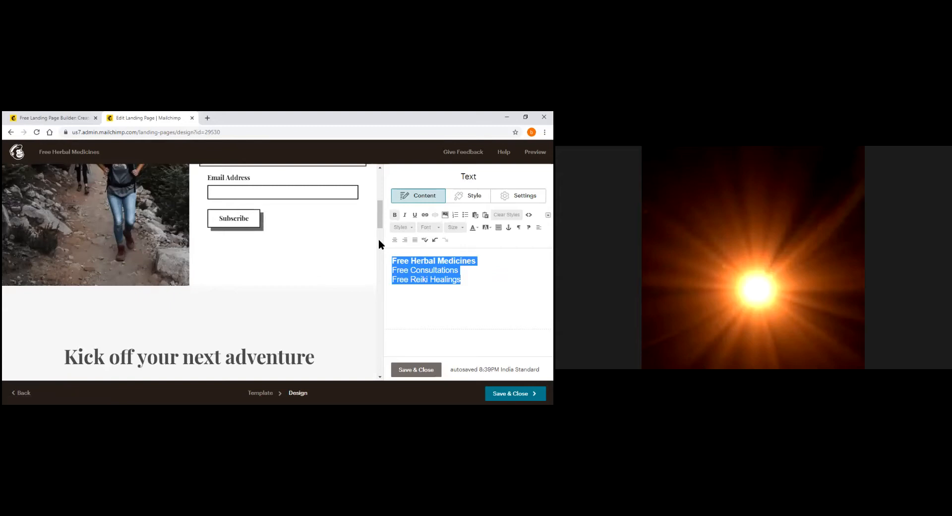
scroll(381, 267, down, 2)
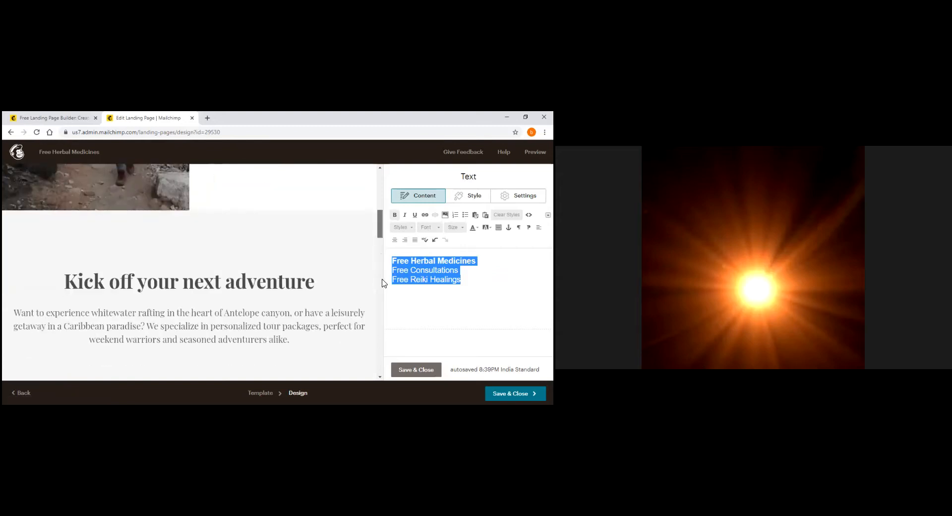
scroll(382, 283, down, 4)
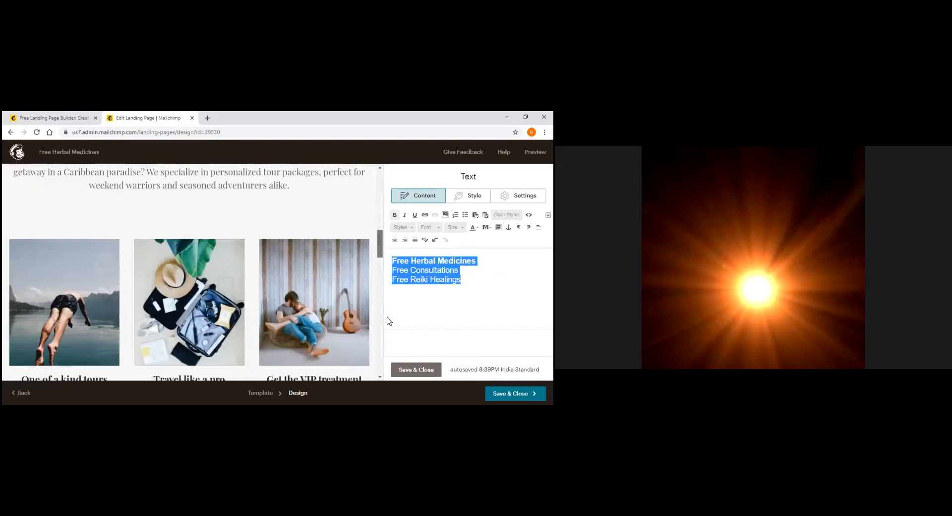
scroll(387, 320, down, 5)
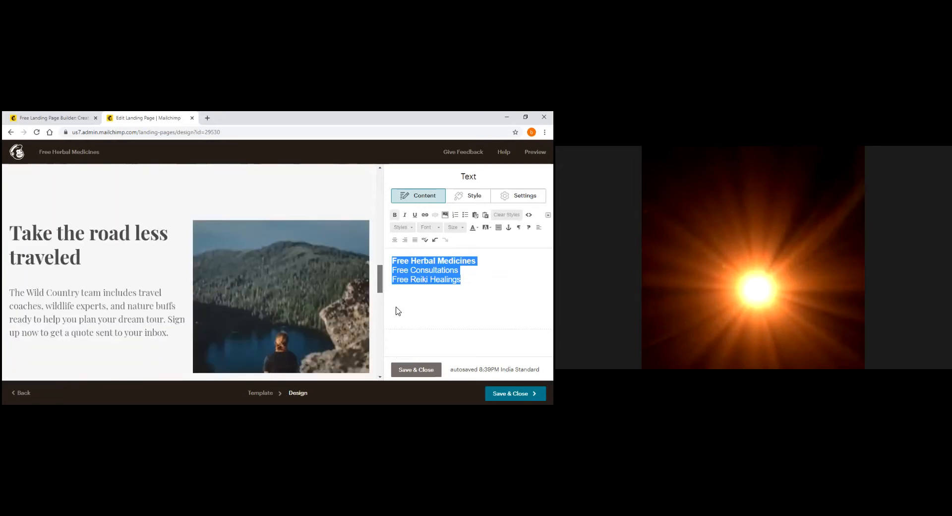
scroll(395, 228, down, 5)
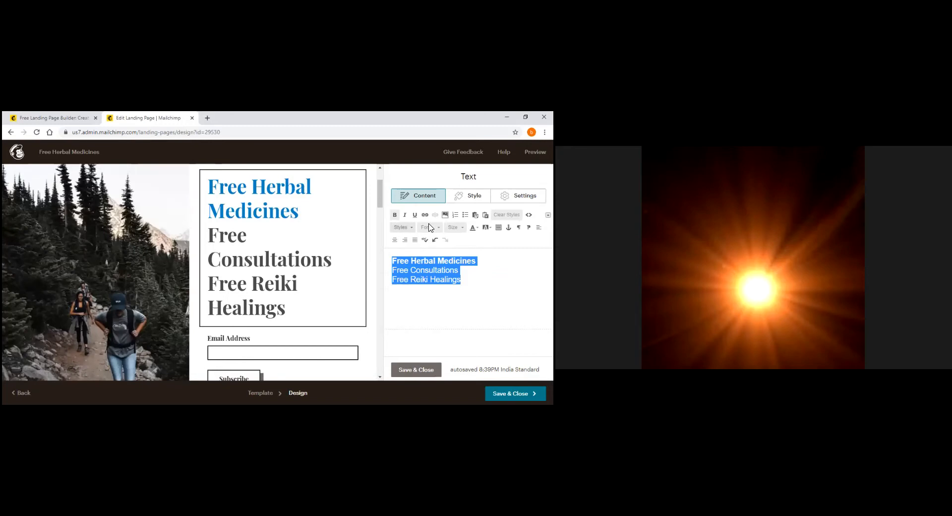
click(410, 227)
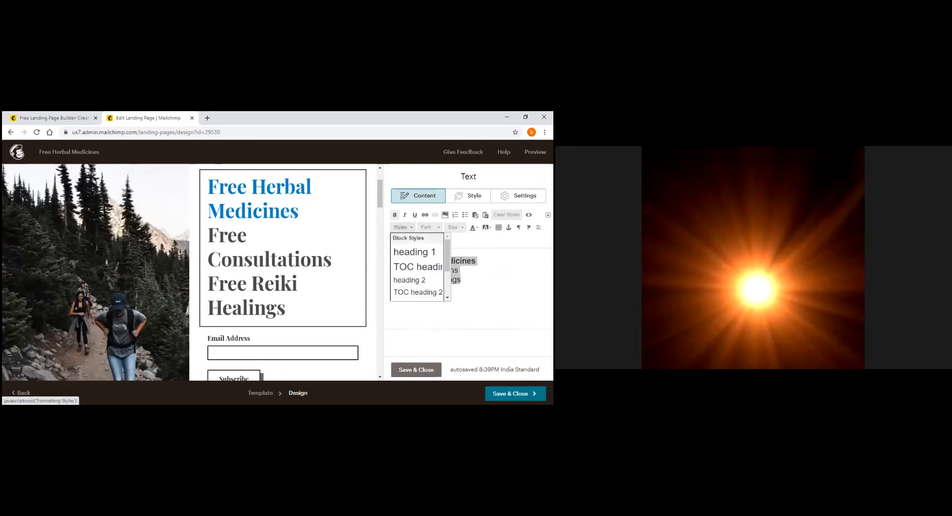
click(403, 227)
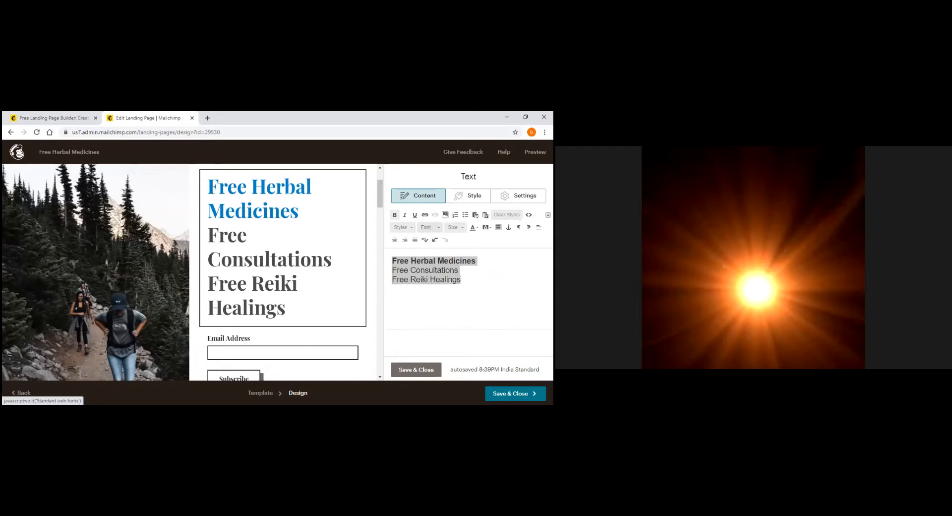
mouse_move(461, 279)
mouse_down()
mouse_move(430, 279)
mouse_move(391, 261)
mouse_up()
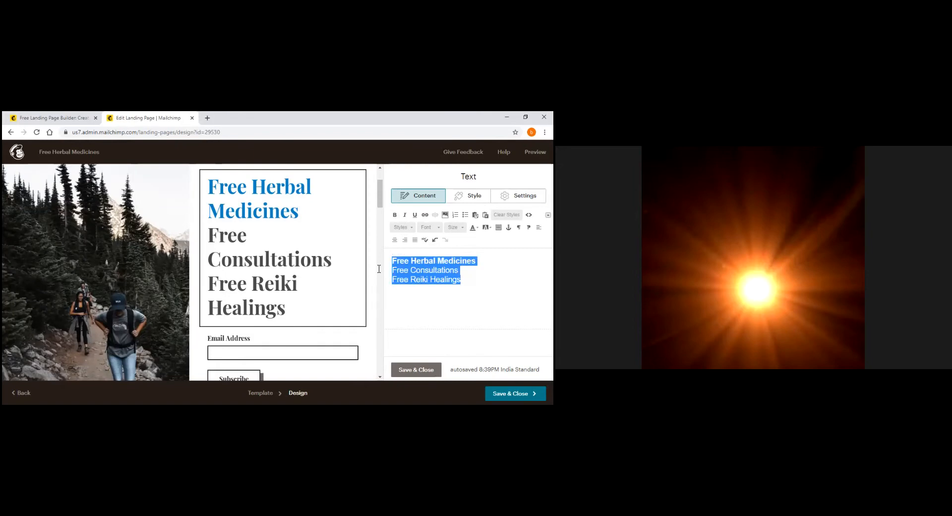
click(430, 227)
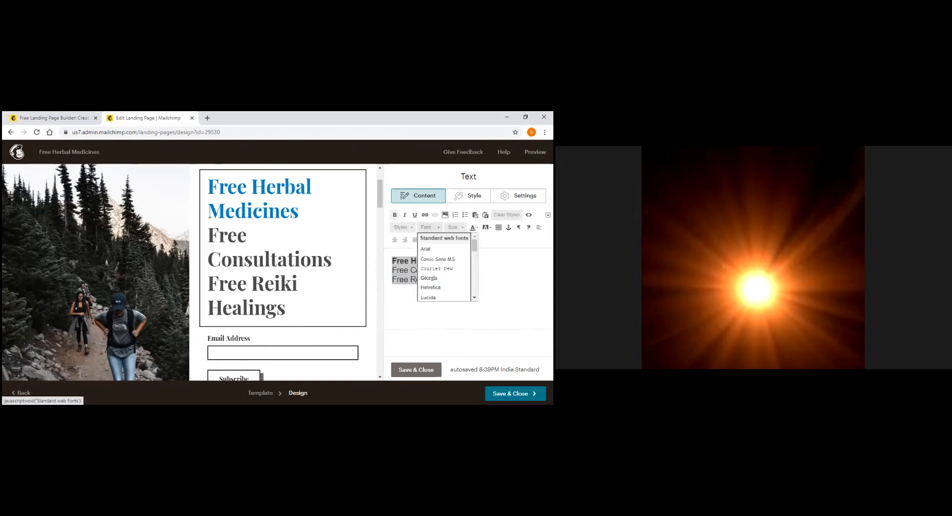